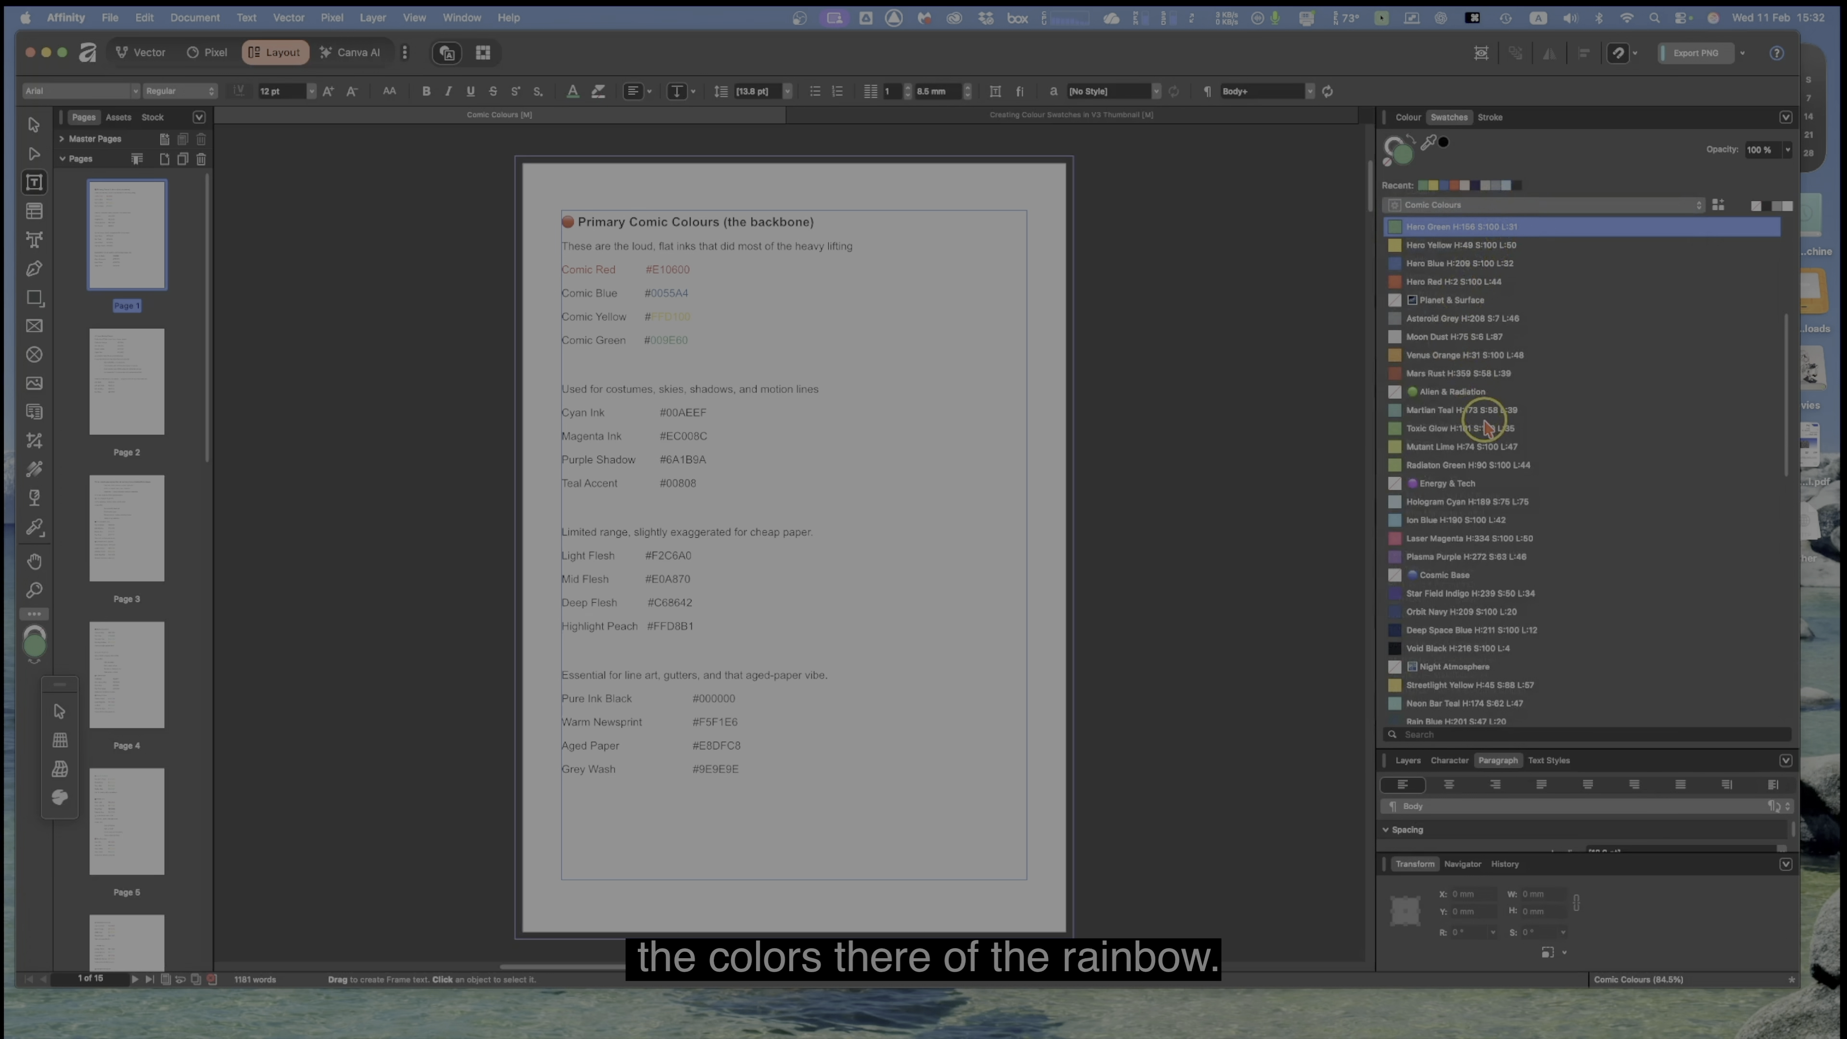
Step: Examine the swatch groups of the Comic Colours palette, from Background Support to Primary Comic Colours, including Hero Primaries
scroll(1487, 422, down, 4)
scroll(1487, 447, down, 5)
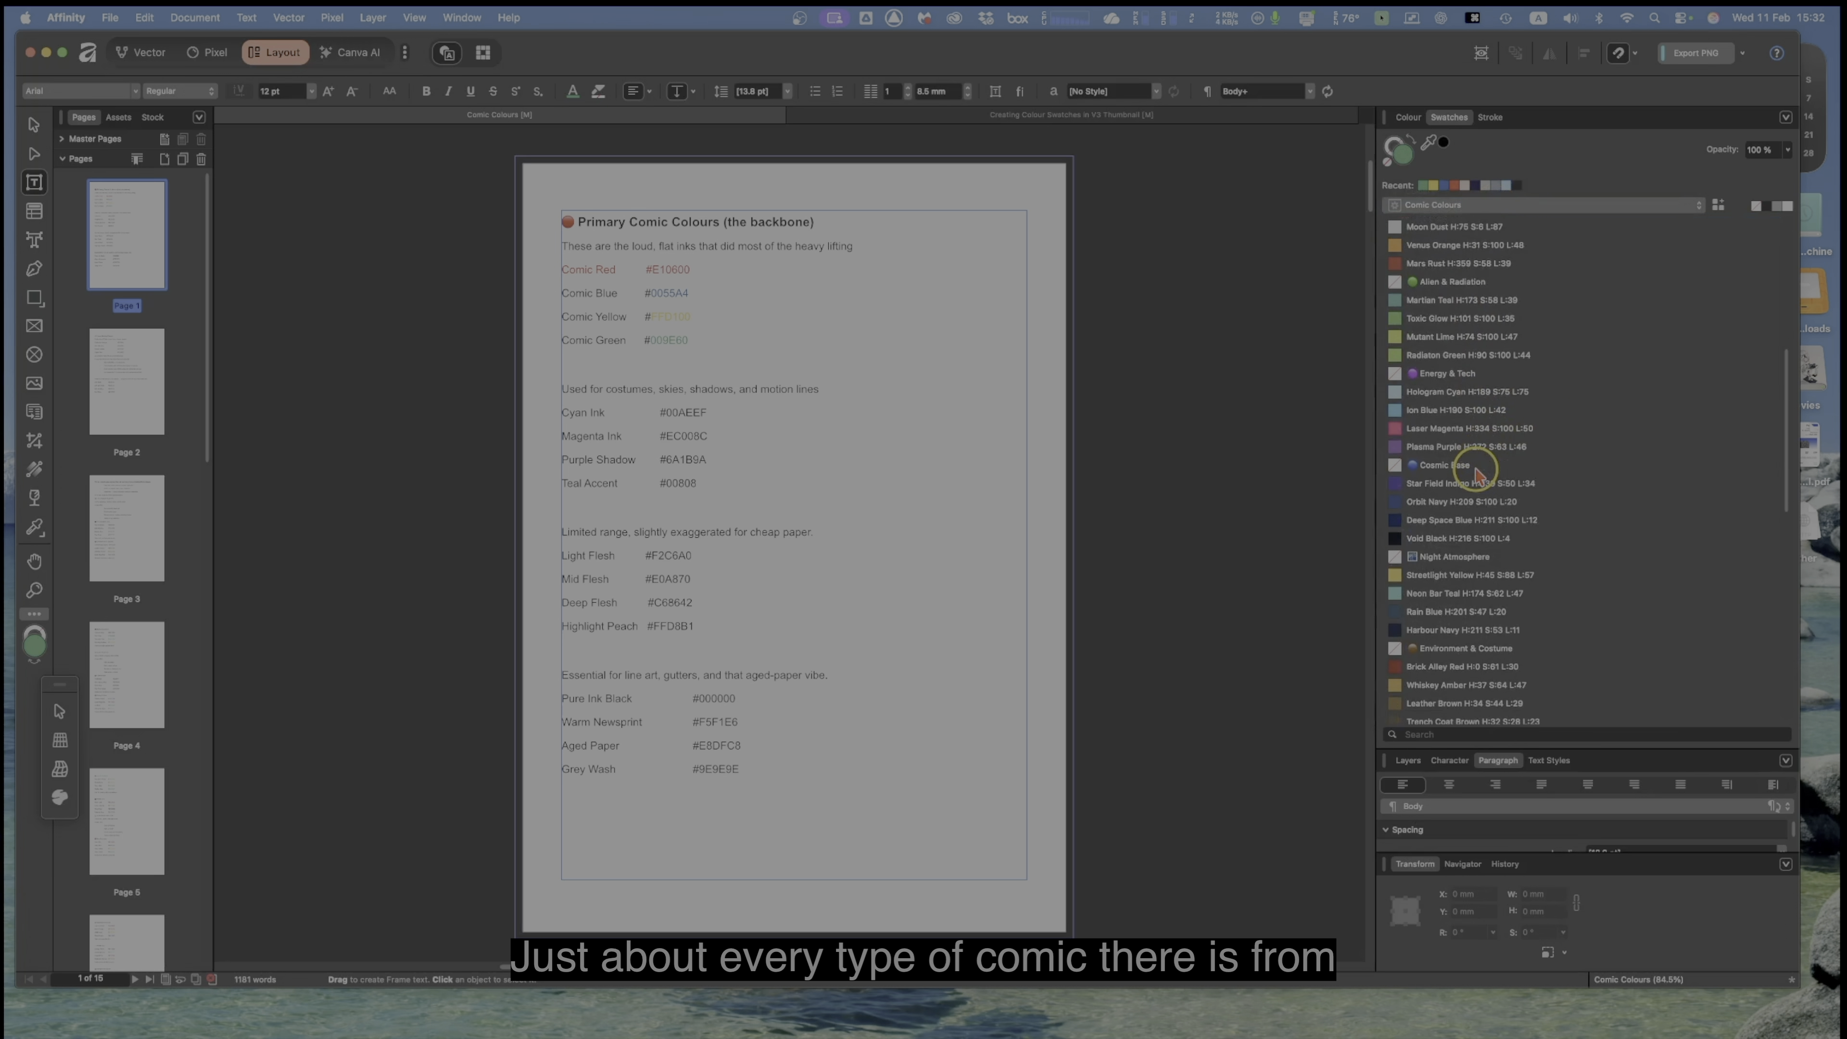
scroll(1476, 478, down, 18)
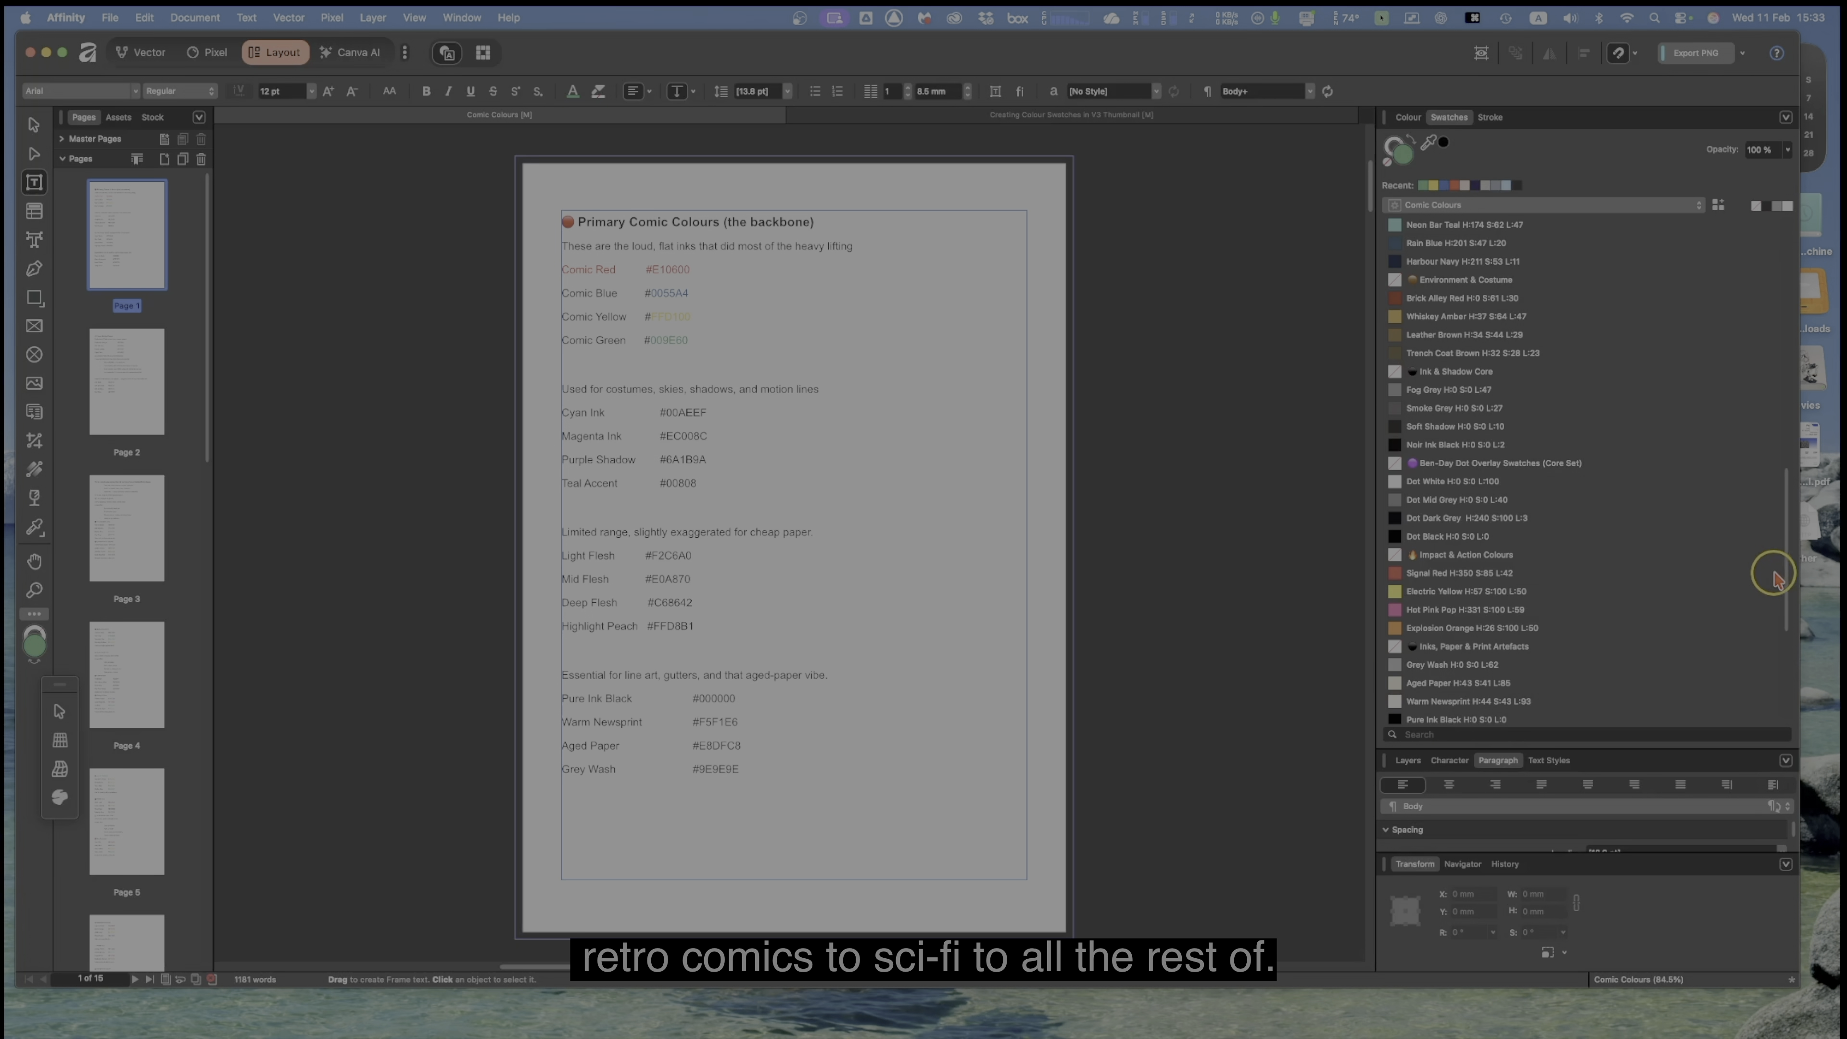
drag(1788, 620, 1787, 692)
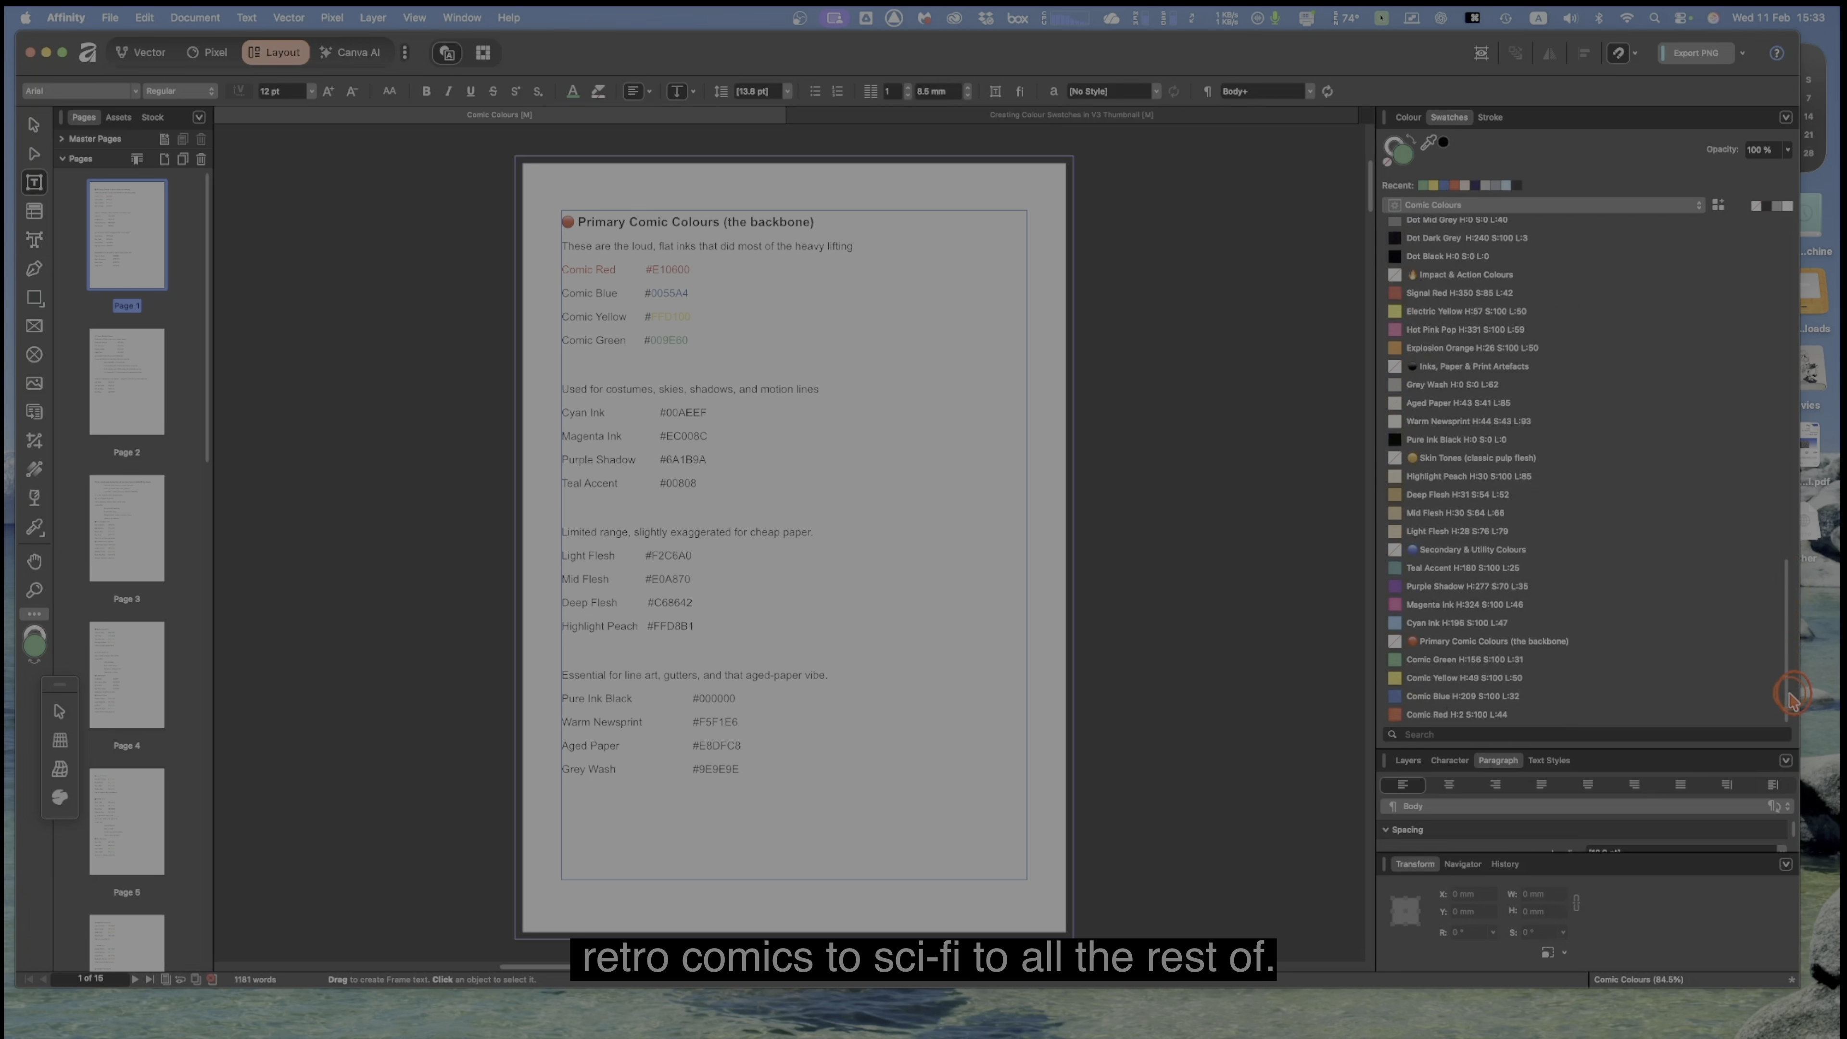
scroll(1738, 420, up, 15)
drag(1738, 421, 1763, 254)
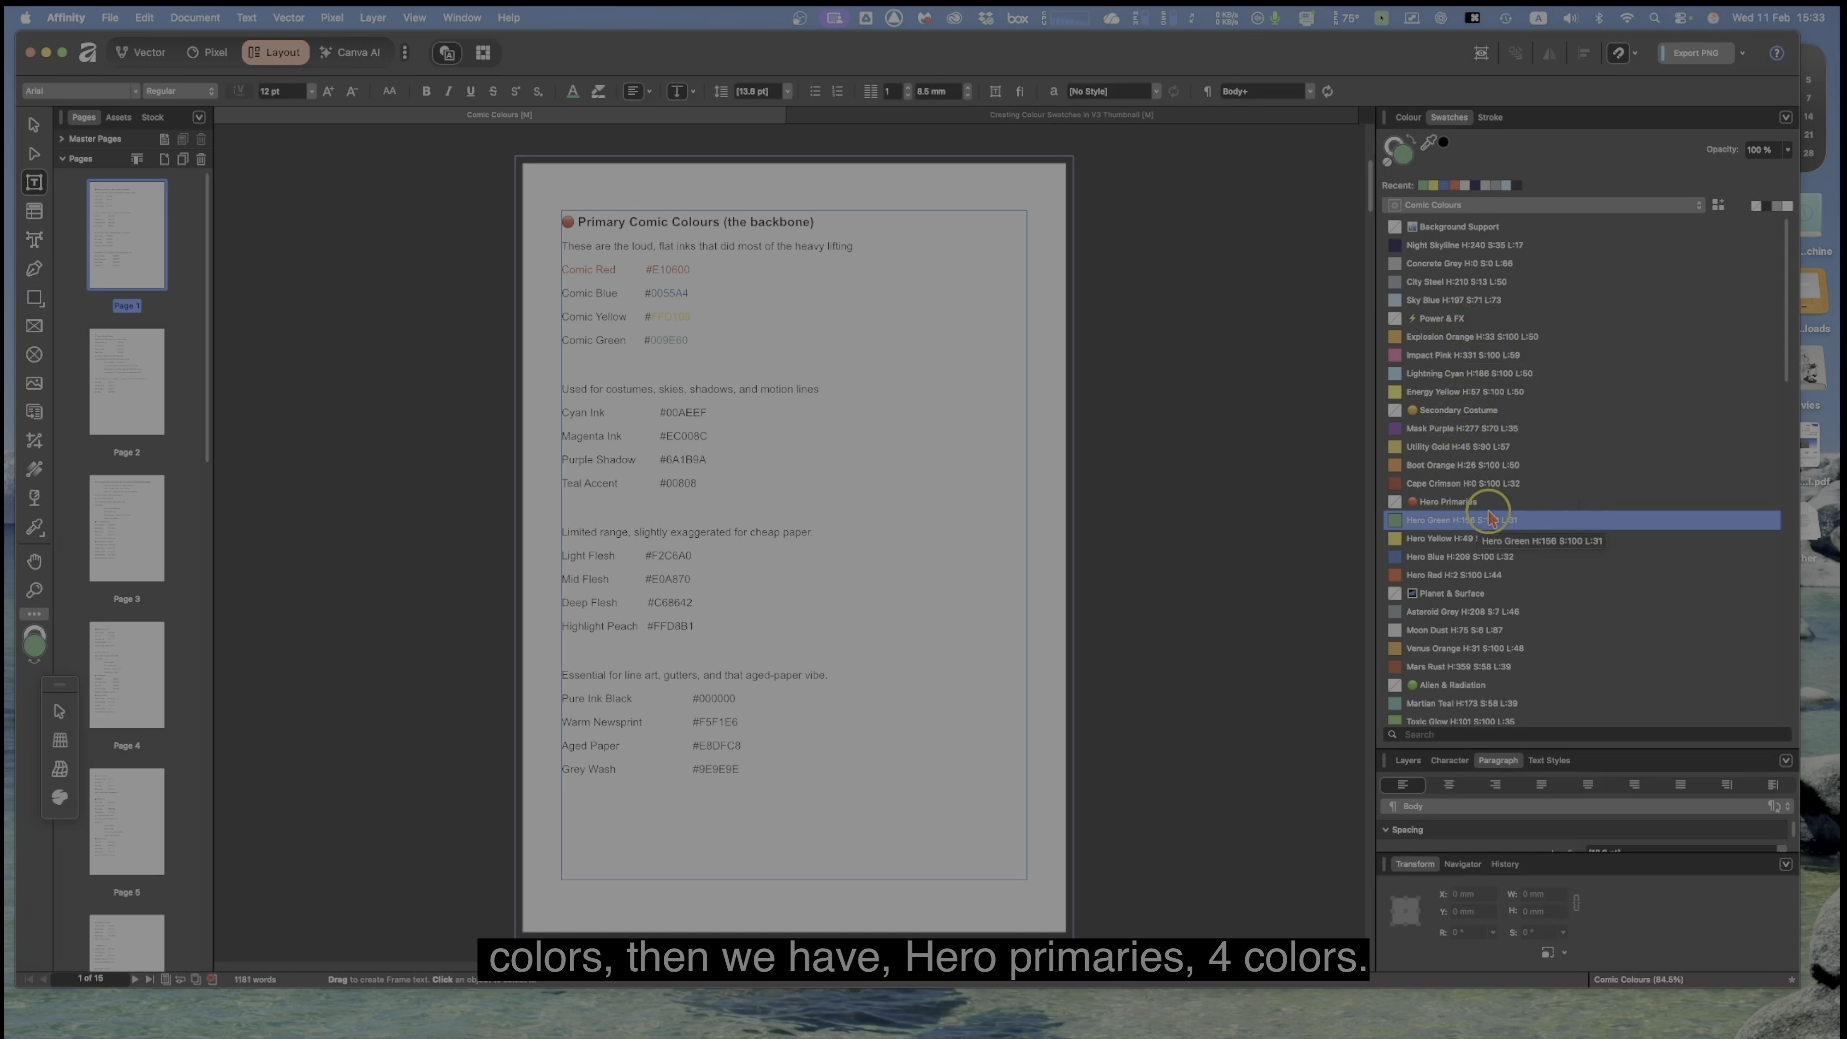
click(1448, 504)
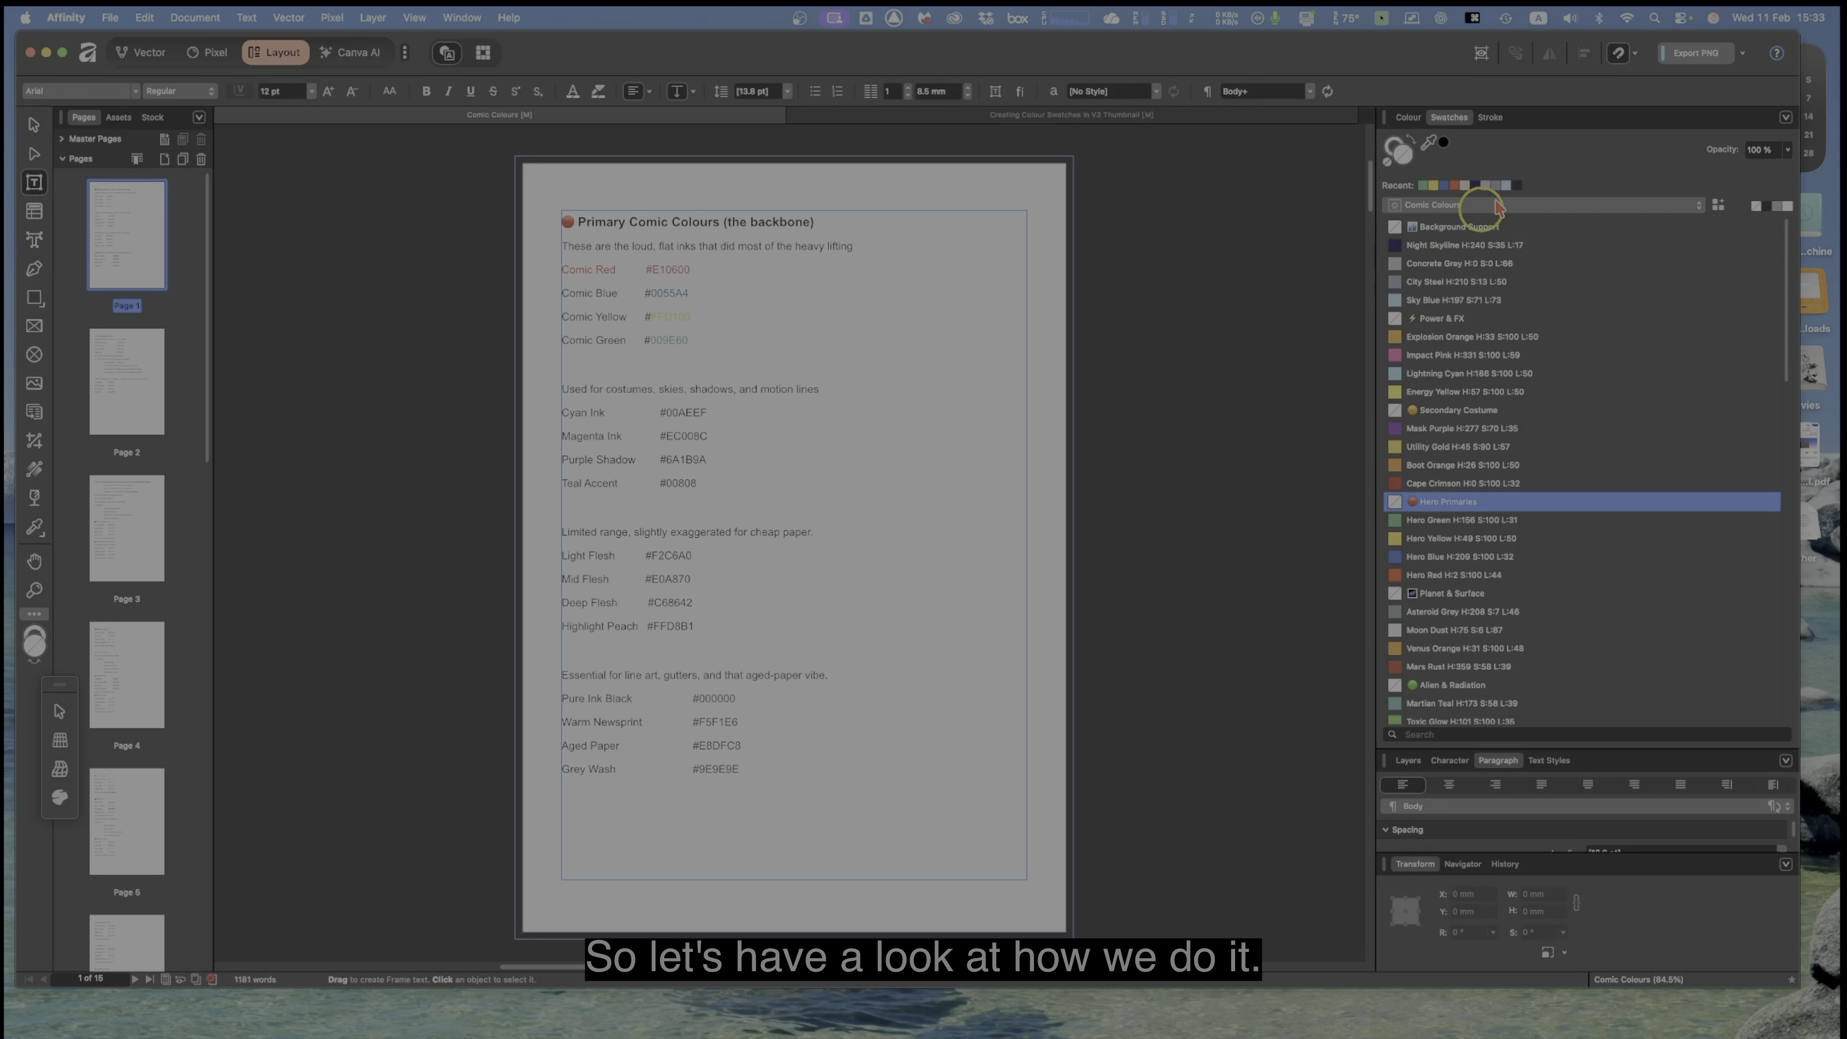
Step: Switch to the Temp palette and look through its Comic Green, Comic Yellow and Comic Red swatches
click(1558, 210)
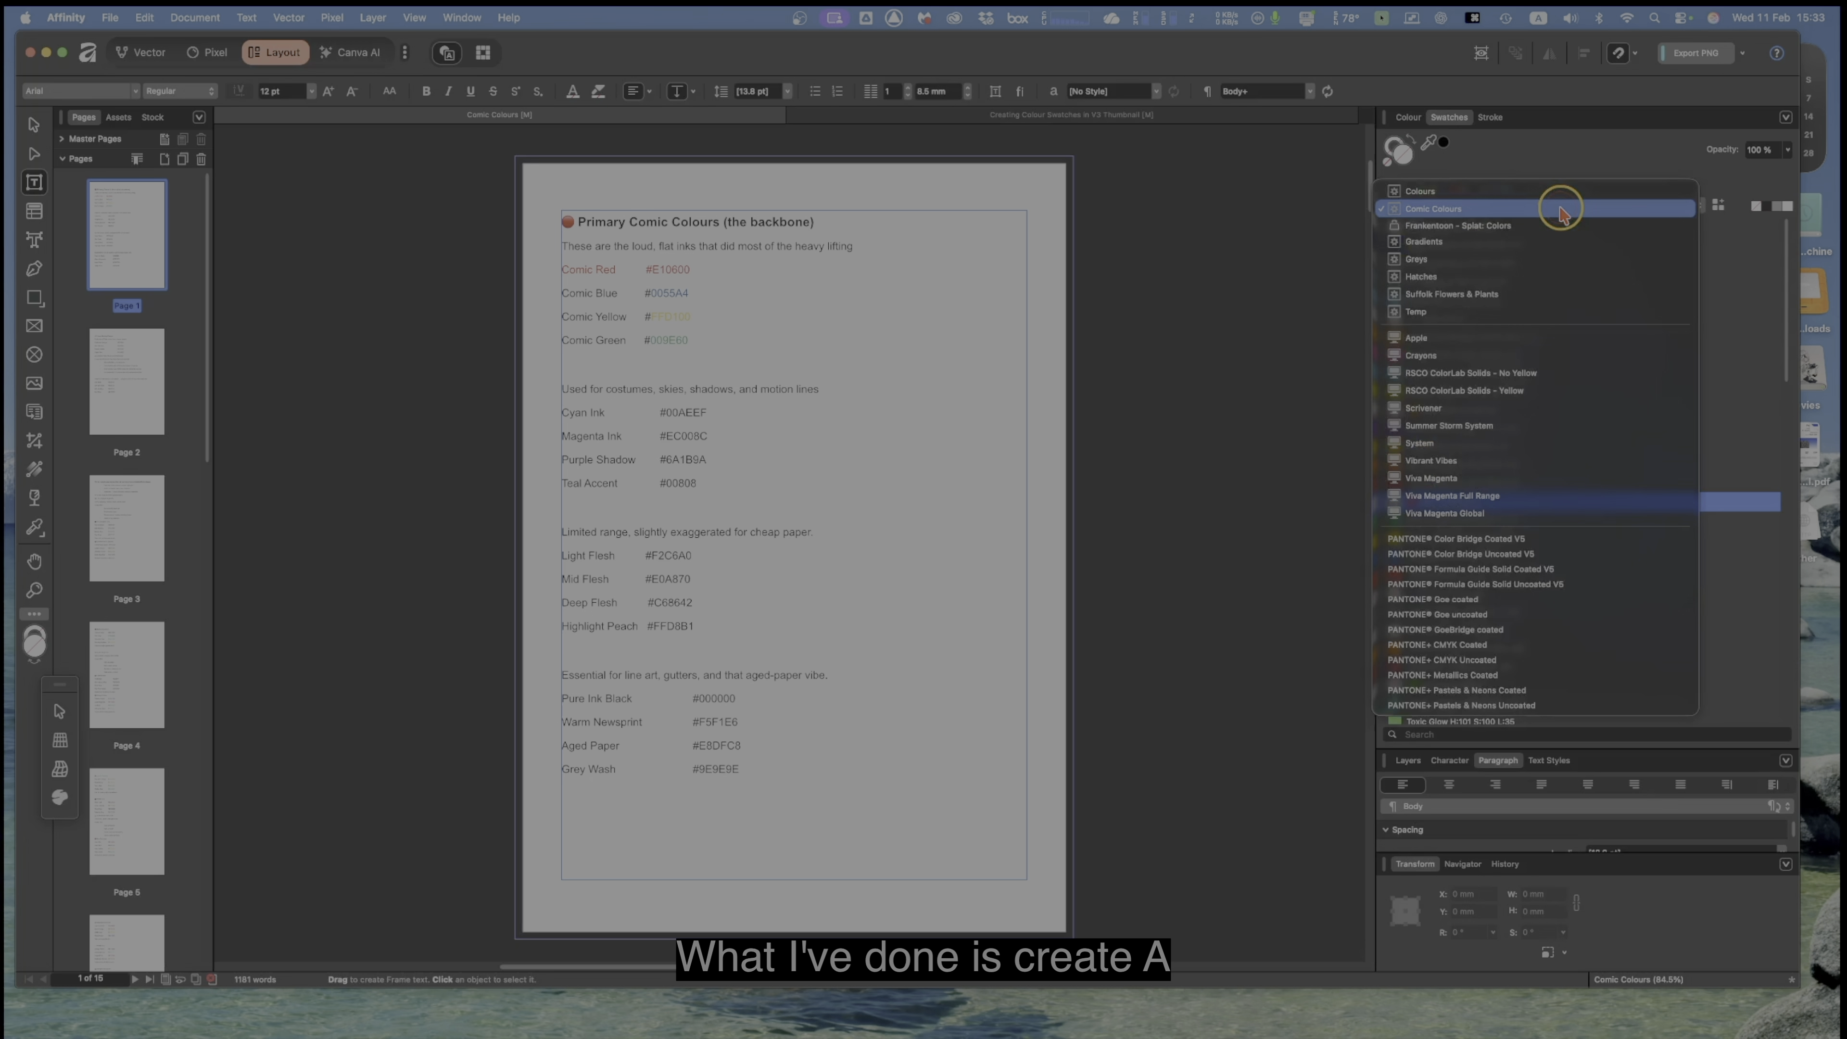
click(1440, 313)
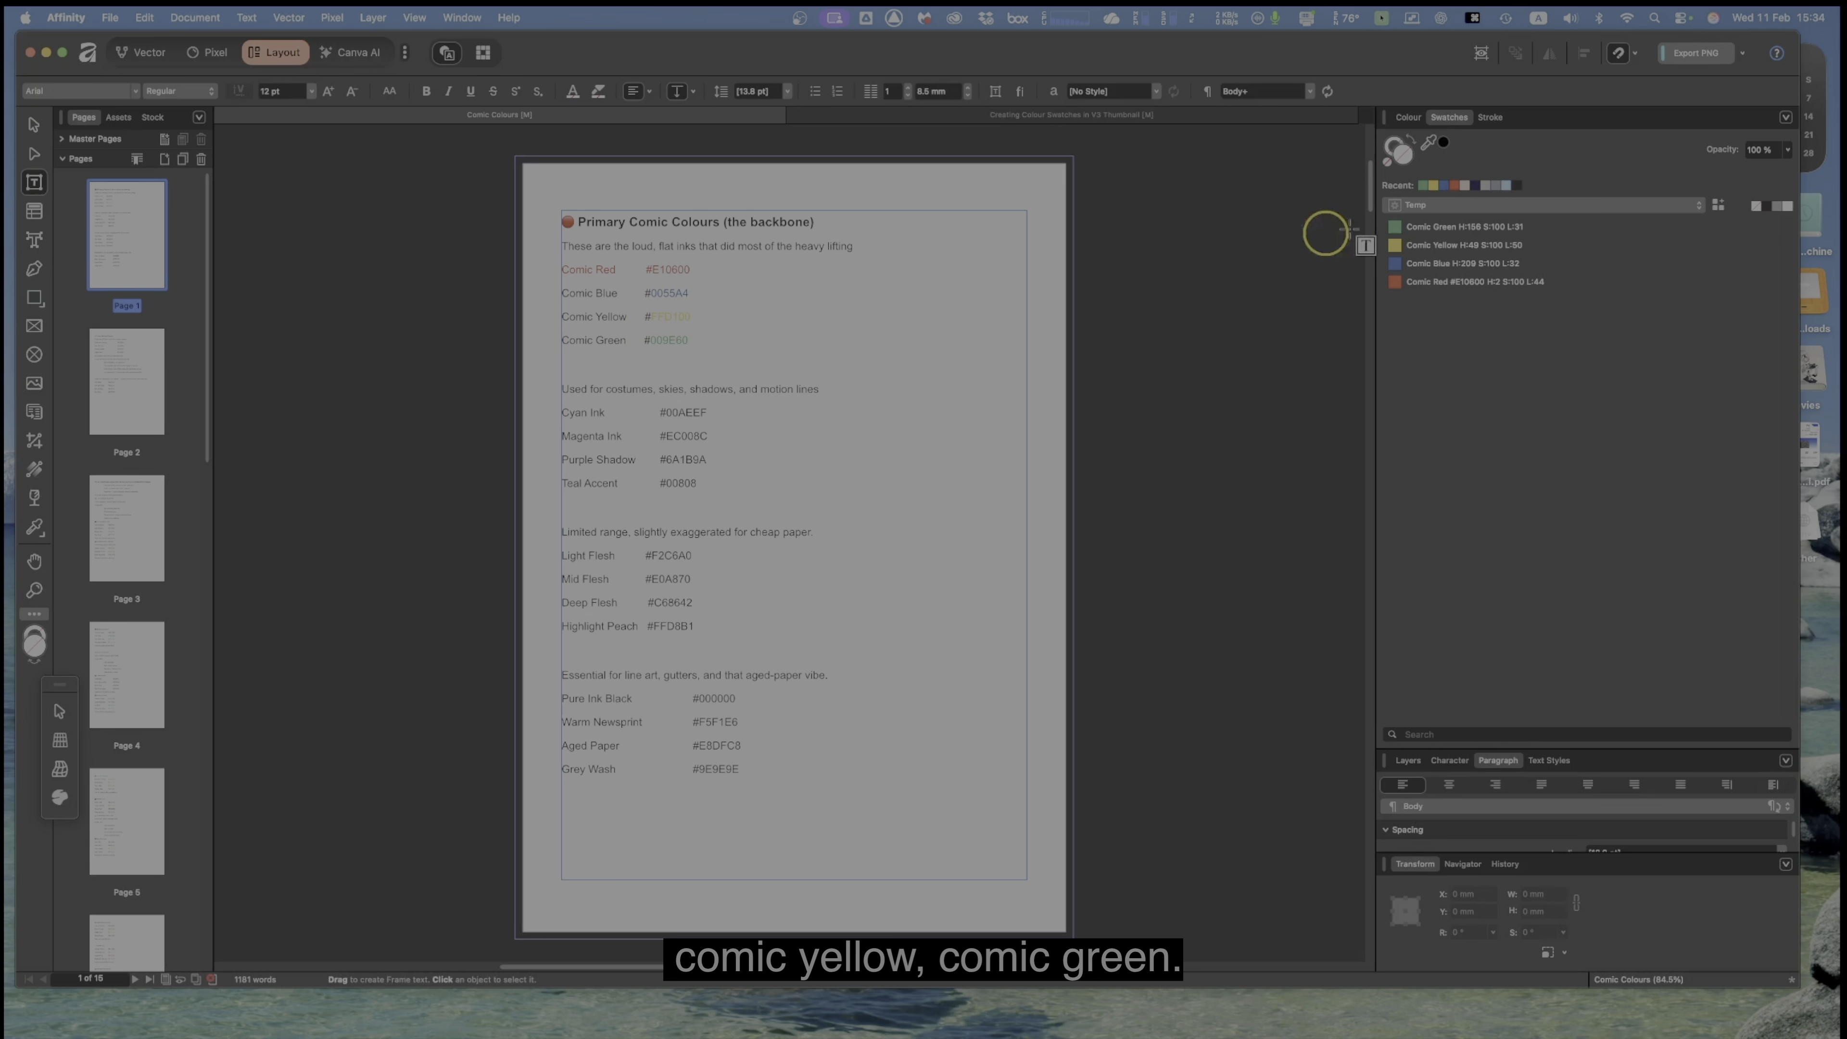
click(1447, 232)
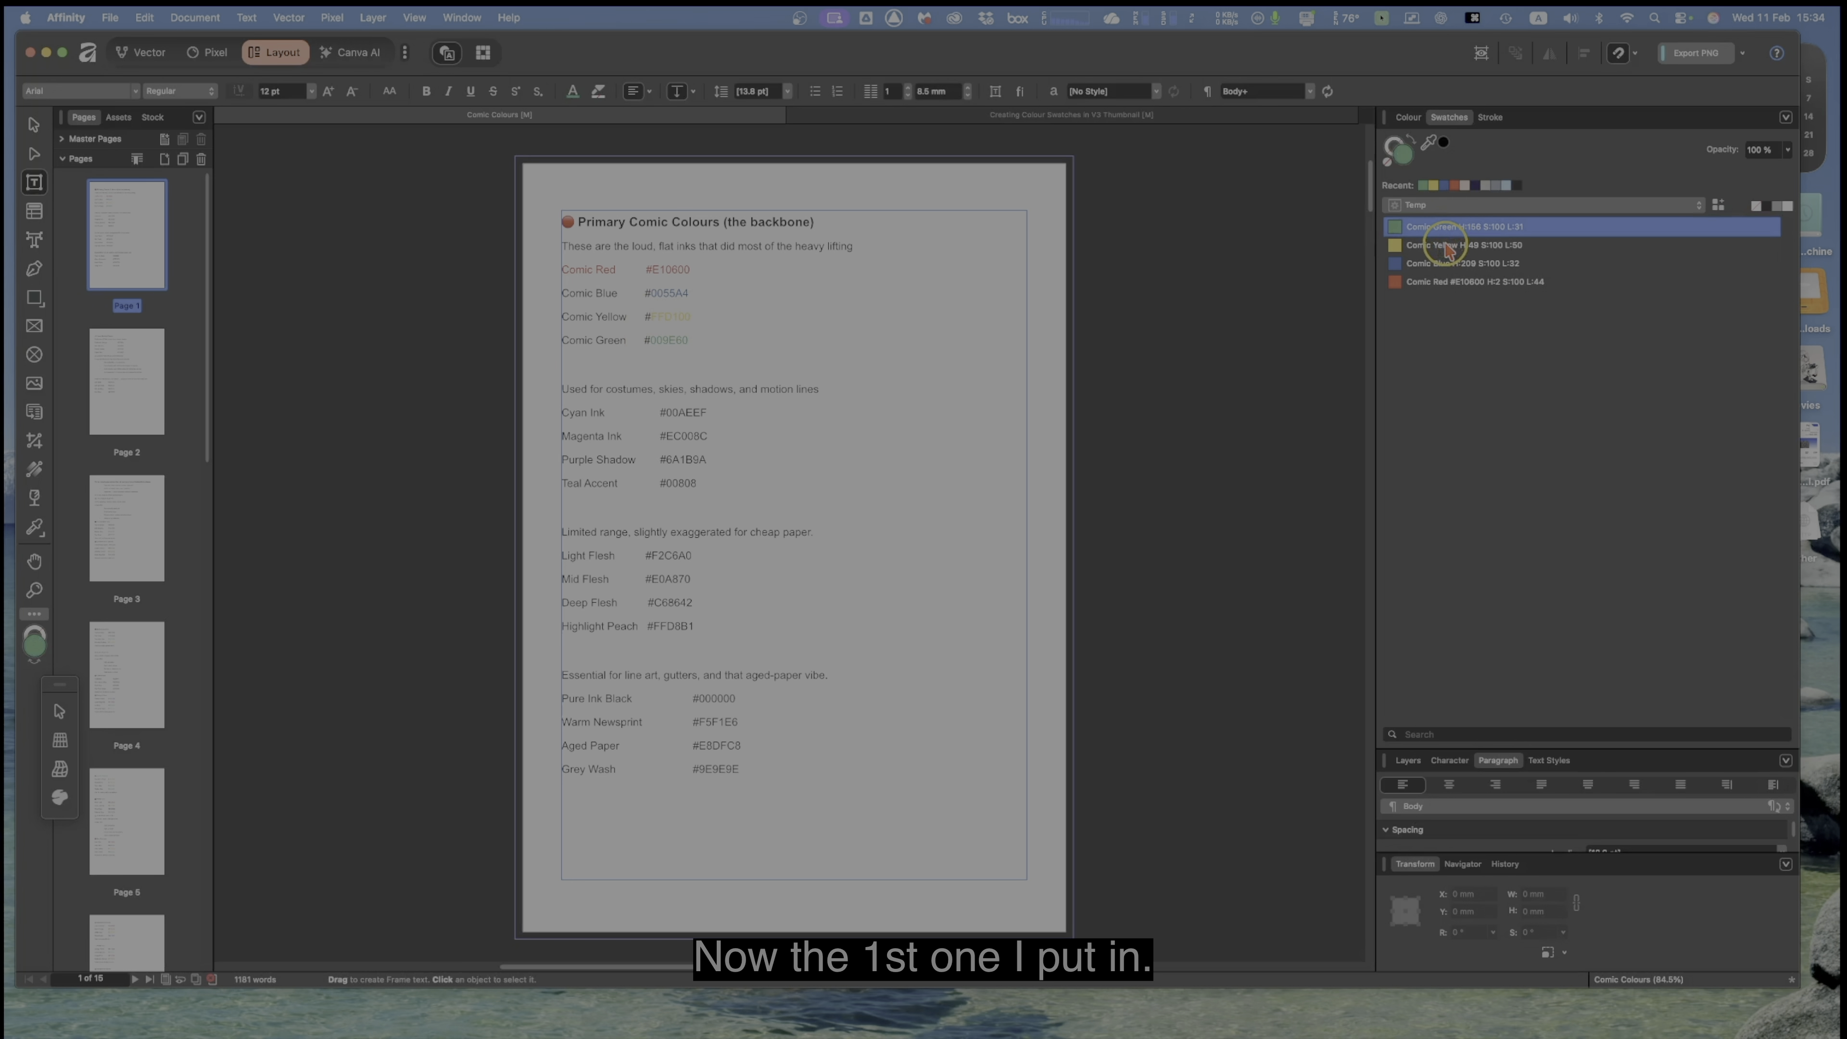
click(1450, 250)
click(1450, 285)
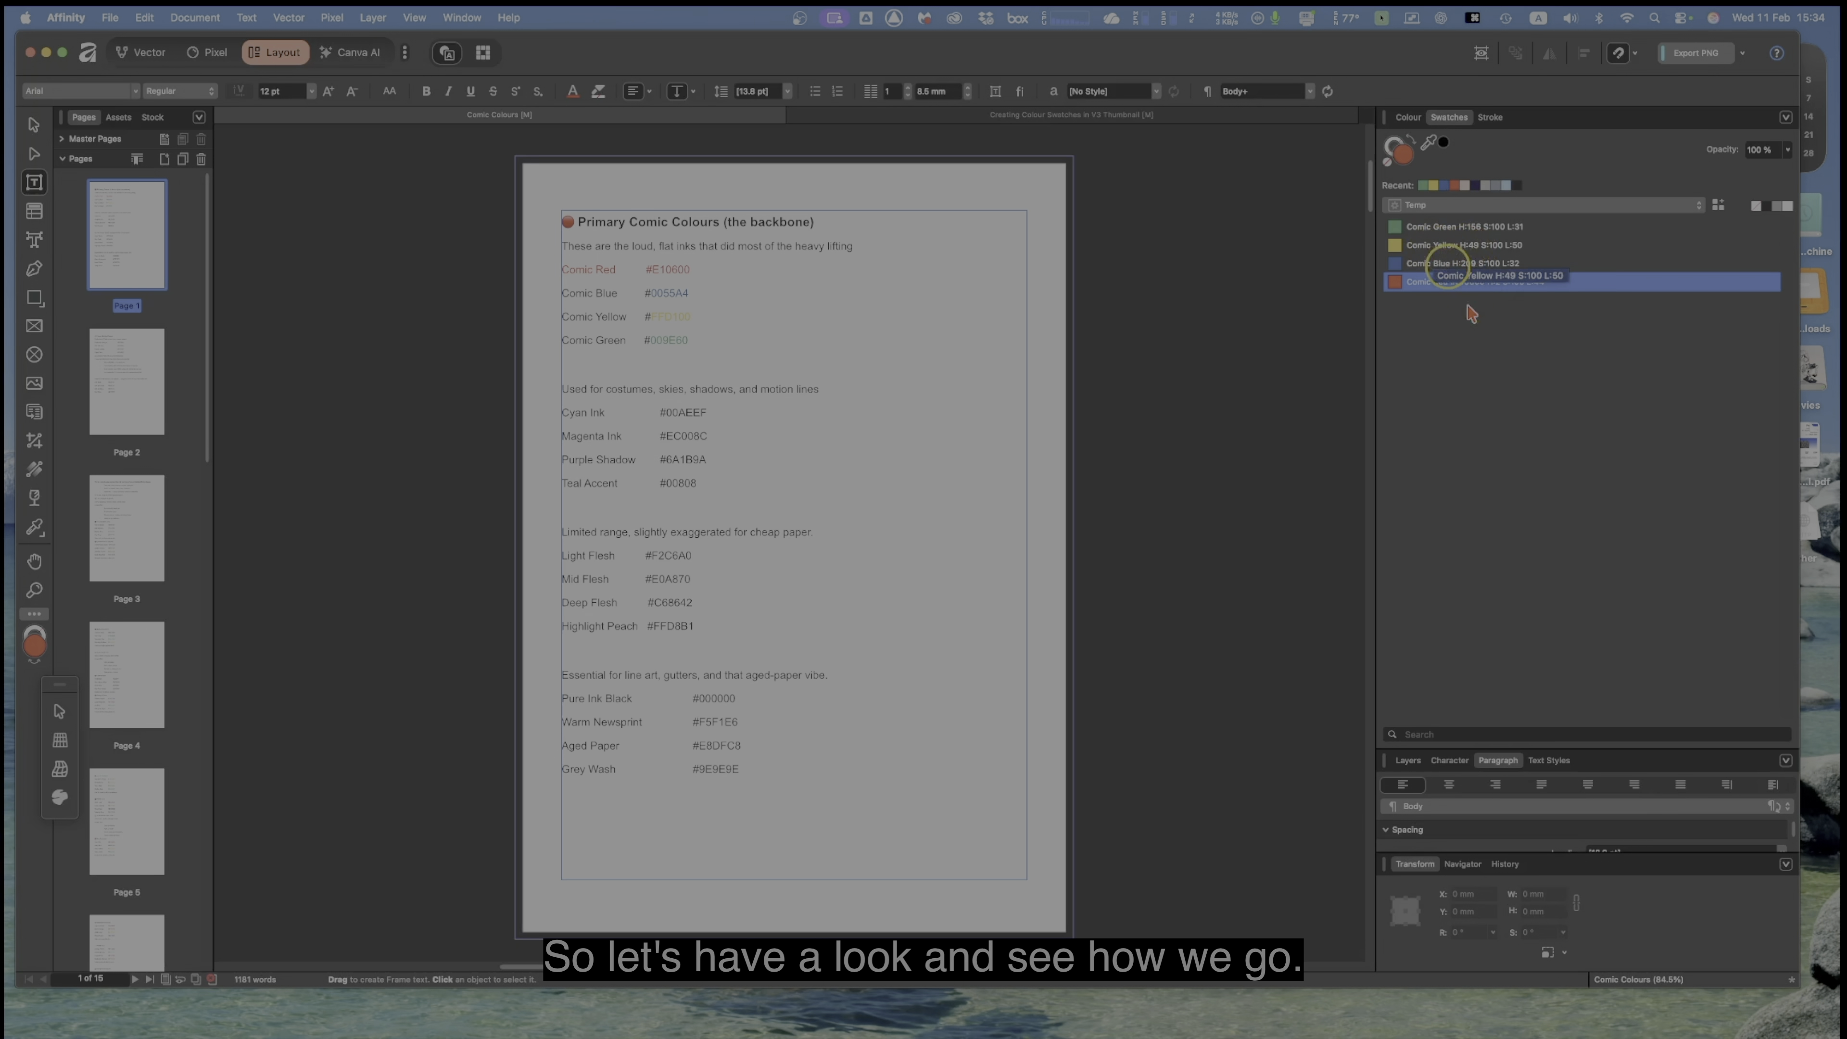
click(1447, 229)
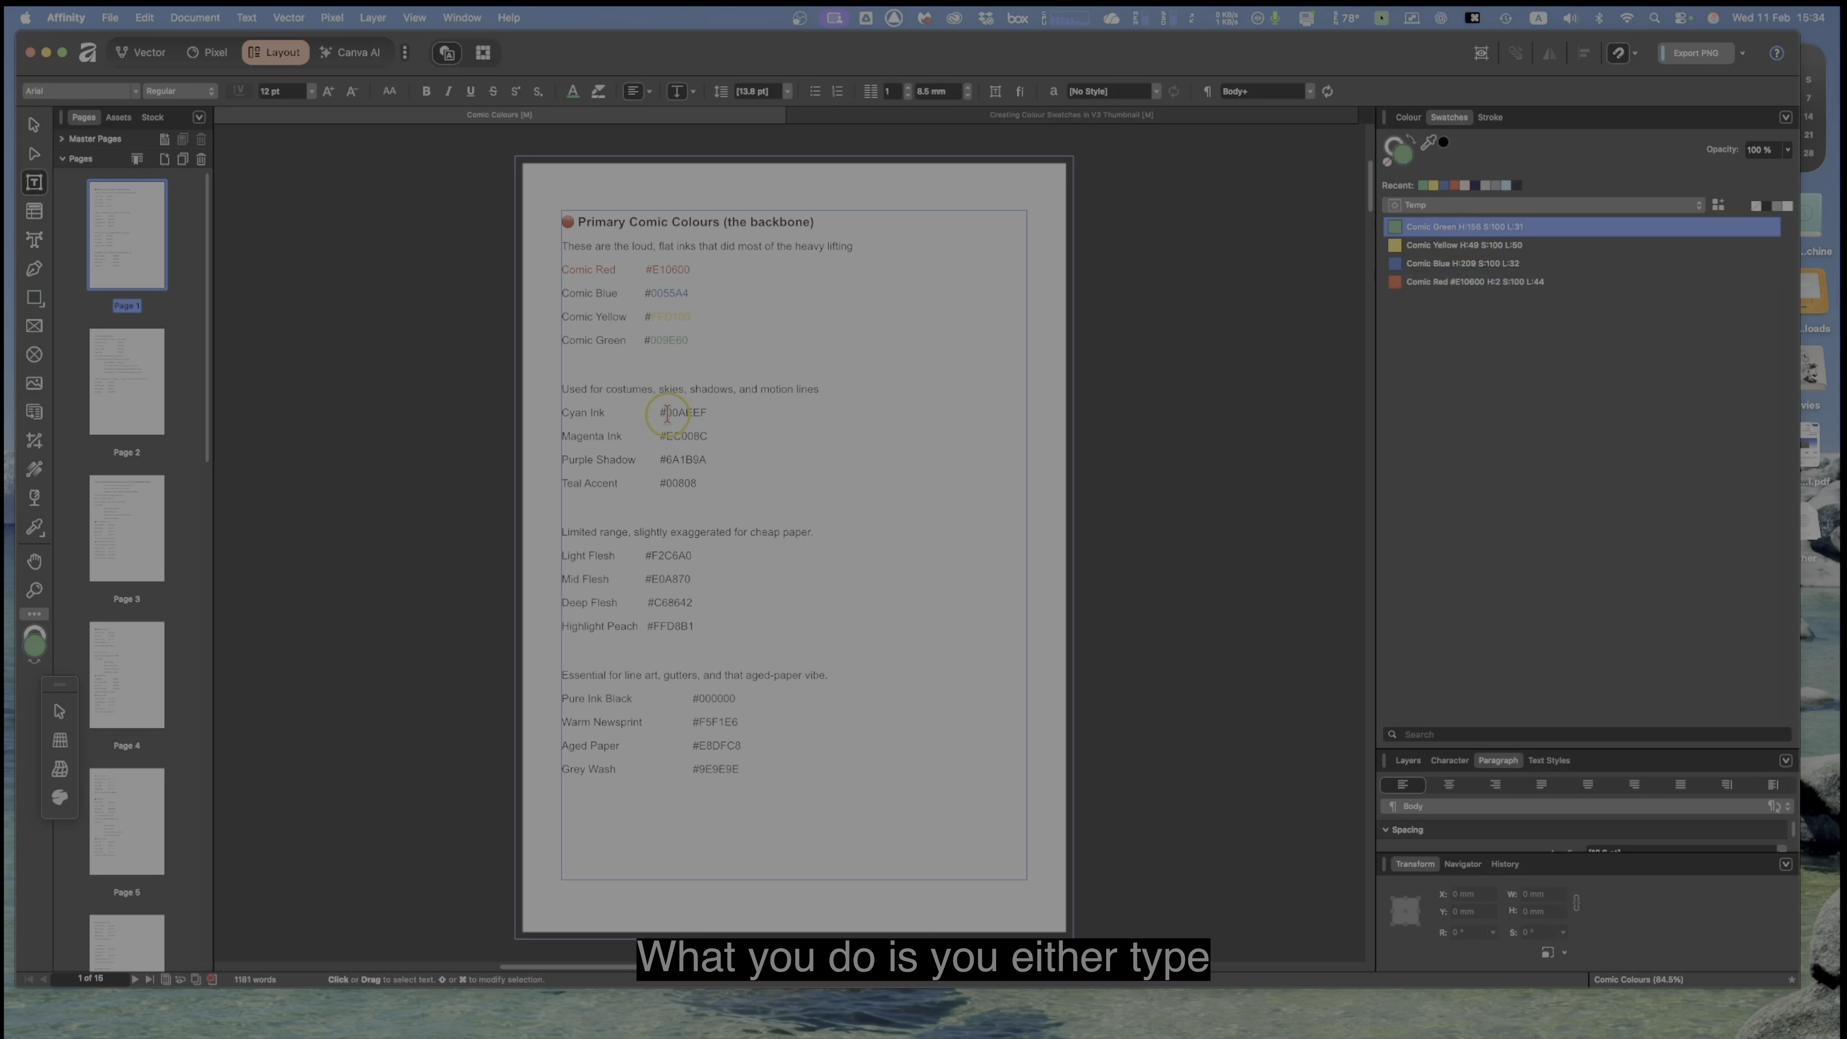
Step: Copy the Cyan Ink hex code 00AEEF from the page text and apply it as the fill colour
drag(666, 413, 699, 415)
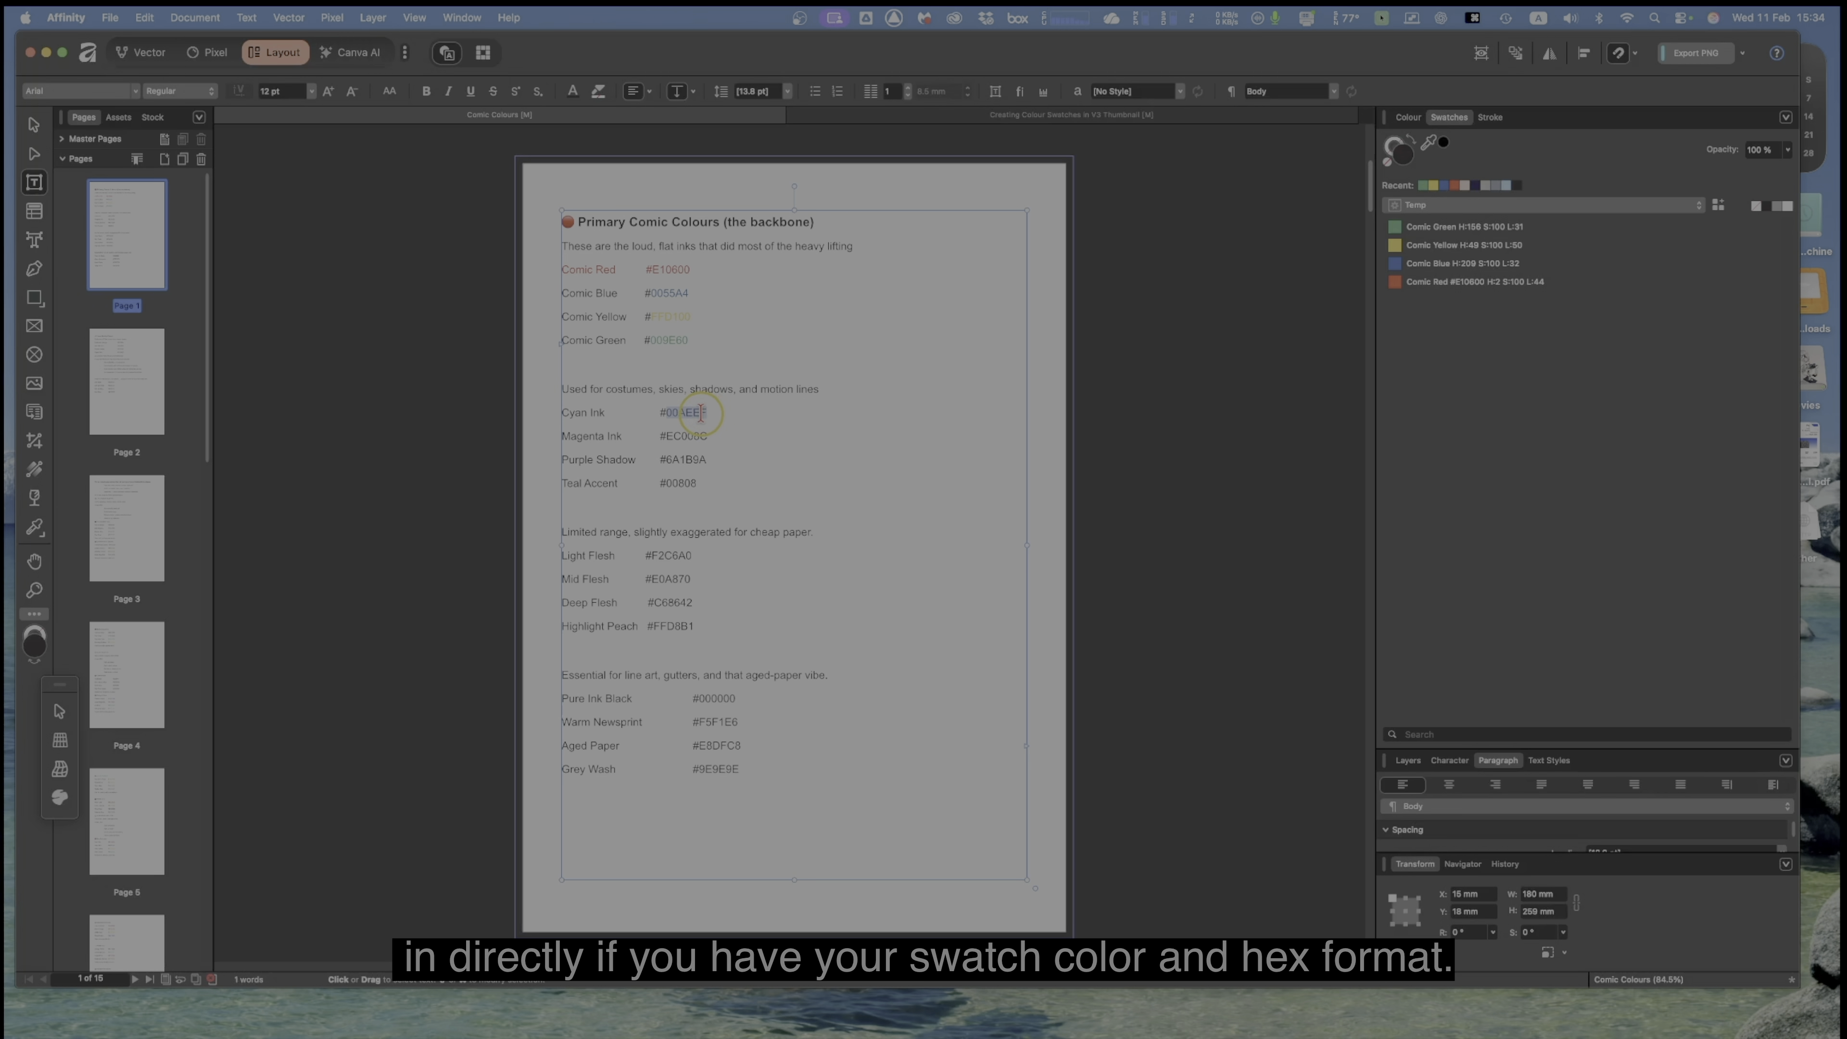
key(super+c)
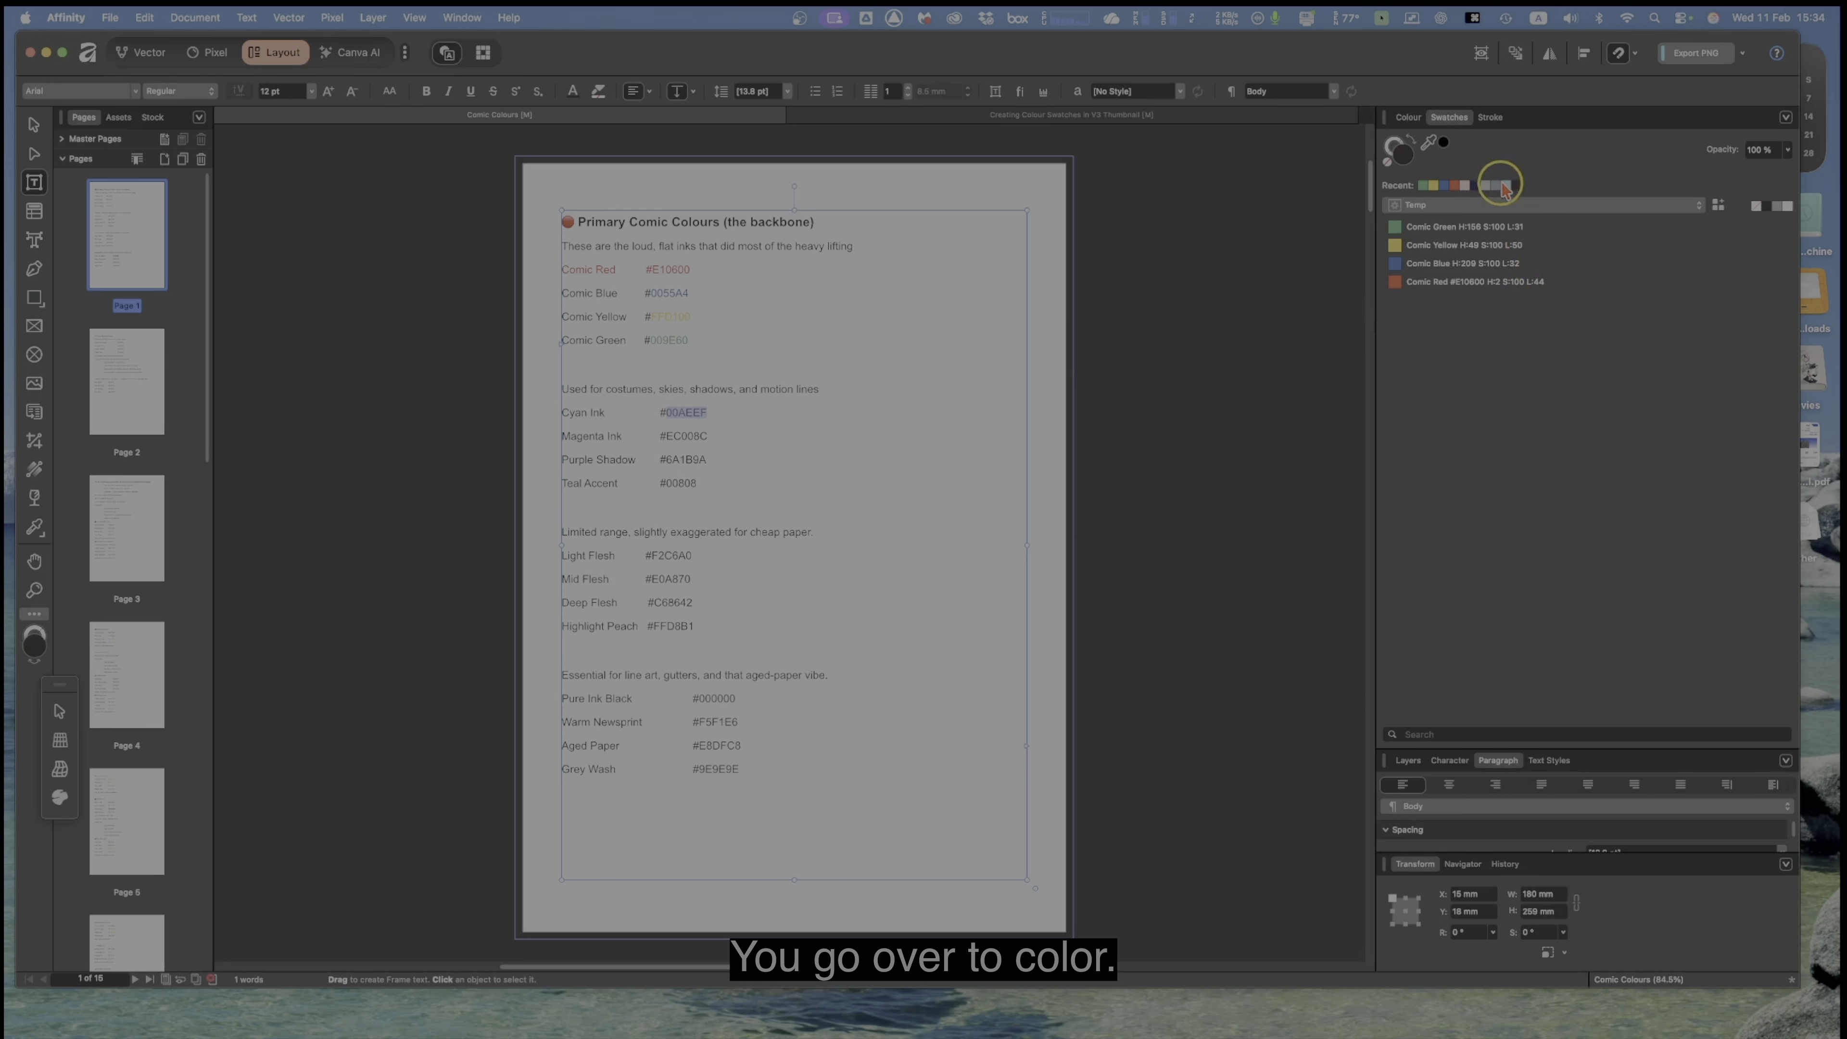
click(1408, 121)
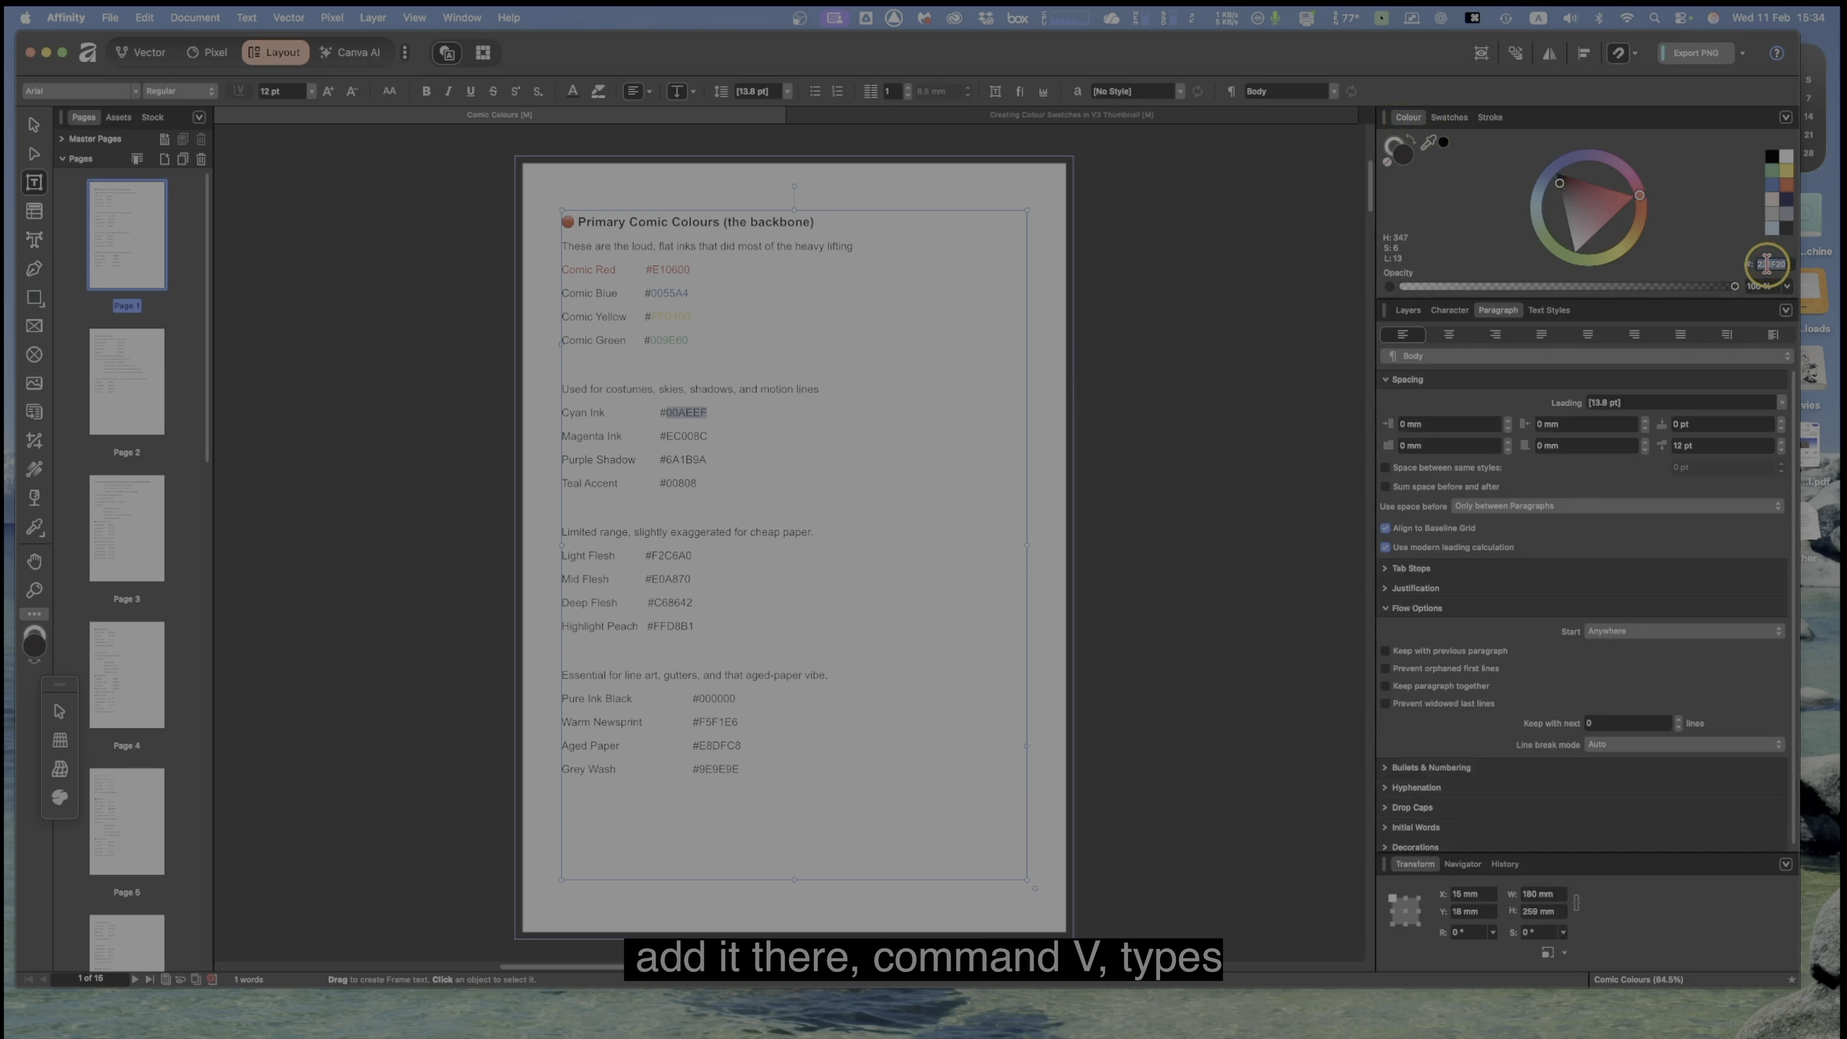
key(super+v)
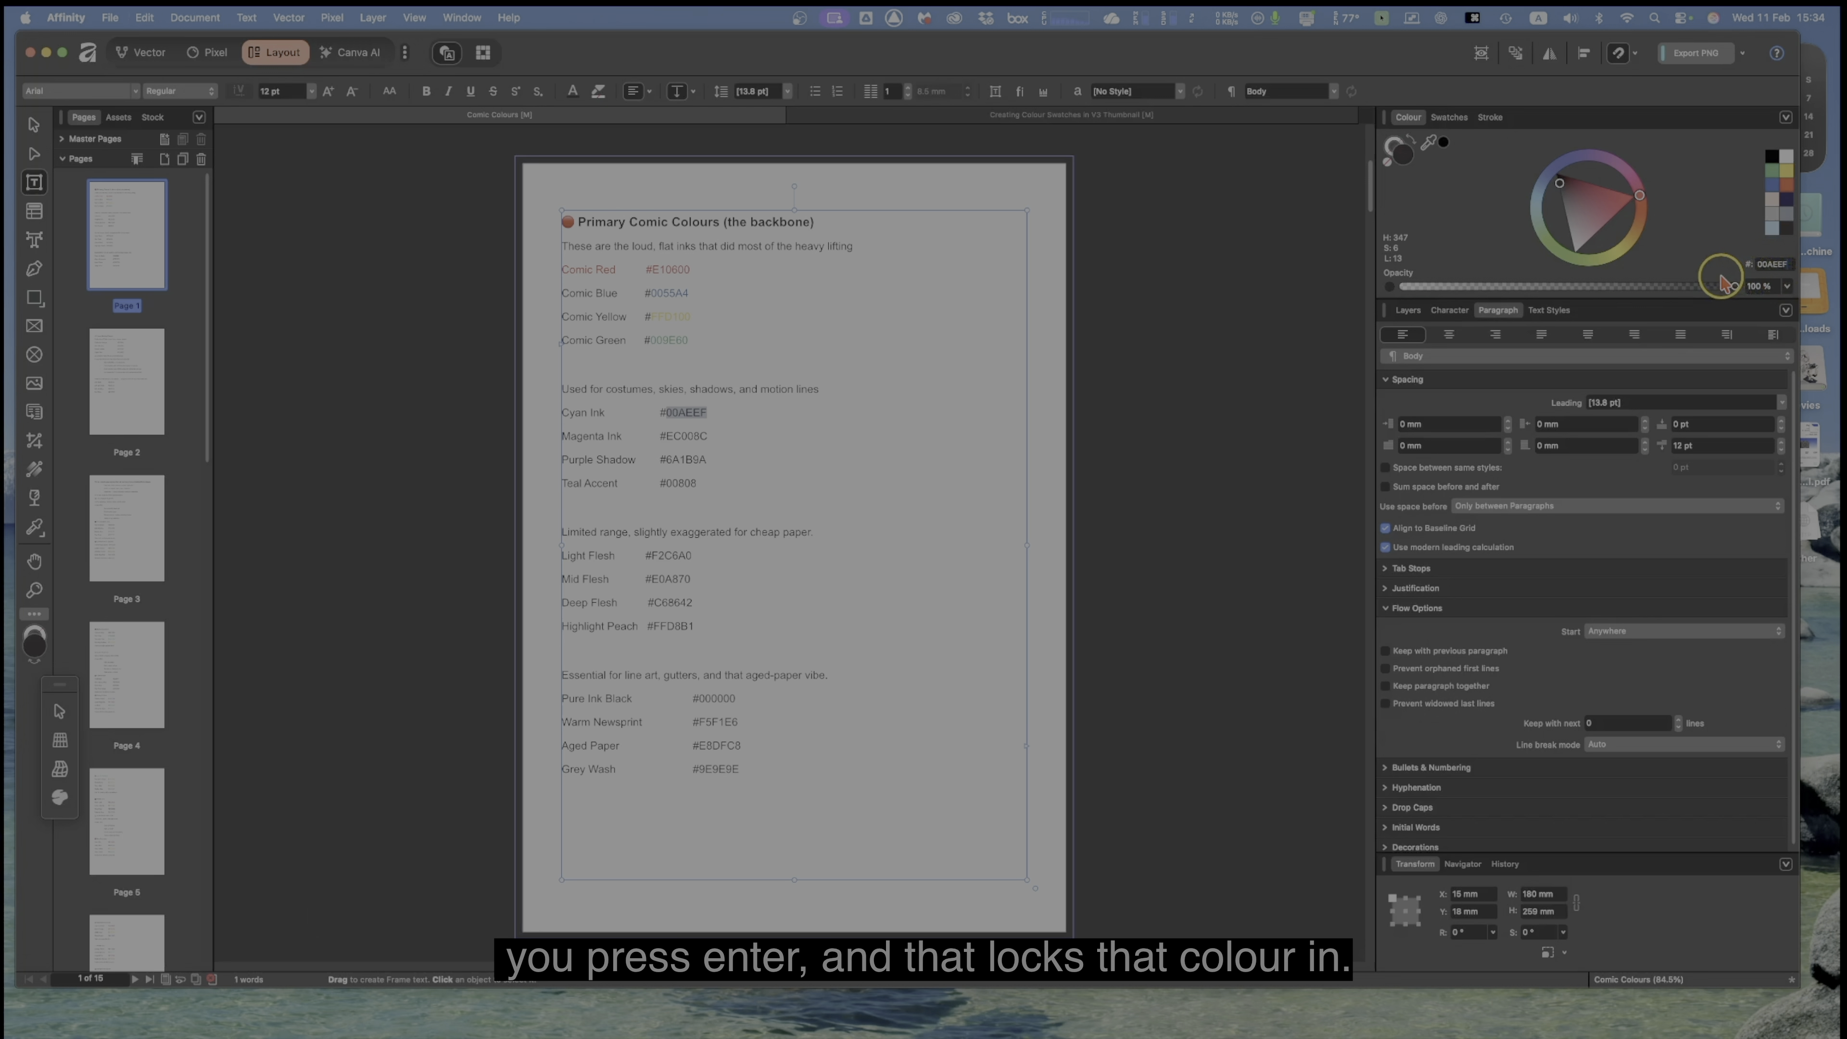
key(Return)
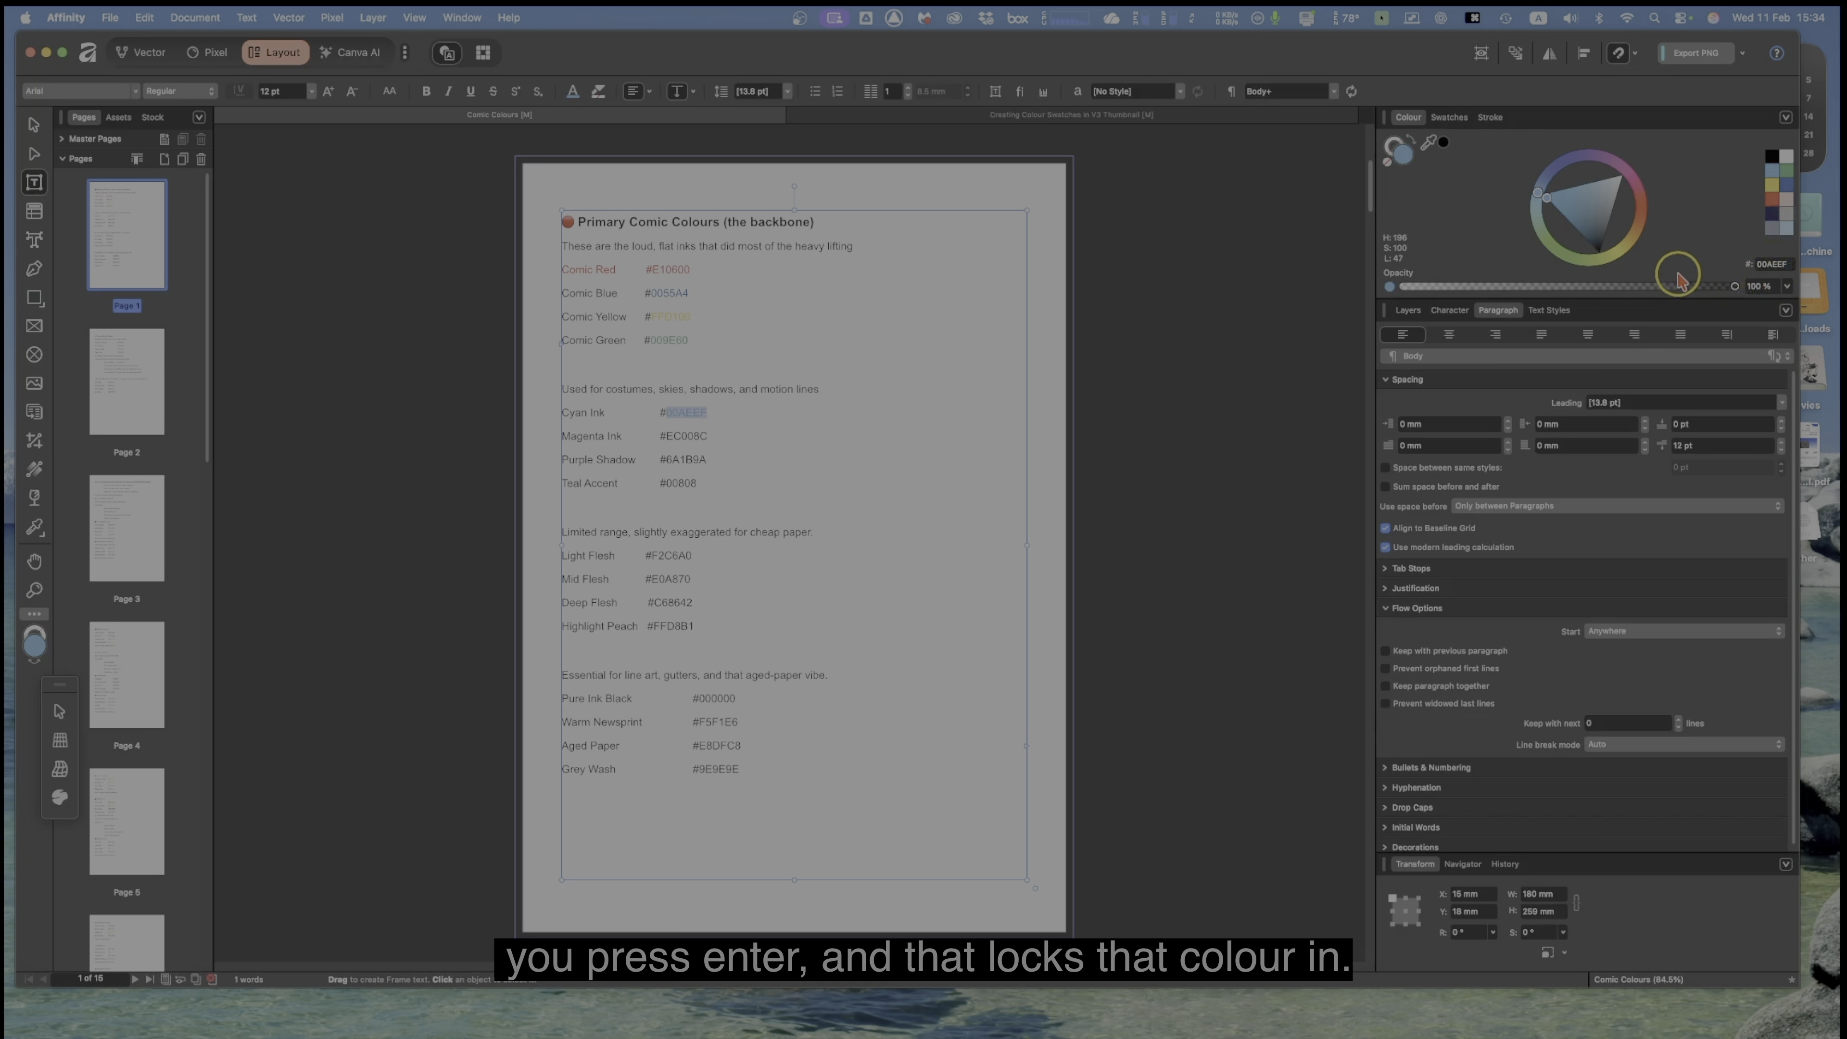
Step: Add the current cyan fill to the Temp palette as a new swatch
click(1459, 125)
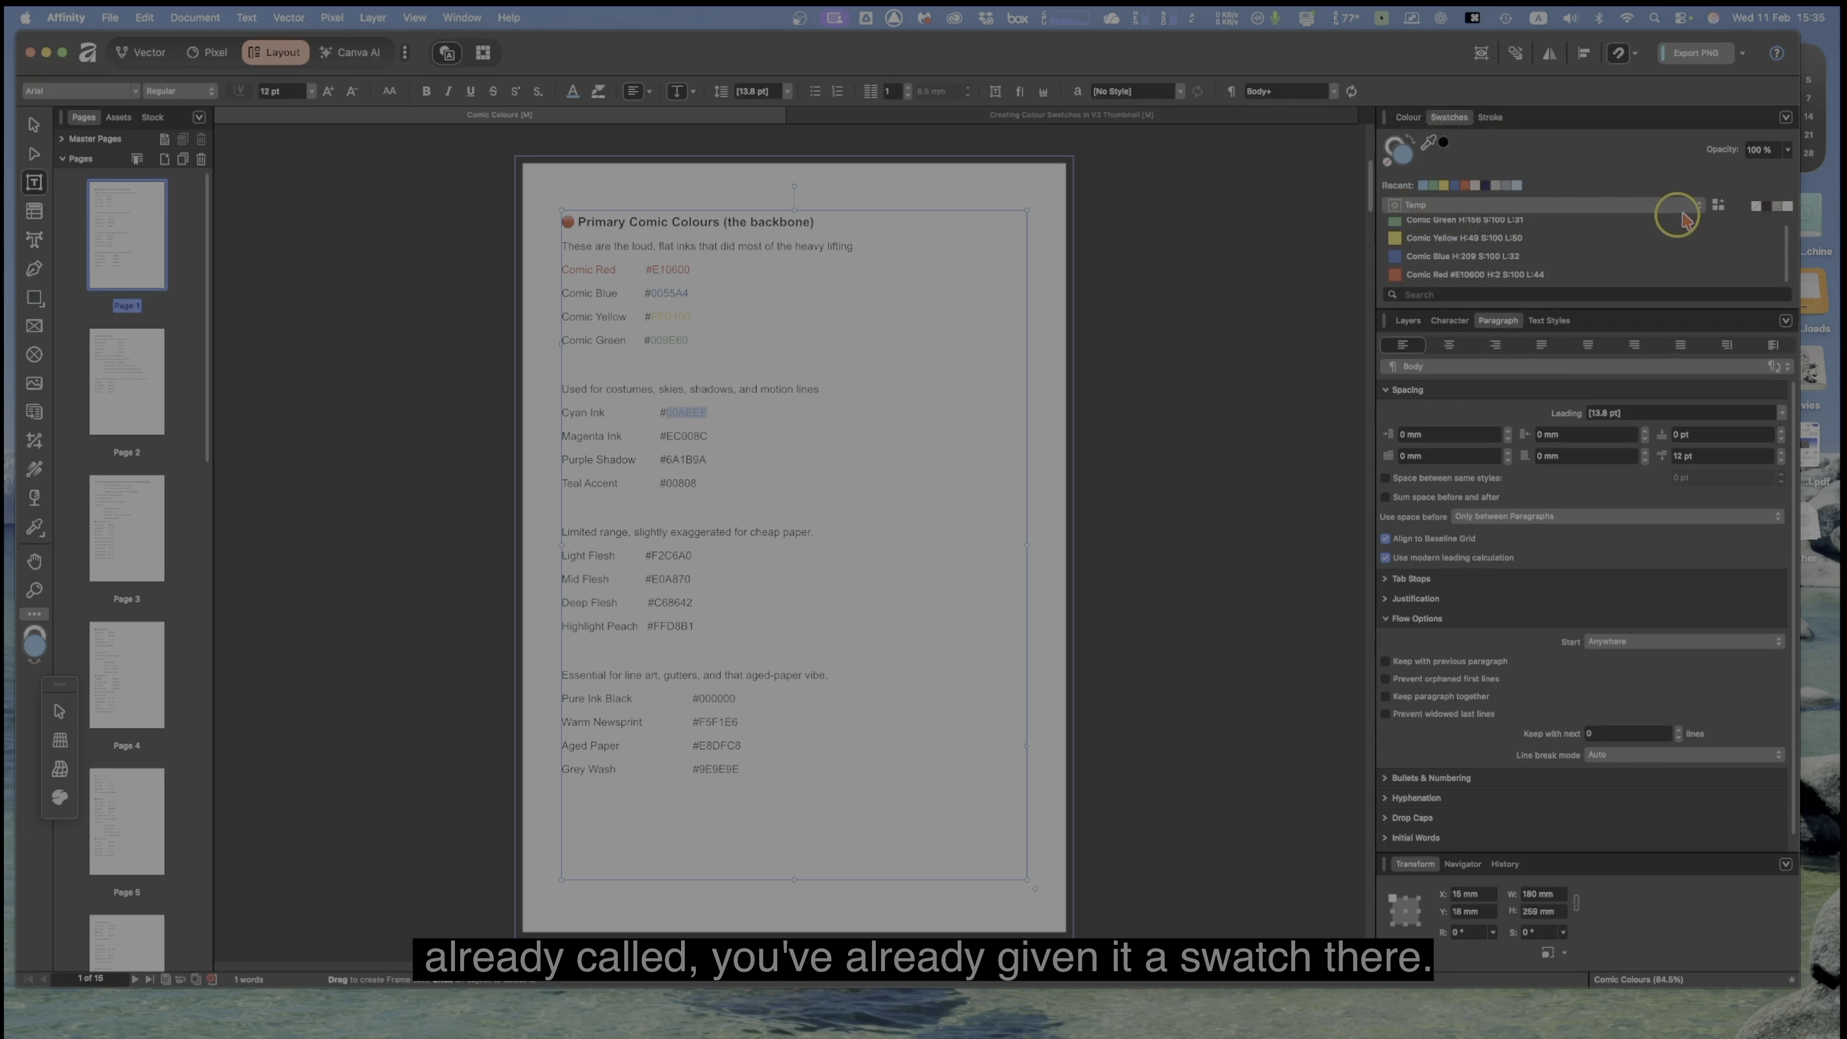
click(1712, 208)
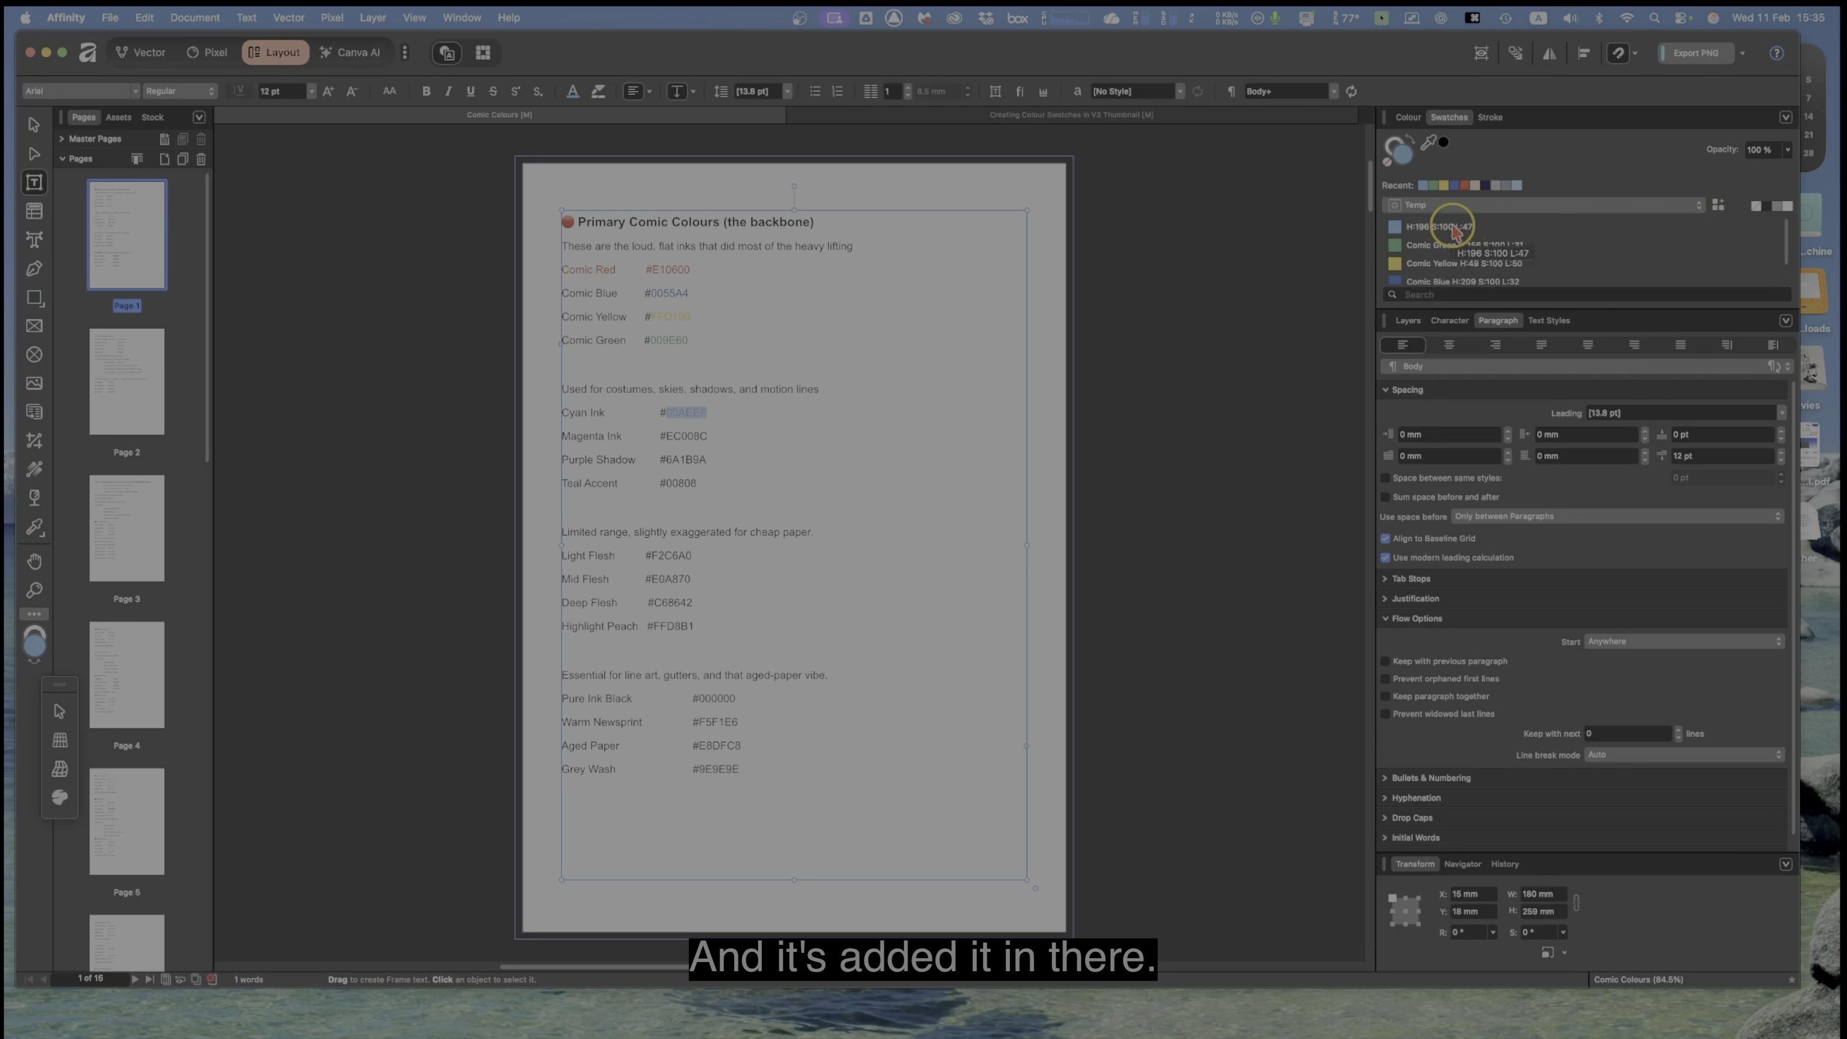
click(1434, 233)
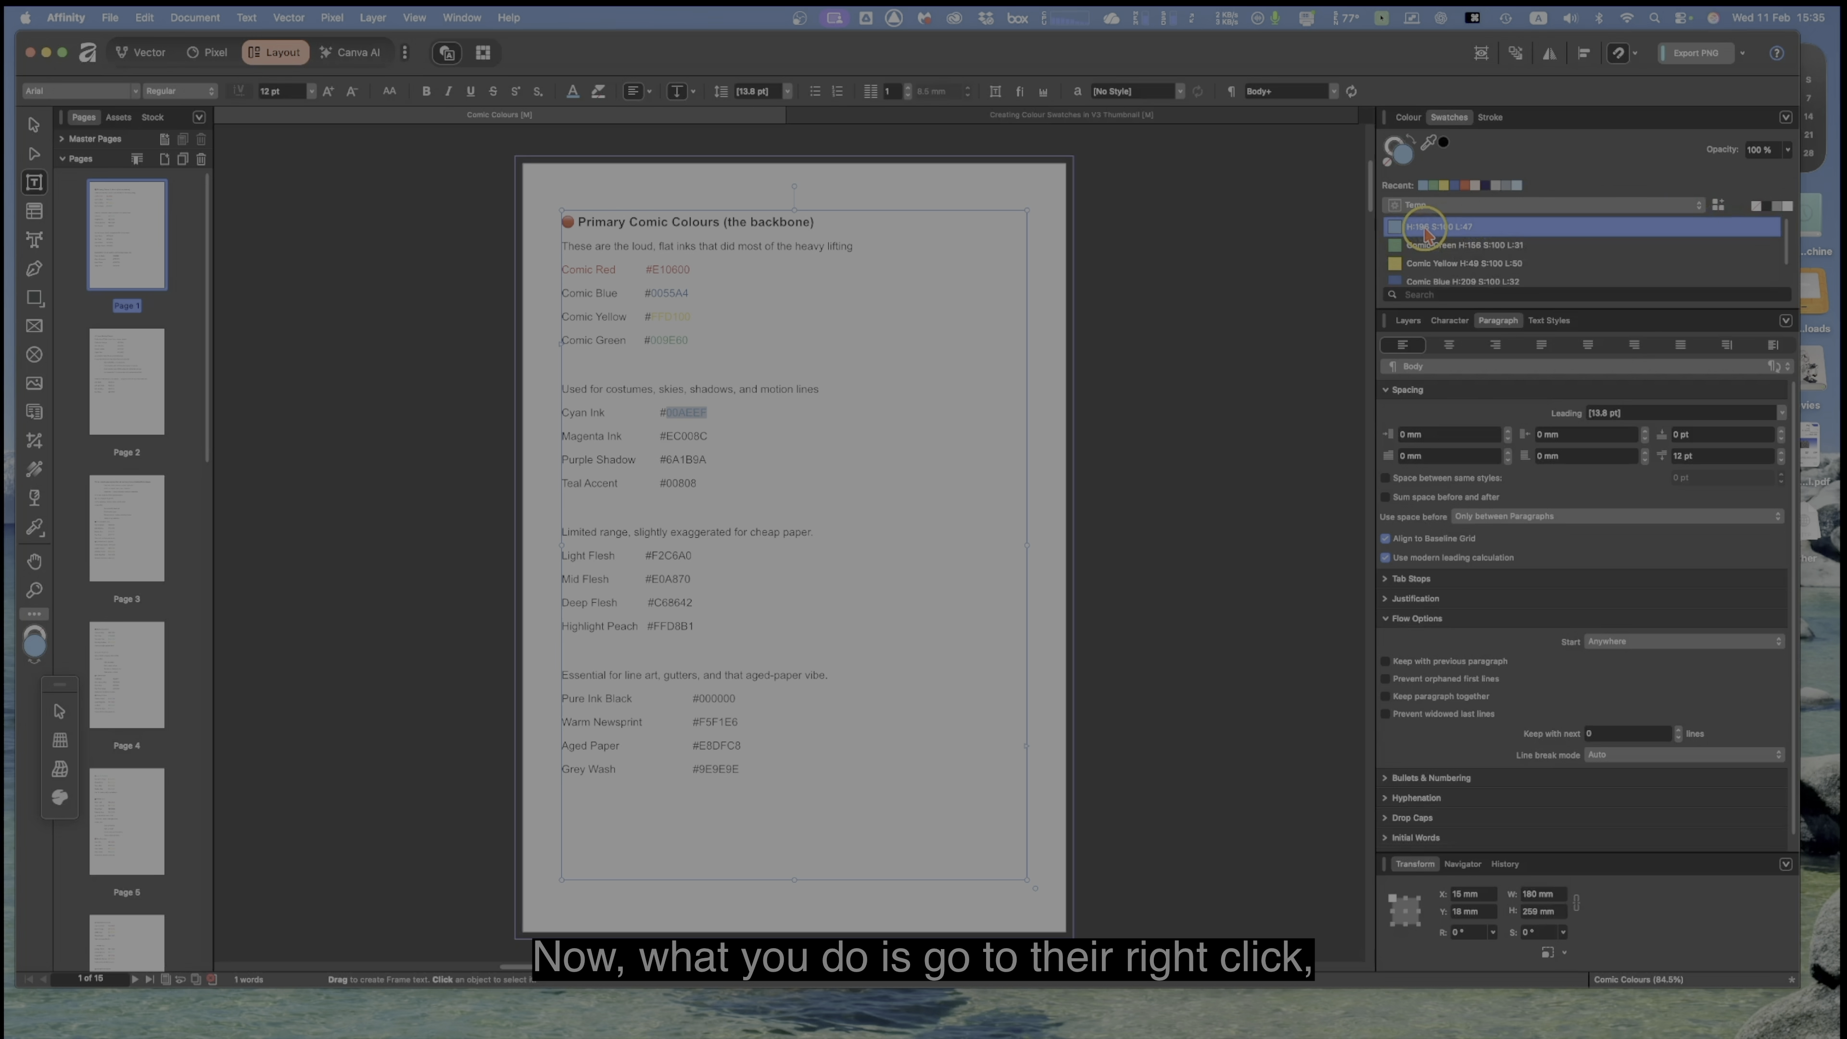
Step: Rename the new cyan swatch in the Temp palette by putting "Cyan Ink" before its H:196 S:100 L:47 values
right_click(1426, 233)
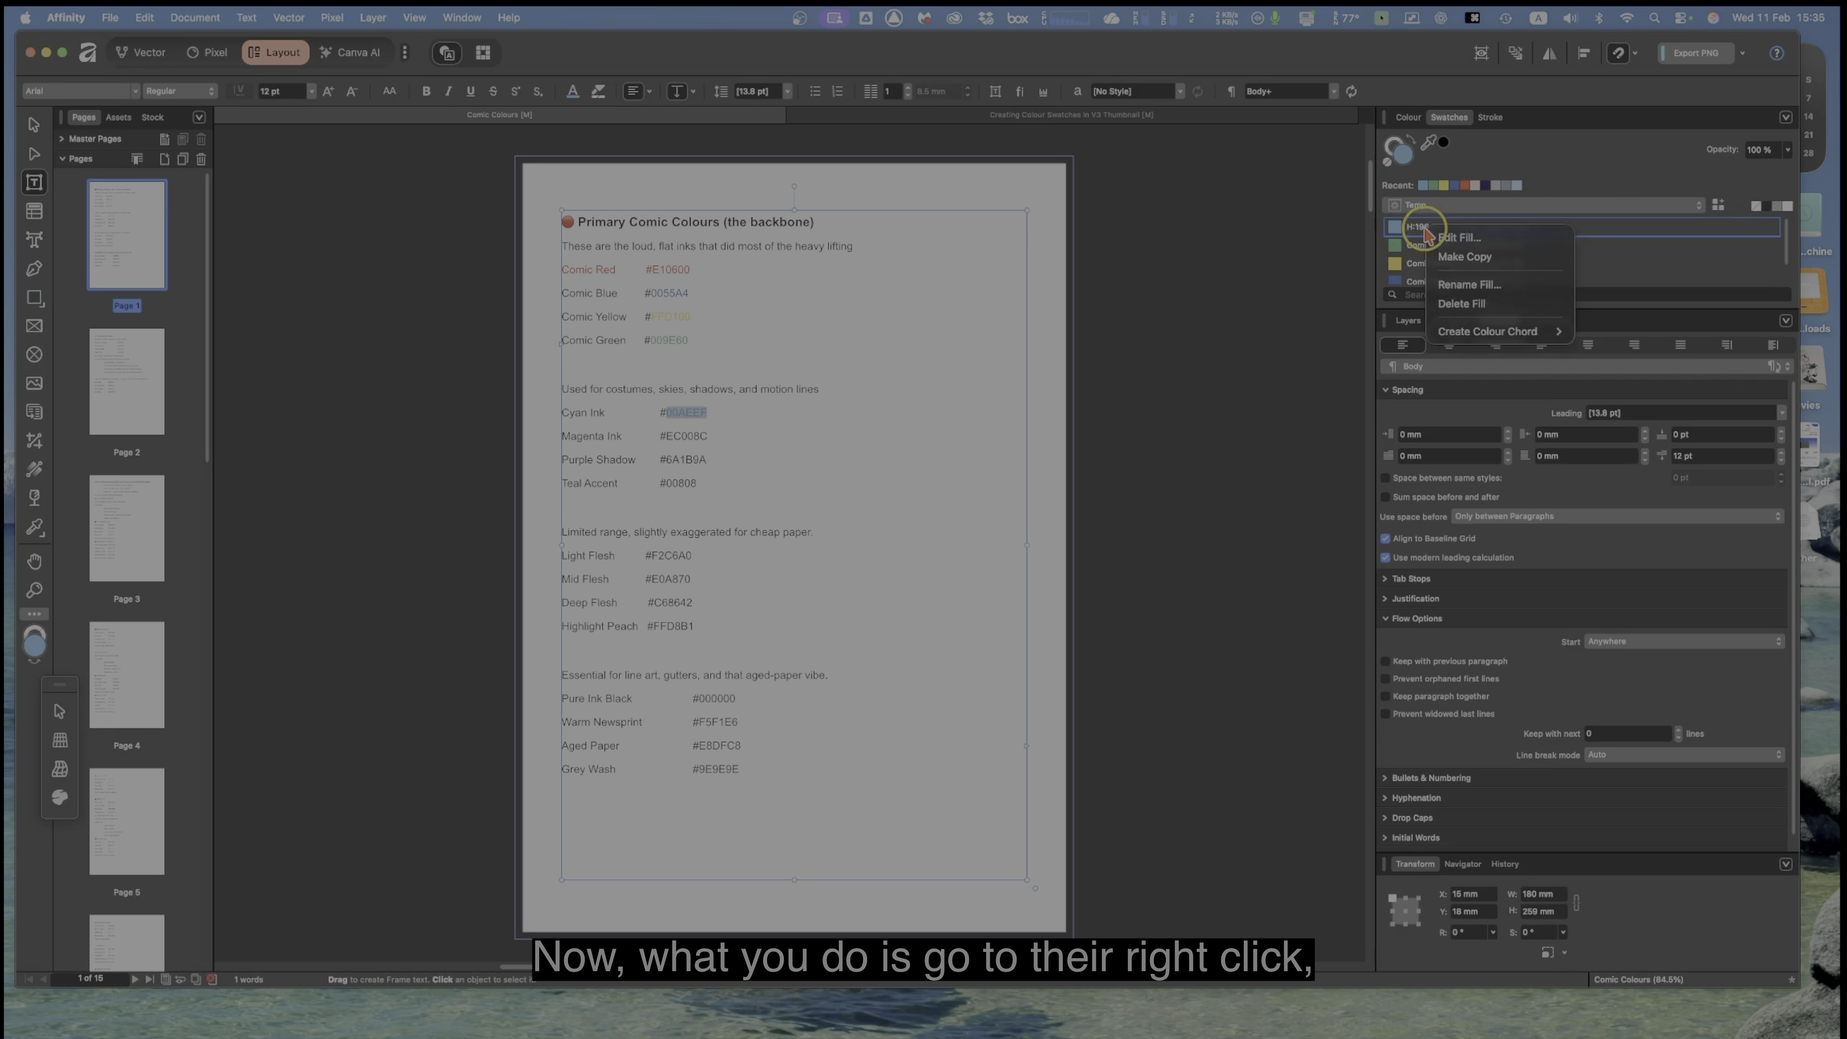
click(1464, 286)
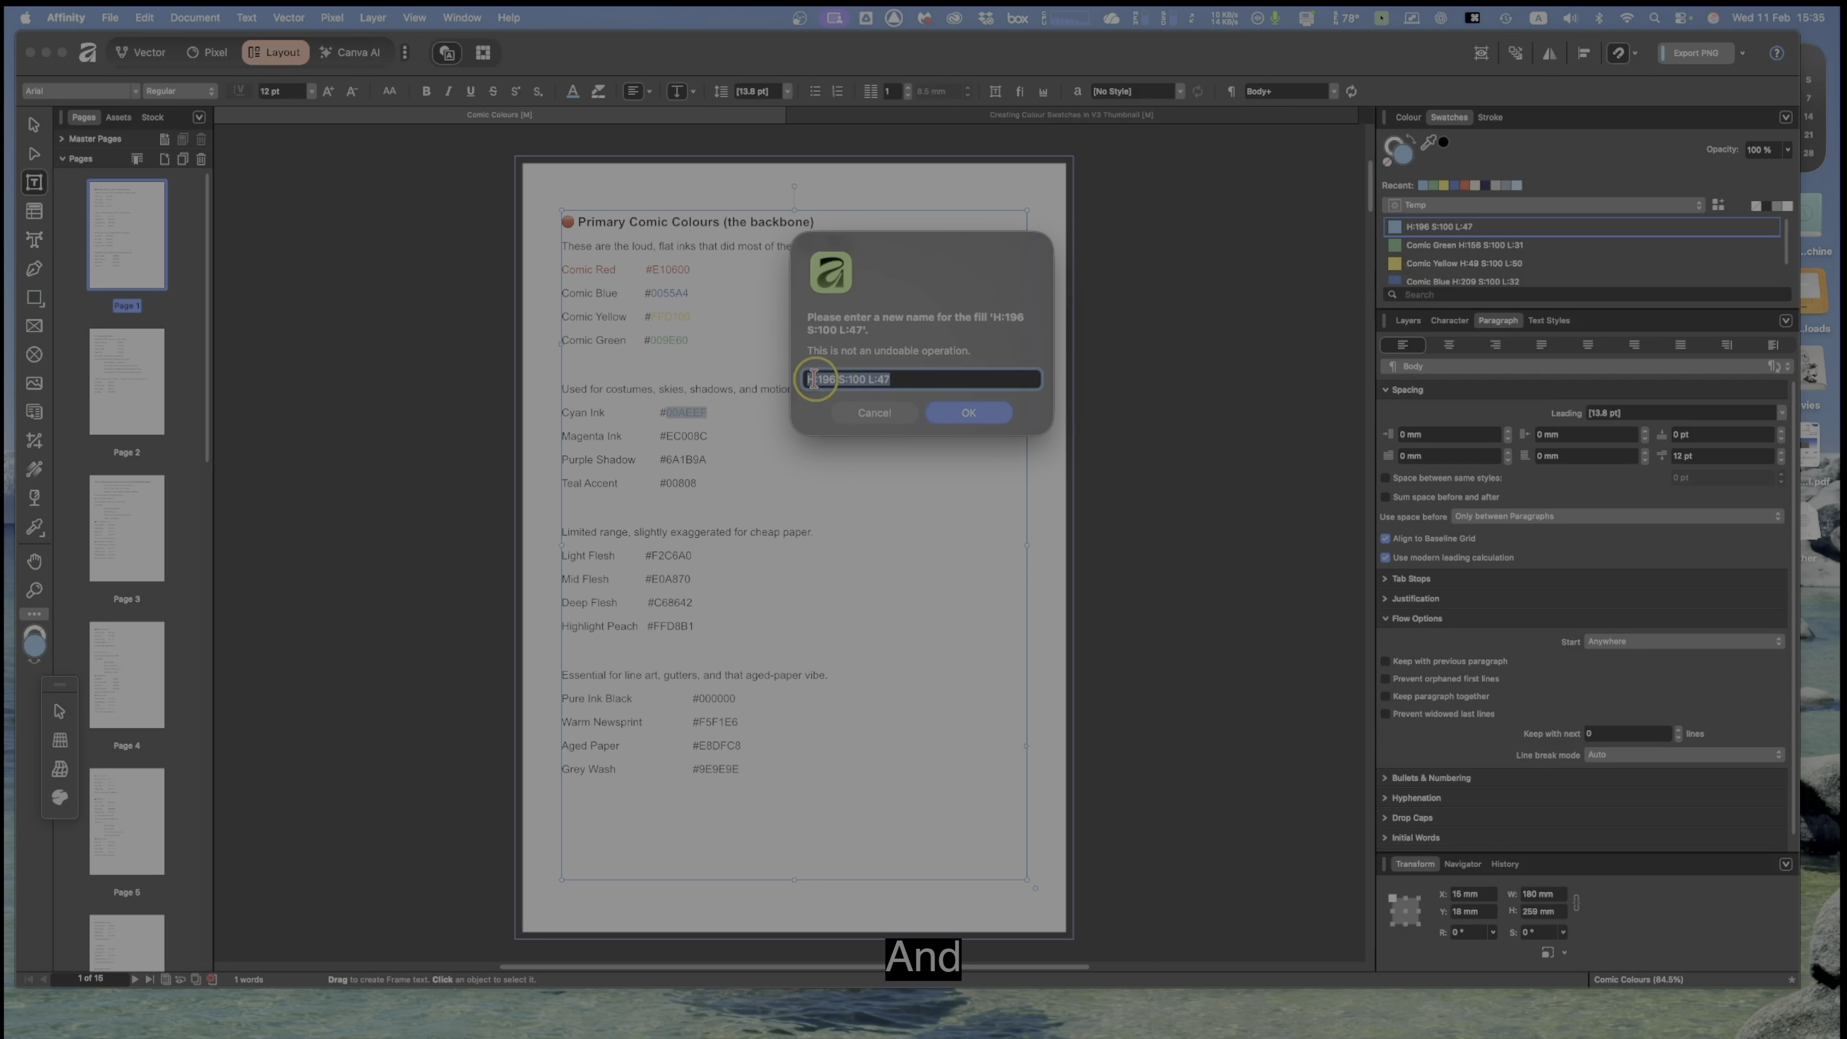
click(810, 379)
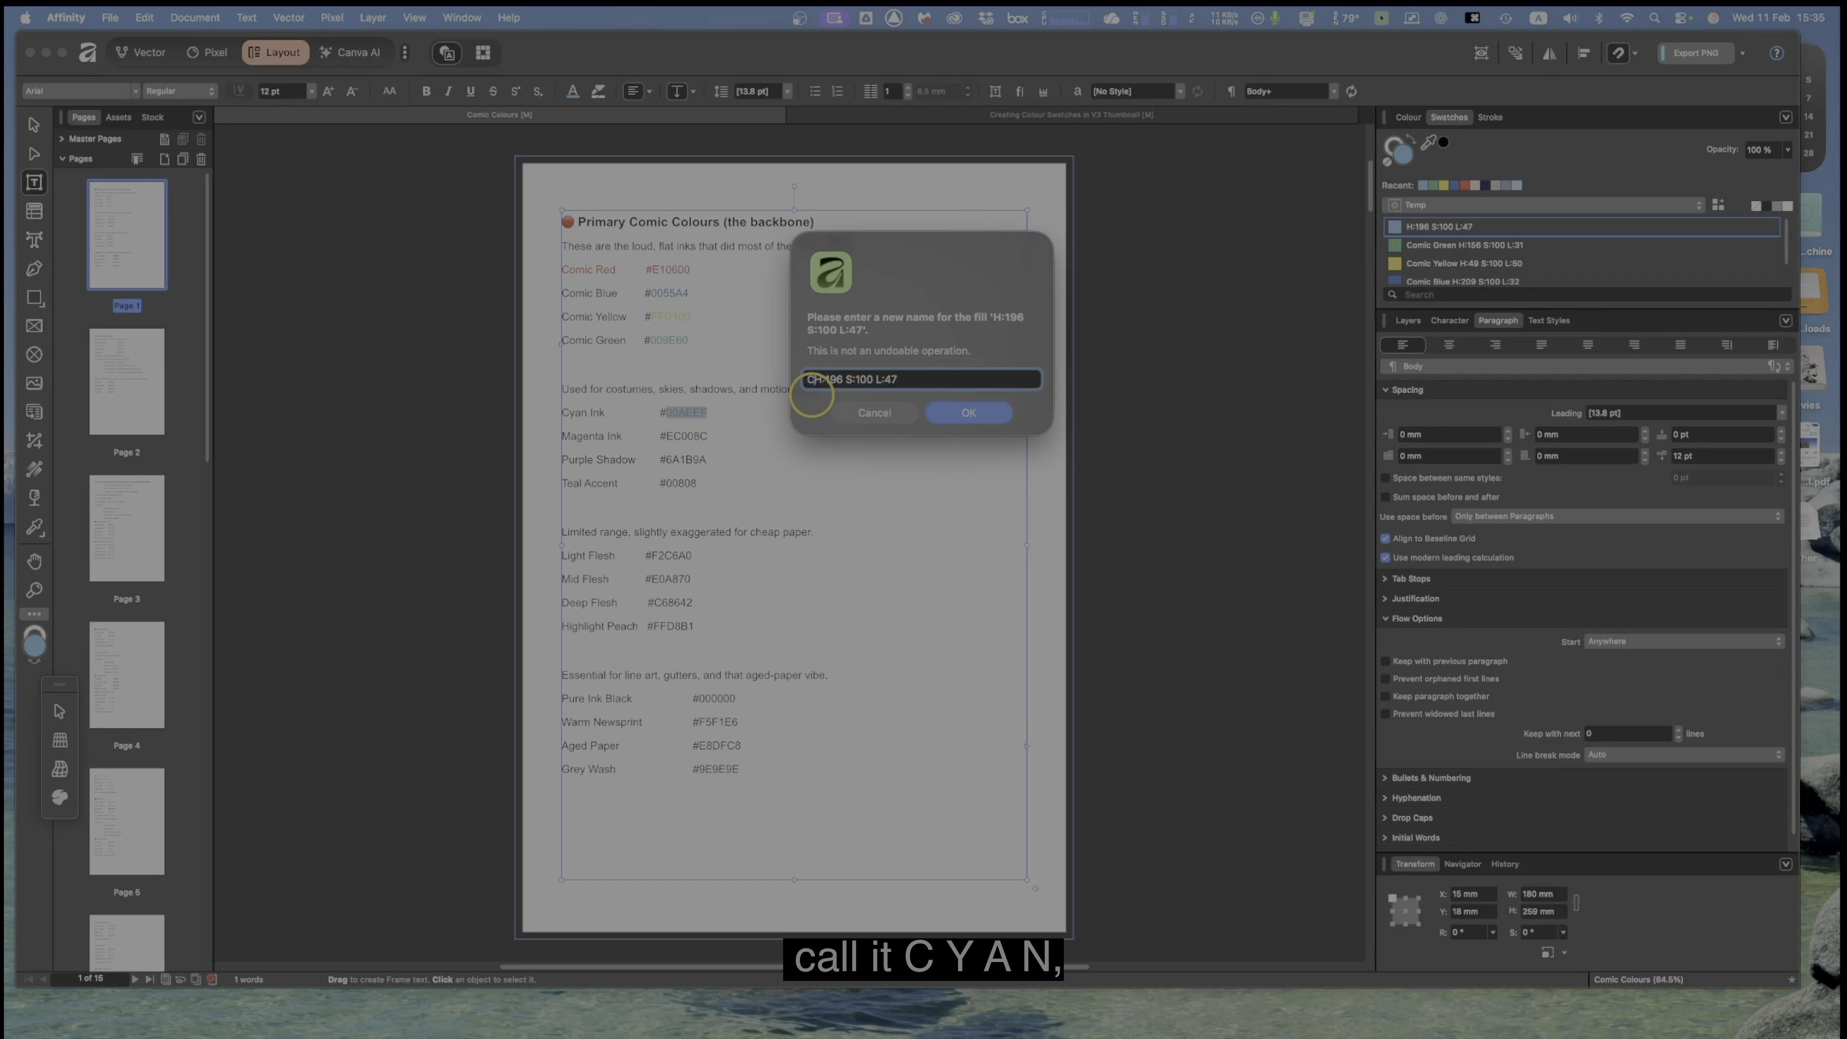
text(Cyan)
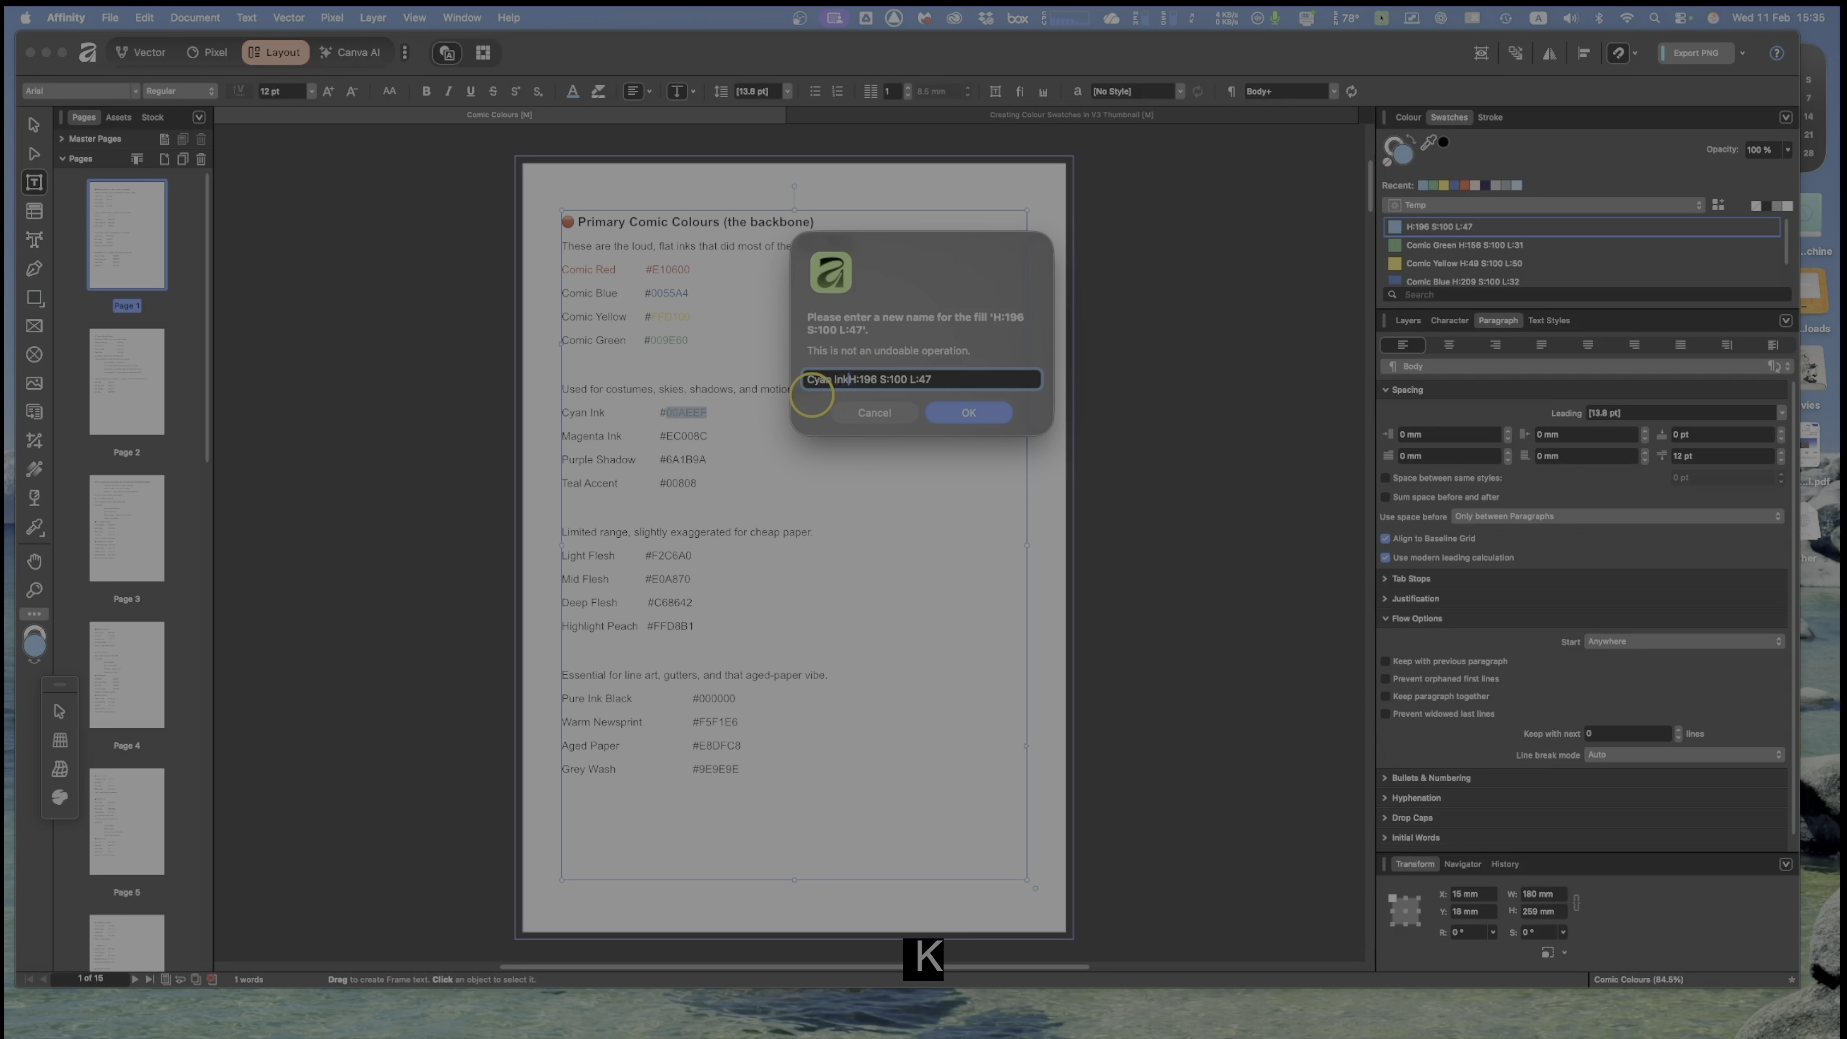
text( Ink)
key(Return)
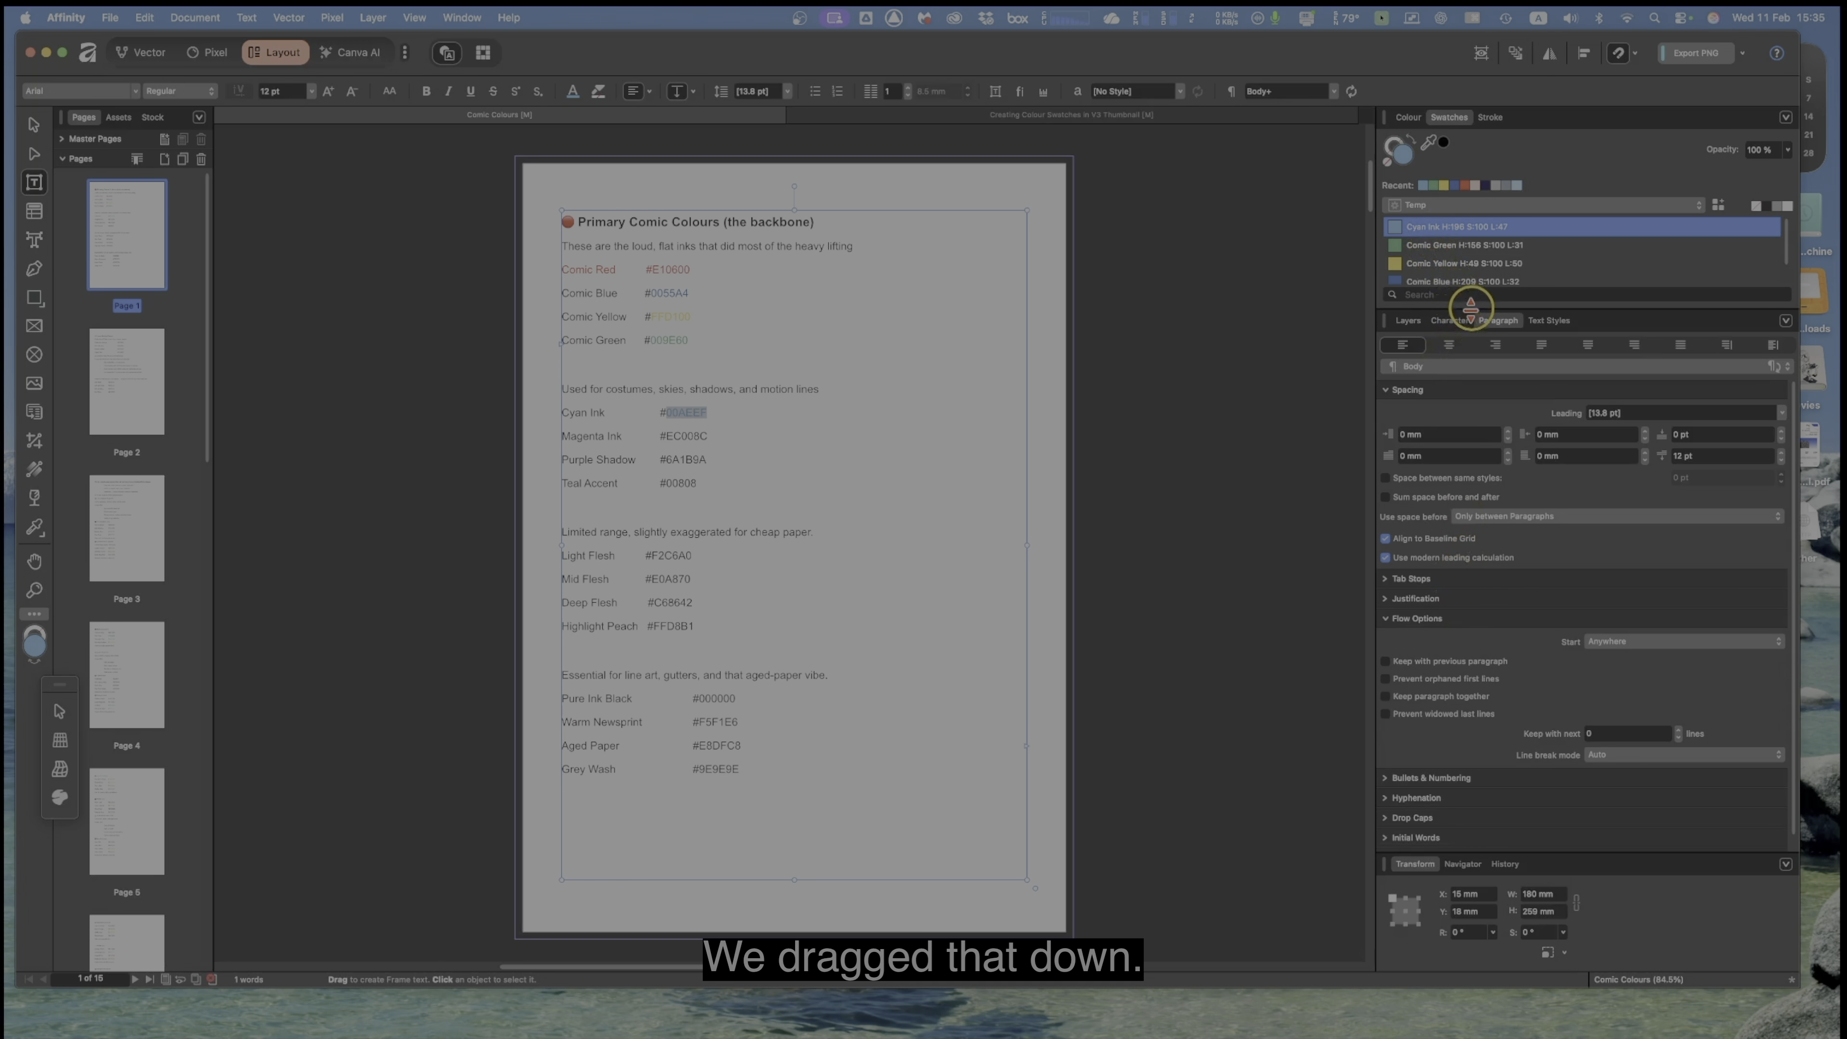
Step: Enlarge the swatch list's height and pick the Comic Red swatch, followed by the Cyan Ink swatch
drag(1471, 306, 1475, 677)
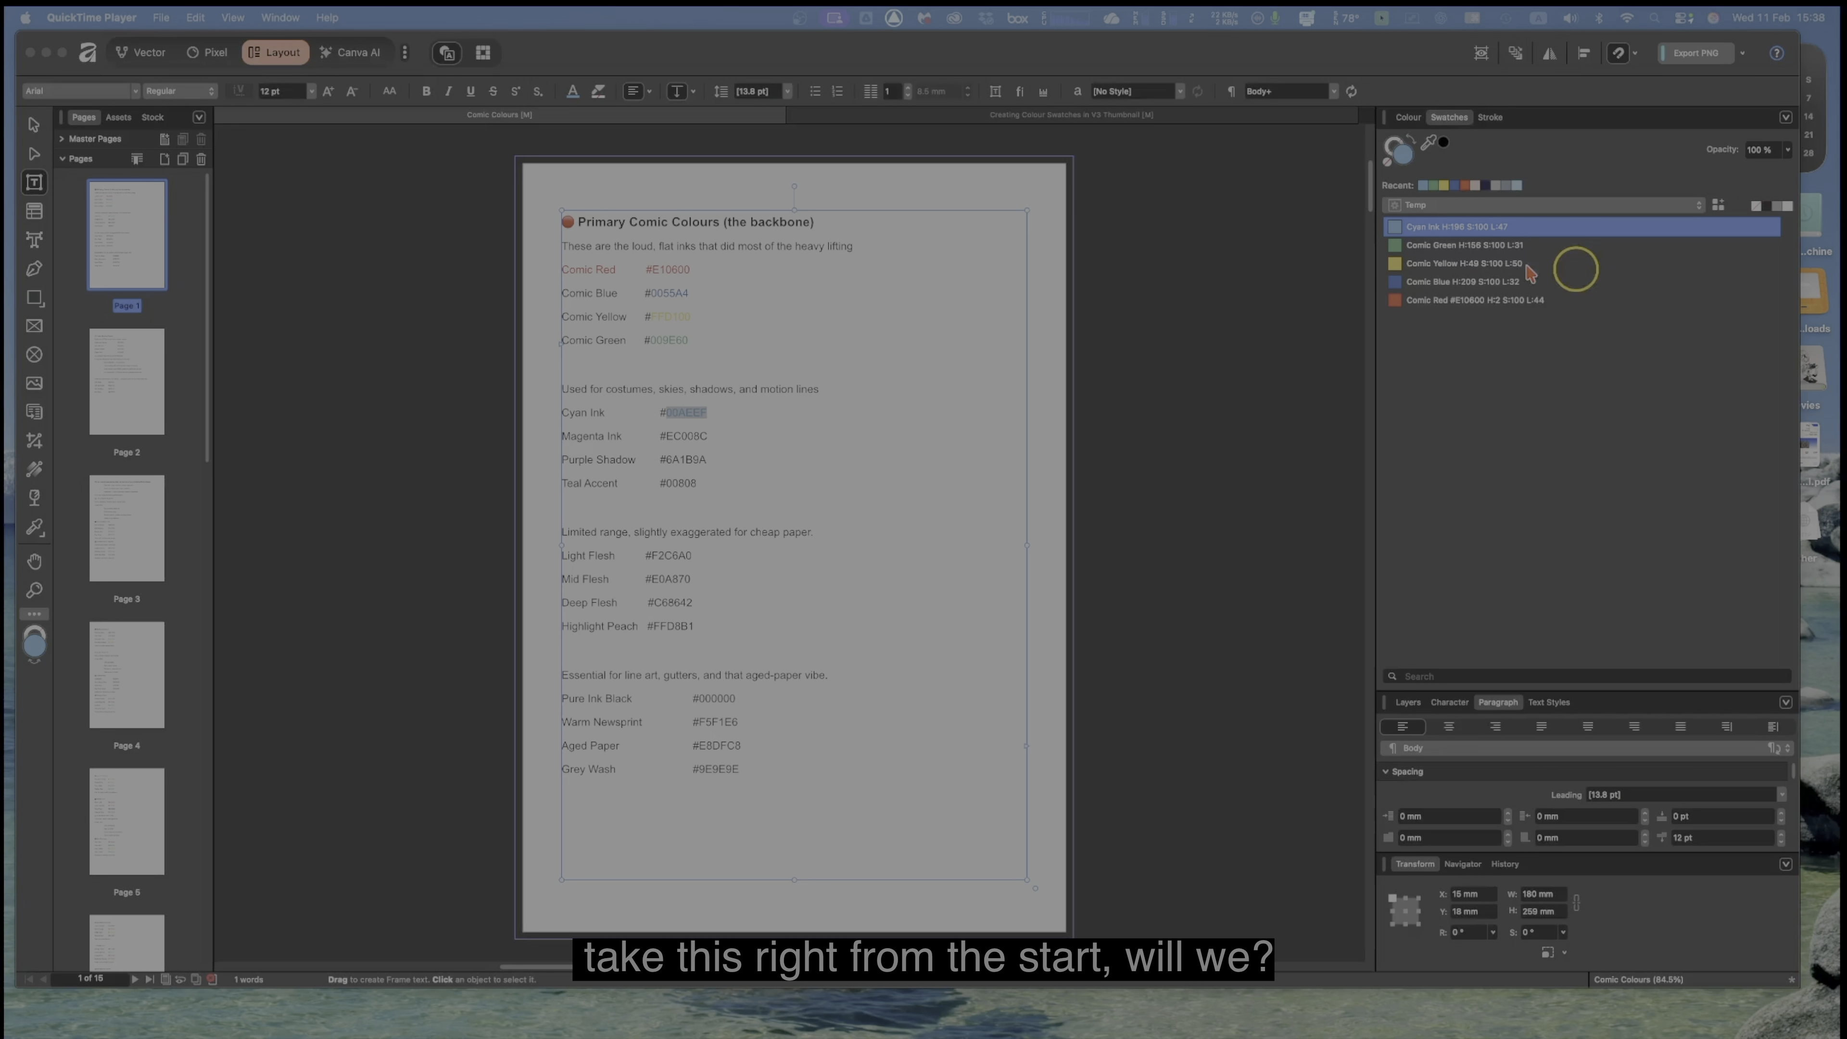
click(1456, 304)
click(1457, 303)
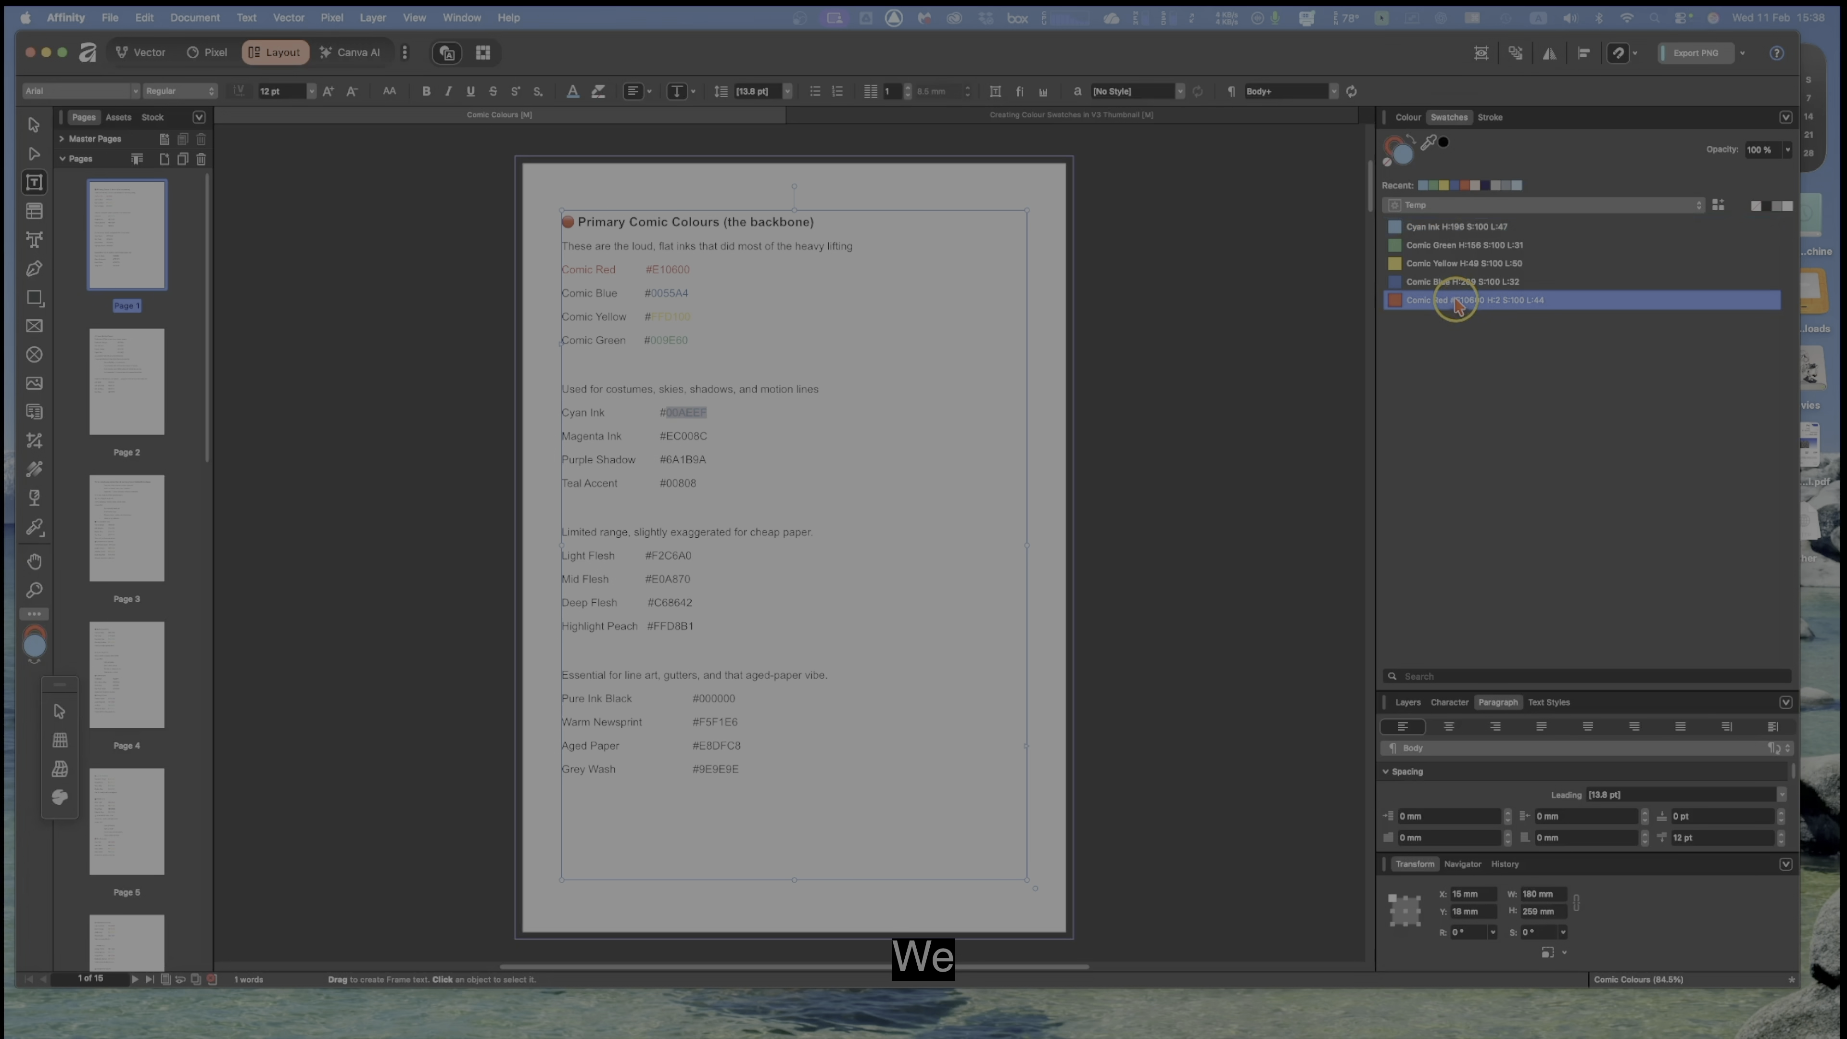
click(1437, 228)
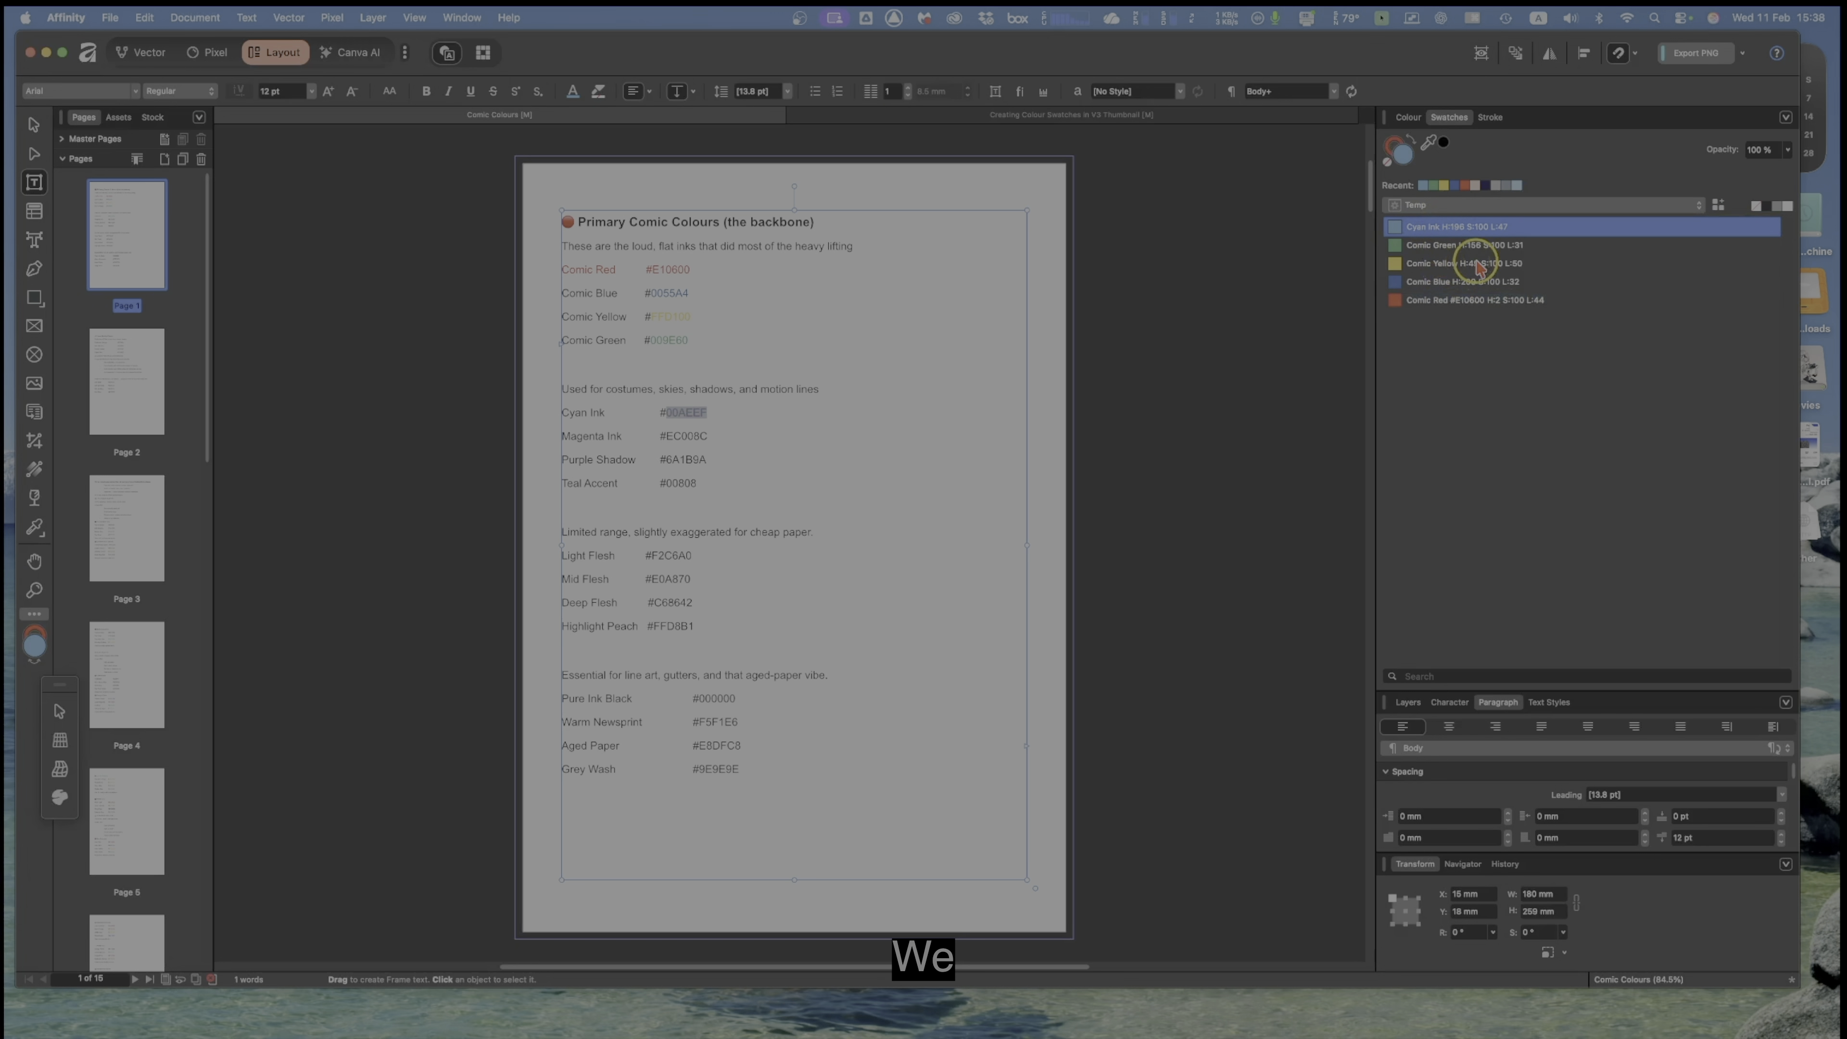
Step: Delete the Temp palette from the swatch palettes and confirm the deletion
click(1624, 211)
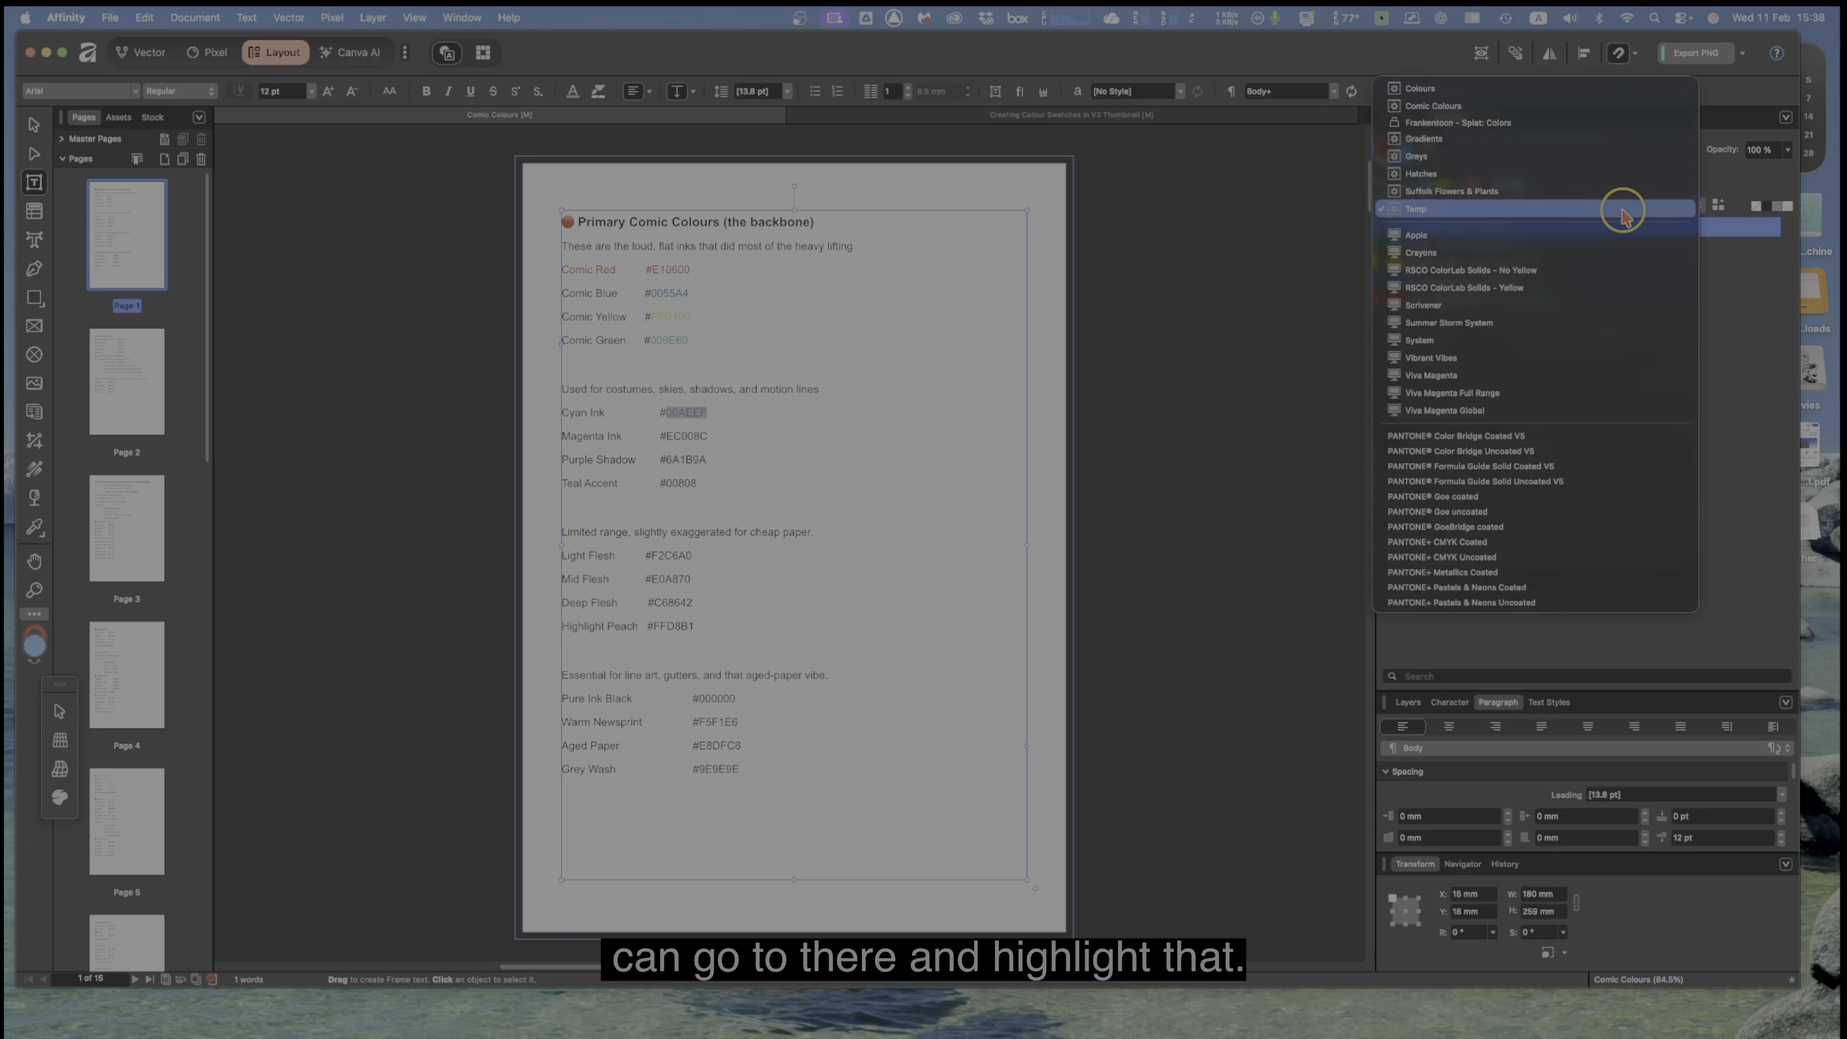
click(1624, 211)
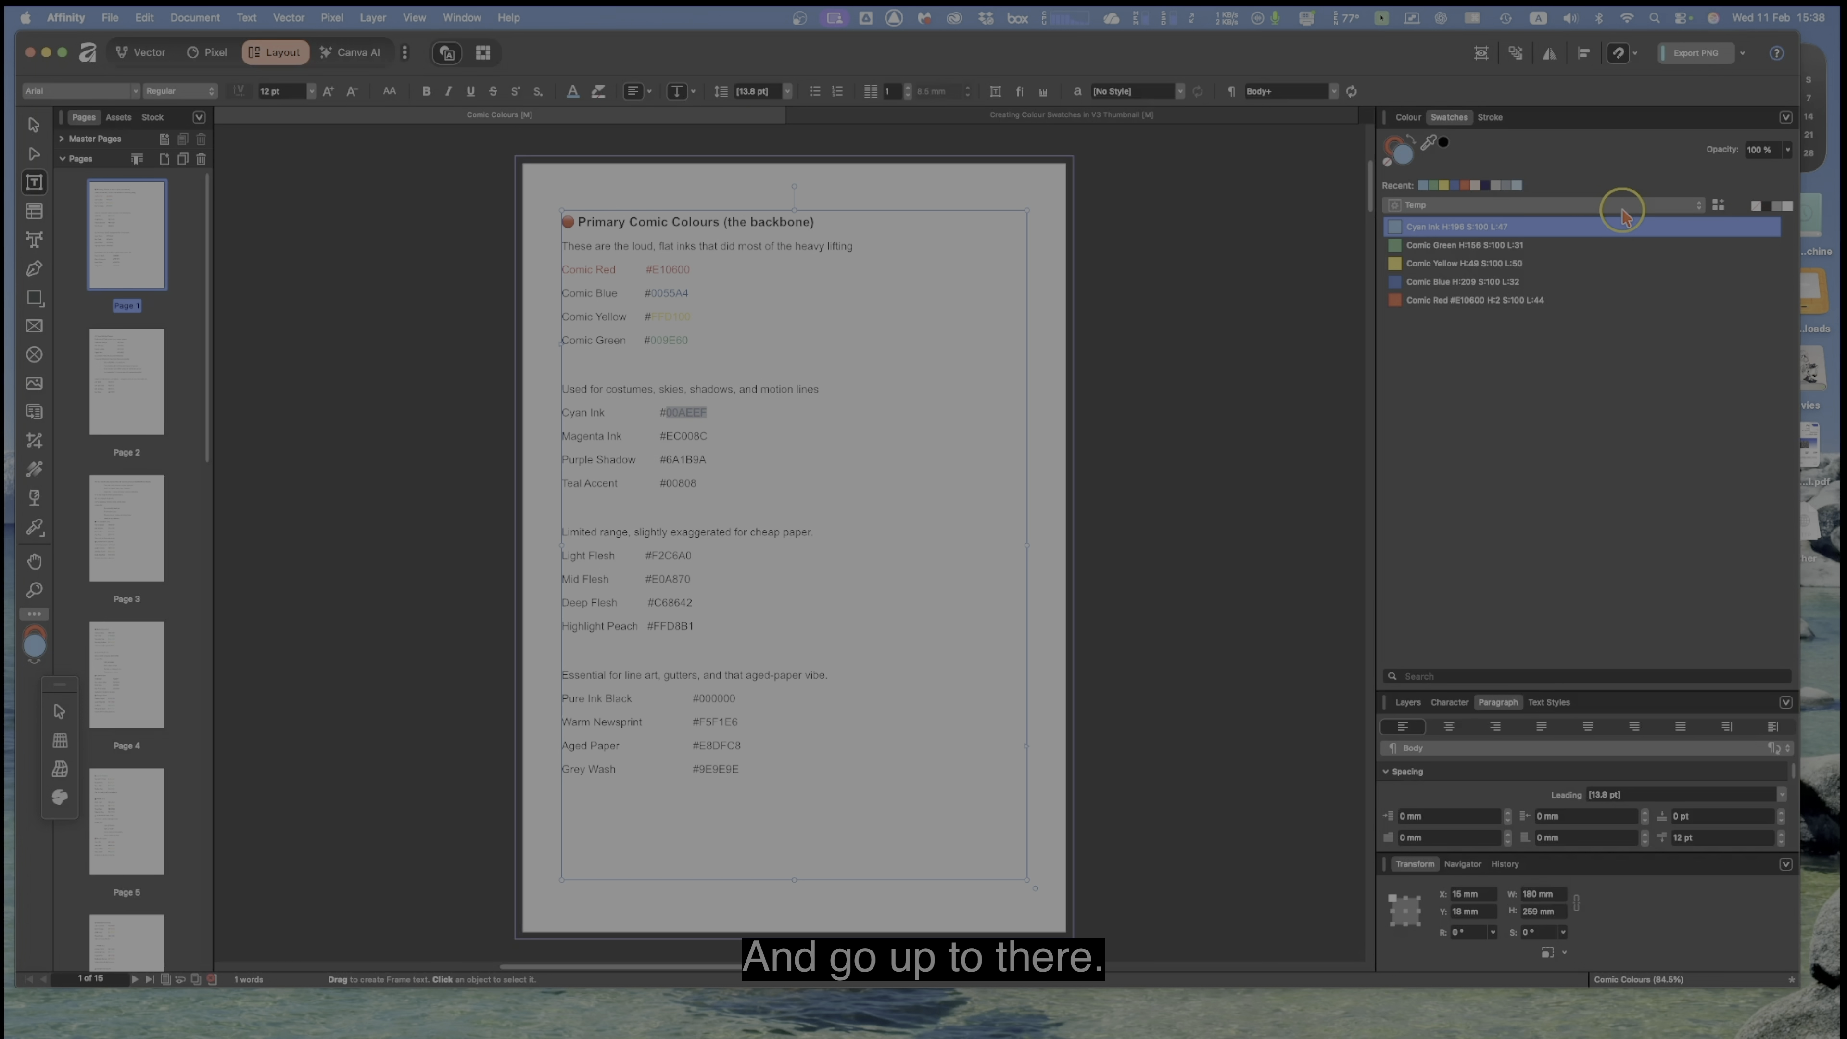
click(1786, 118)
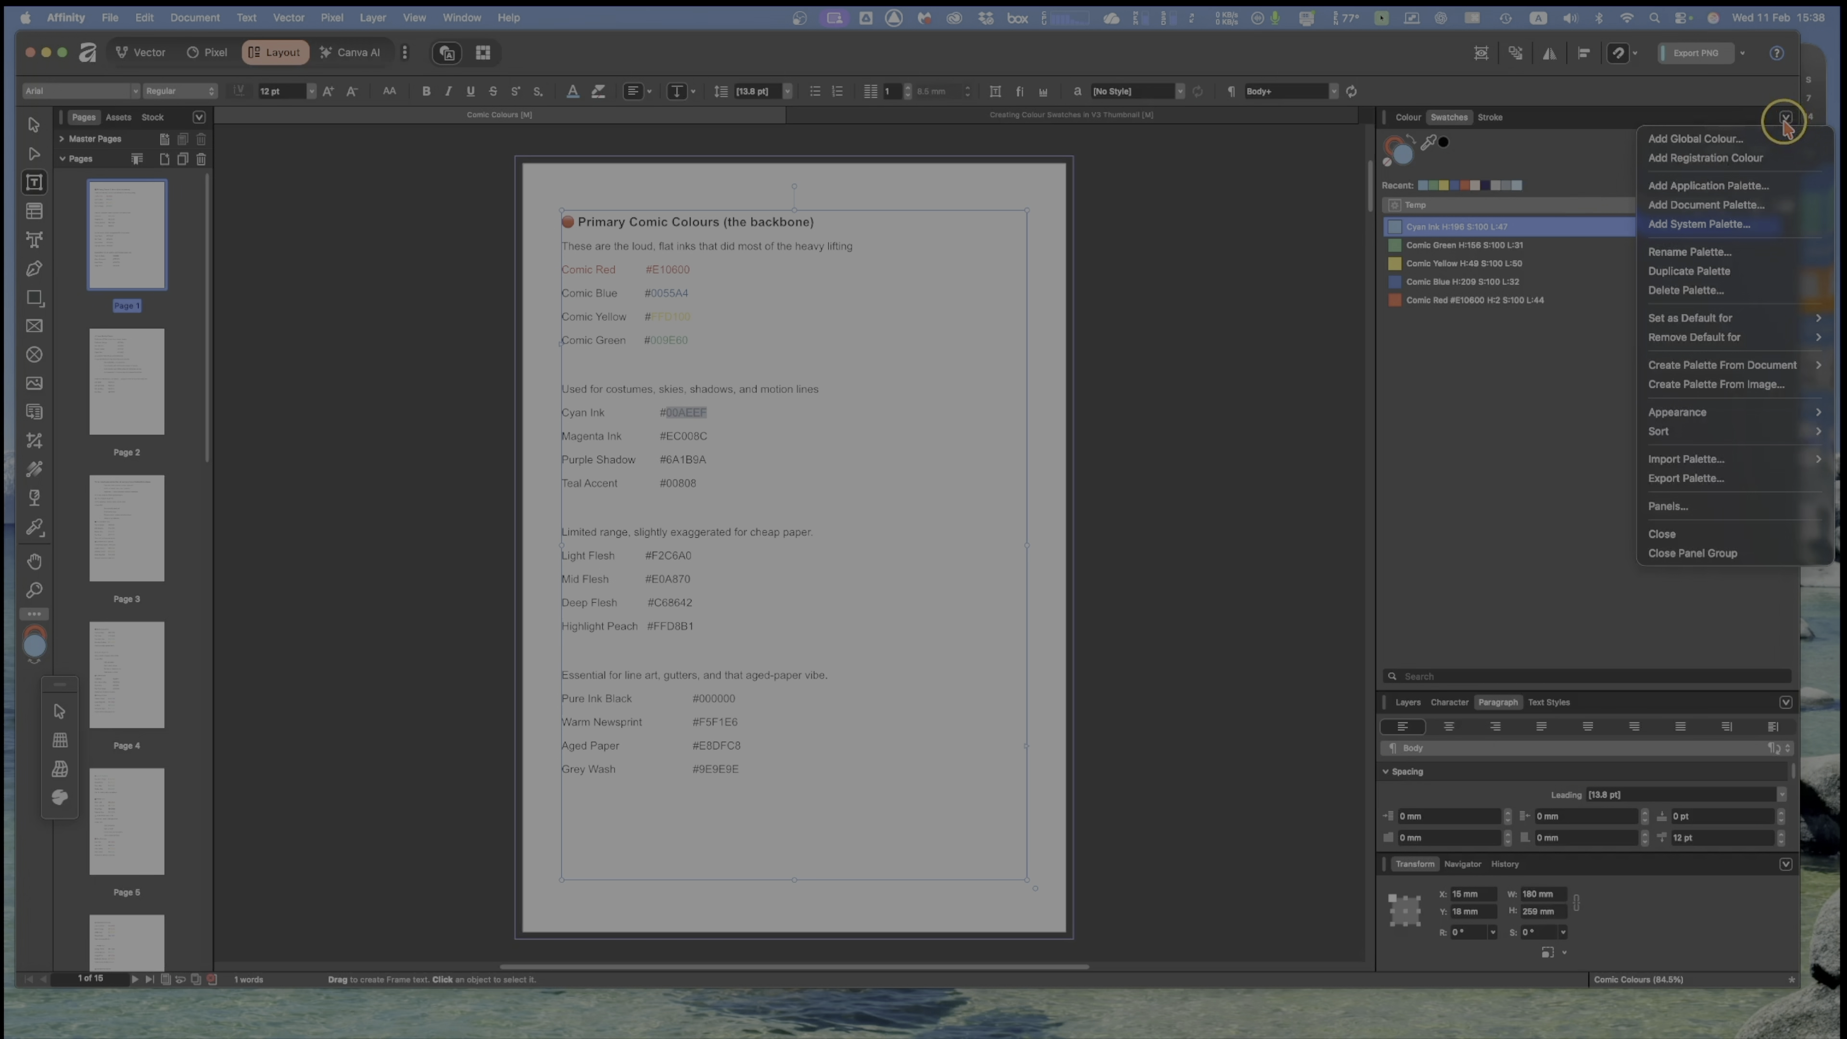
click(1698, 291)
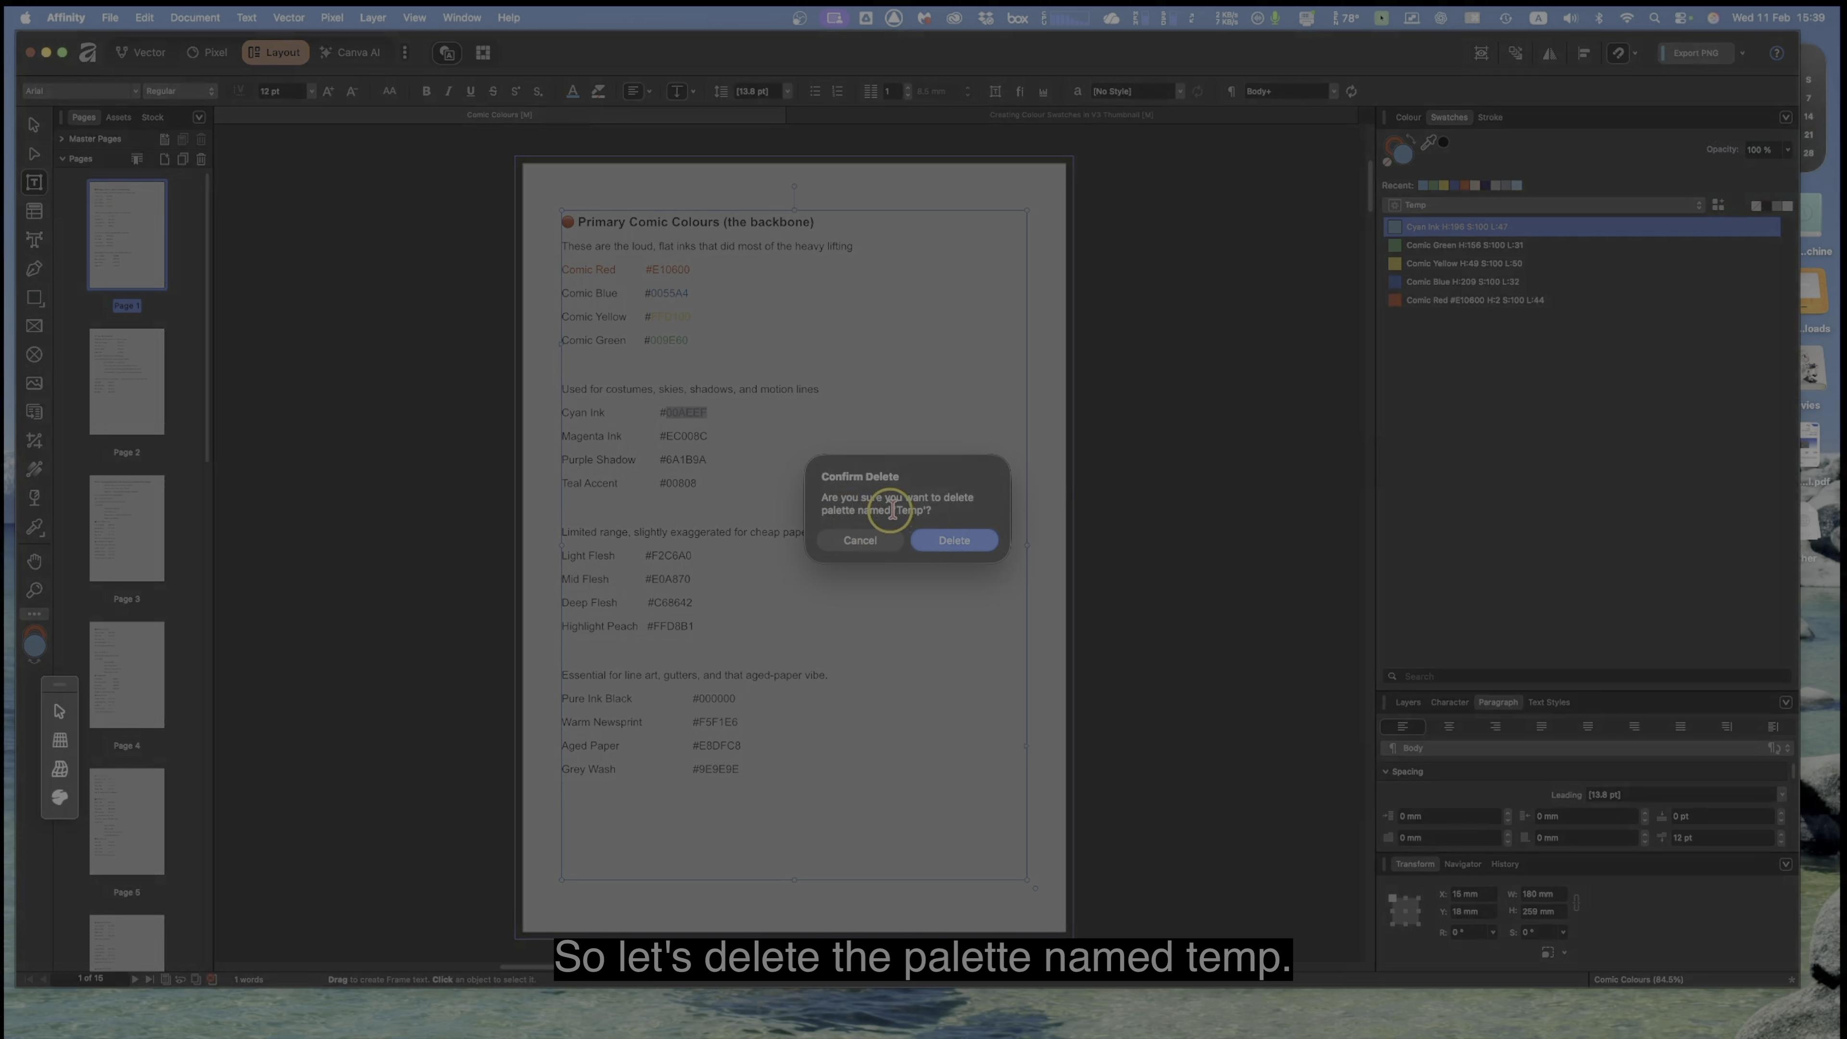
click(959, 542)
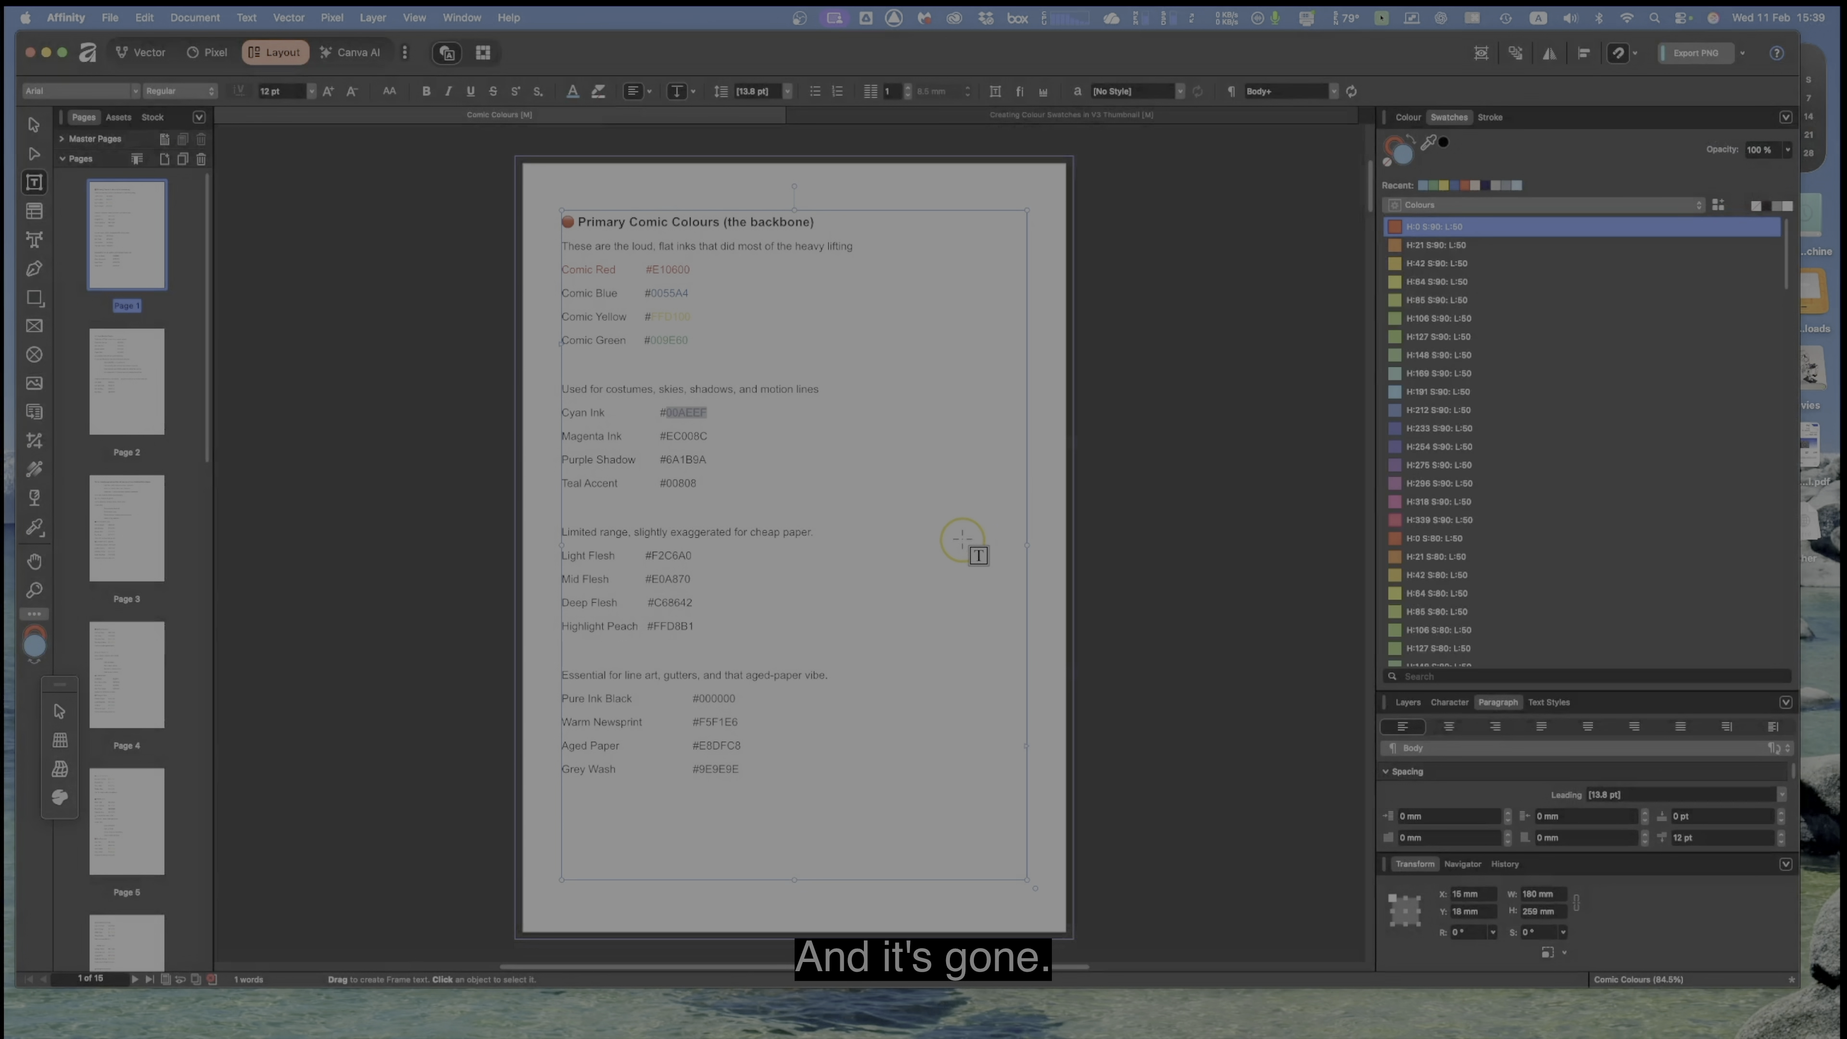
Step: Check that the Comic Colours palette is still available and return to the standard Colours palette
click(1536, 206)
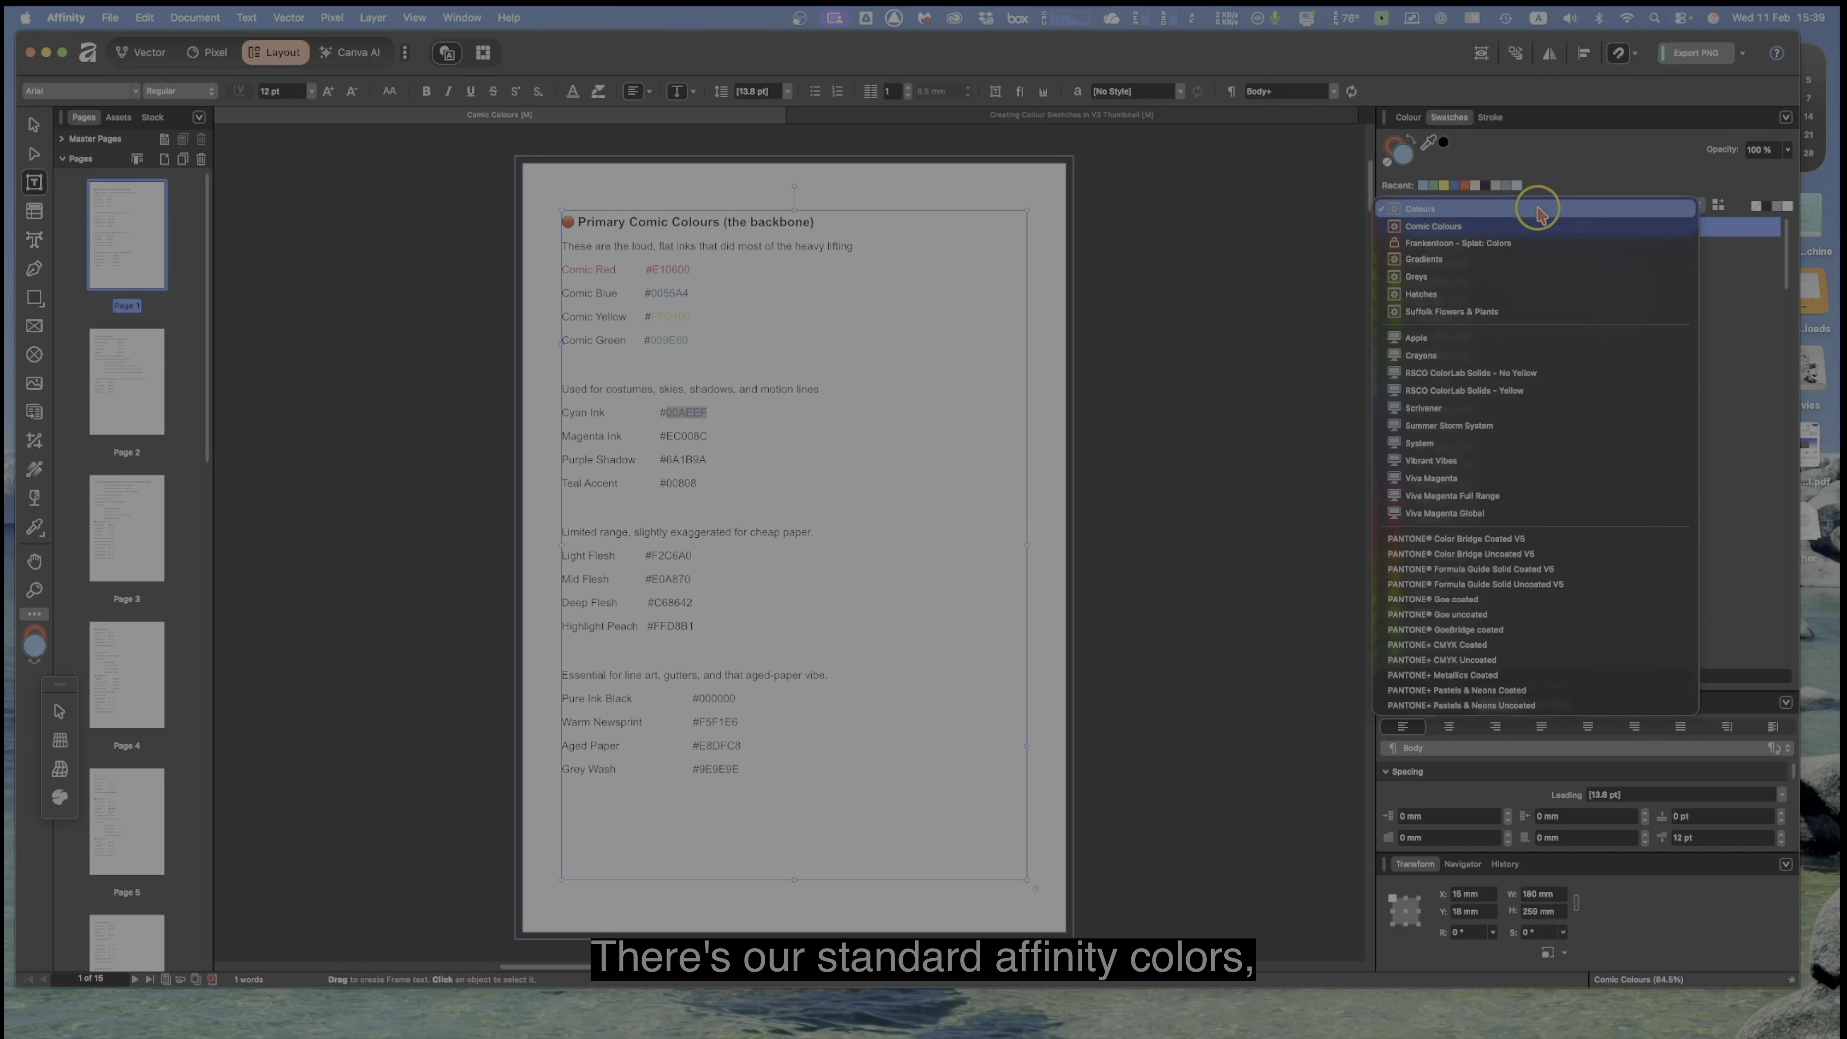
click(1439, 226)
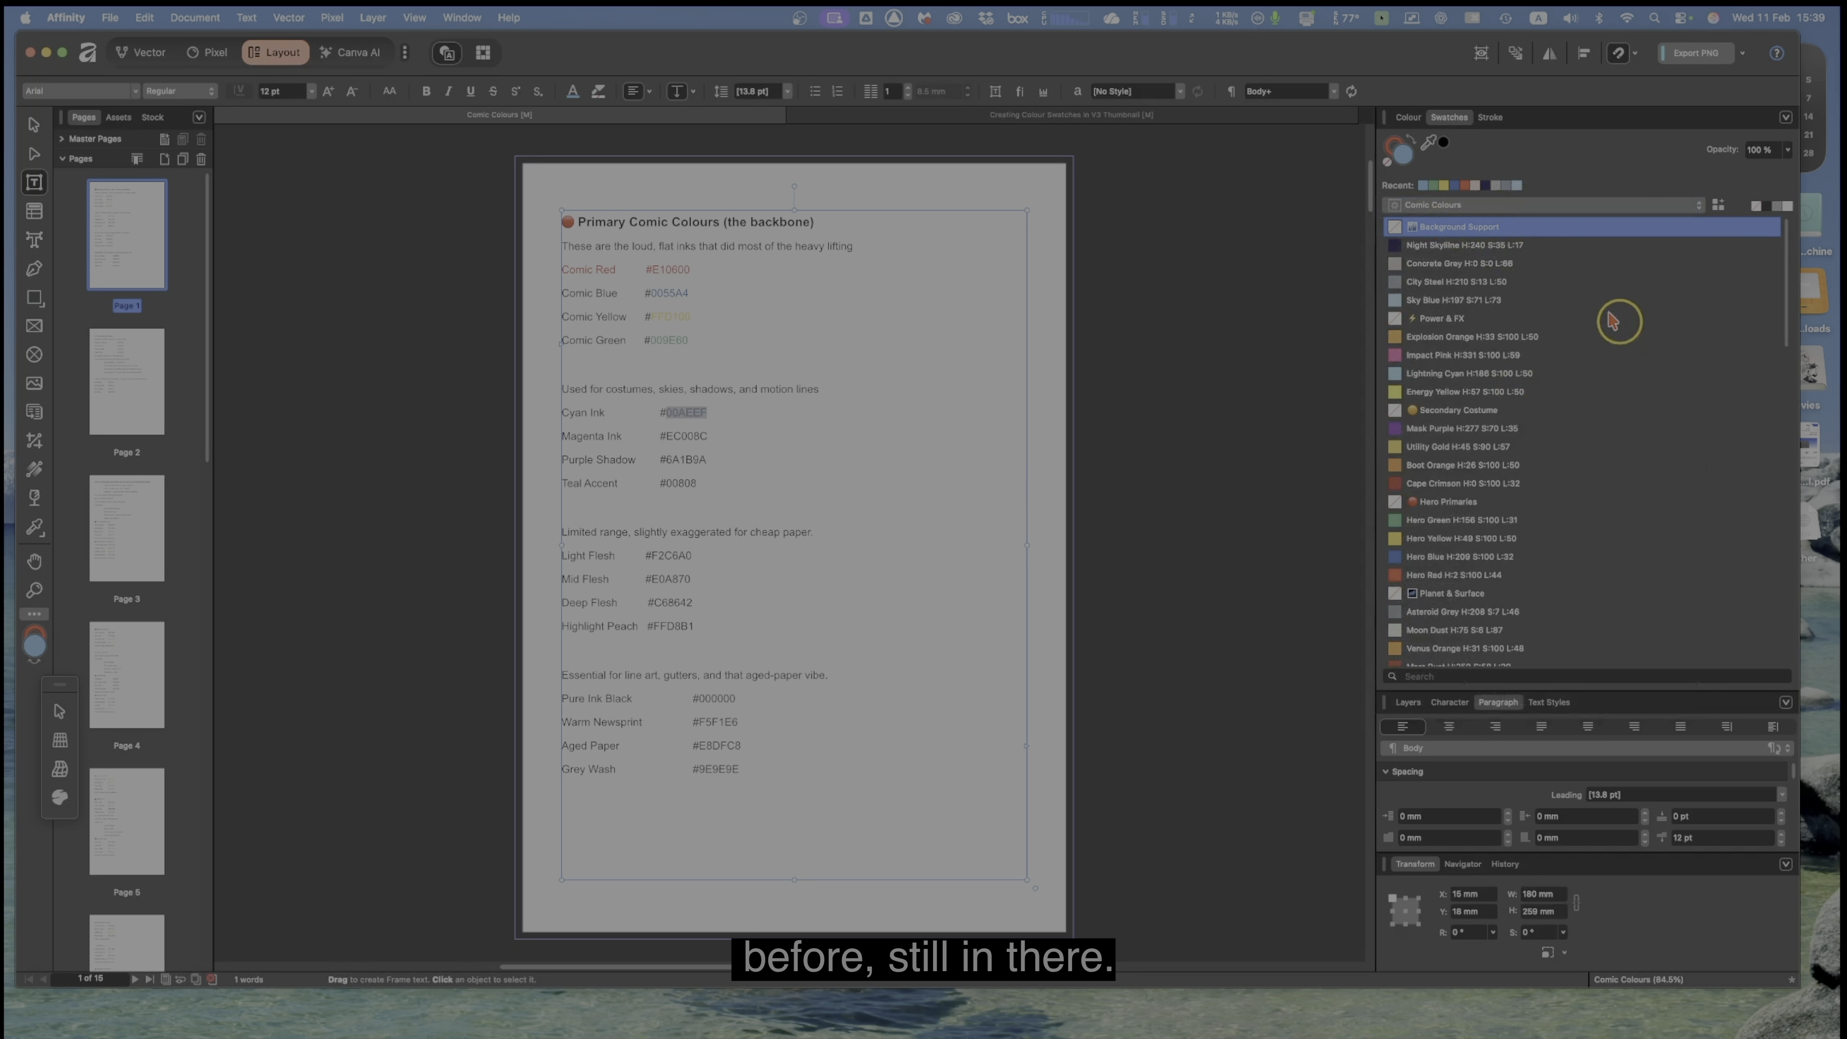
click(1475, 211)
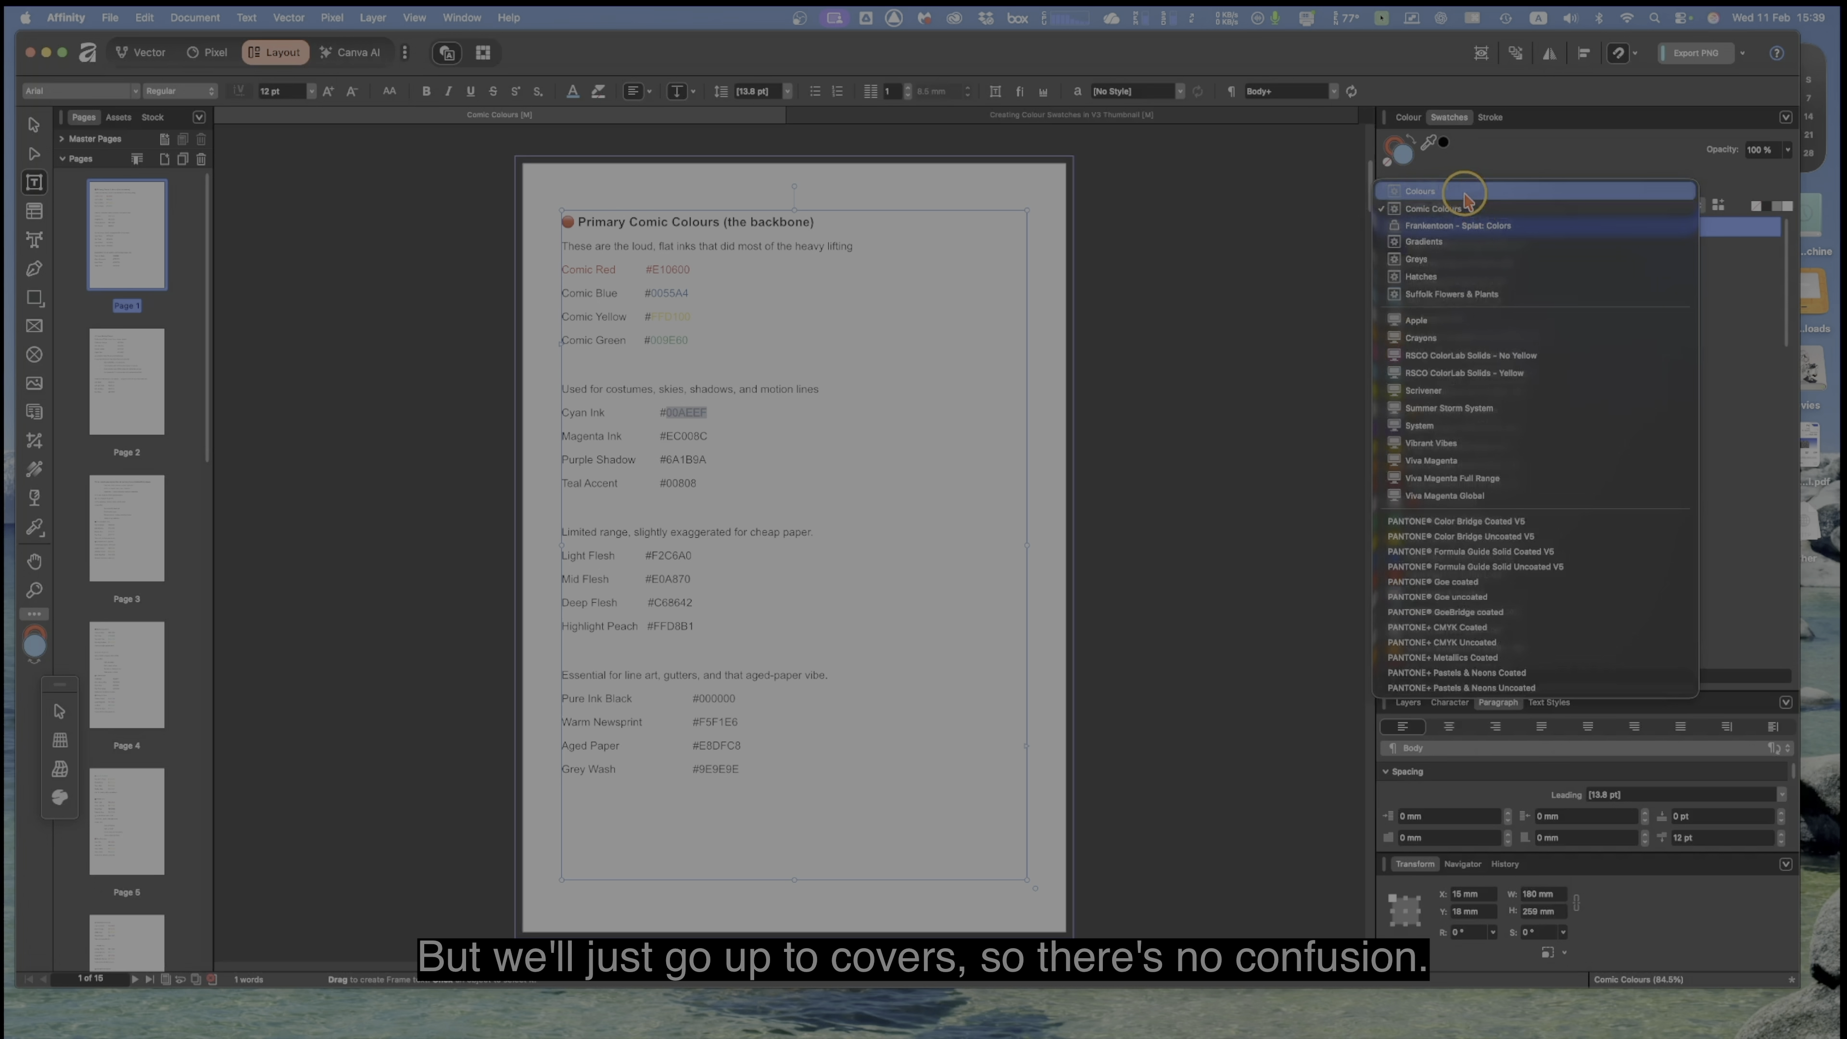
click(1465, 194)
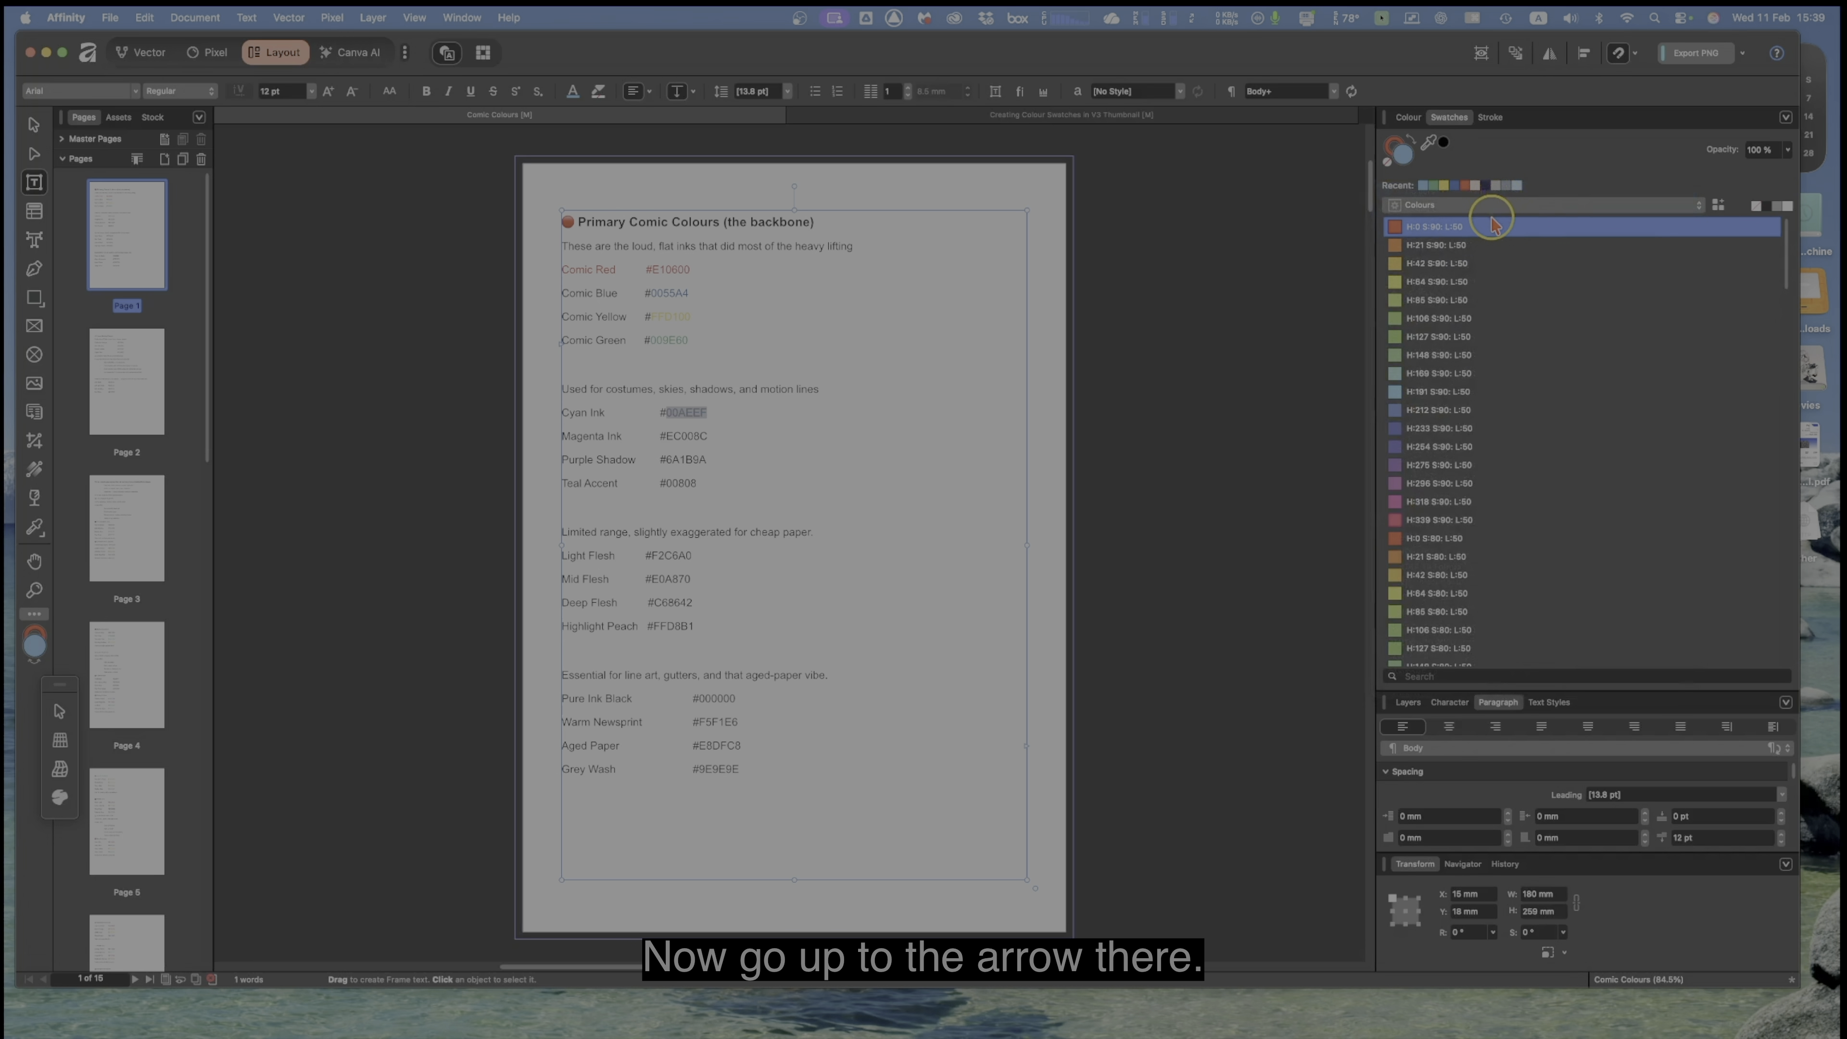
Step: Add a new application palette named "Temp Comic Colours"
click(1786, 119)
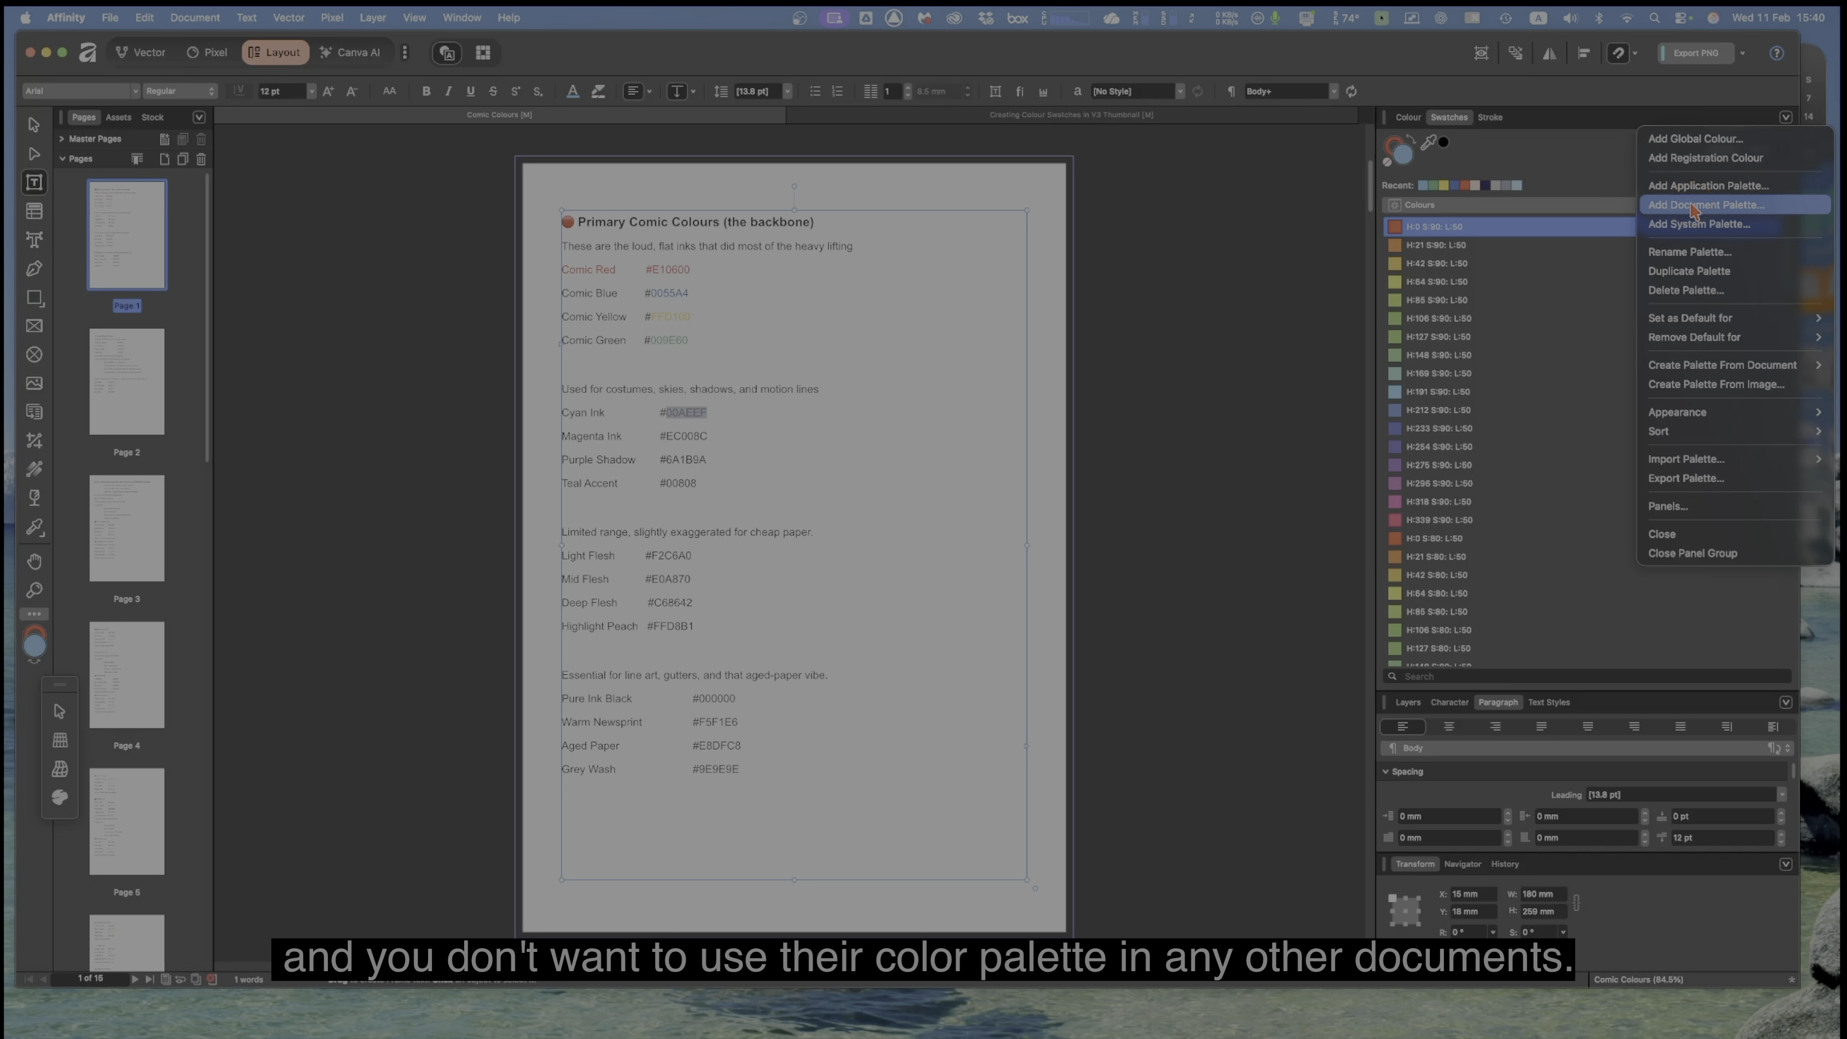
click(1689, 209)
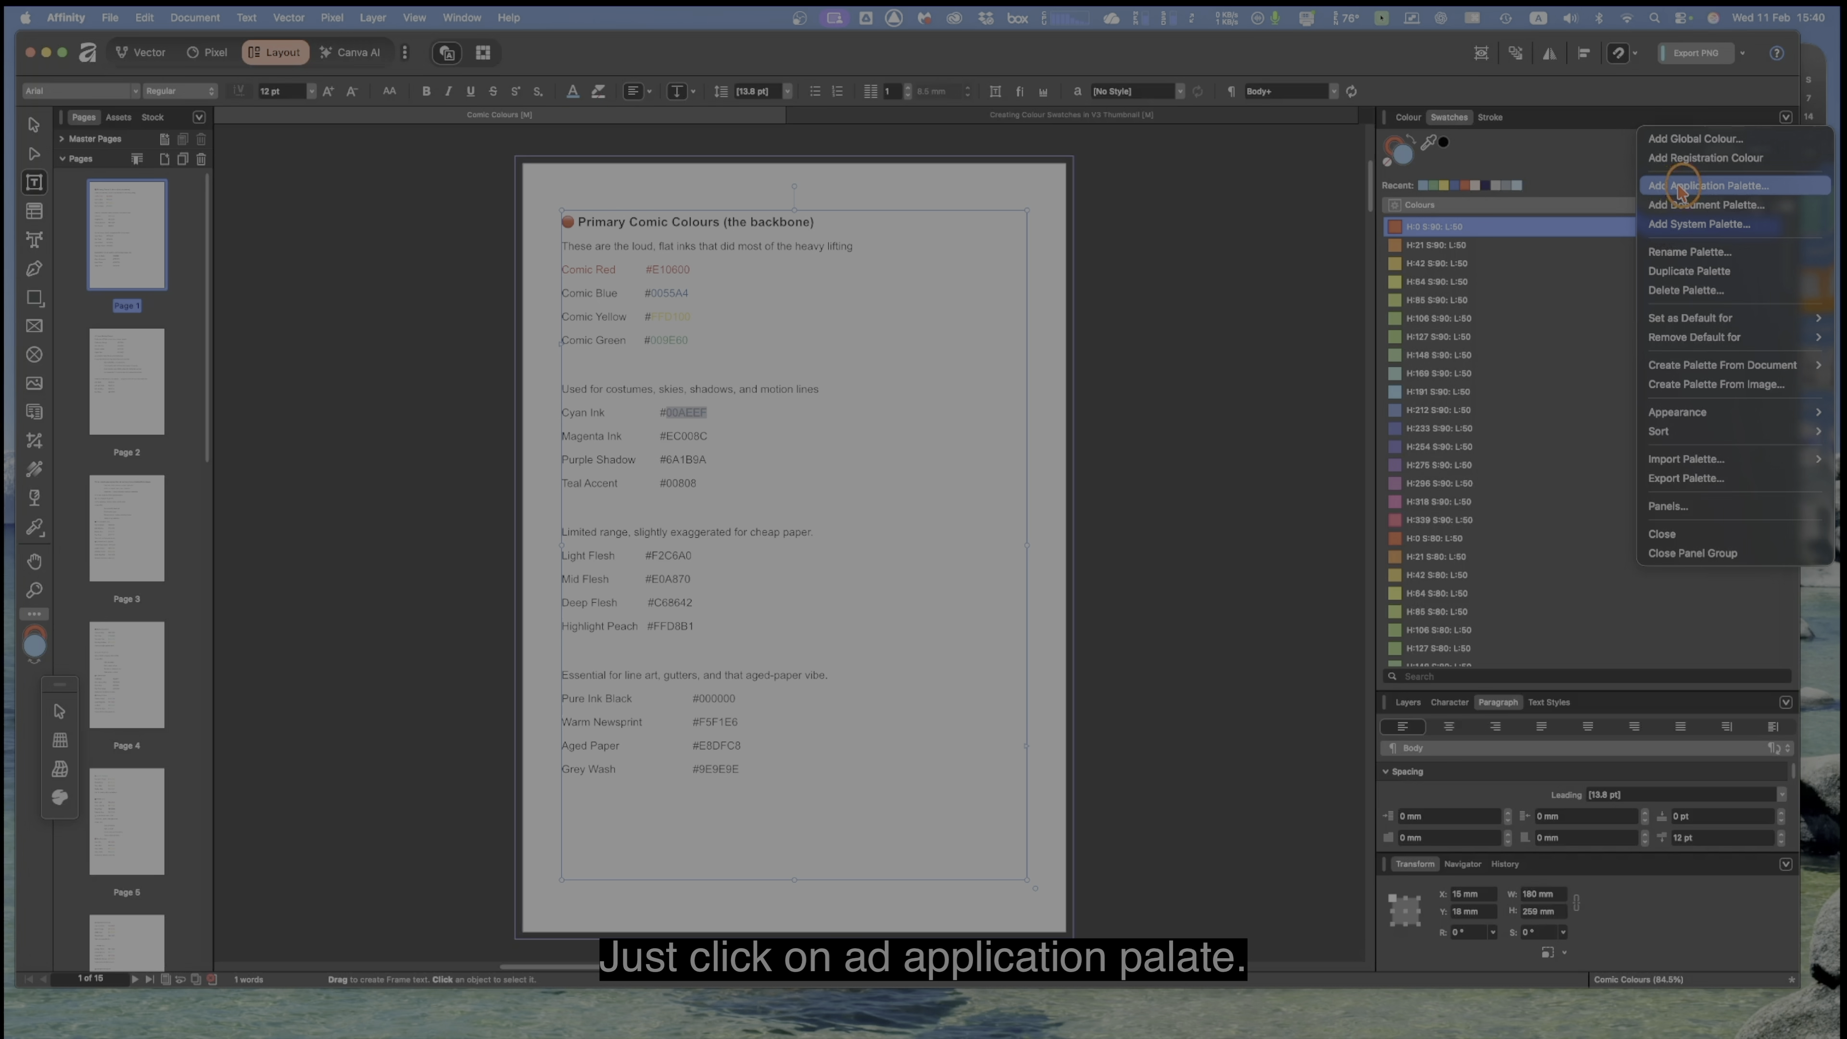
click(1679, 187)
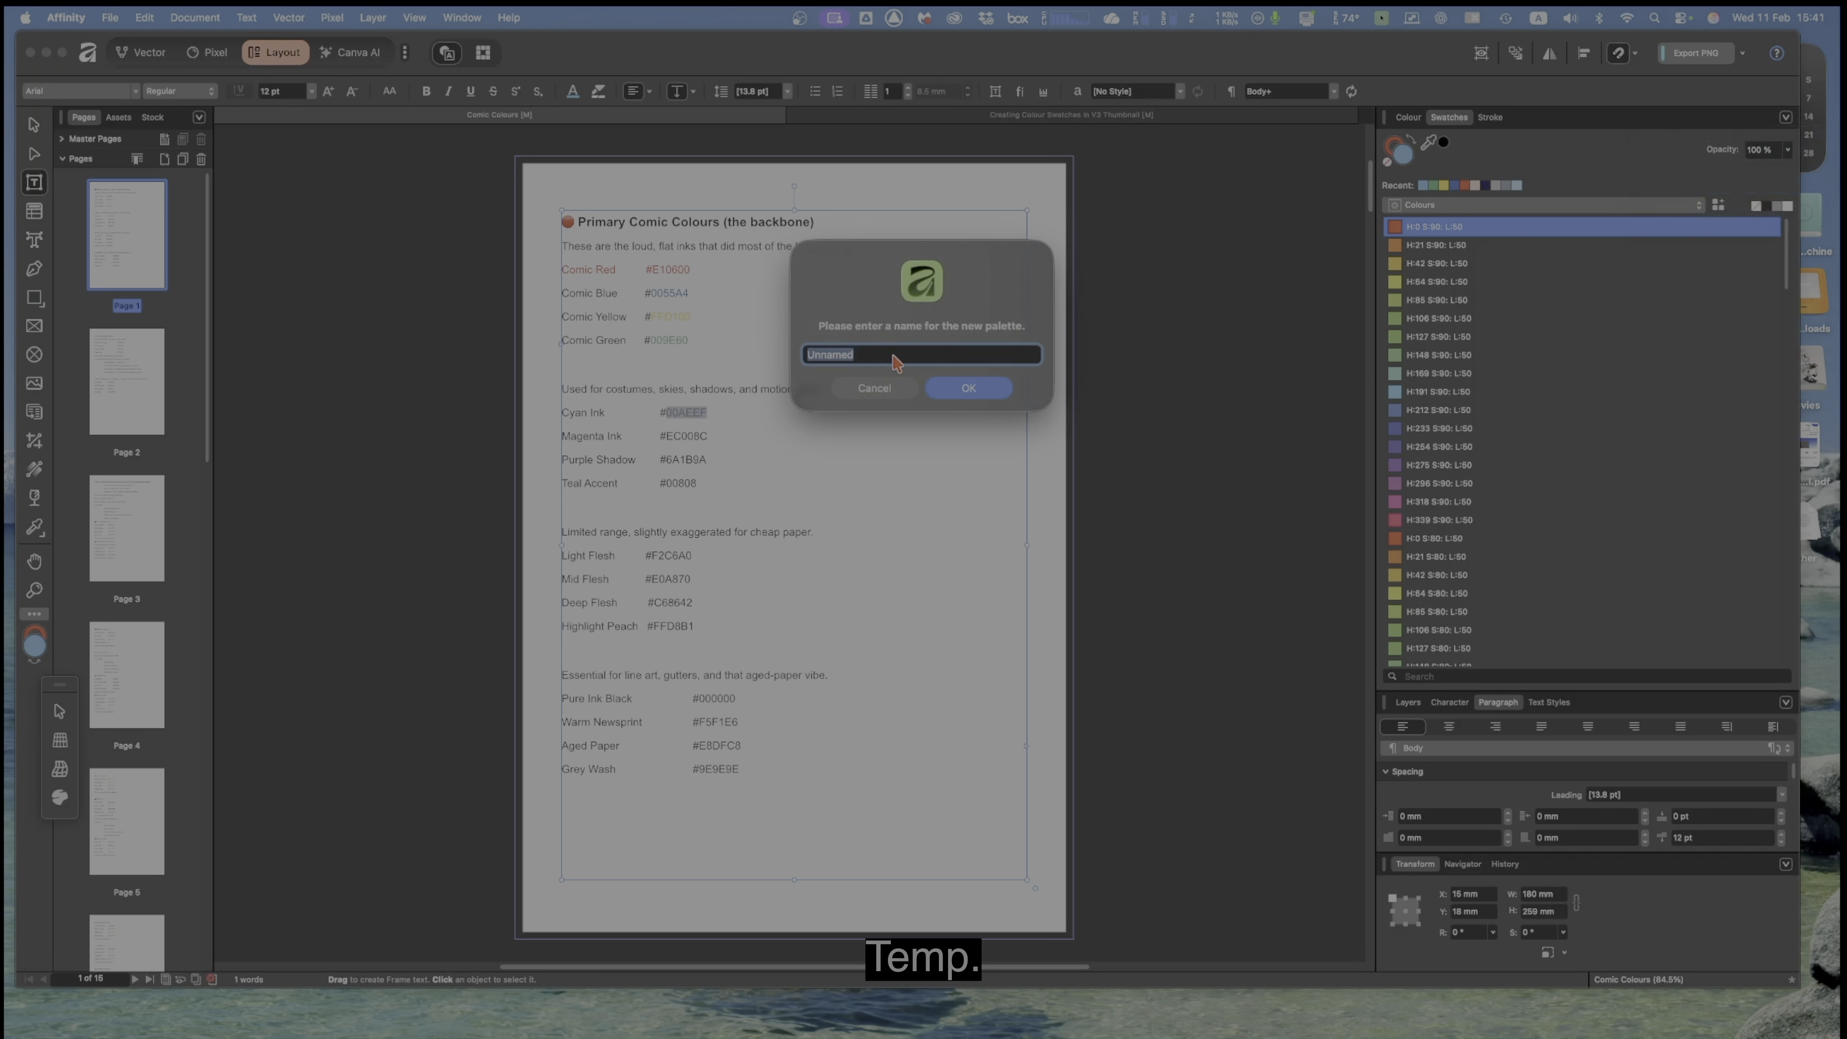
text(Temp Comic Colours)
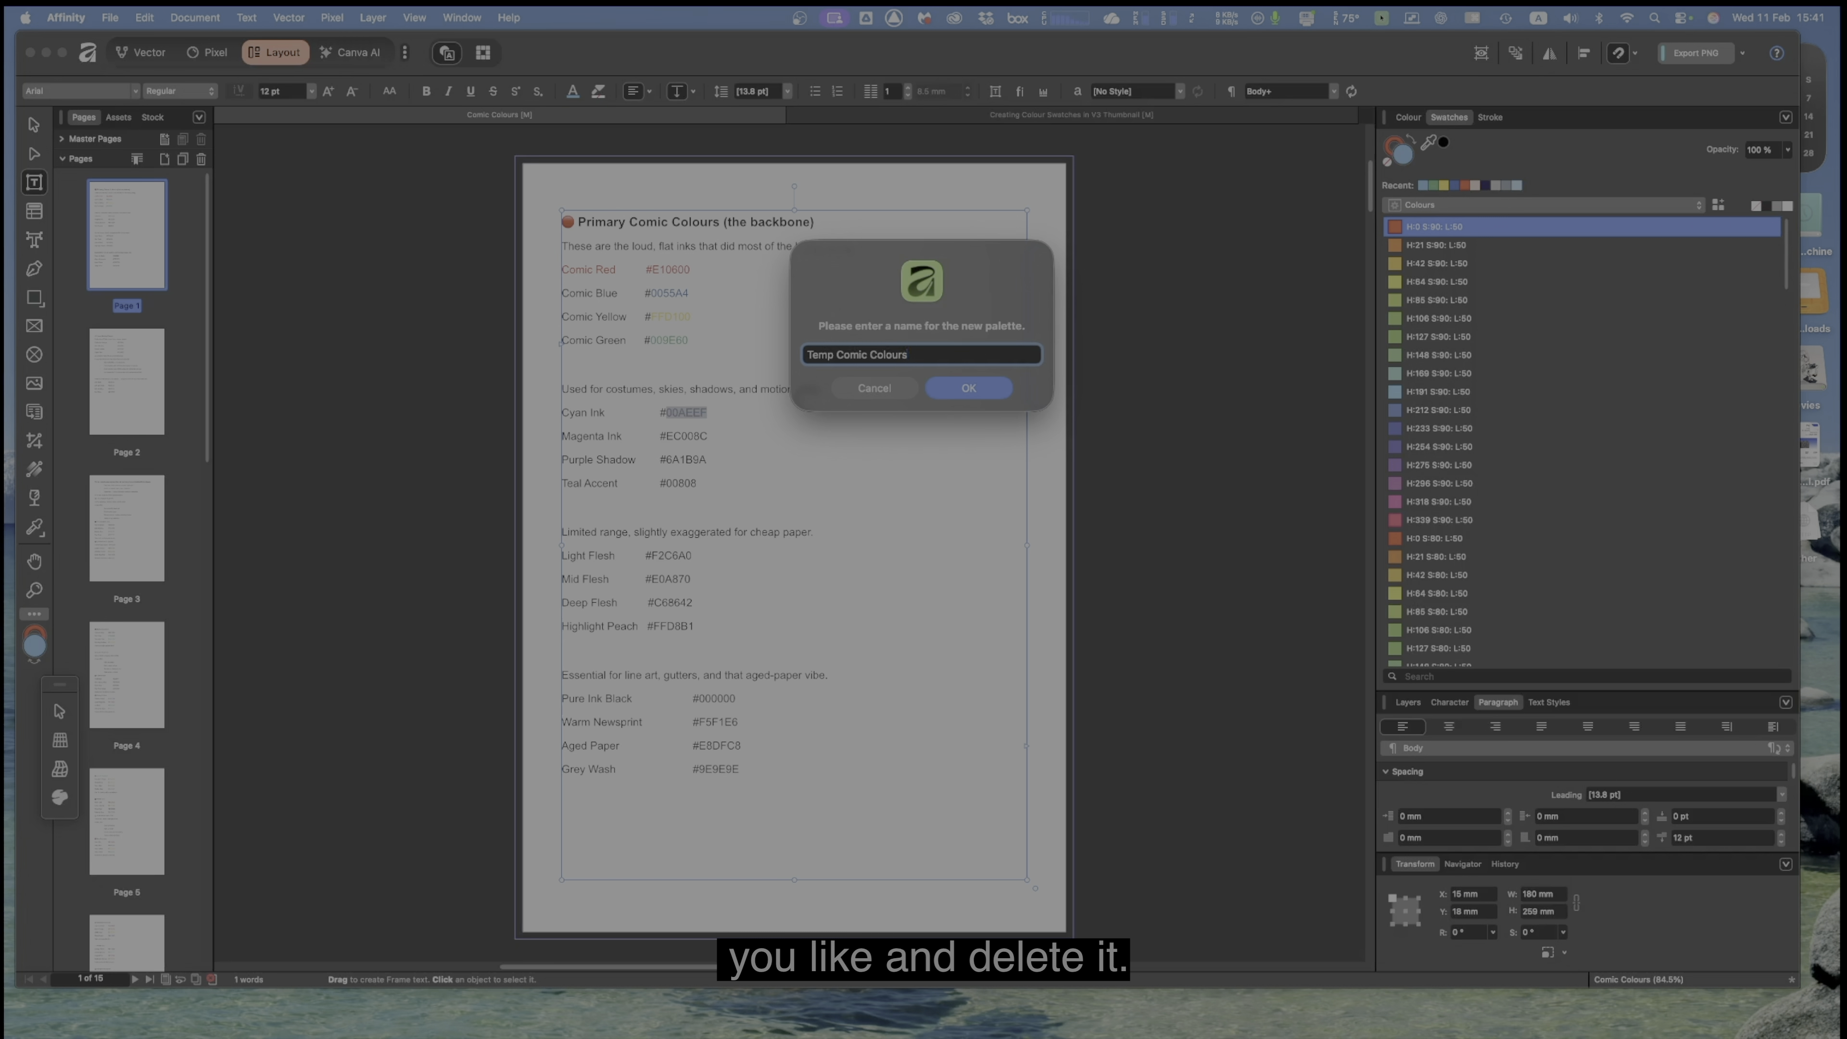
key(Return)
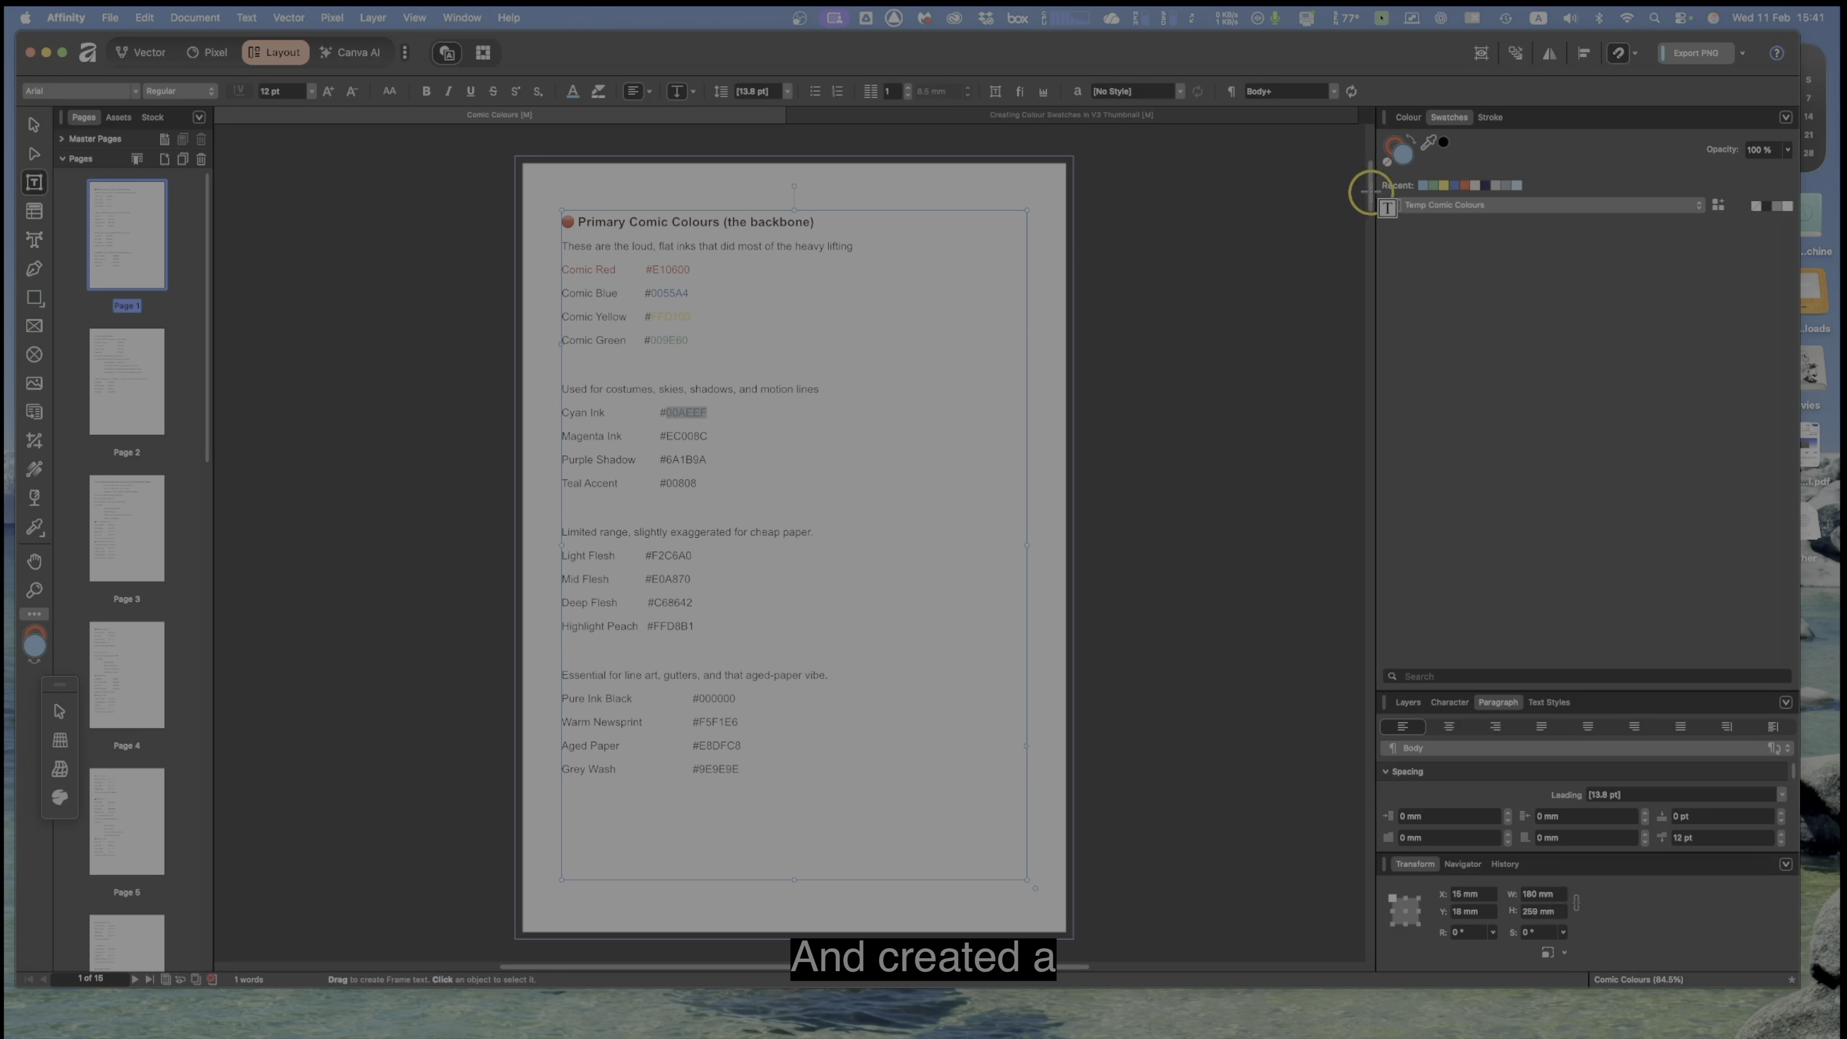
Step: Review the document's colour reference pages, from Impact & Action Colours through the genre palettes, dot size presets and halftone methods to Pro Retro Tricks
scroll(1370, 193, down, 10)
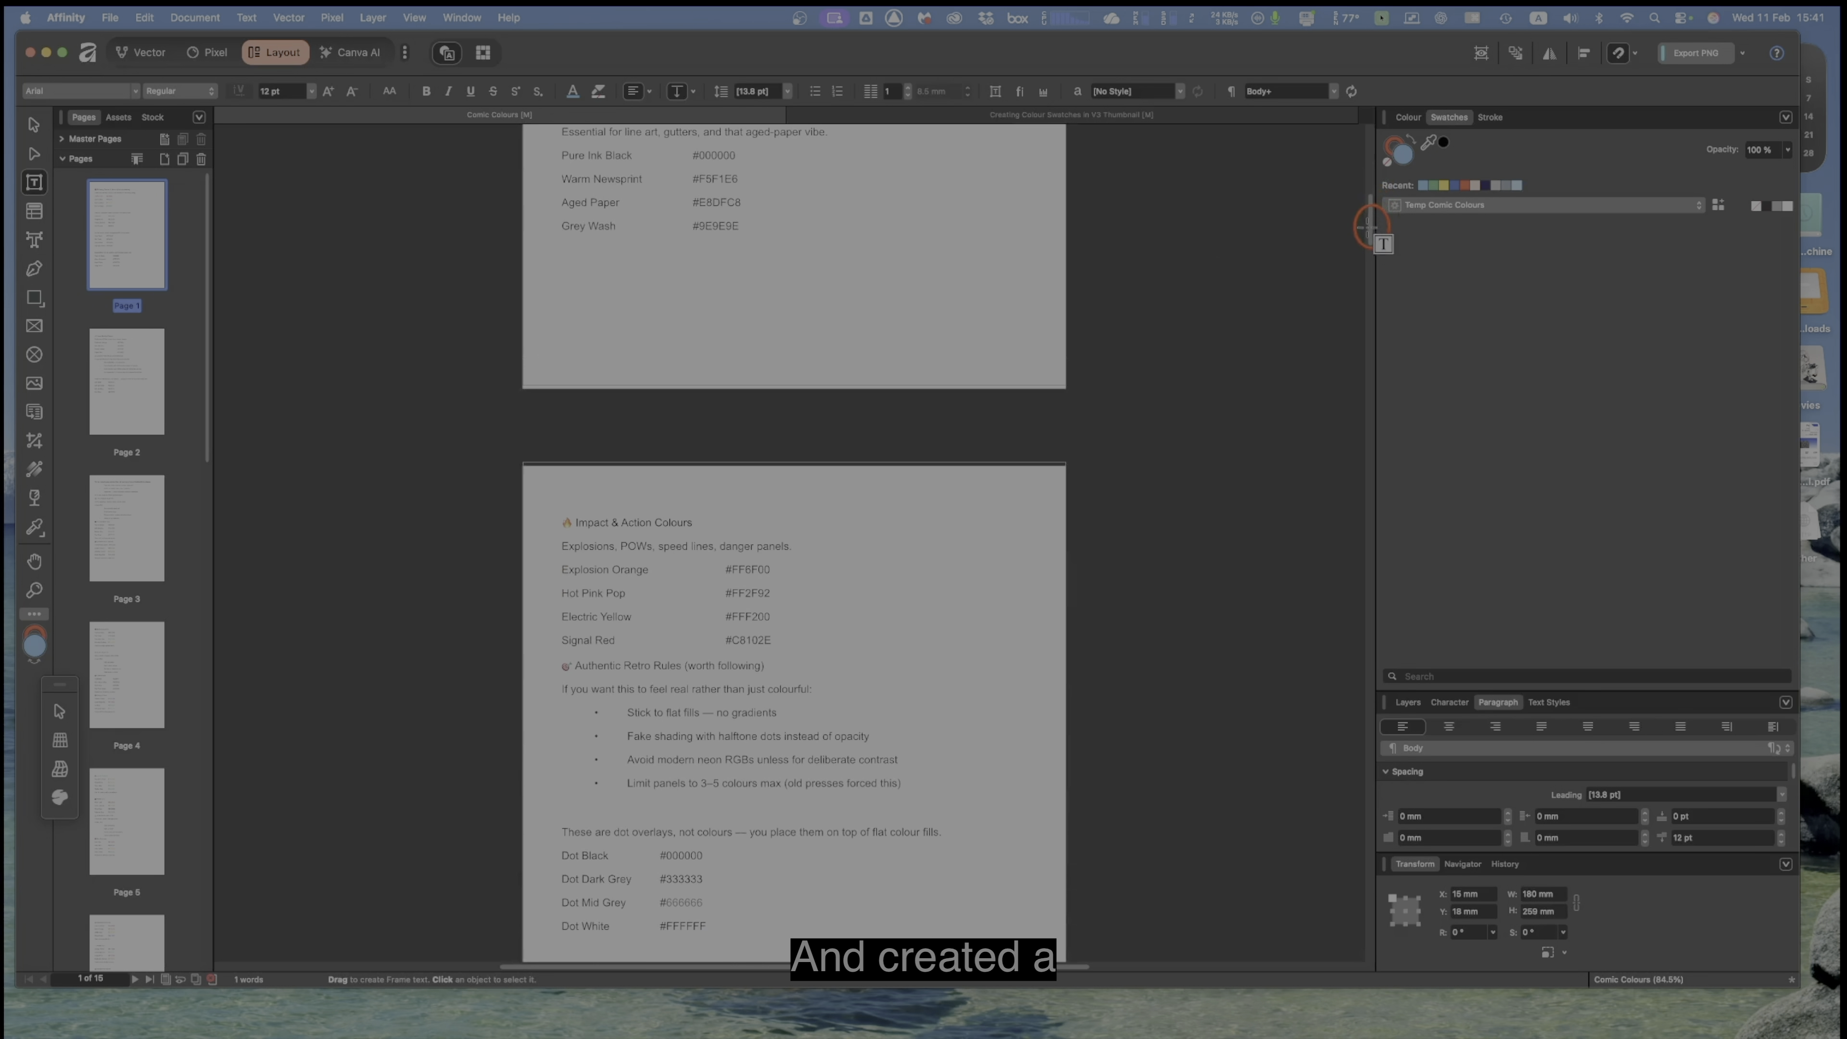
scroll(1370, 227, down, 5)
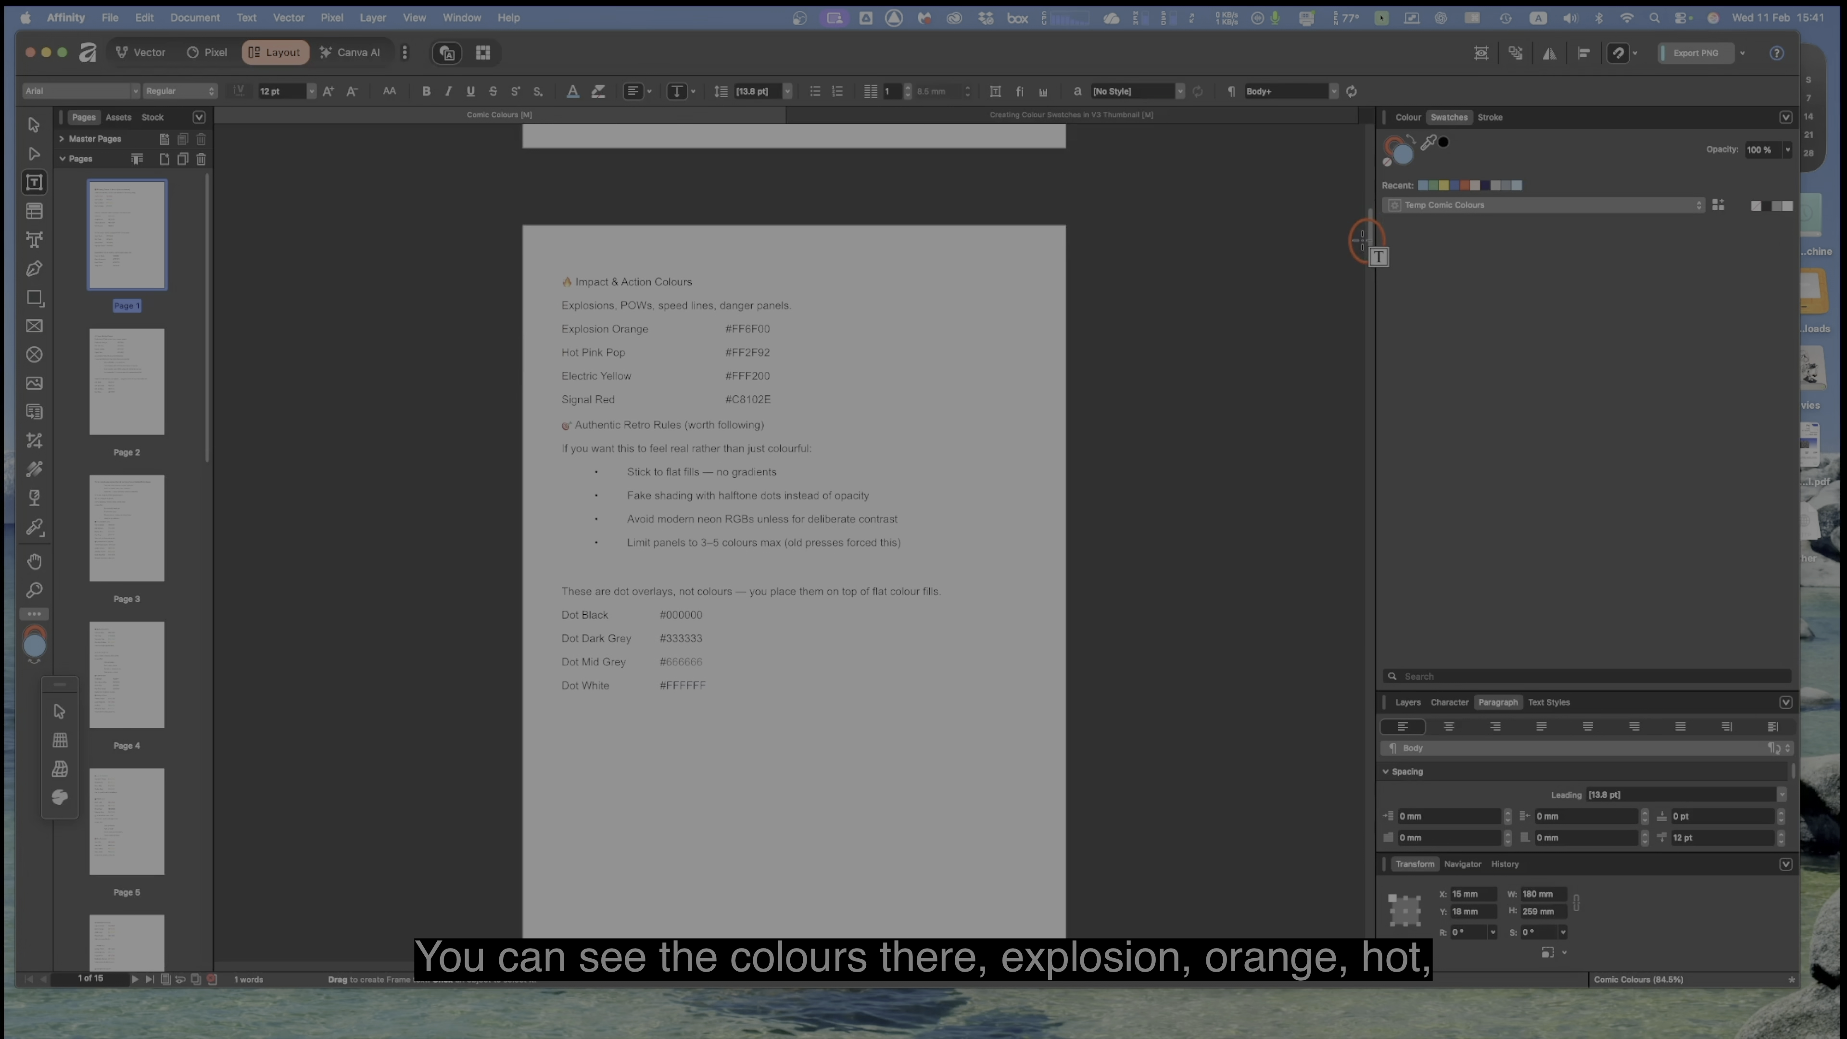
scroll(1361, 240, down, 2)
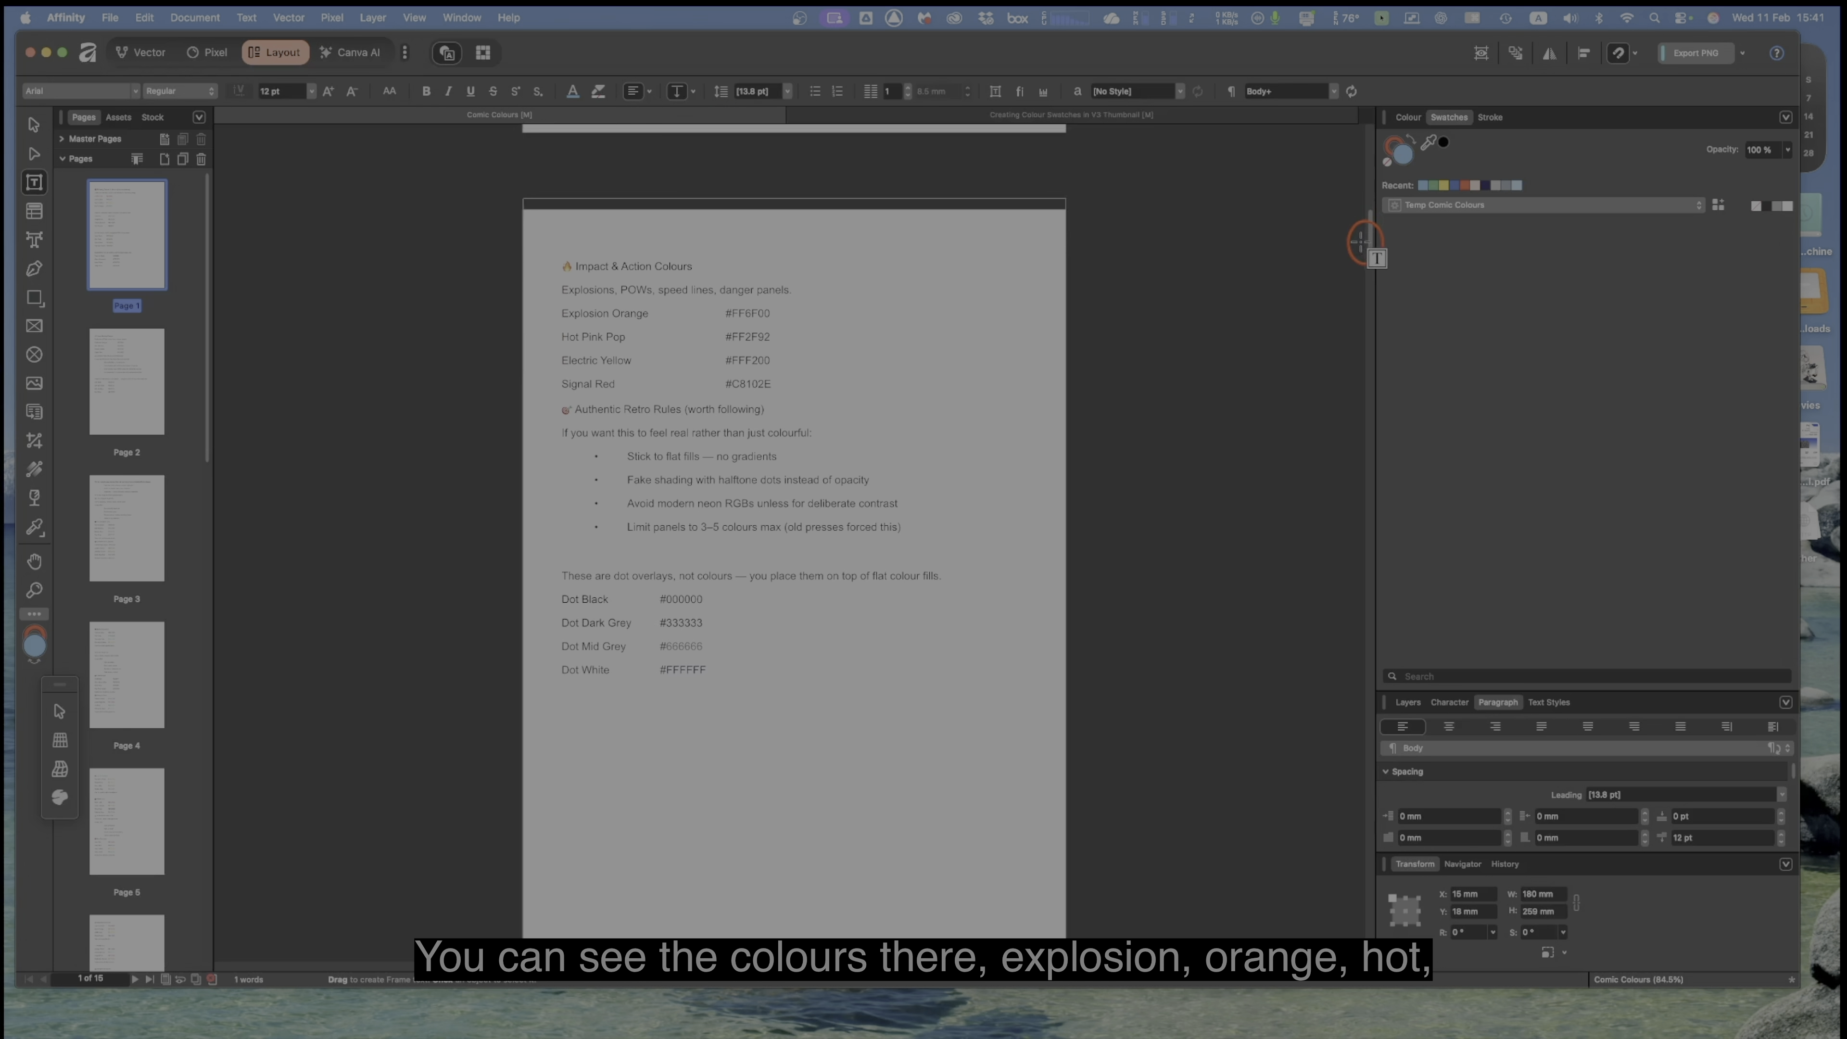
scroll(1360, 242, down, 5)
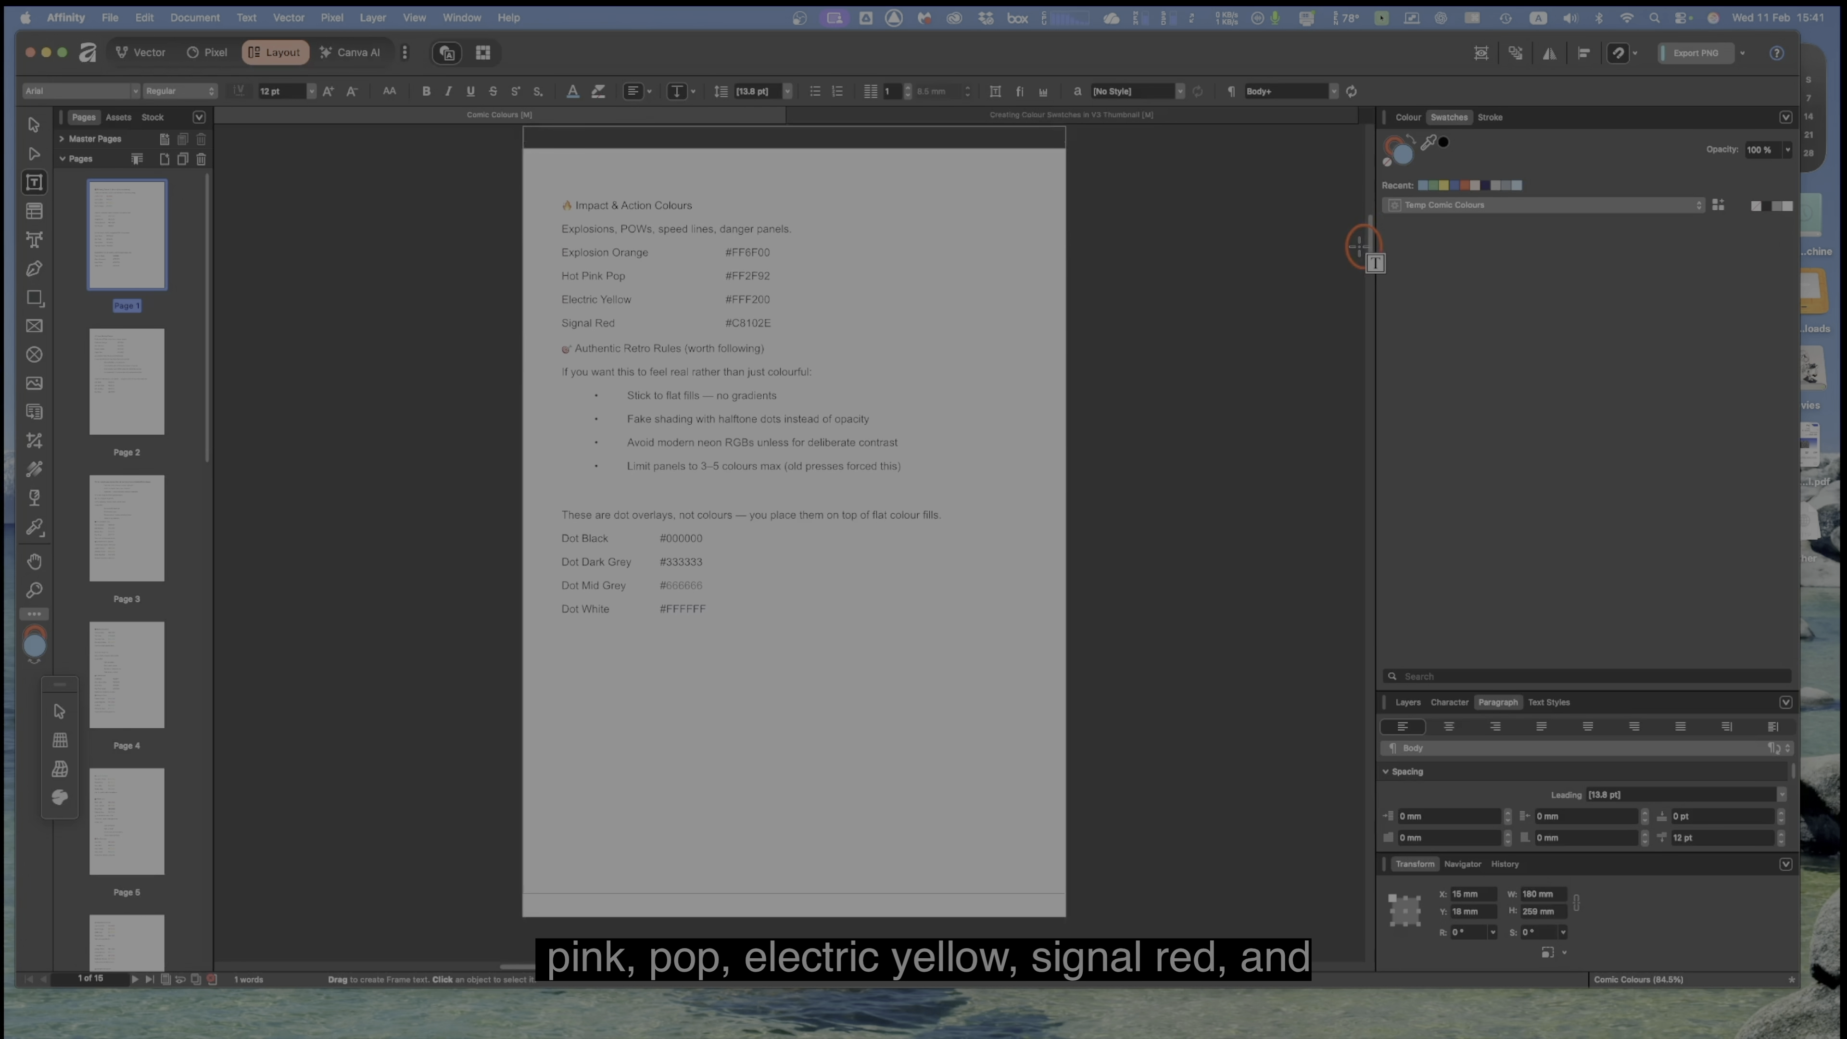
scroll(1359, 253, down, 15)
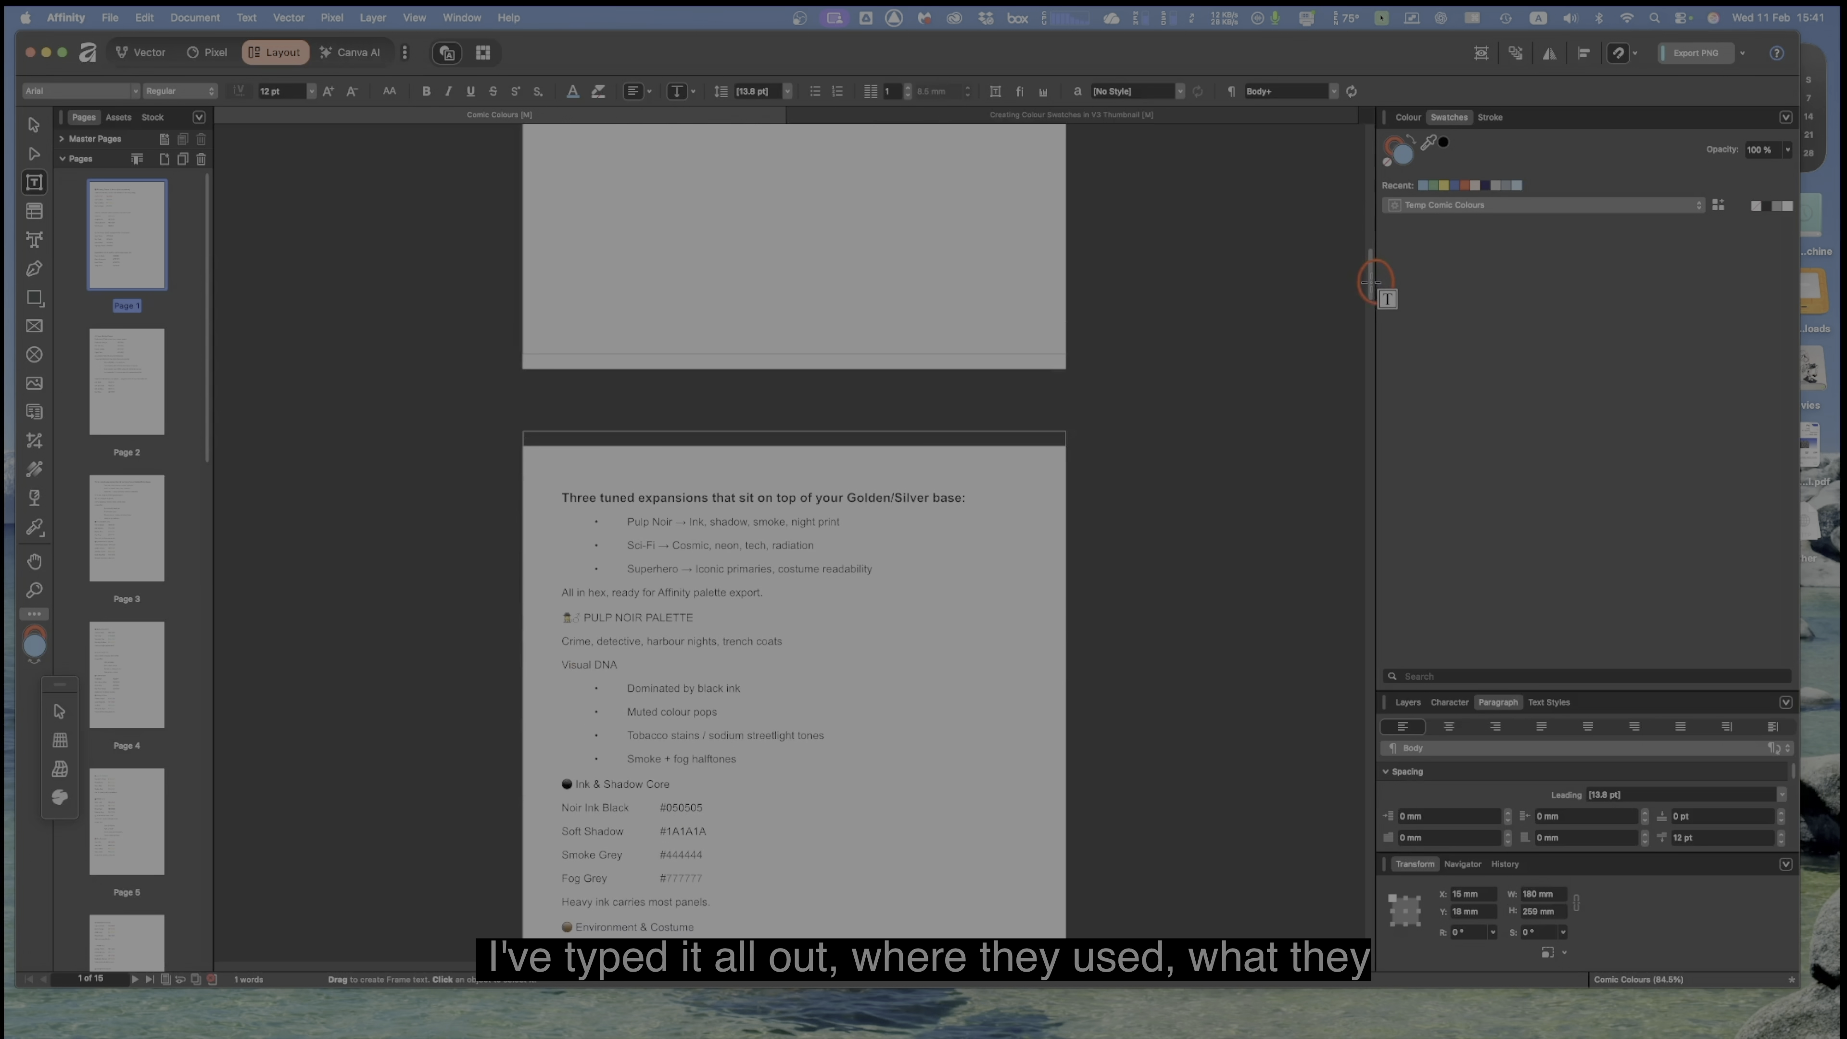
scroll(1372, 289, down, 7)
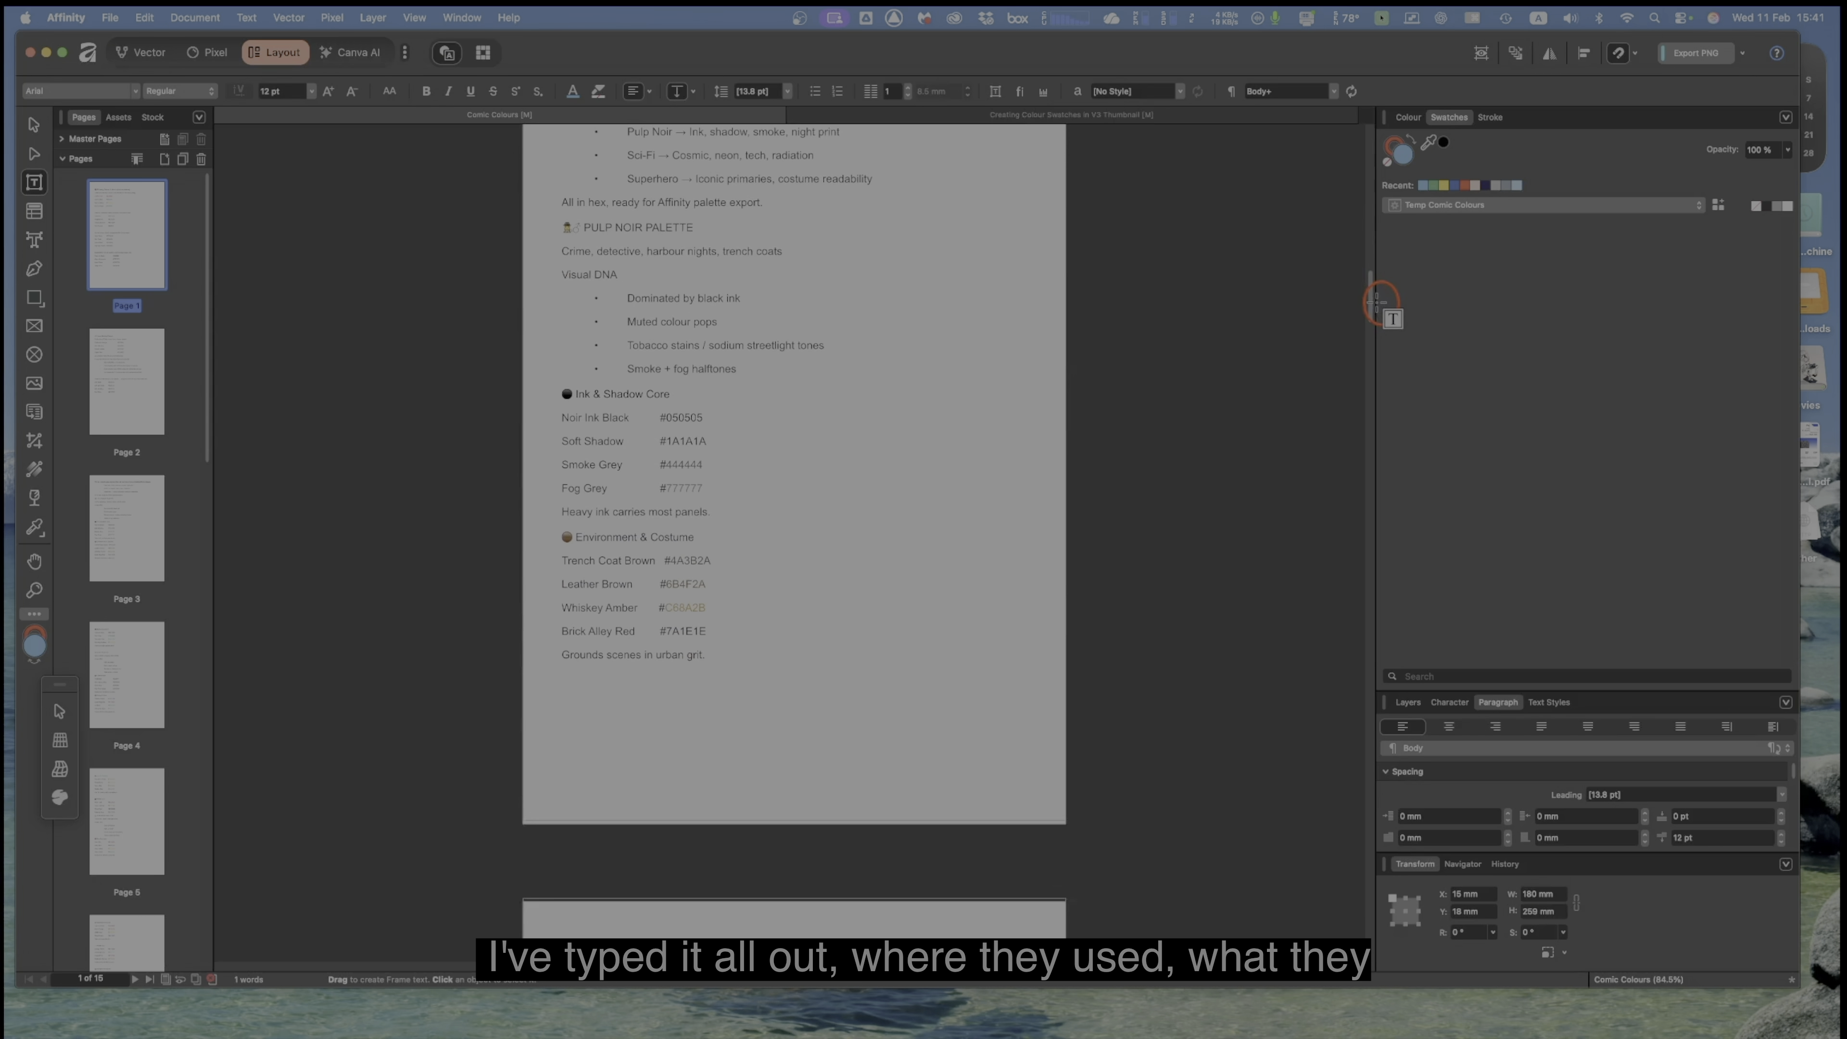
scroll(1377, 308, down, 13)
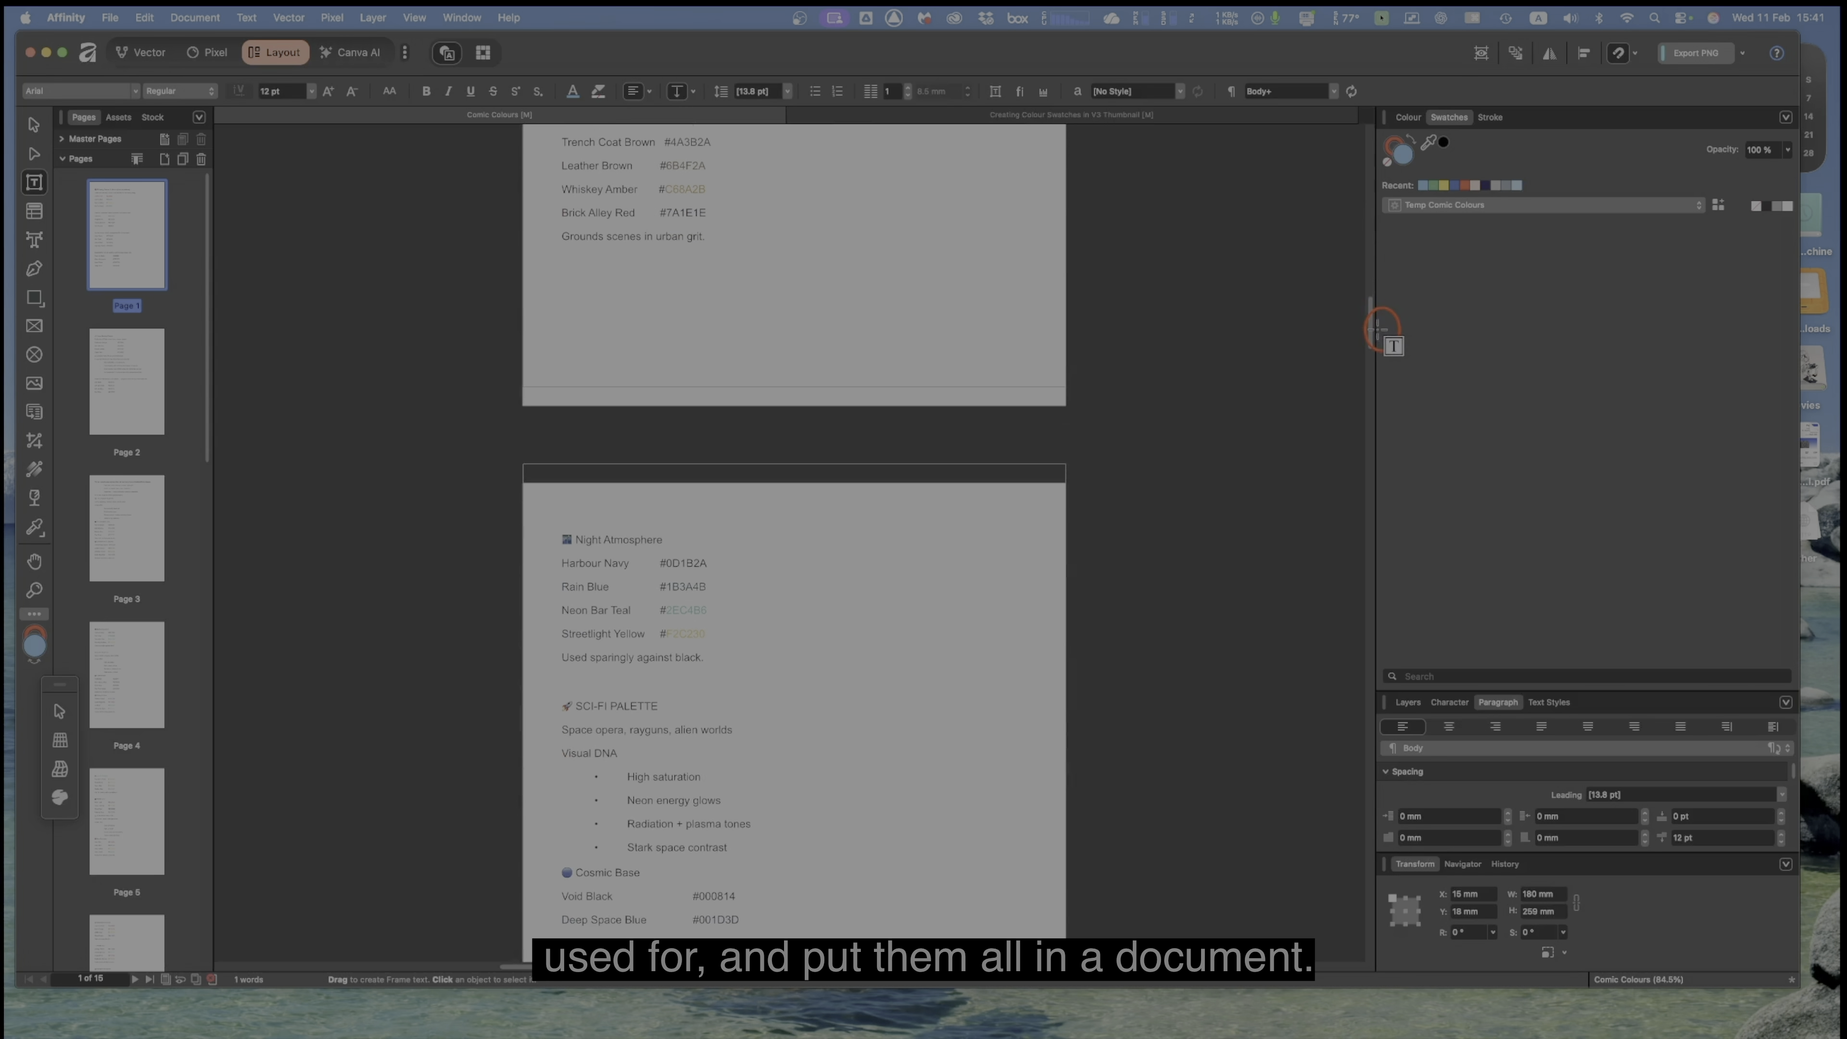
scroll(1372, 338, down, 9)
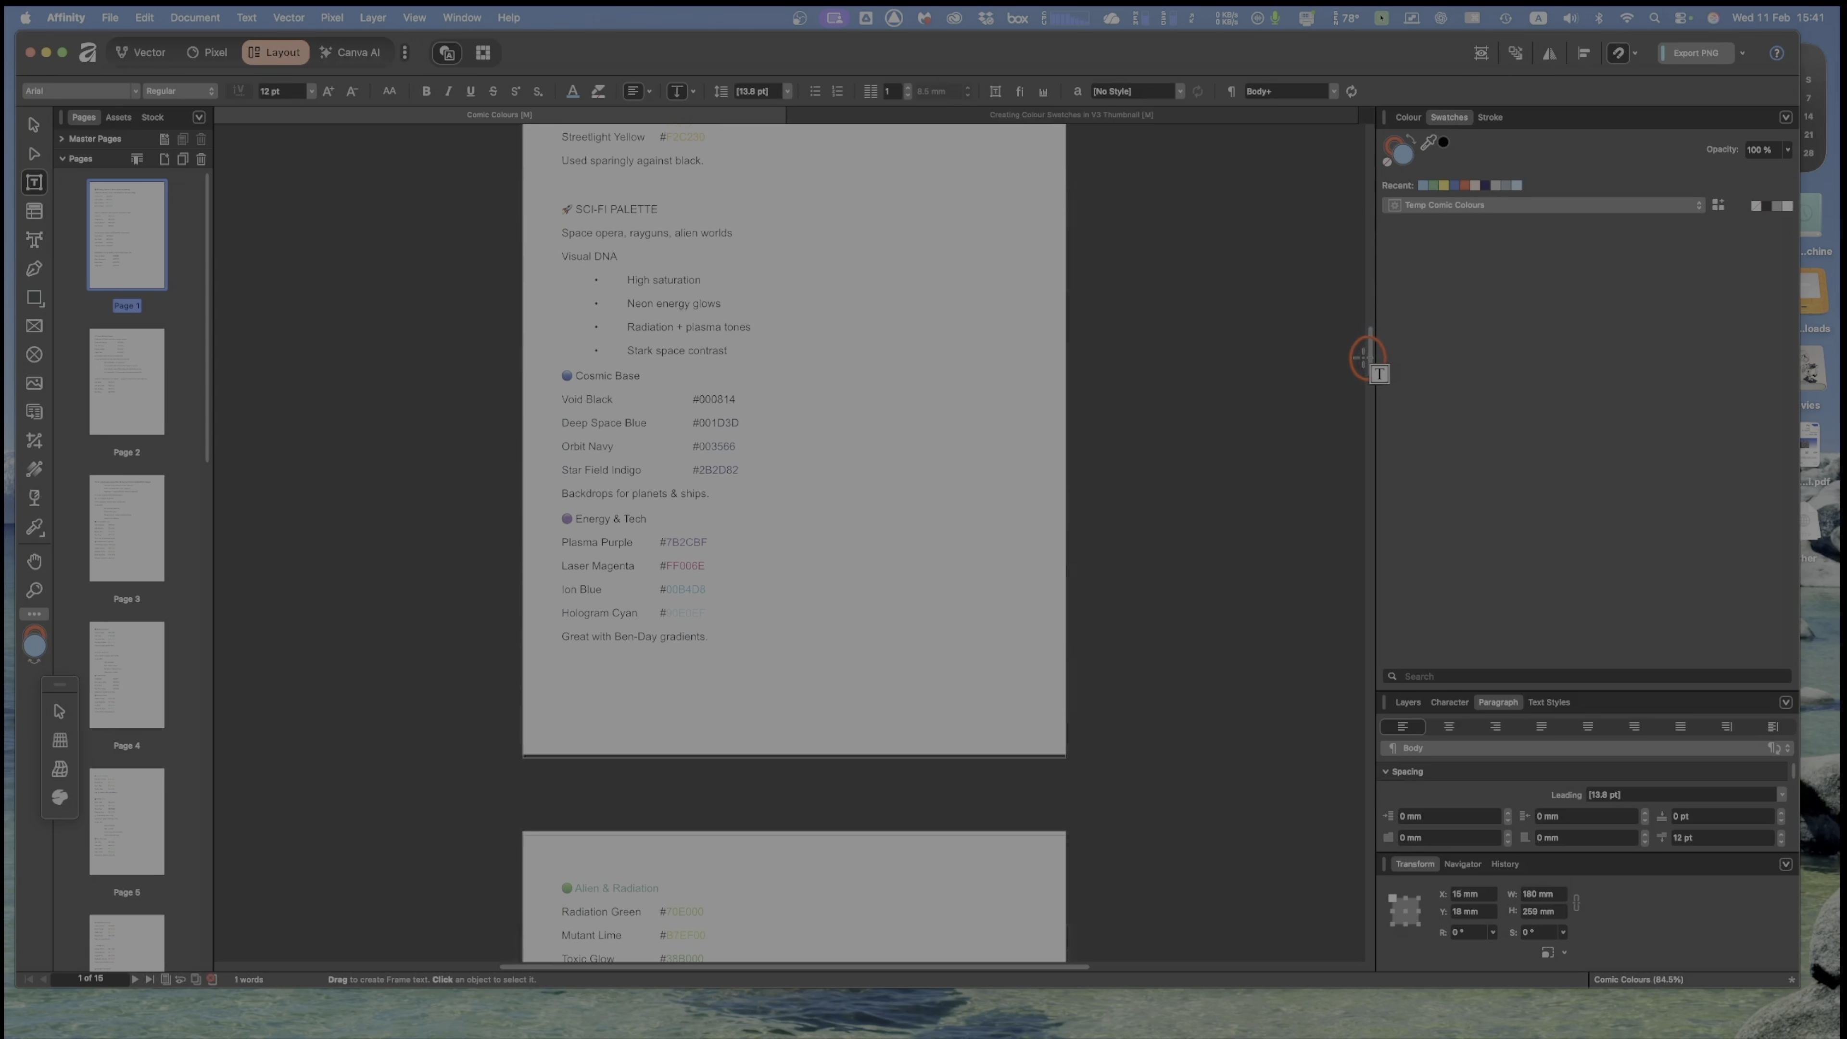
scroll(1364, 357, down, 8)
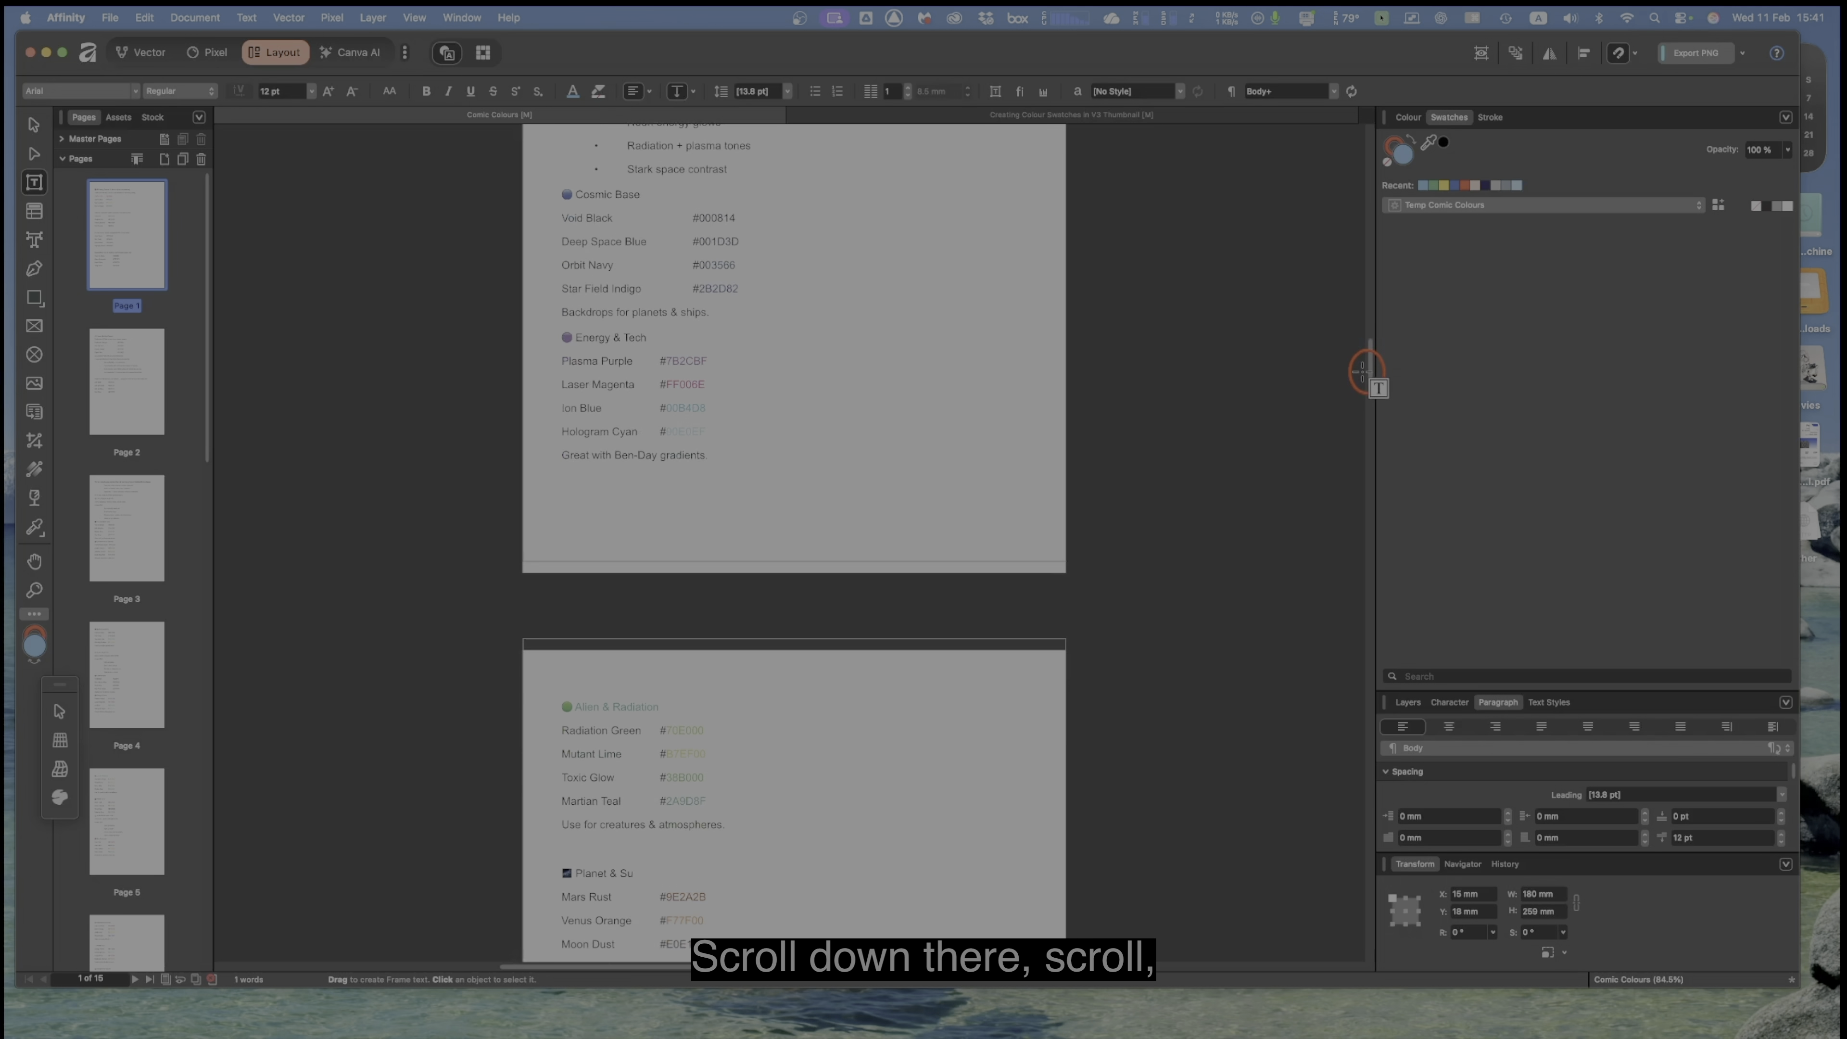
scroll(1362, 379, down, 13)
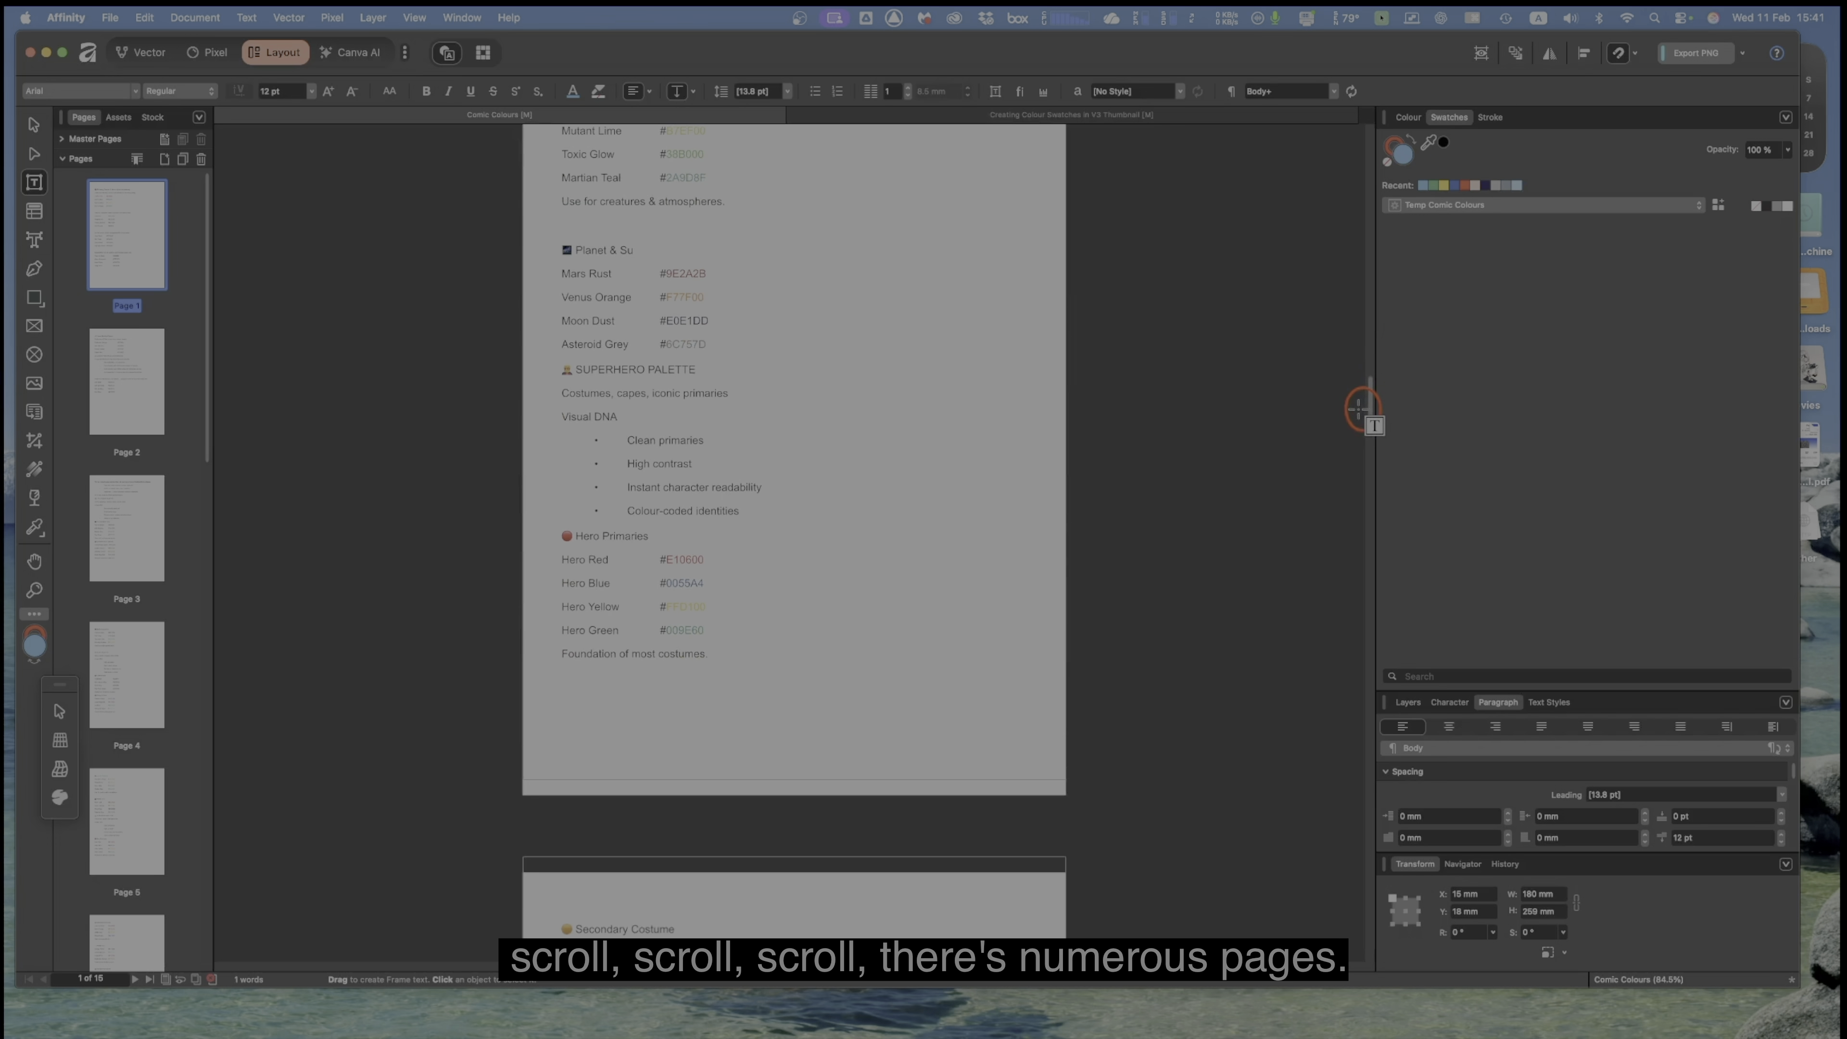
scroll(1358, 411, down, 11)
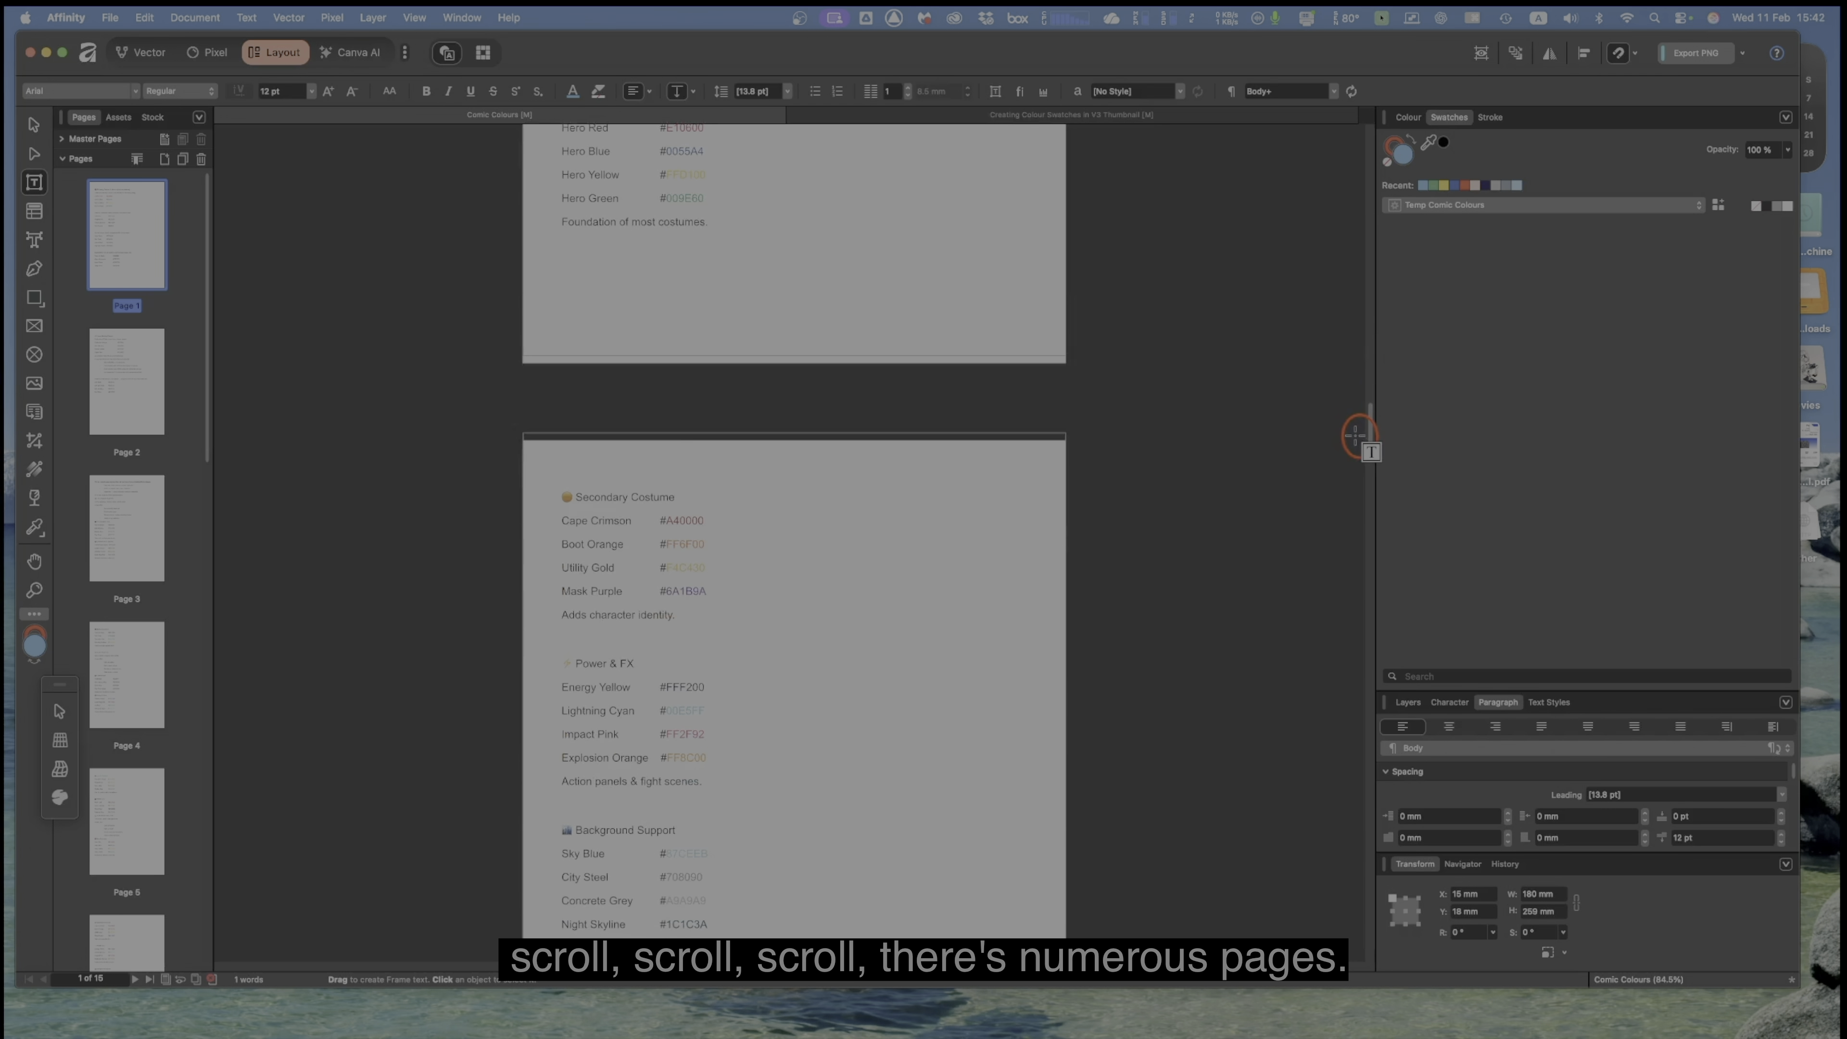
scroll(1354, 440, down, 9)
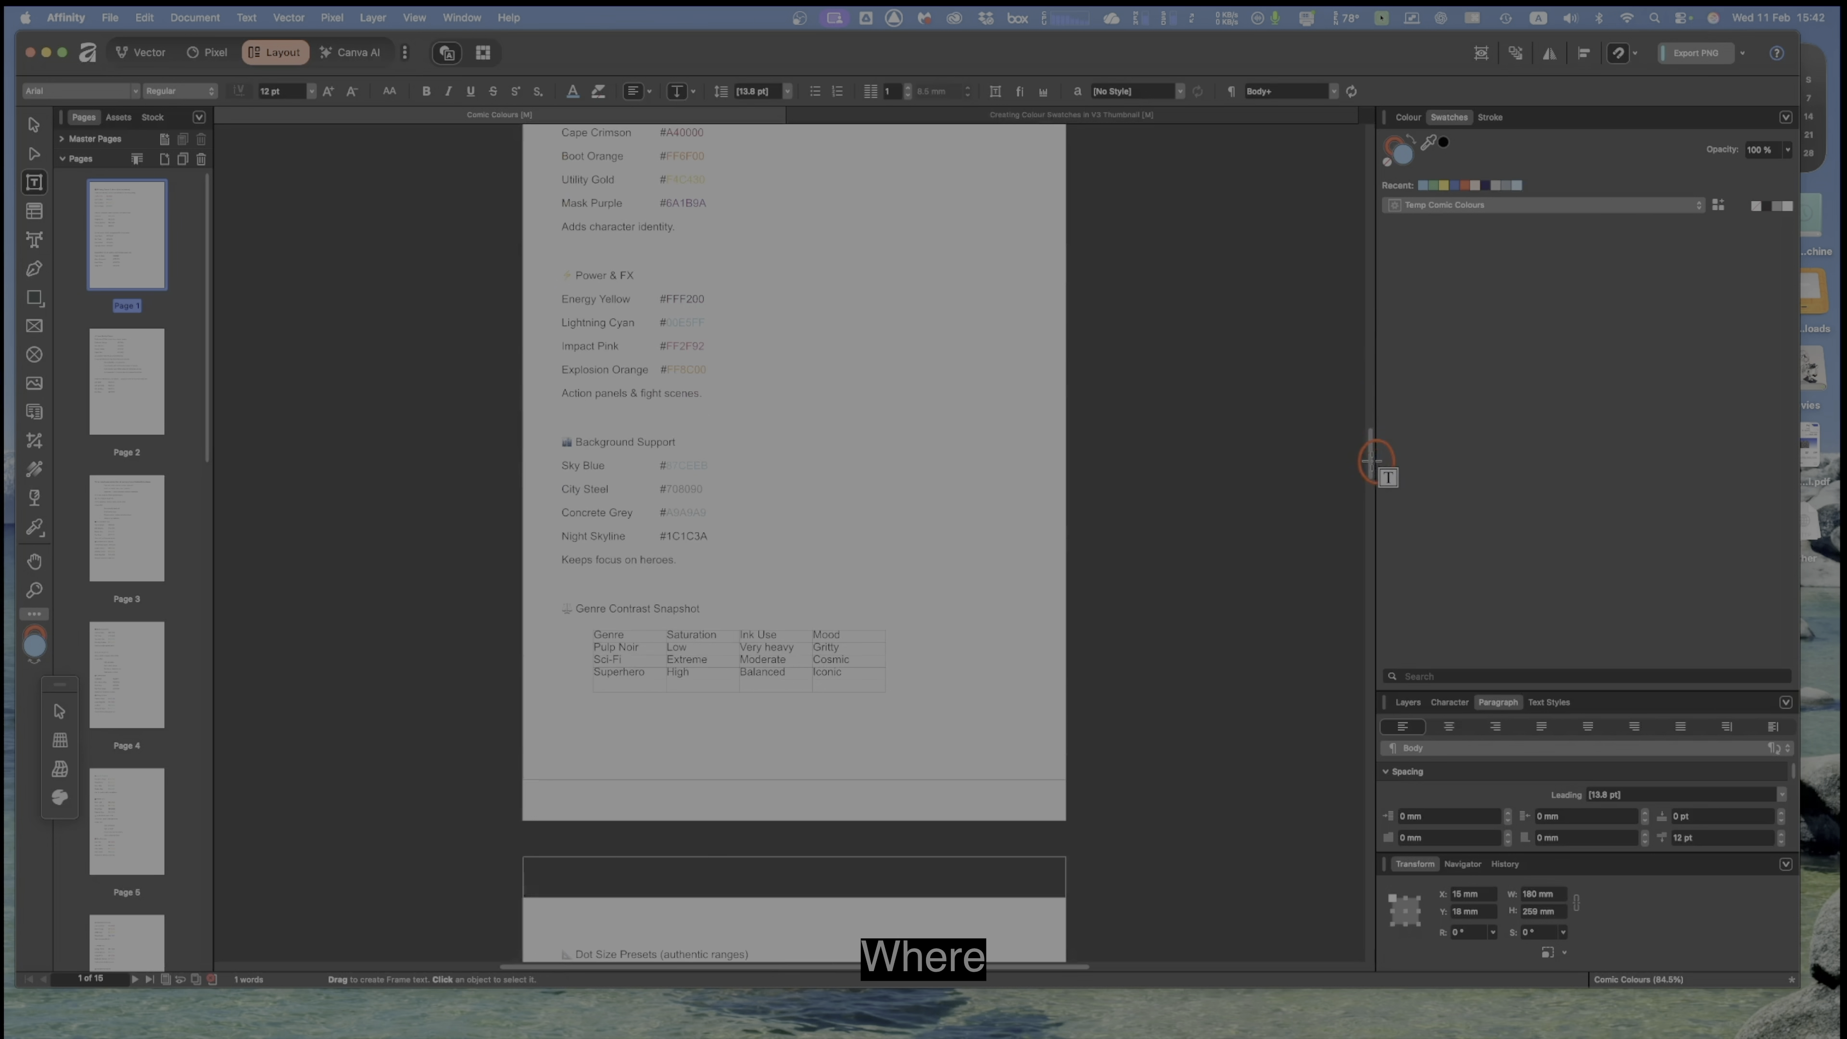
scroll(1371, 464, down, 10)
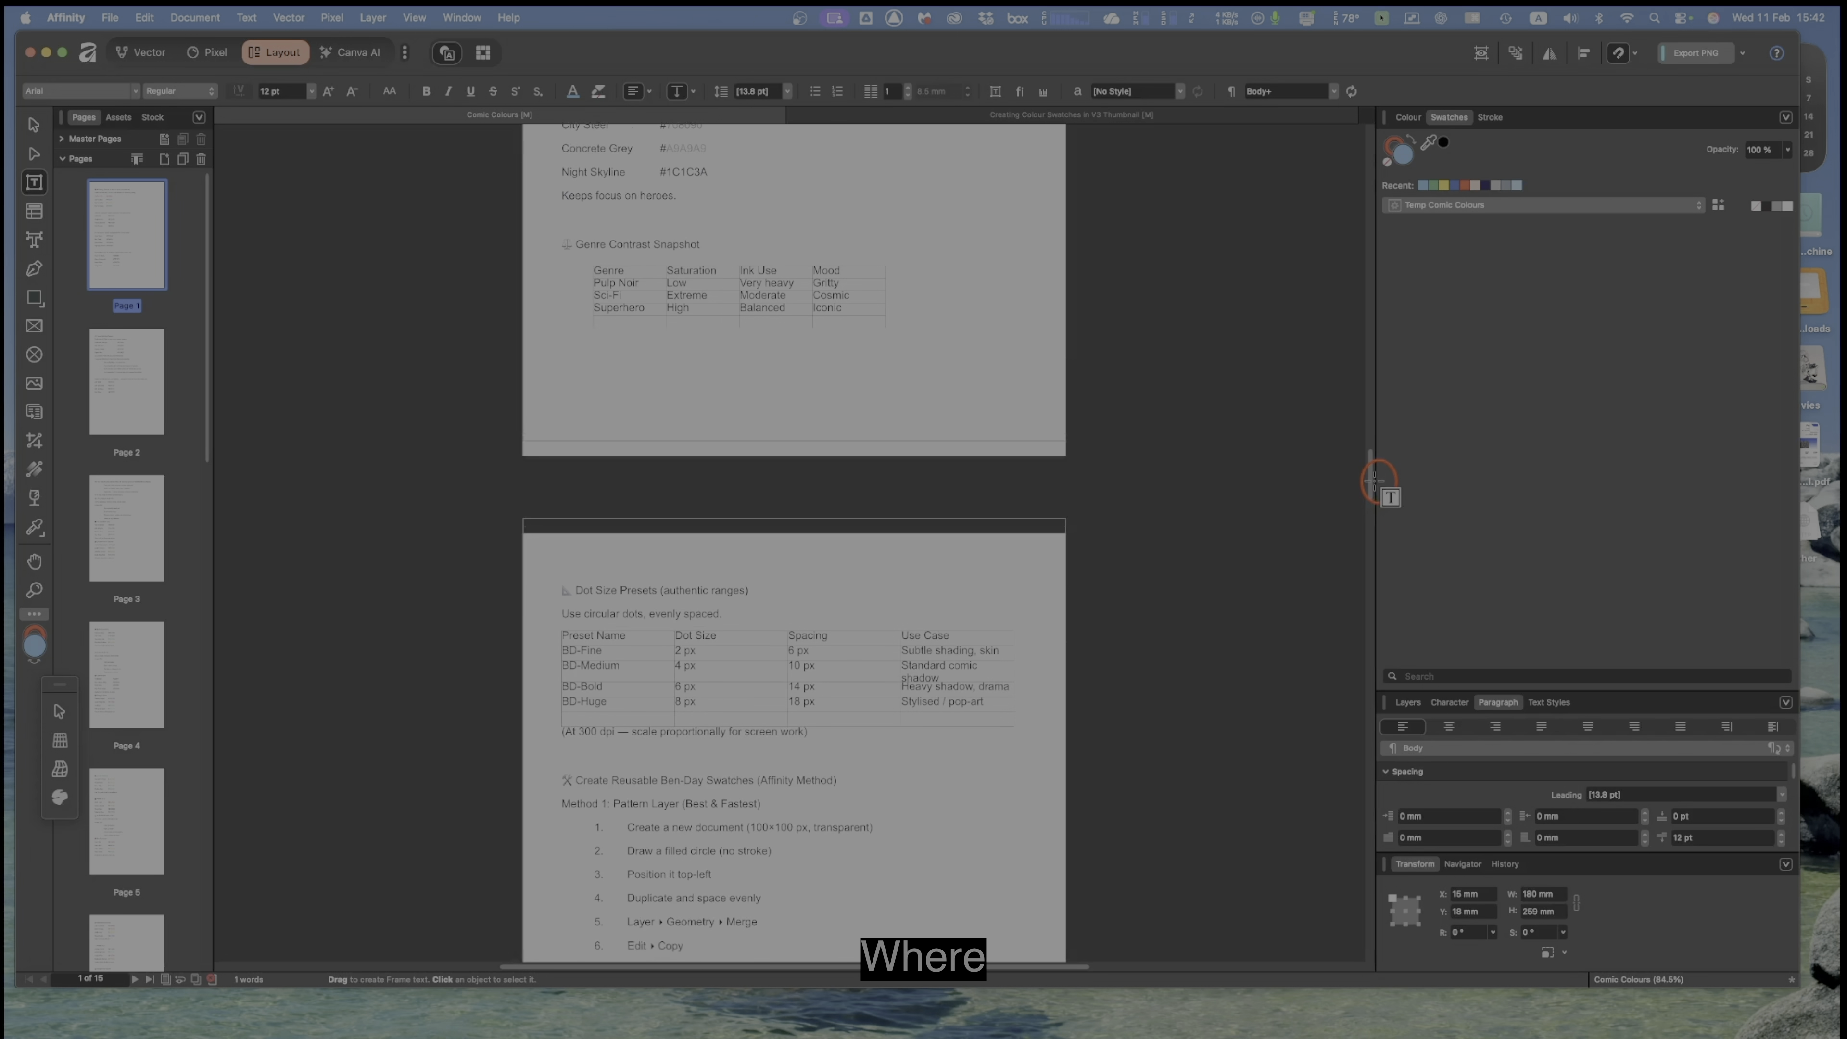
scroll(1374, 489, down, 8)
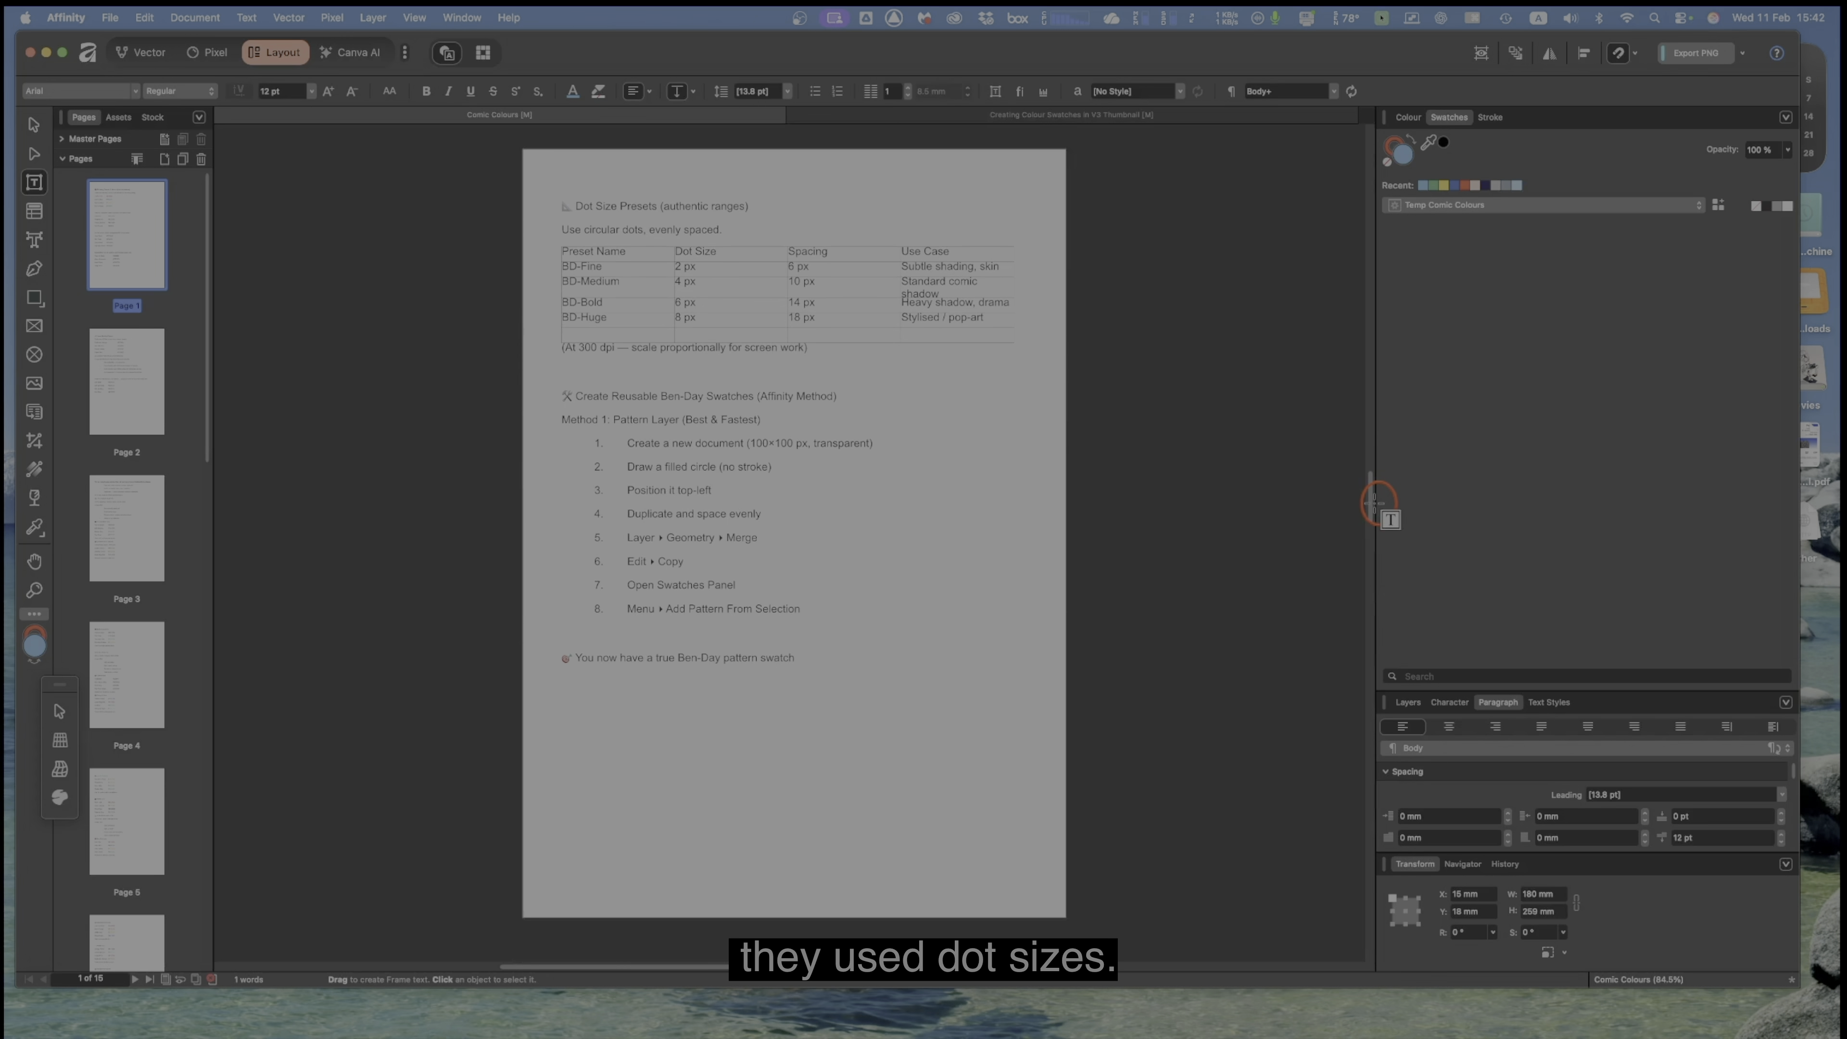
scroll(1373, 509, down, 4)
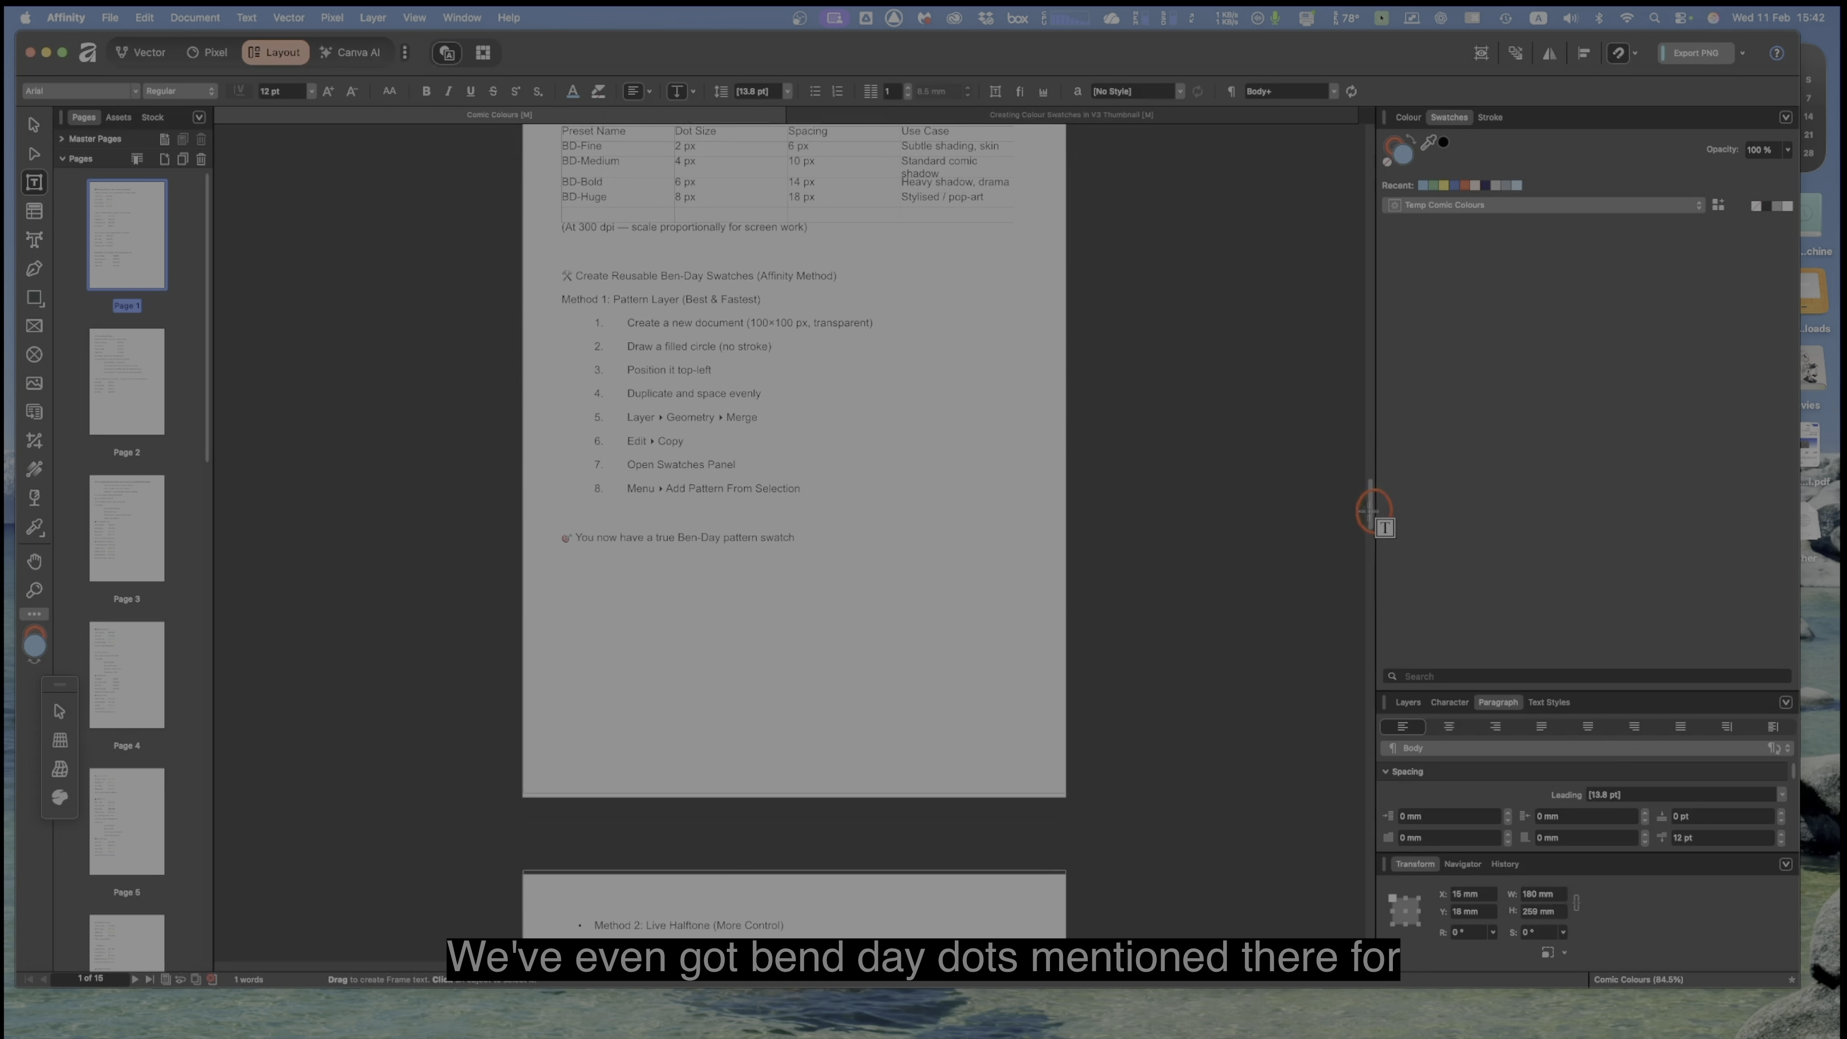
scroll(1371, 517, down, 13)
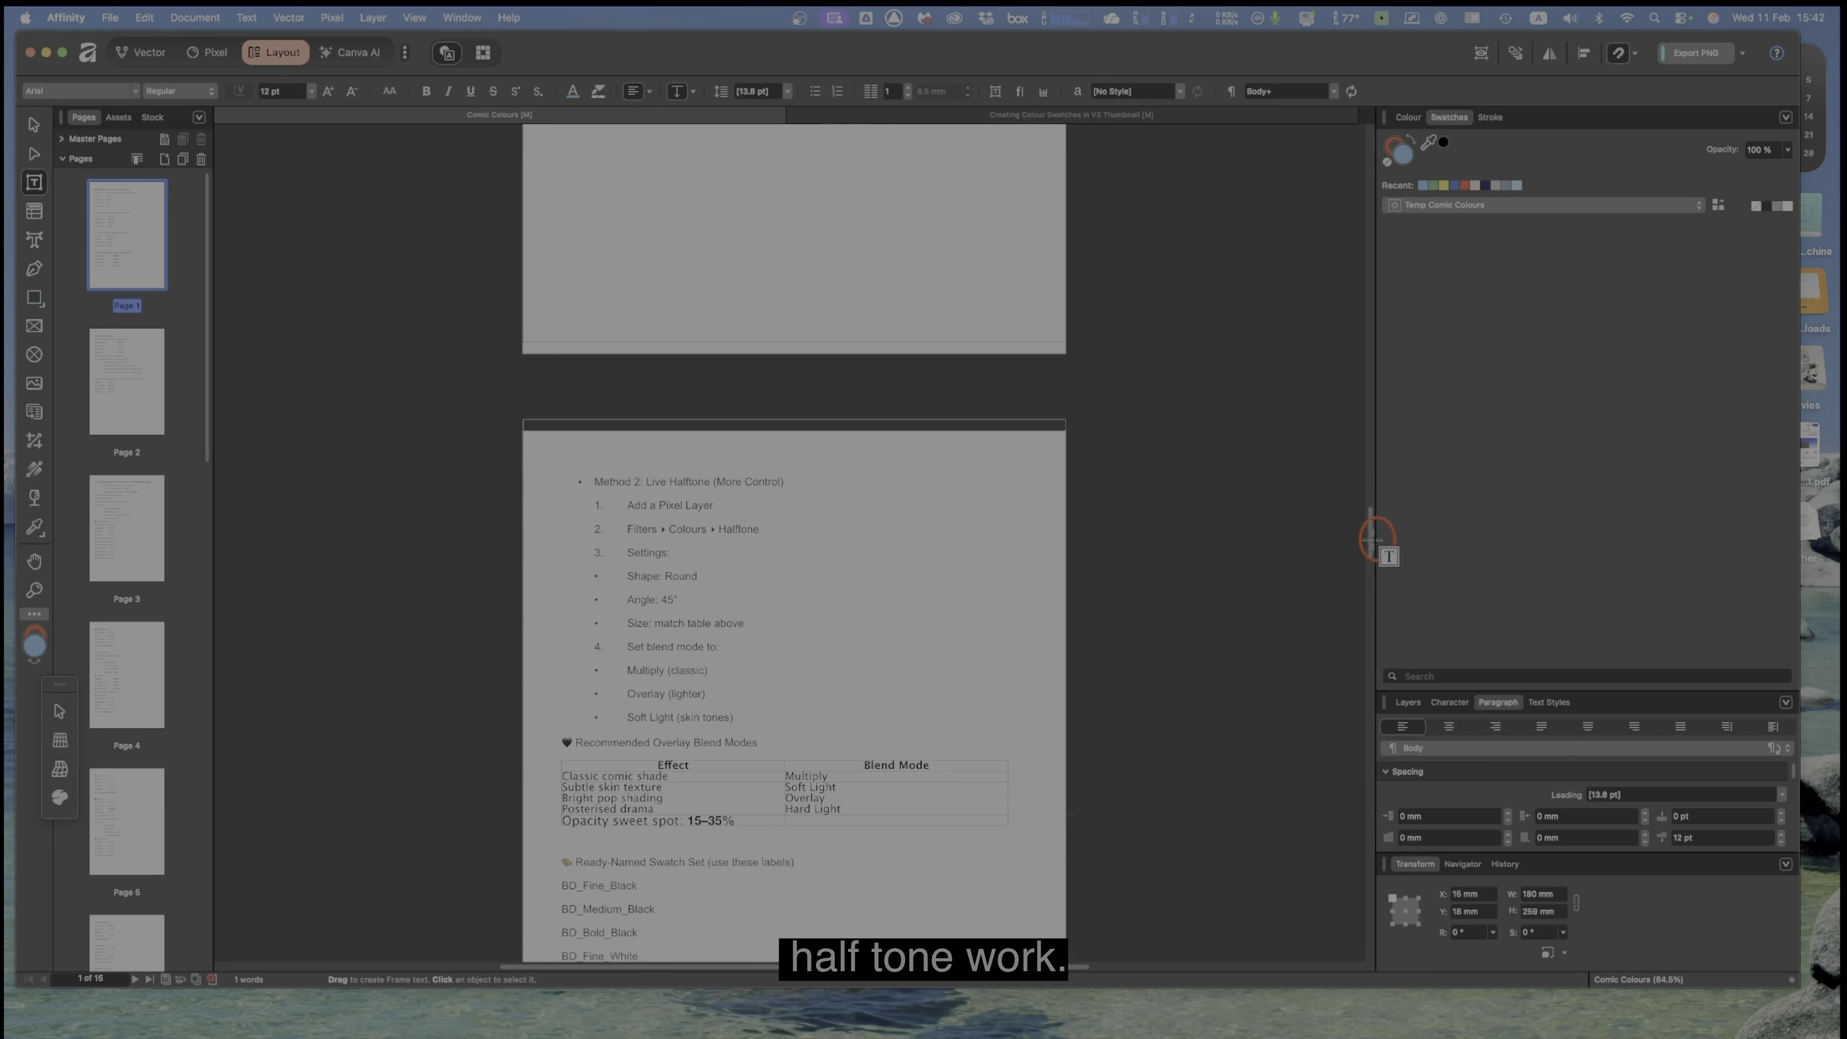
scroll(1371, 547, down, 12)
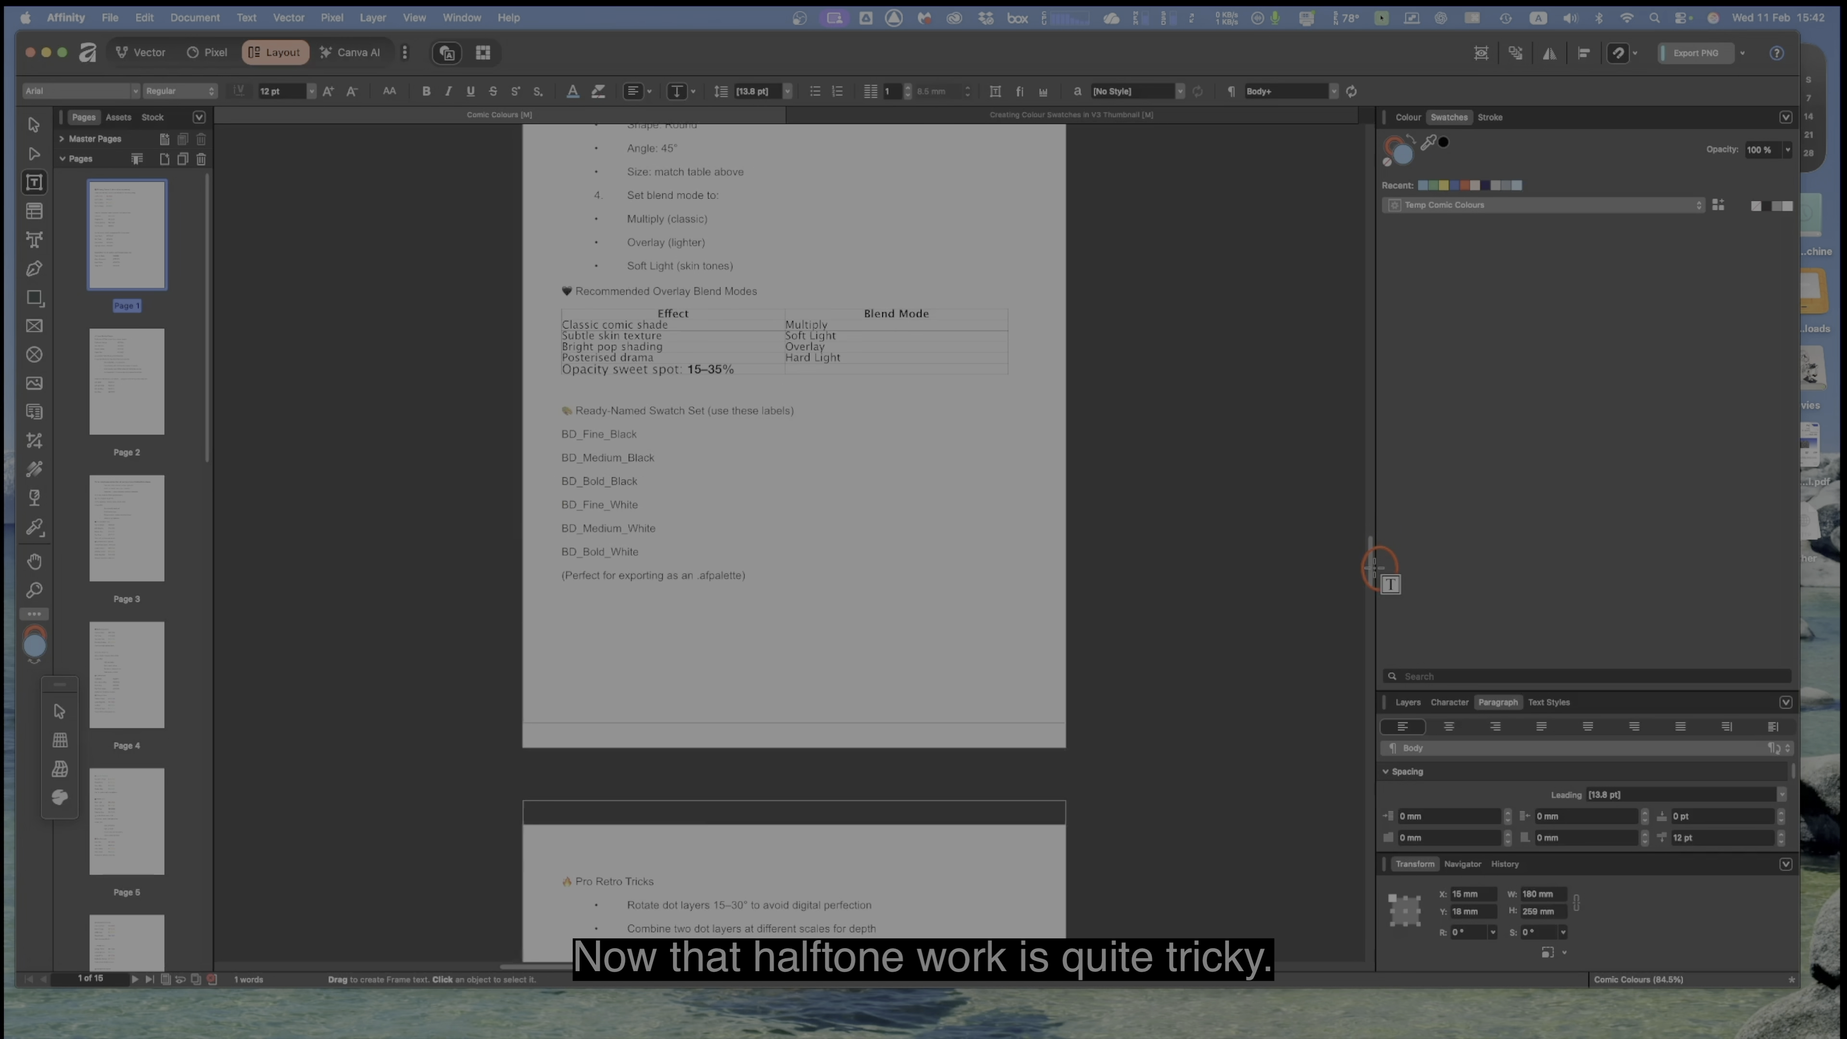
scroll(1374, 574, down, 5)
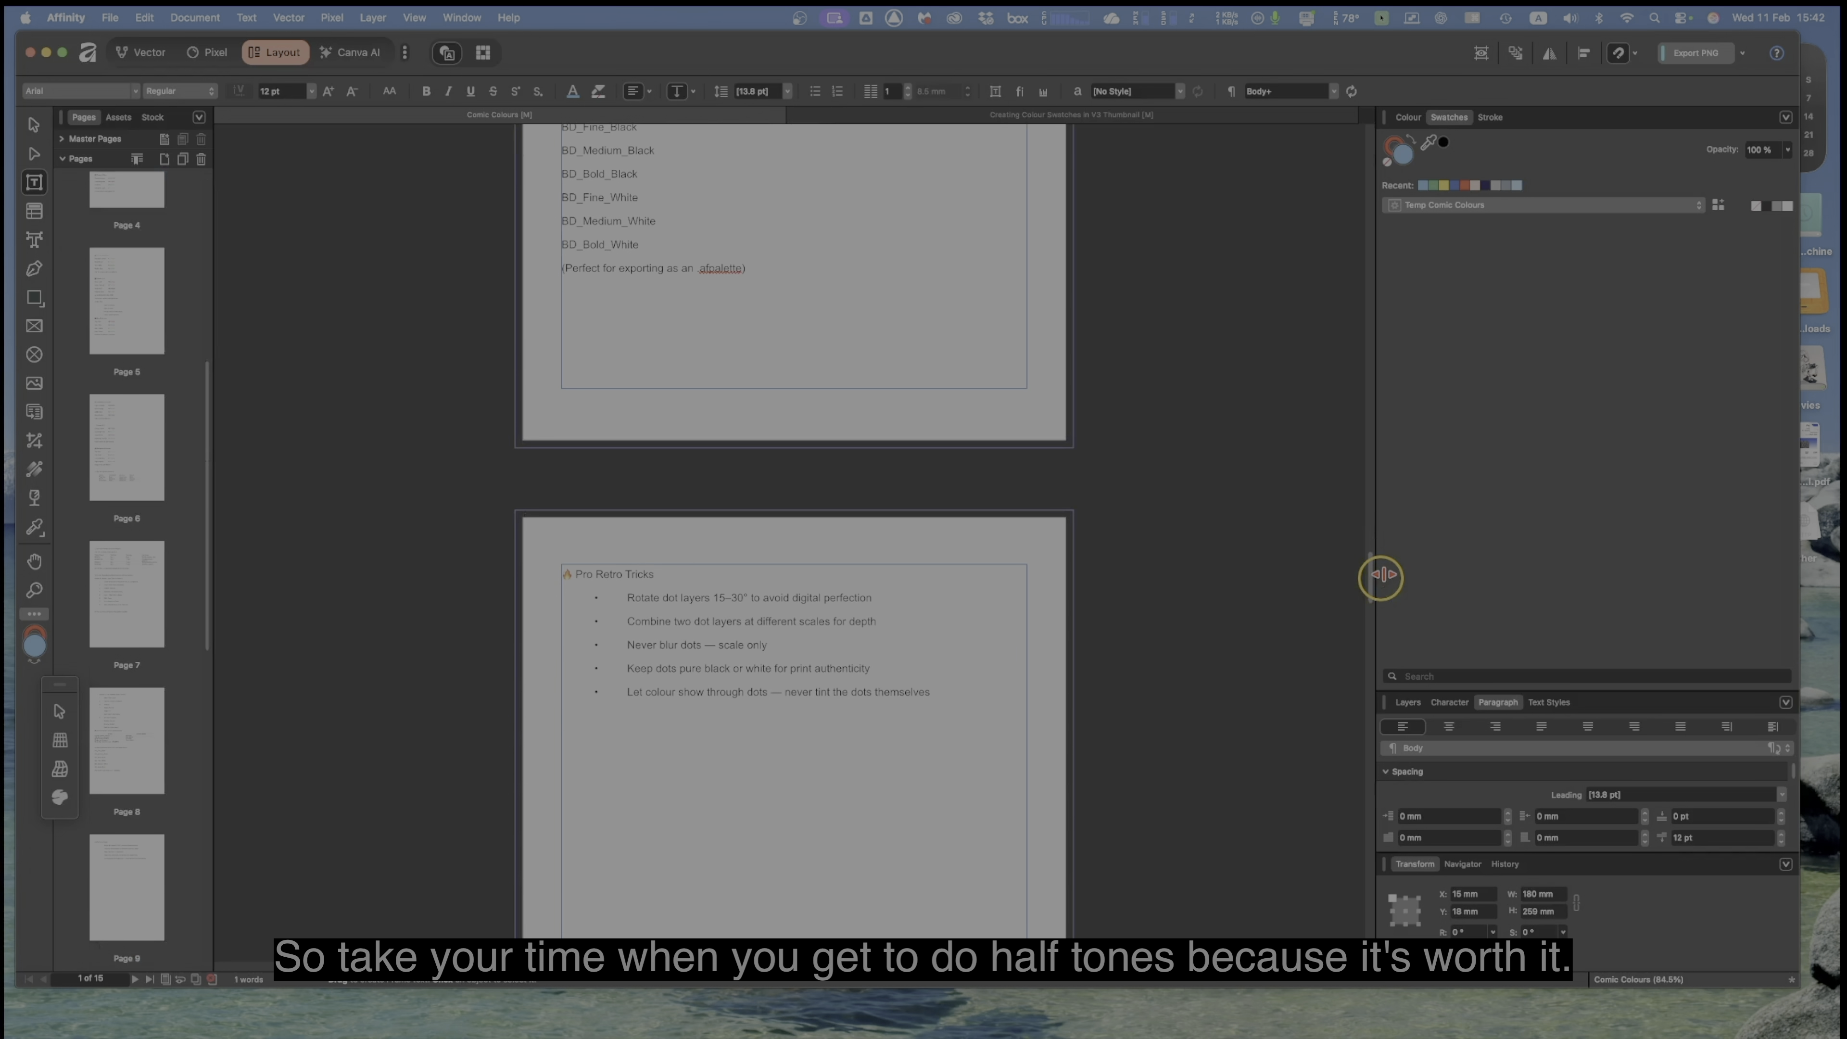
Step: Select the Comic Red hex code E10600 on the first page, without the hash sign, and keep Temp Comic Colours as the active palette
drag(1370, 569, 1240, 300)
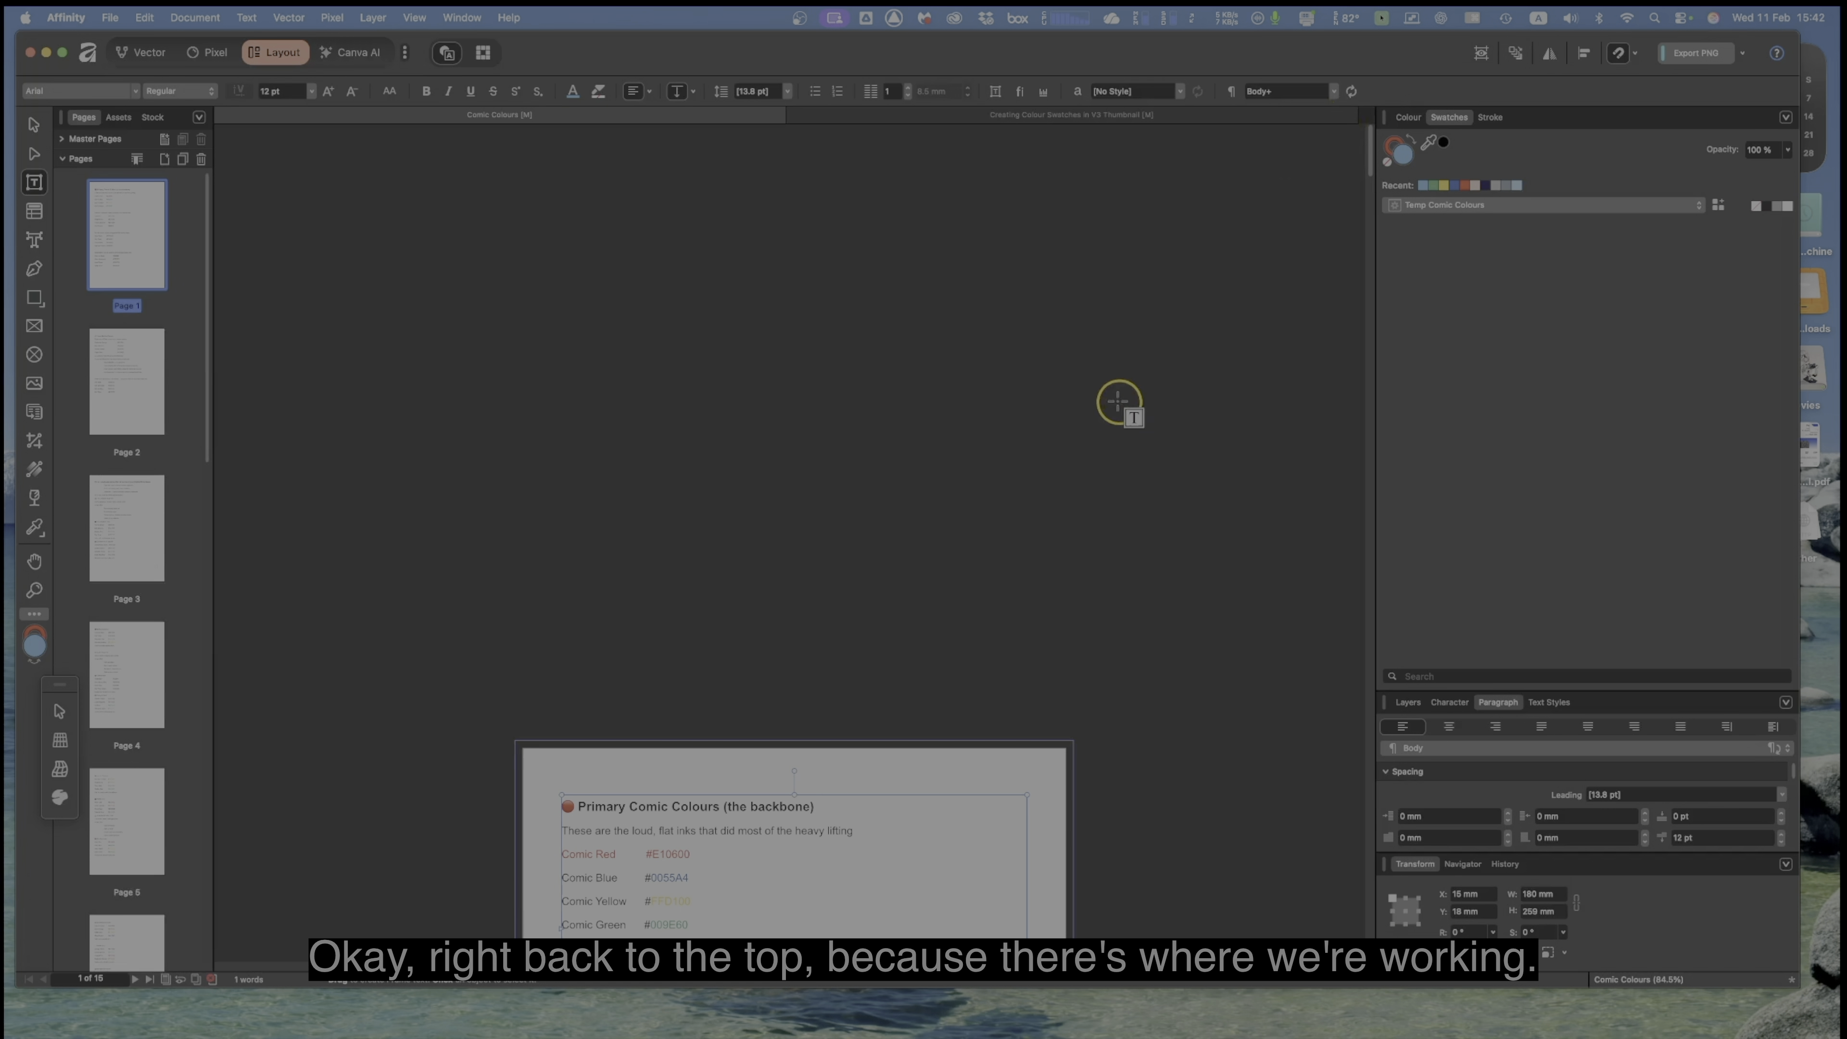
scroll(899, 557, down, 7)
scroll(924, 534, down, 2)
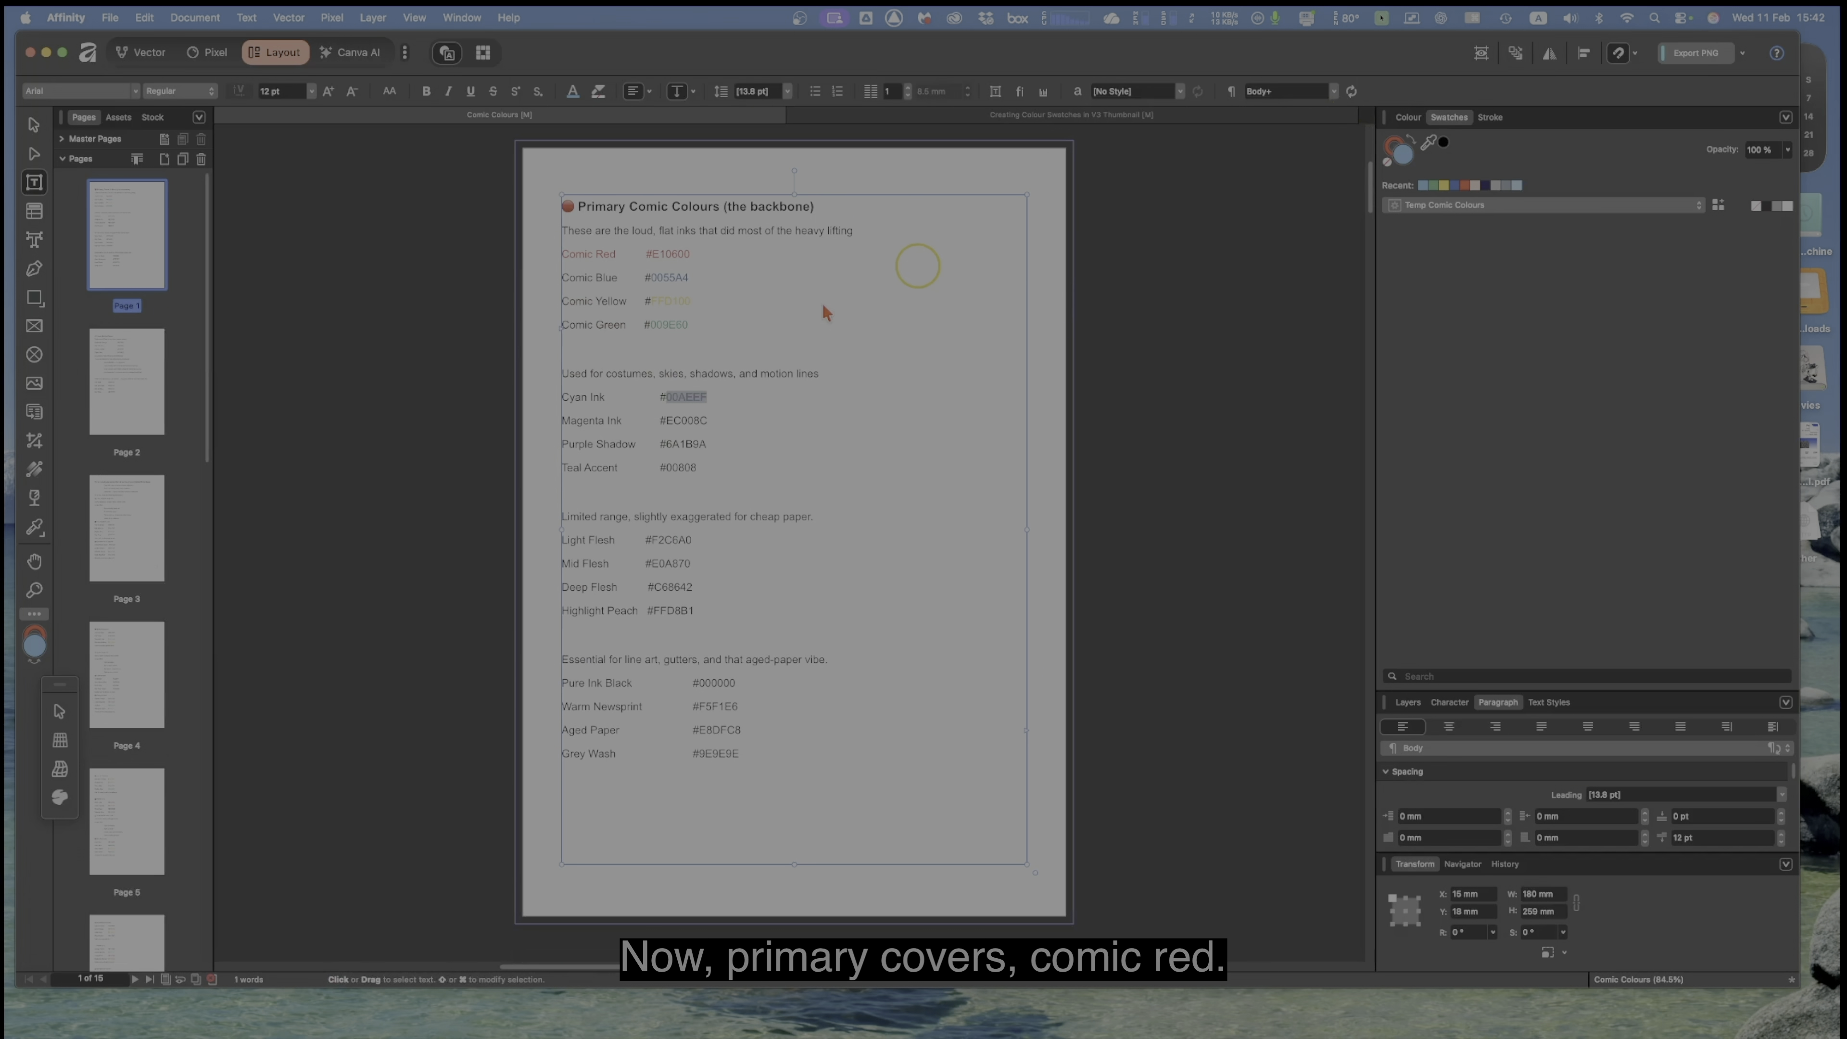
click(652, 252)
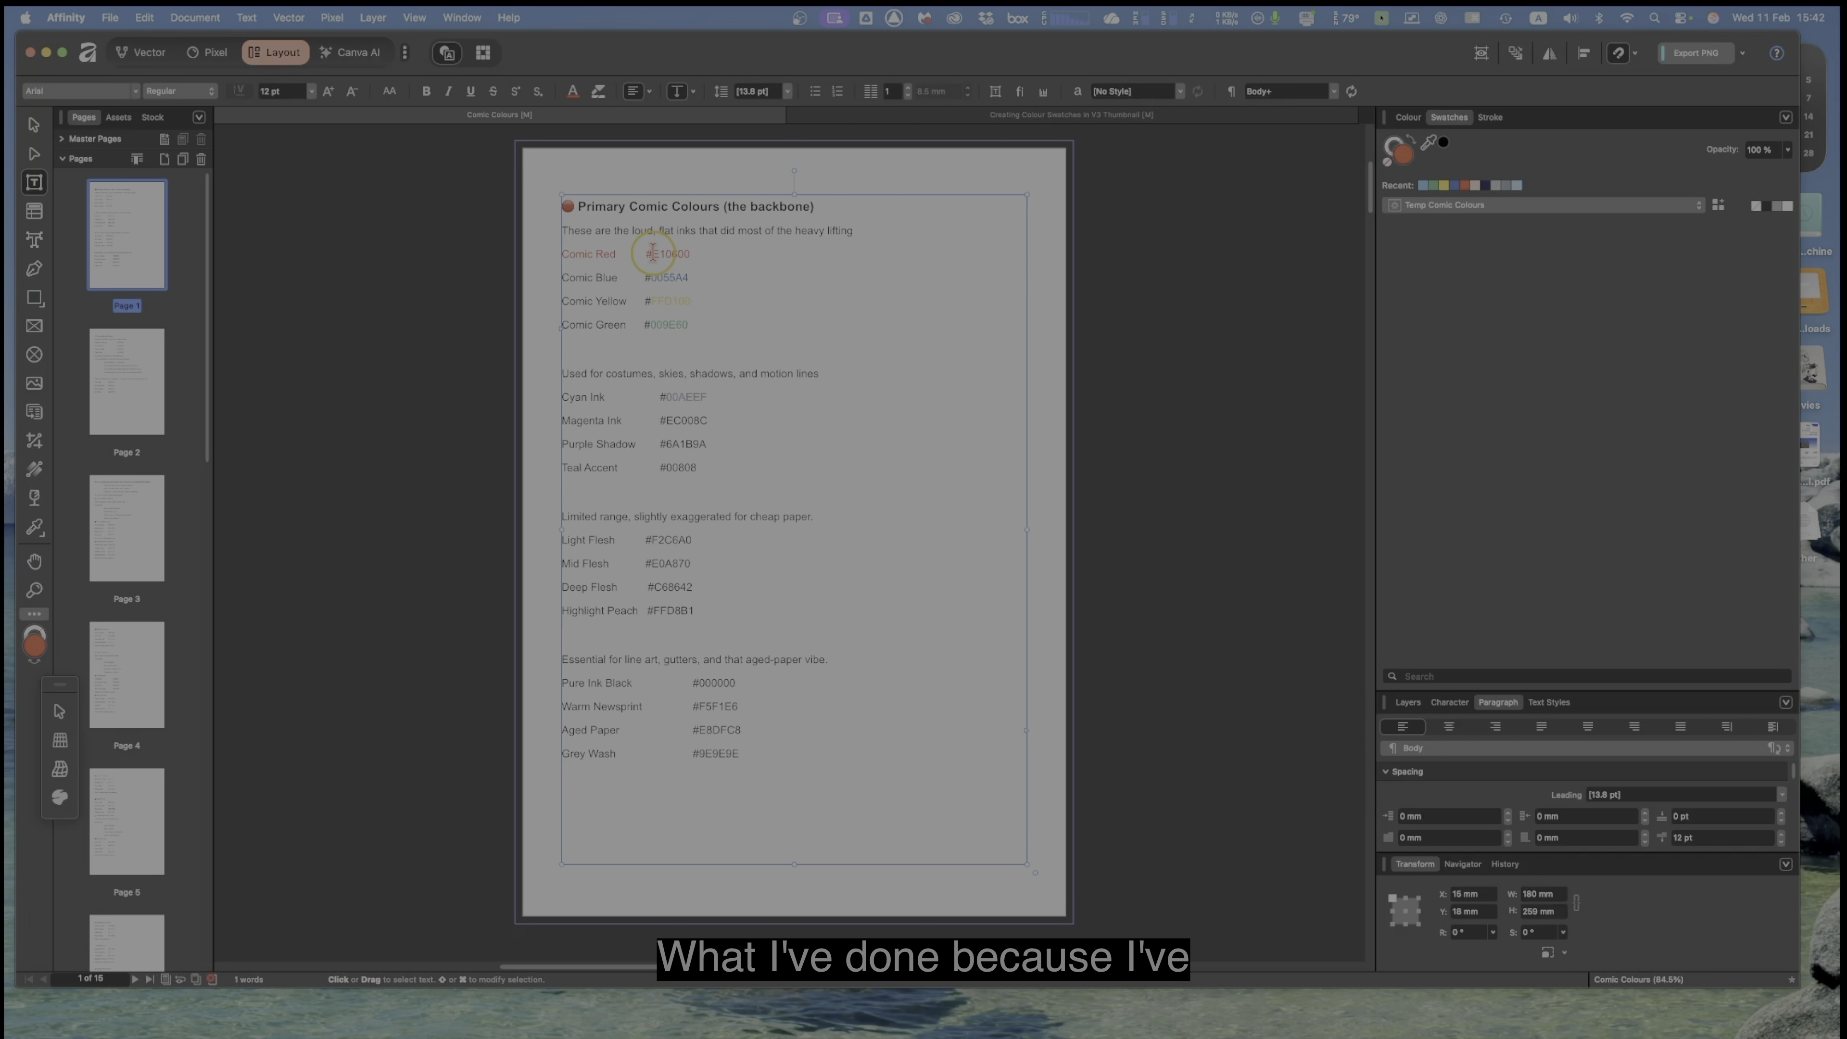
drag(655, 253, 667, 254)
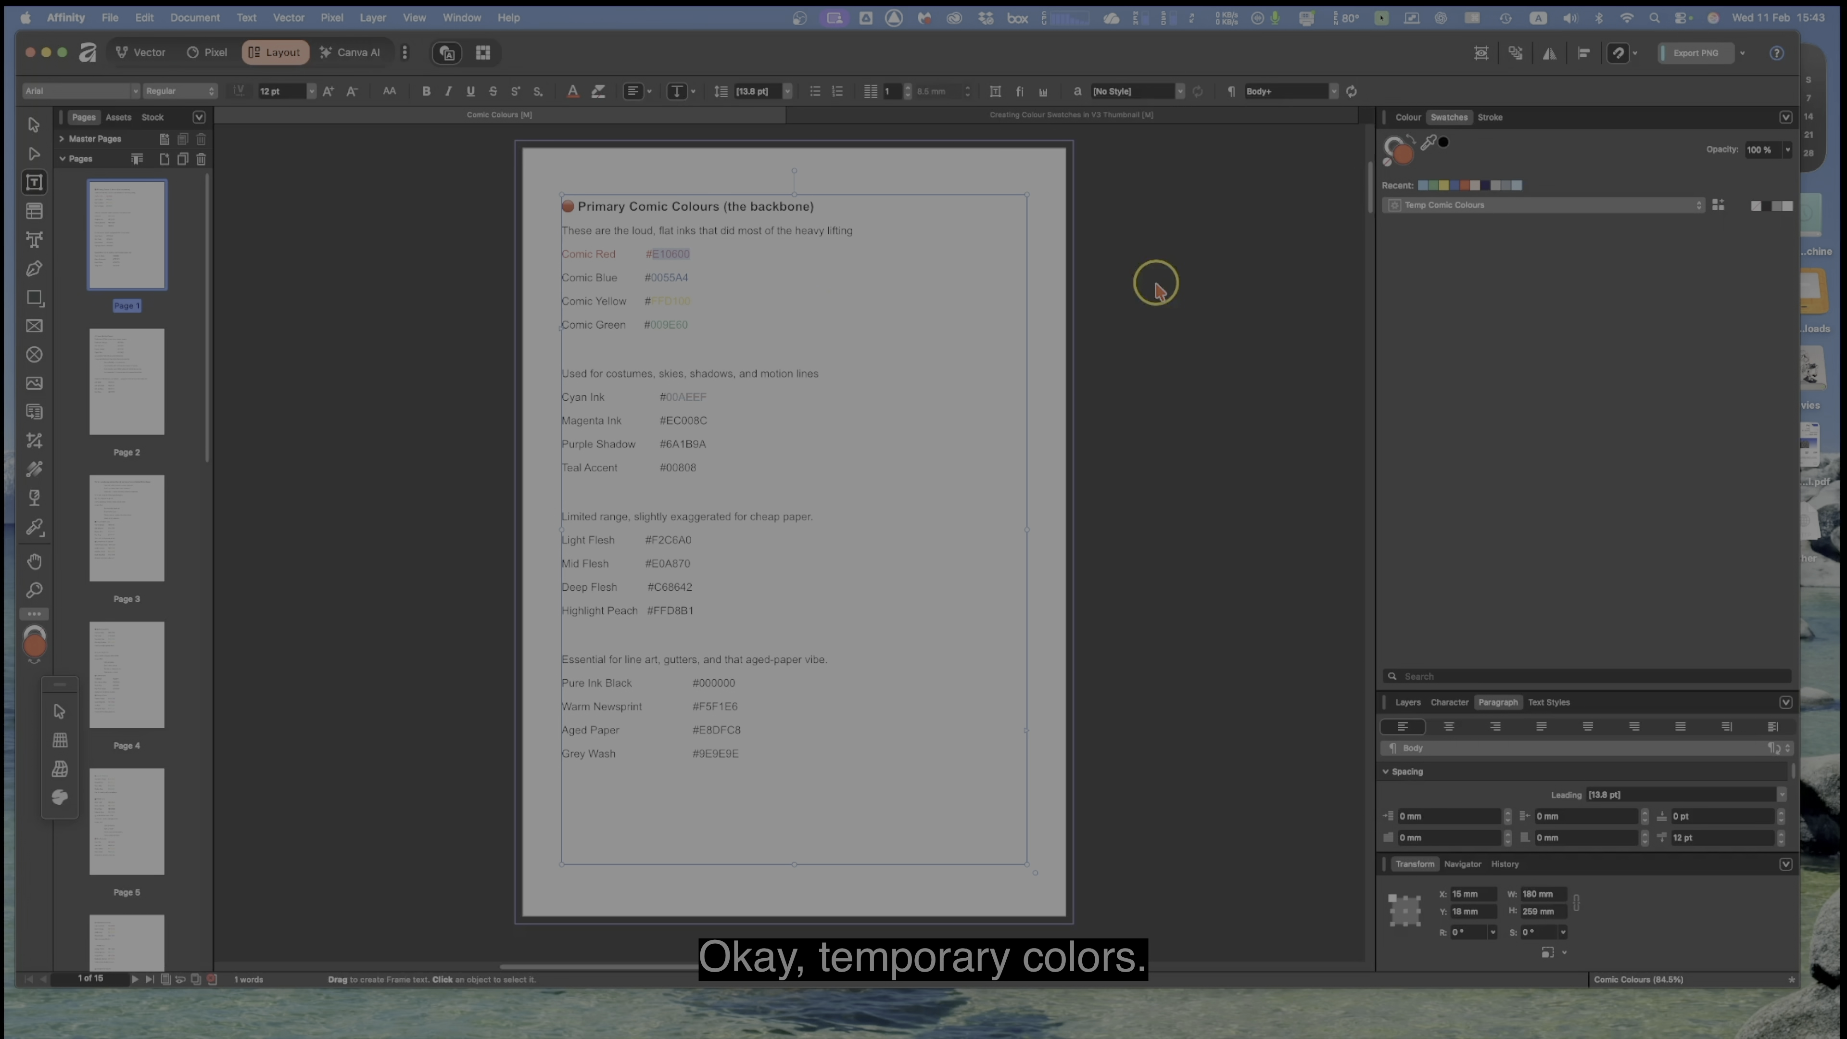
click(1487, 212)
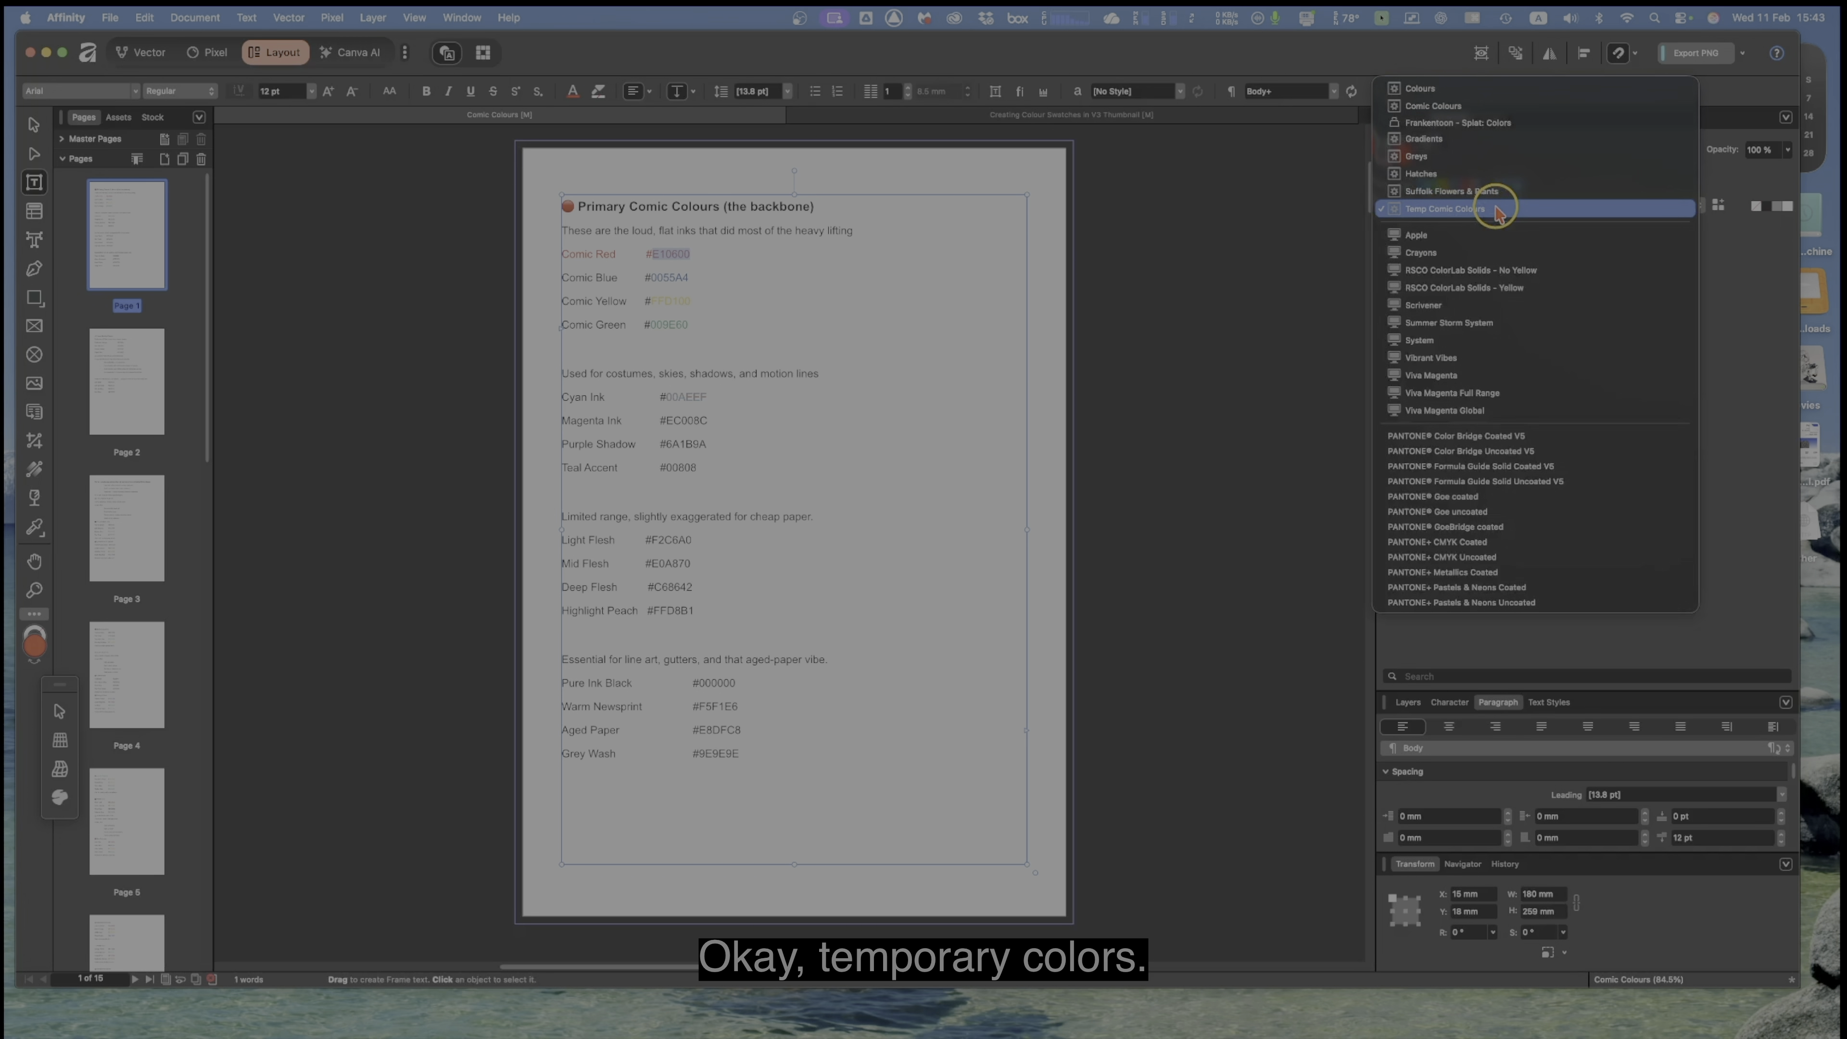
click(1495, 209)
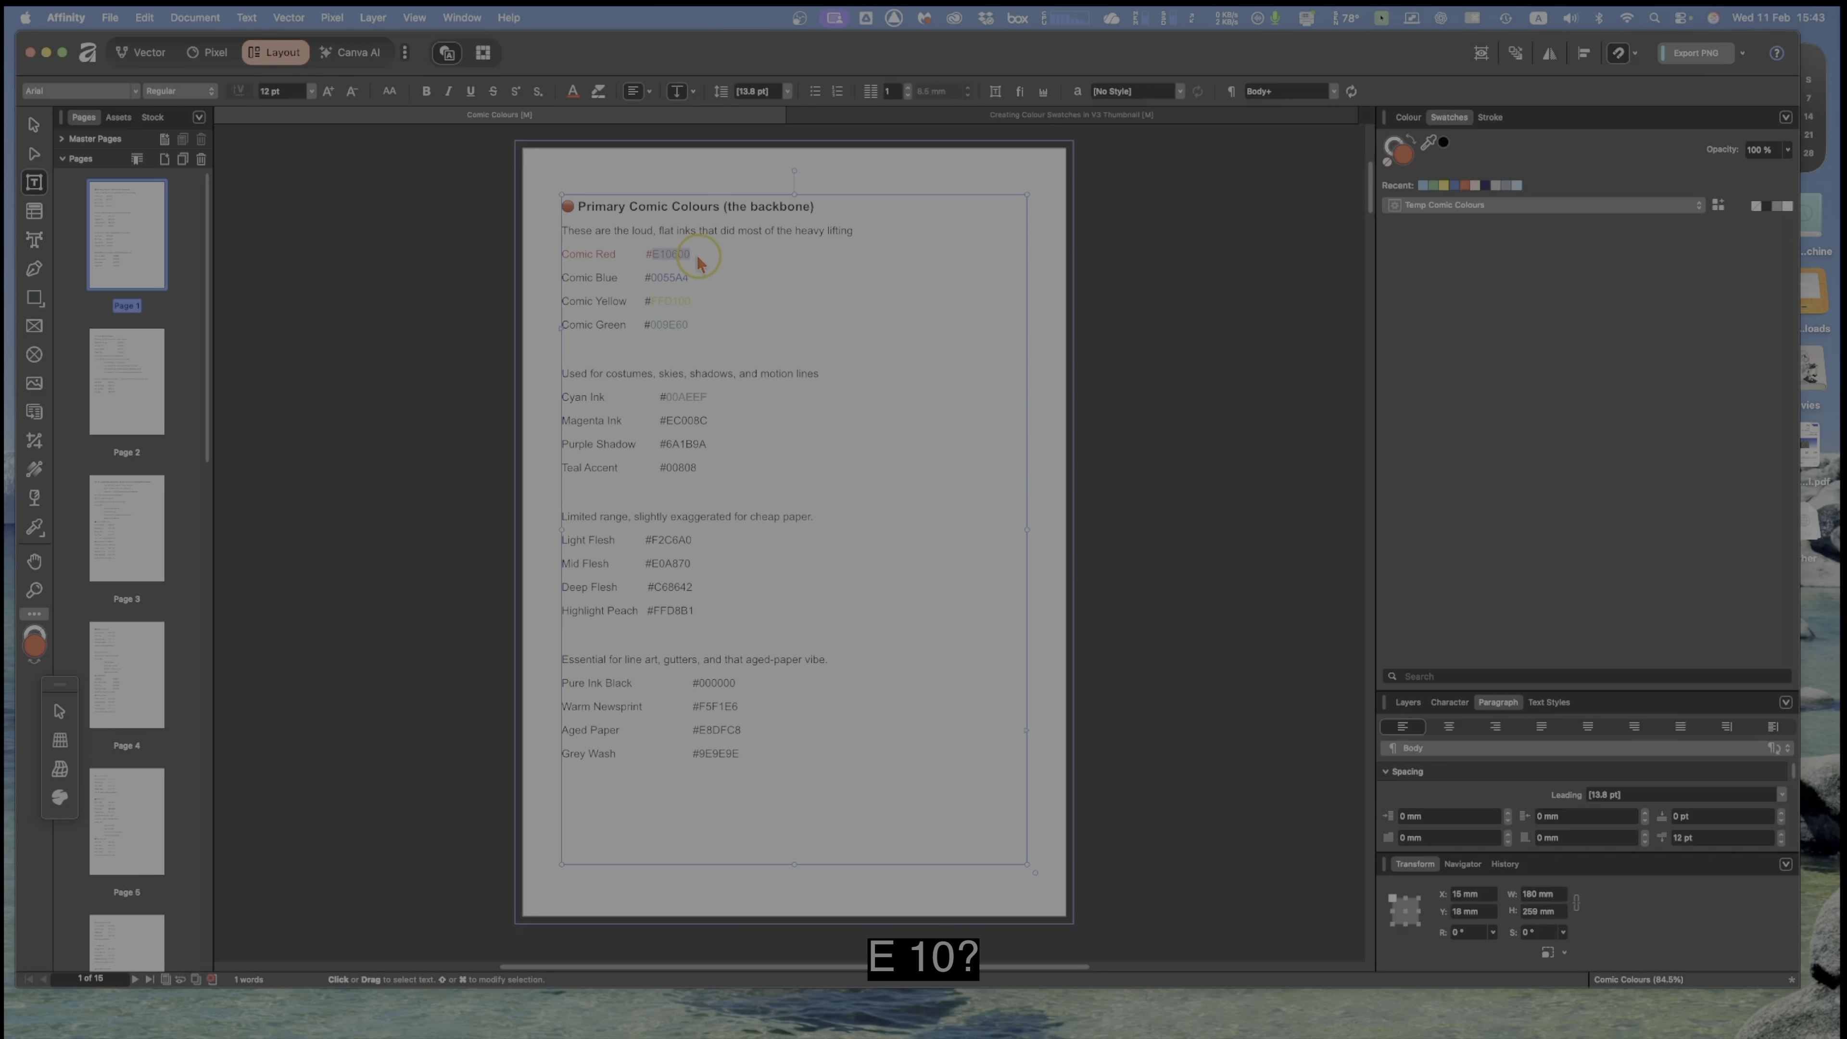
click(673, 254)
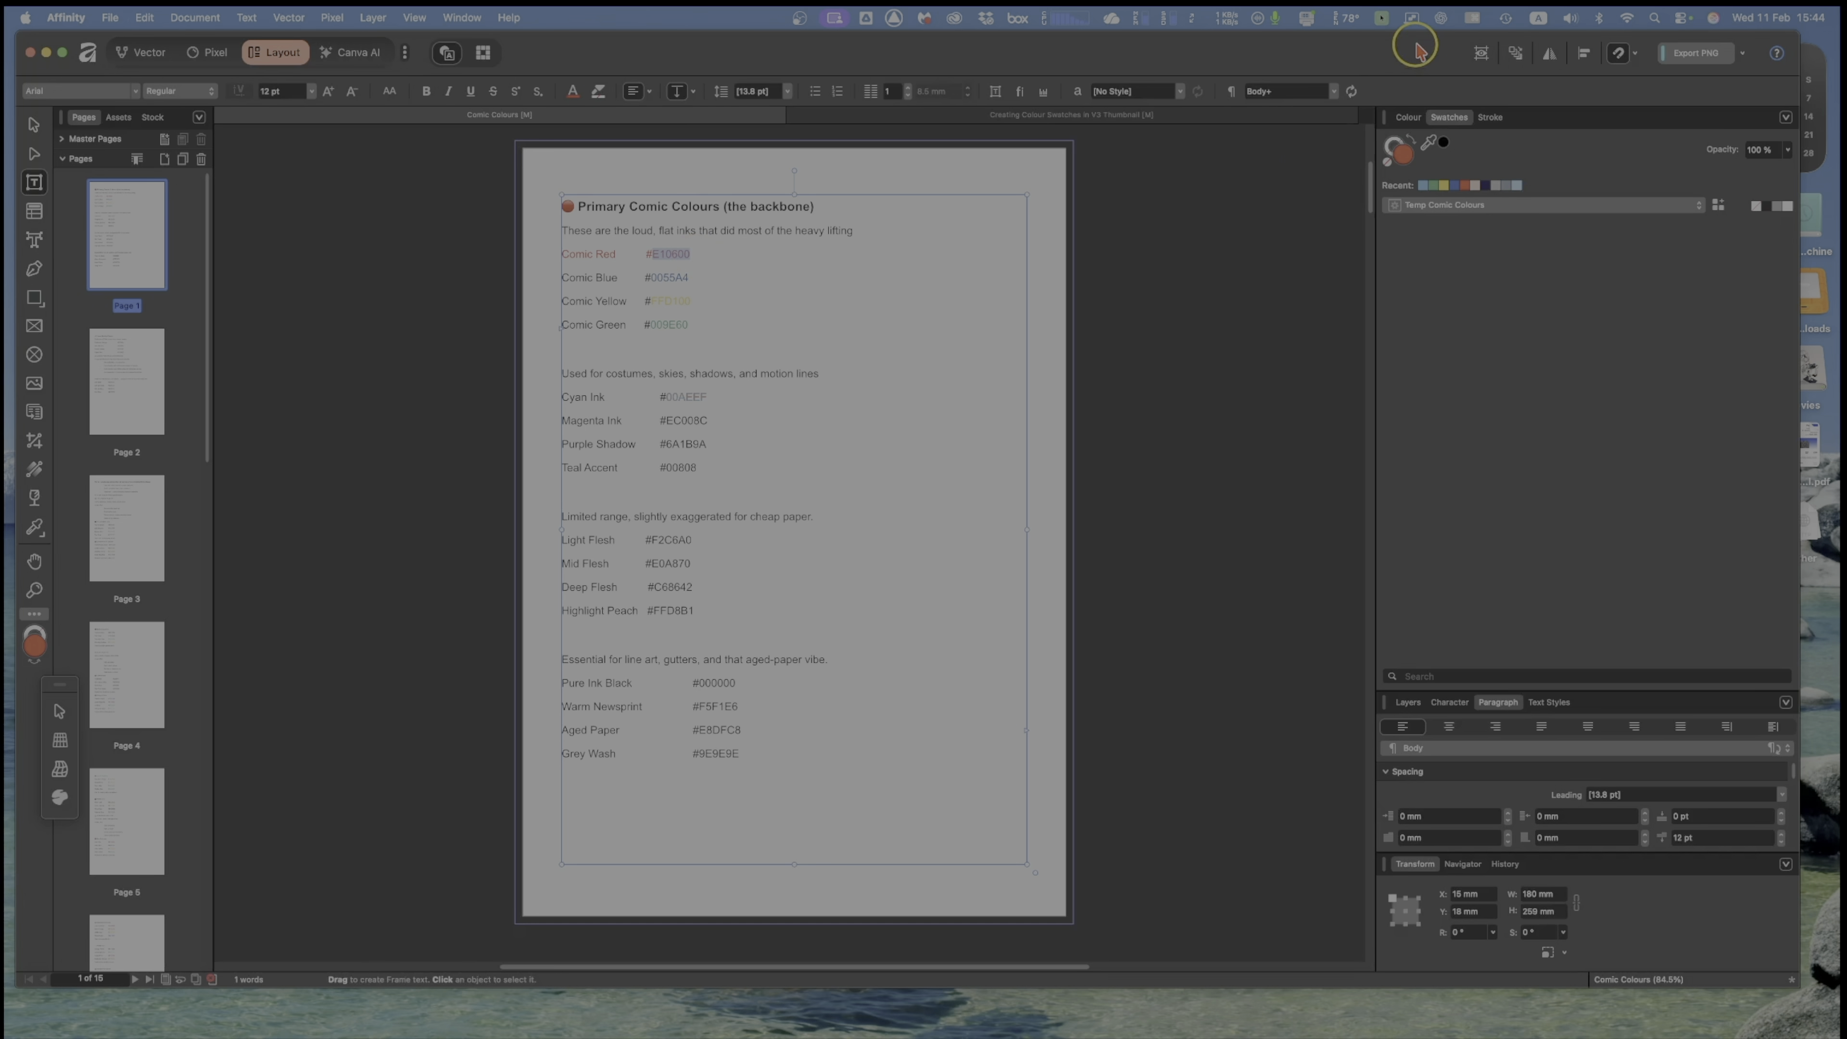
Step: Start keystroke casting in KeyCastr
click(1472, 21)
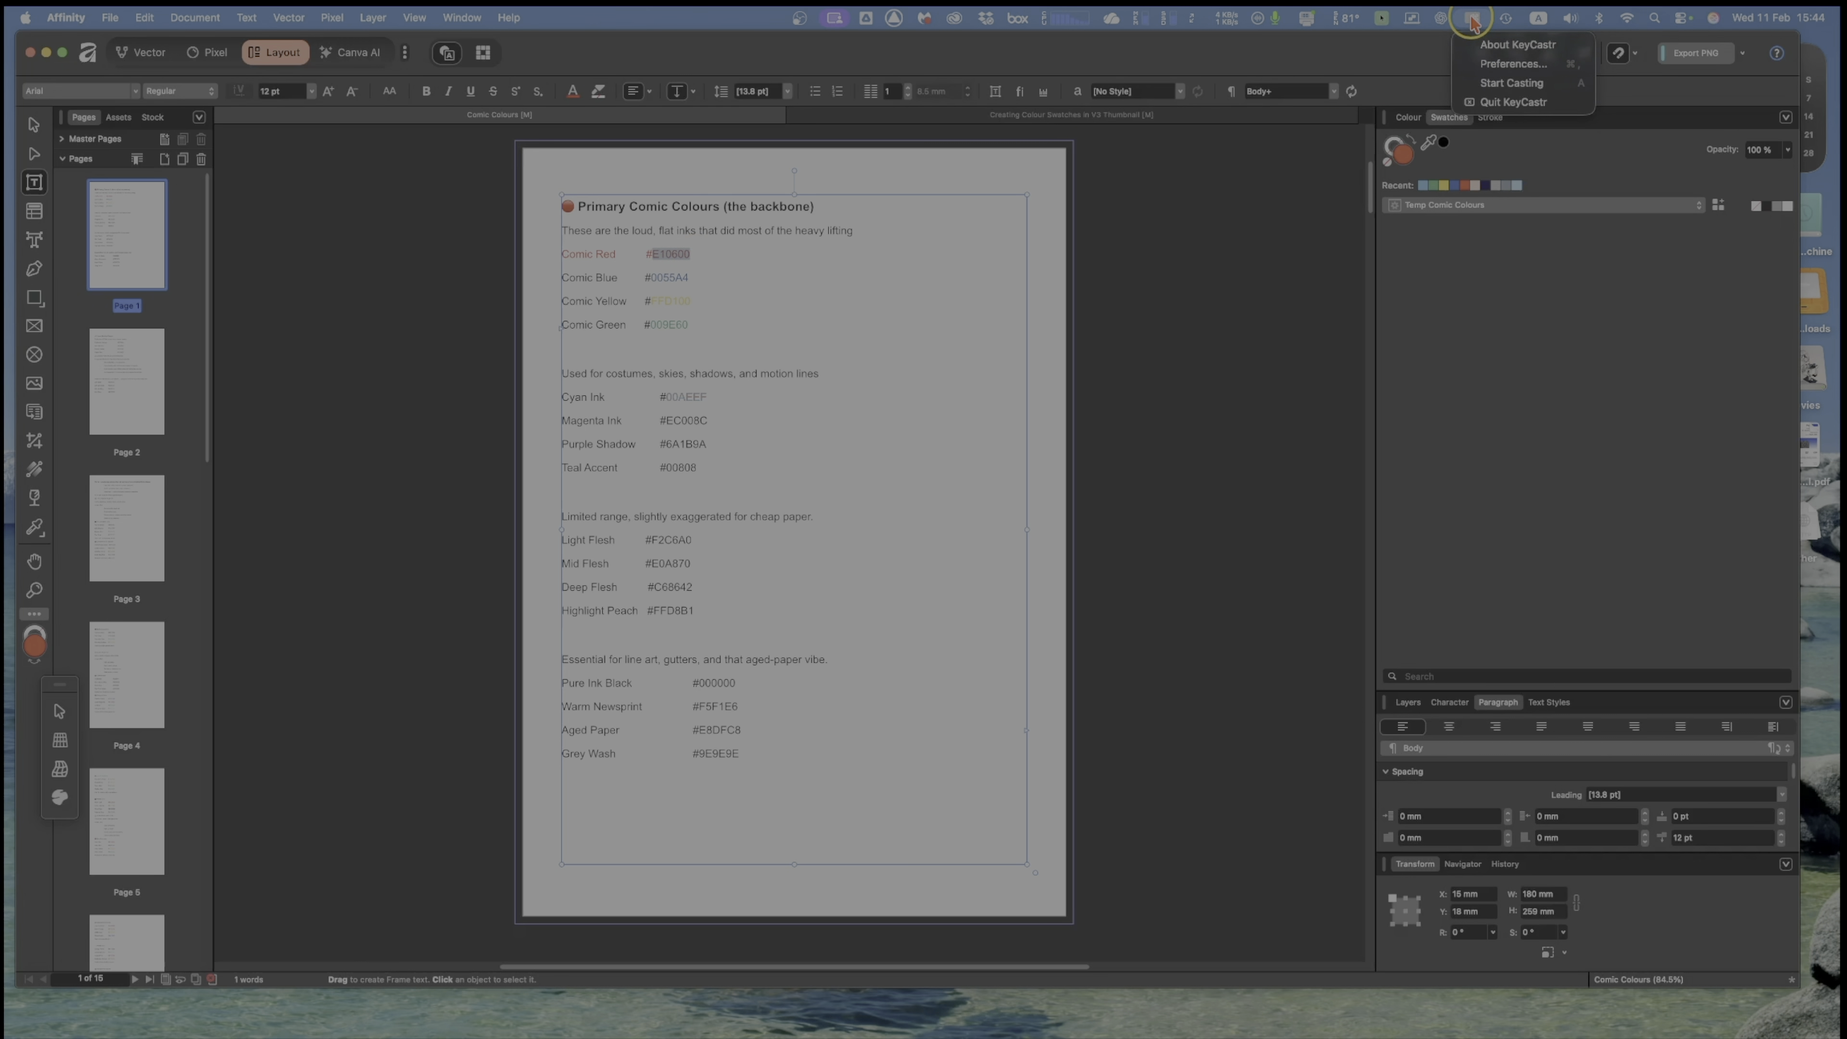
click(1476, 81)
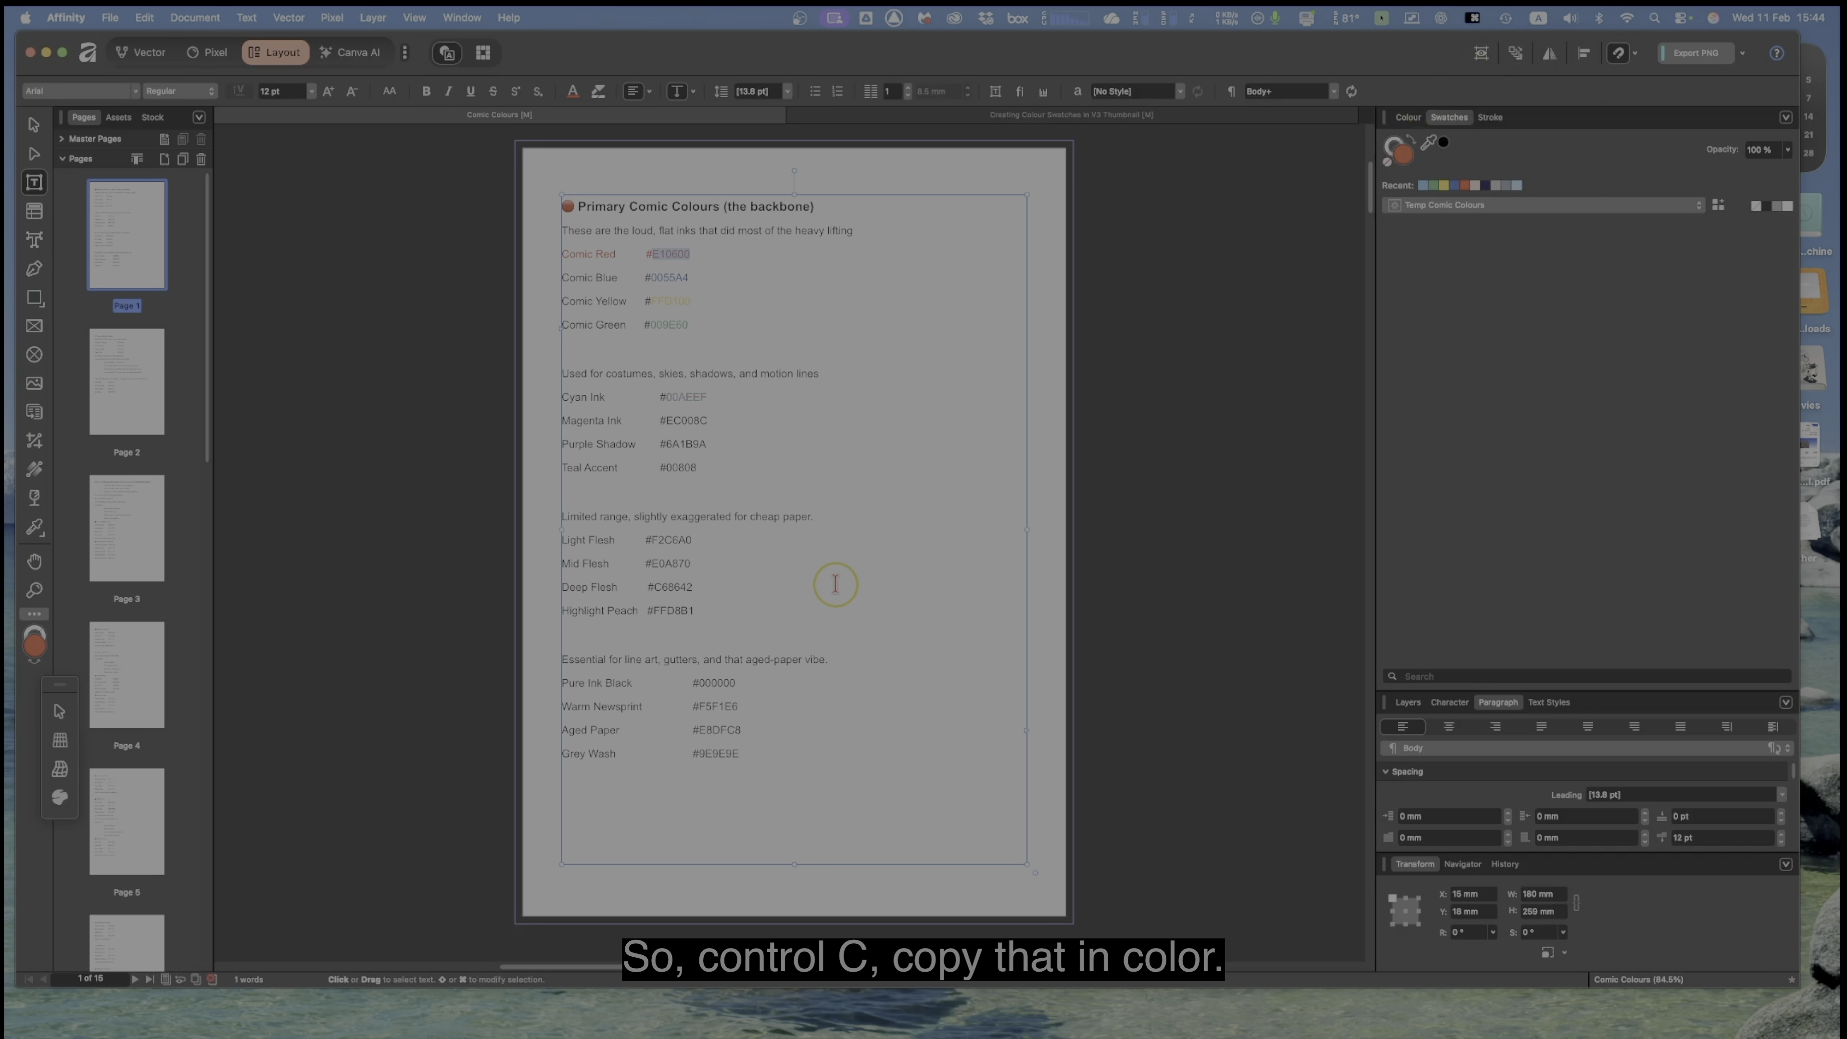
Step: Copy the selected Comic Red hex code E10600 and paste it as the current colour's hex value
key(super+c)
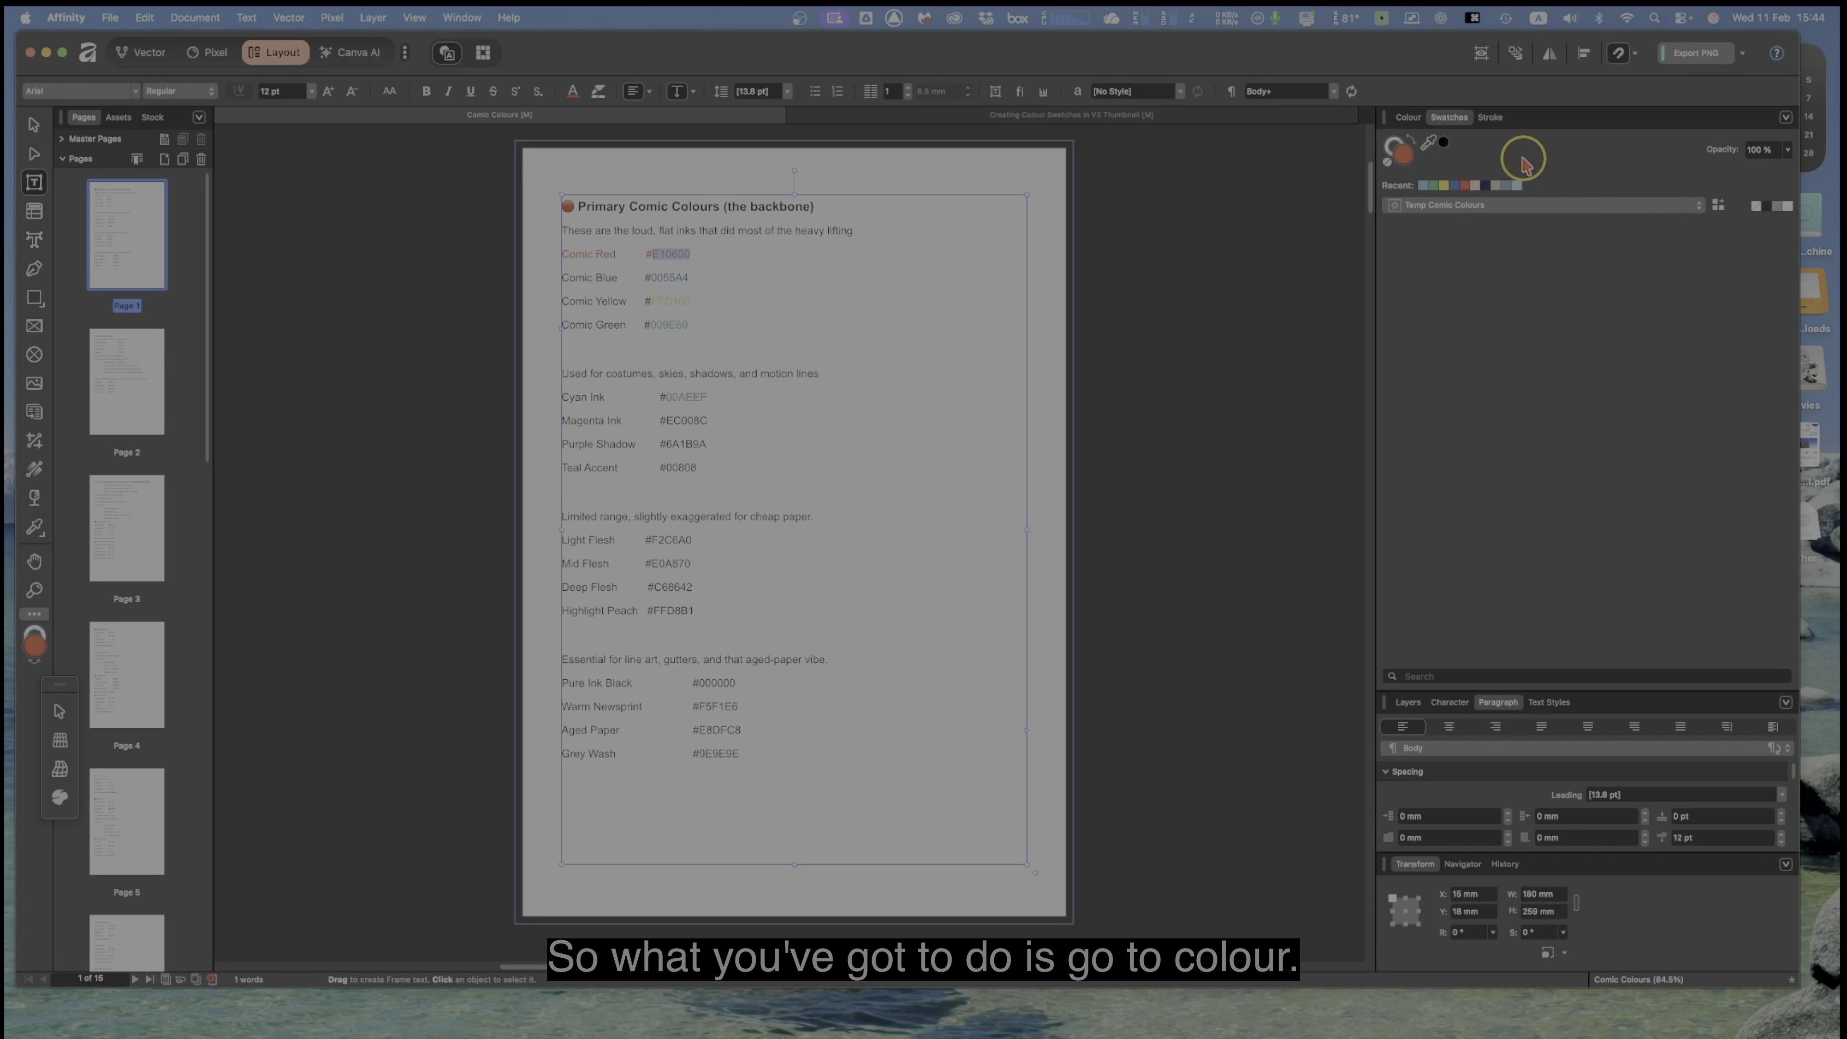
click(1408, 121)
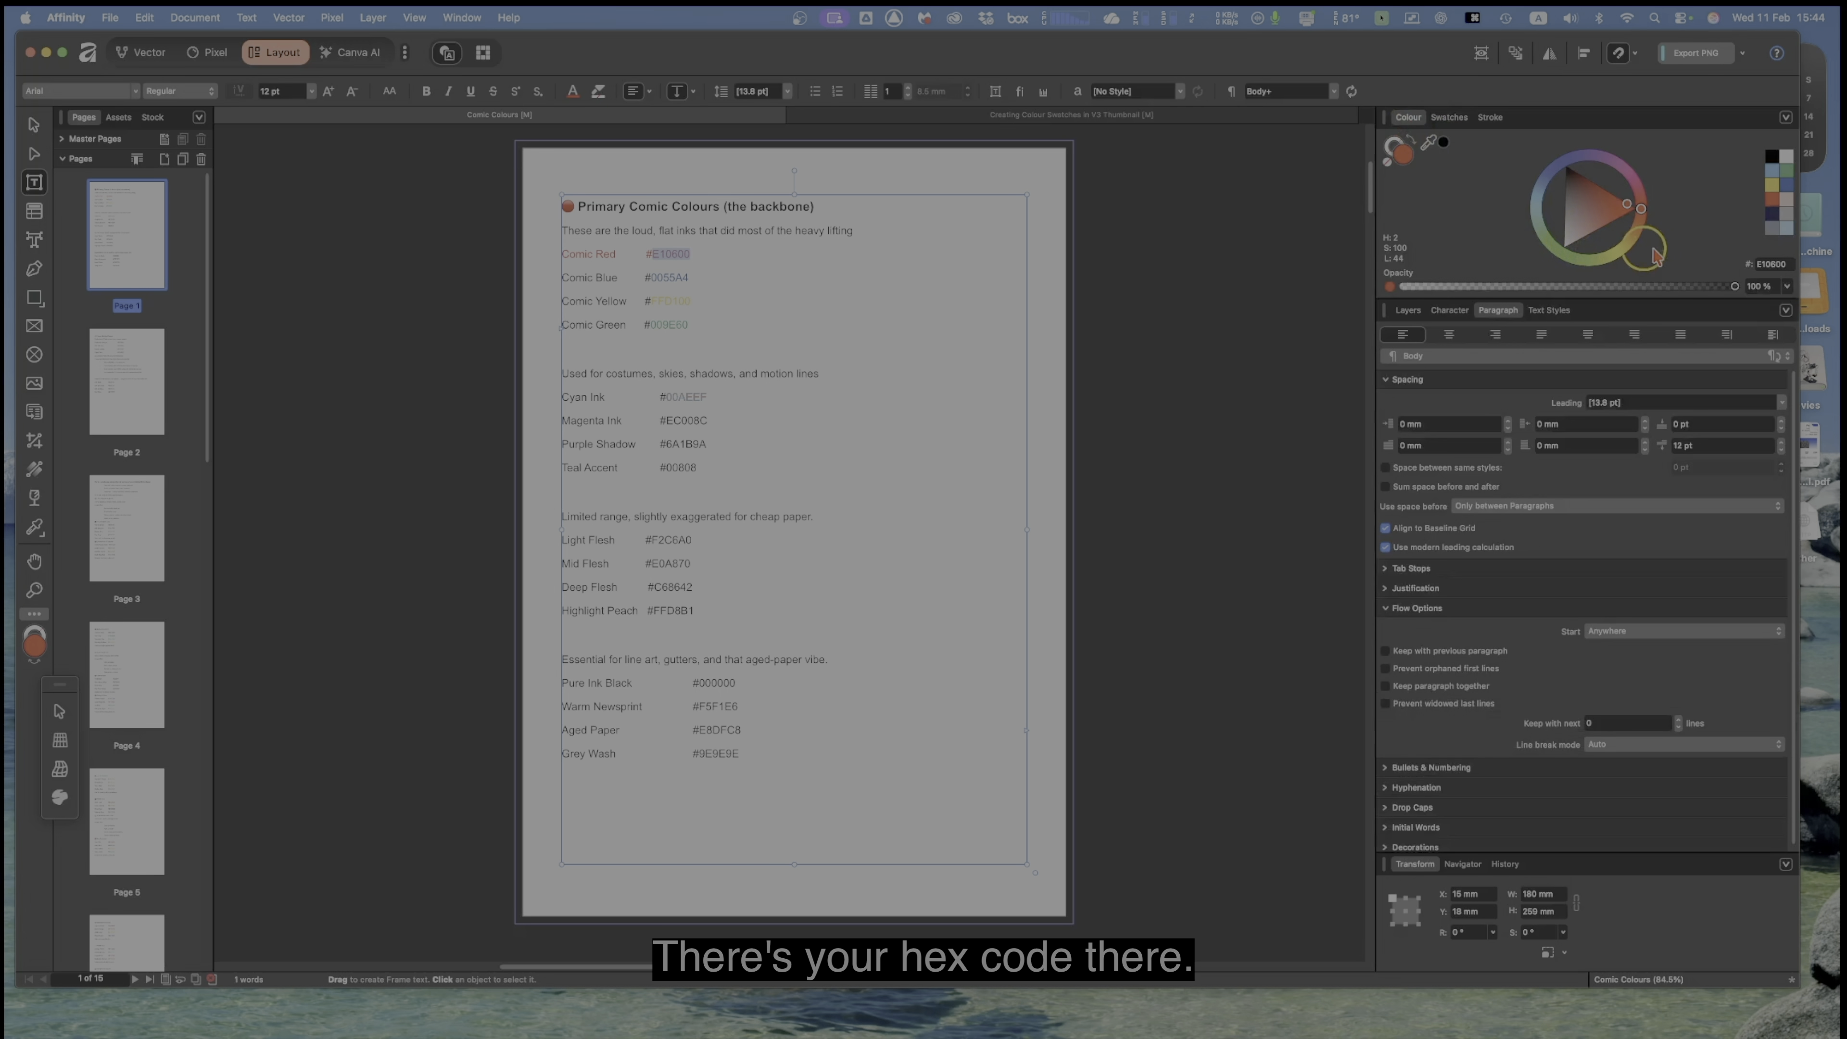
click(1771, 264)
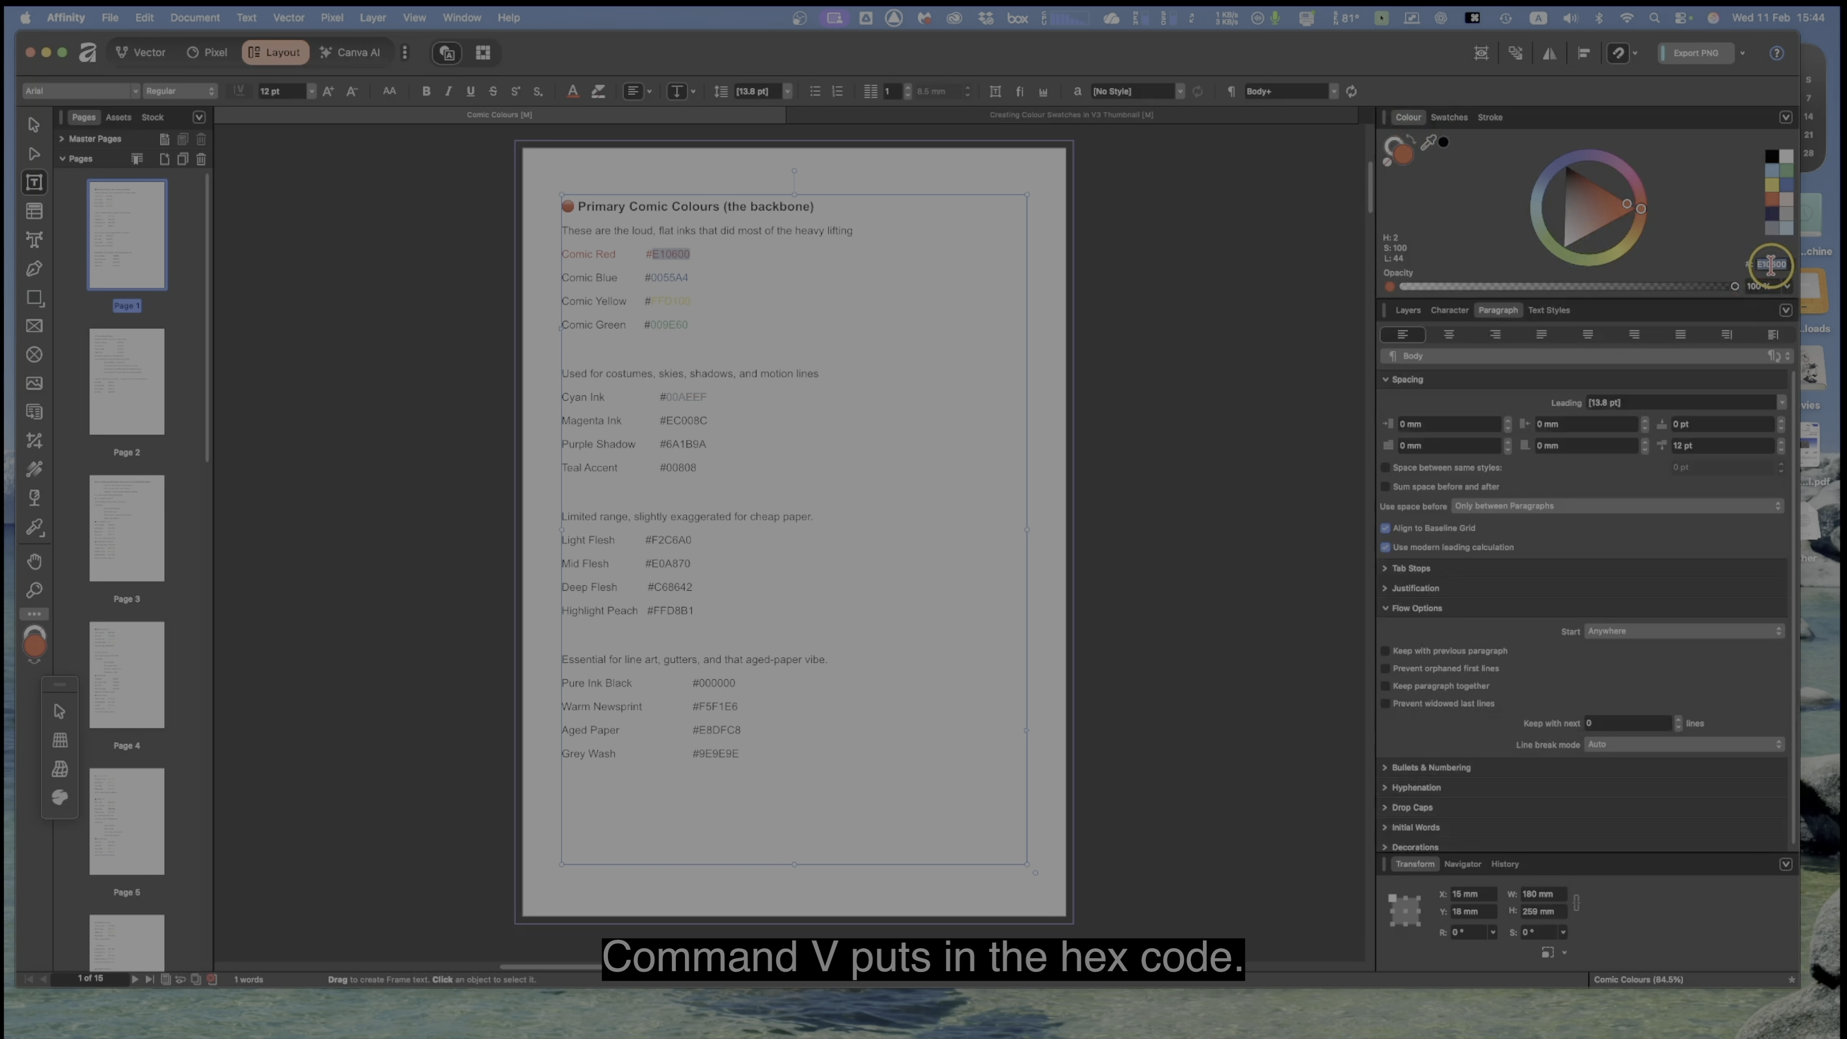
key(super+v)
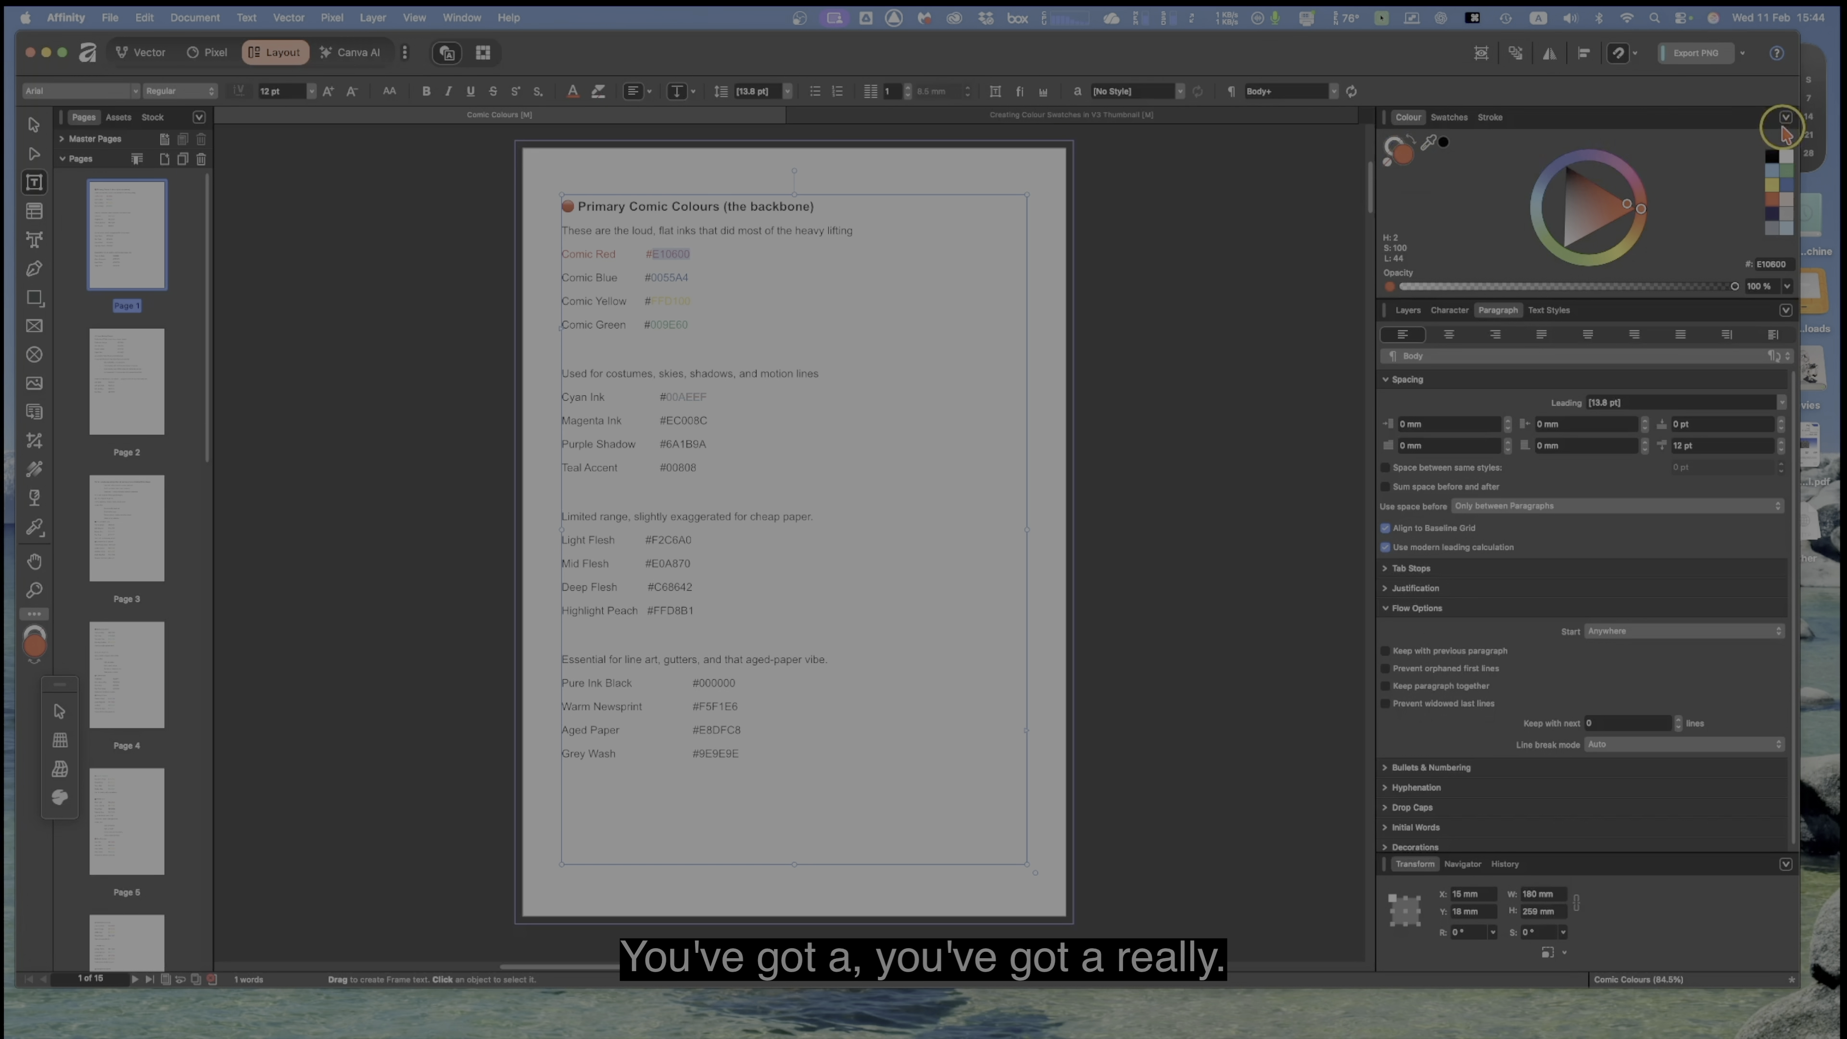
Step: Add the current Comic Red colour as a swatch in the Temp Comic Colours palette and display that palette
click(1409, 166)
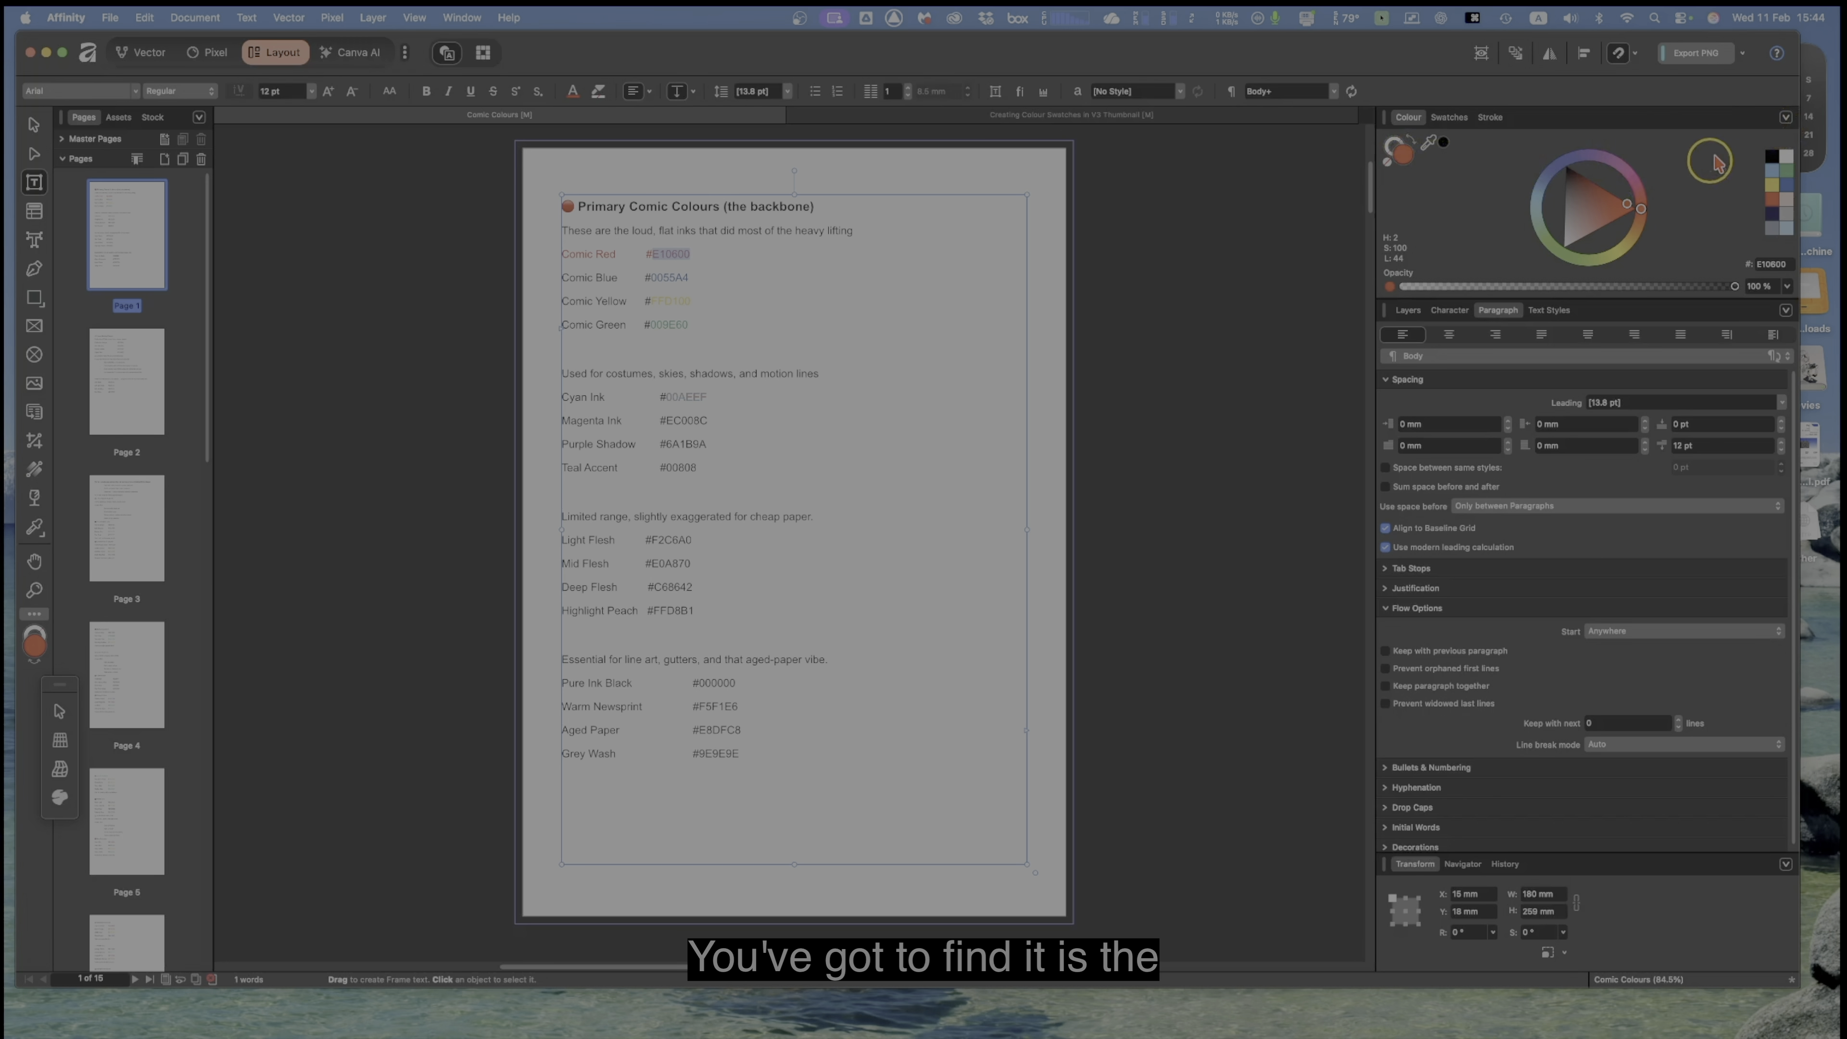
click(1786, 119)
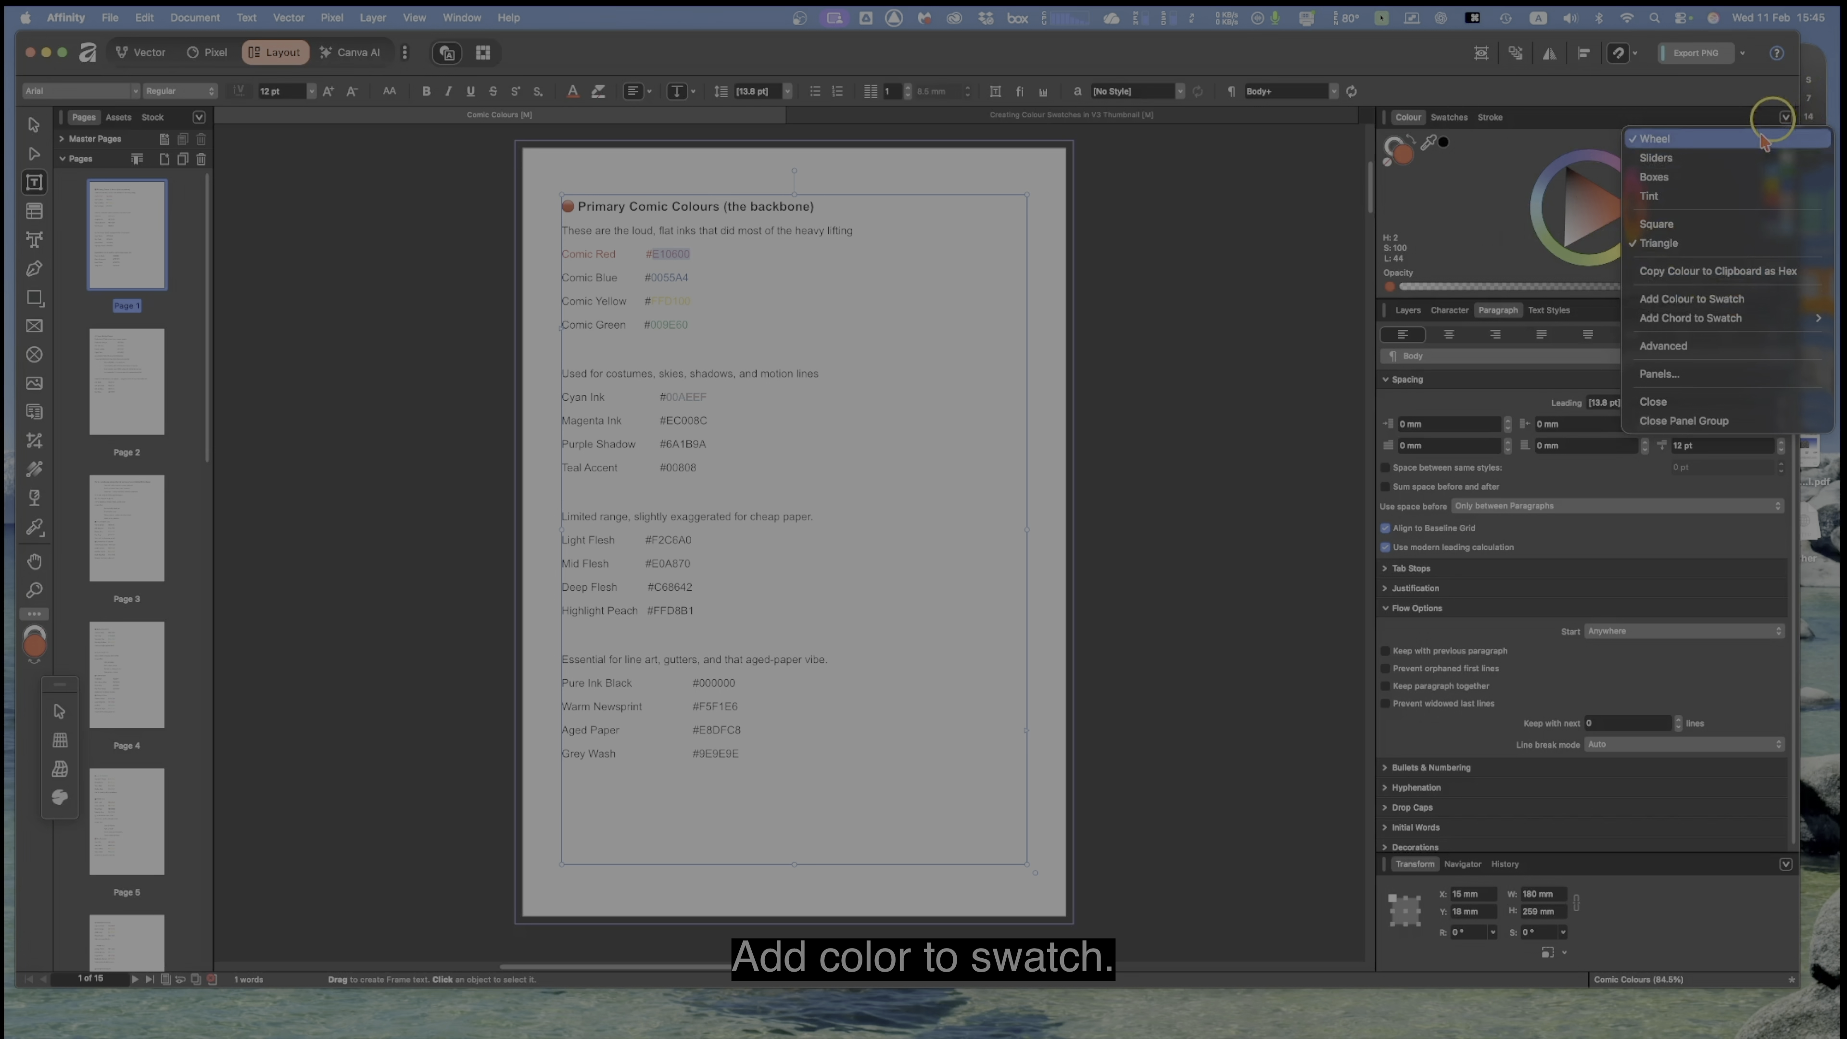
click(1689, 300)
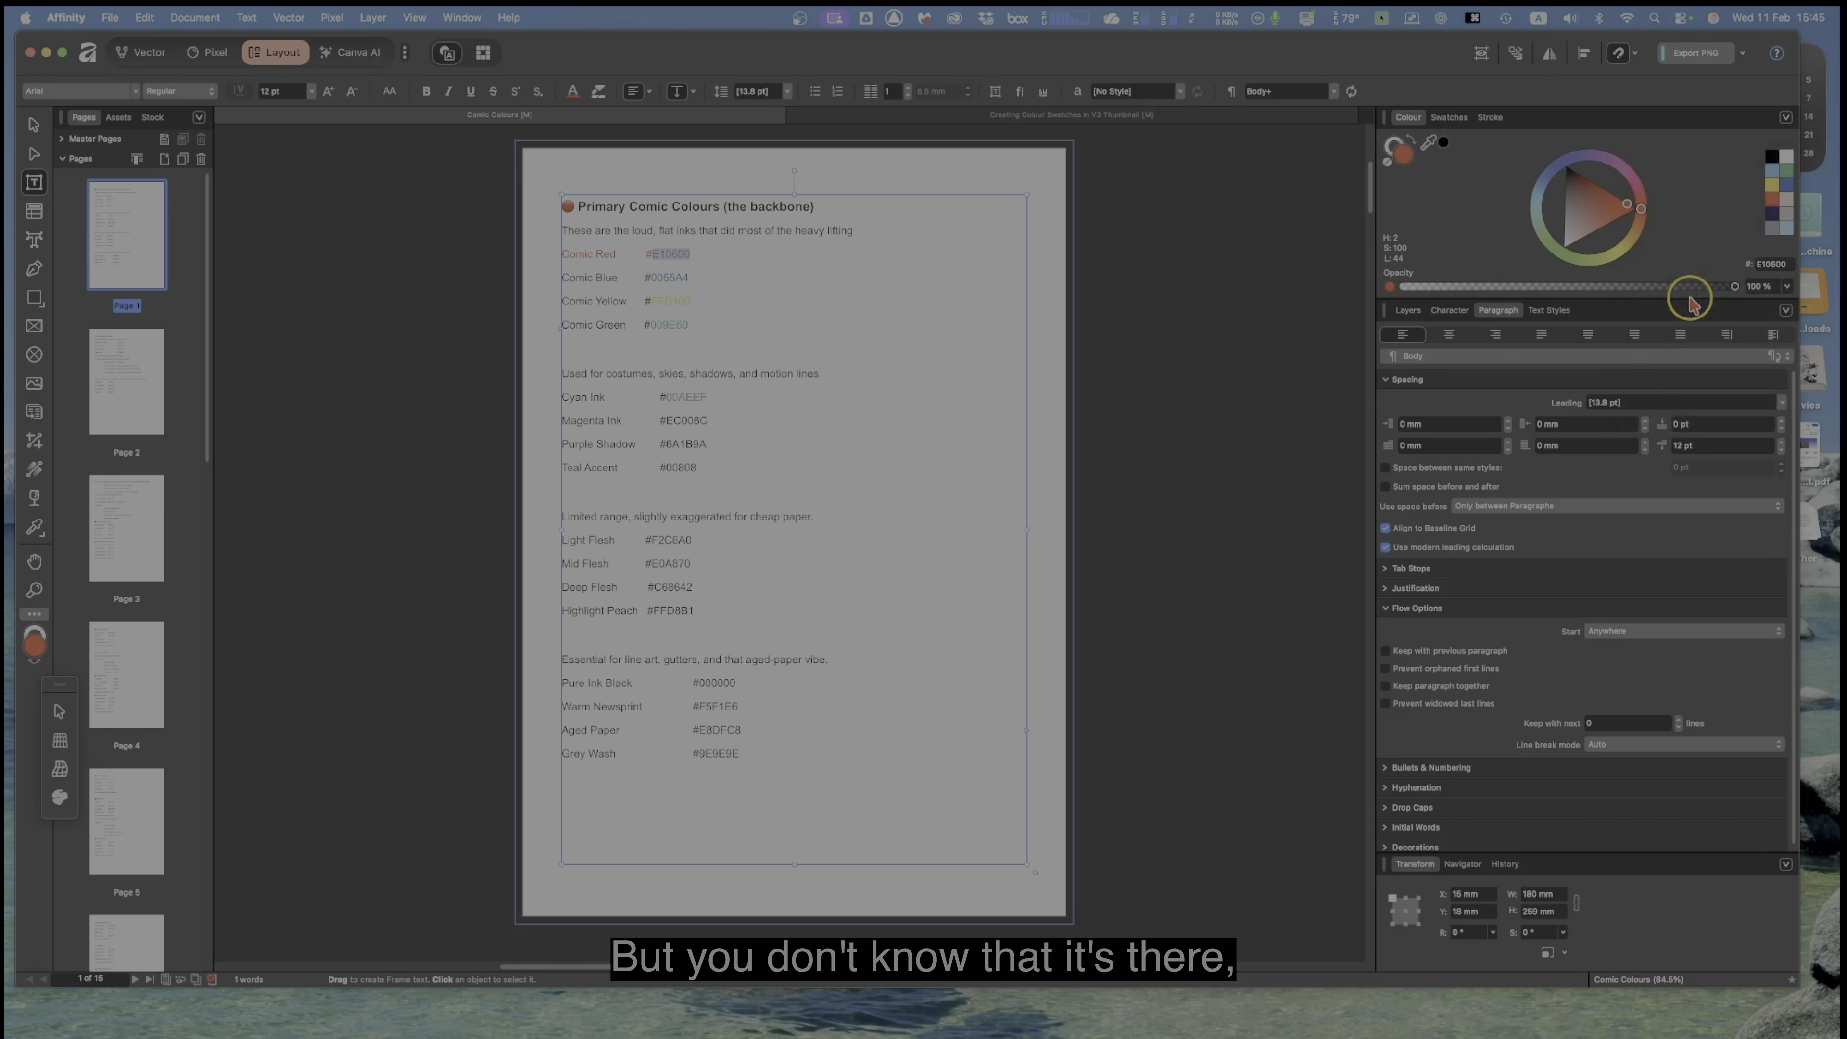
click(1455, 122)
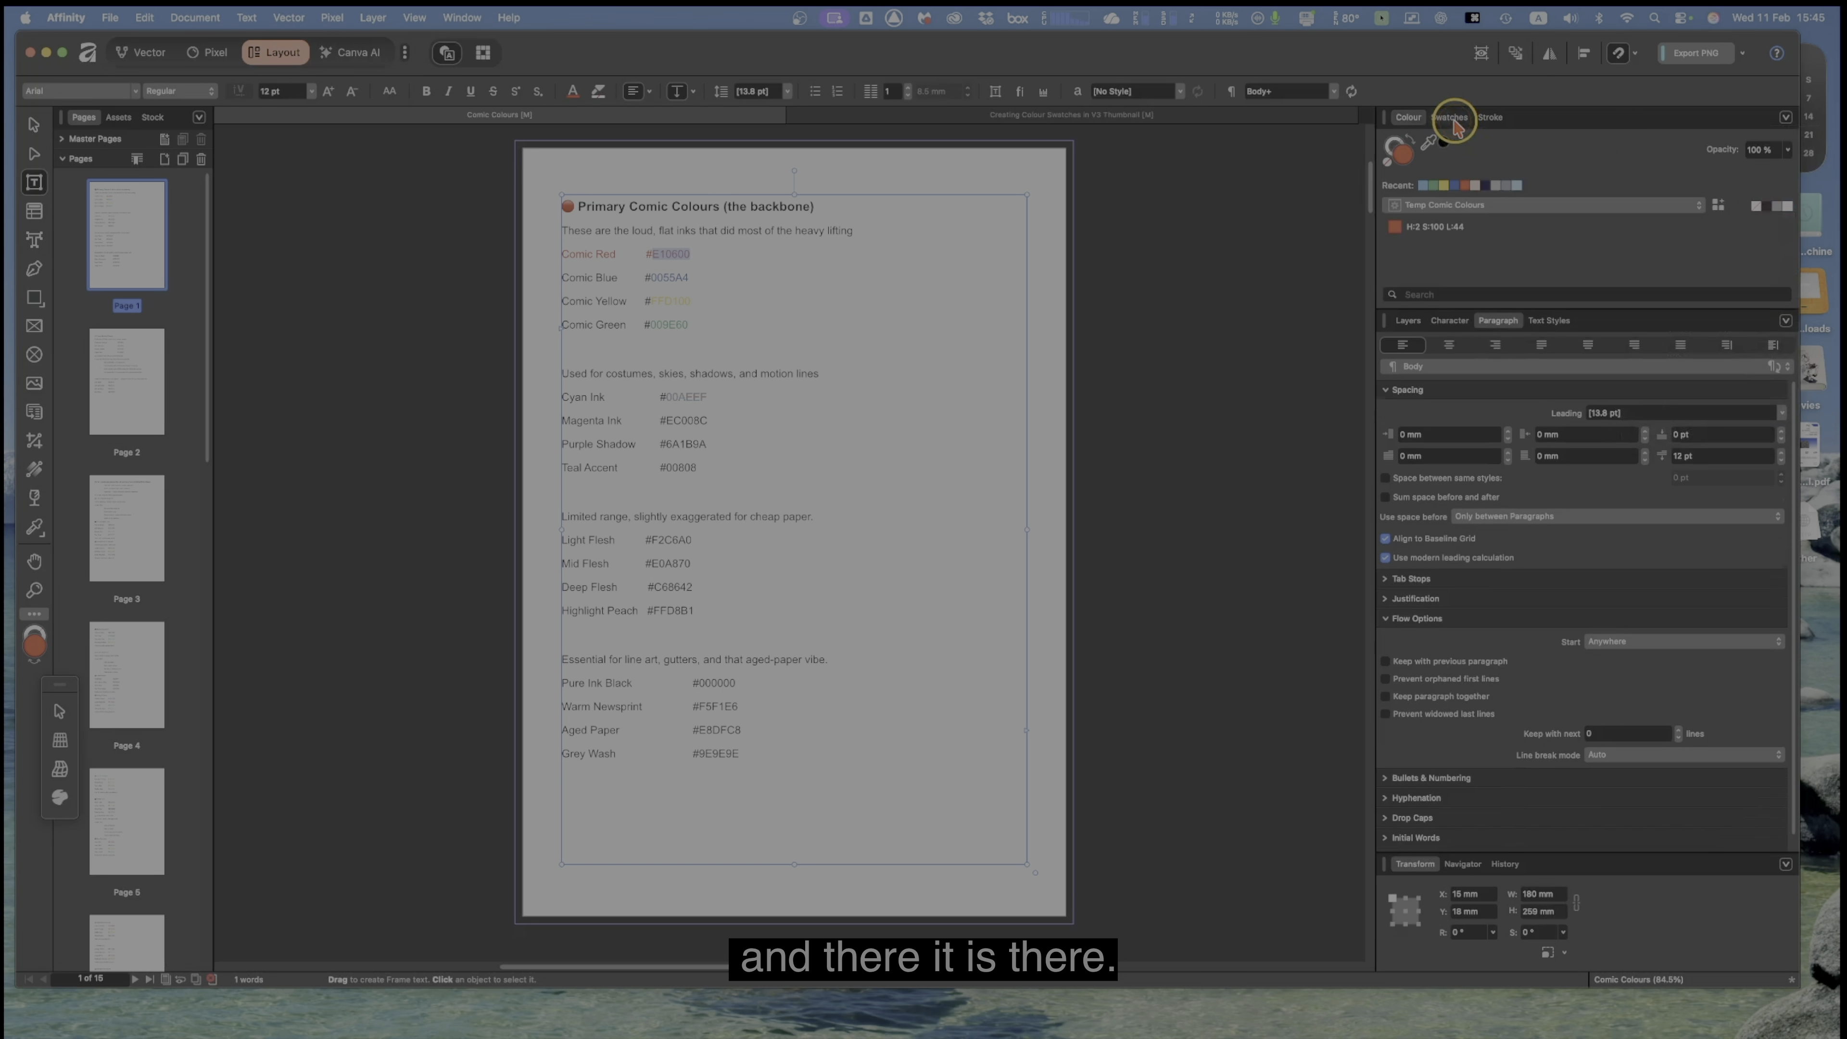
Step: Rename the red swatch "Comic Red H:2 S:100 L:44", keeping its HSL values after the colour name
click(1436, 231)
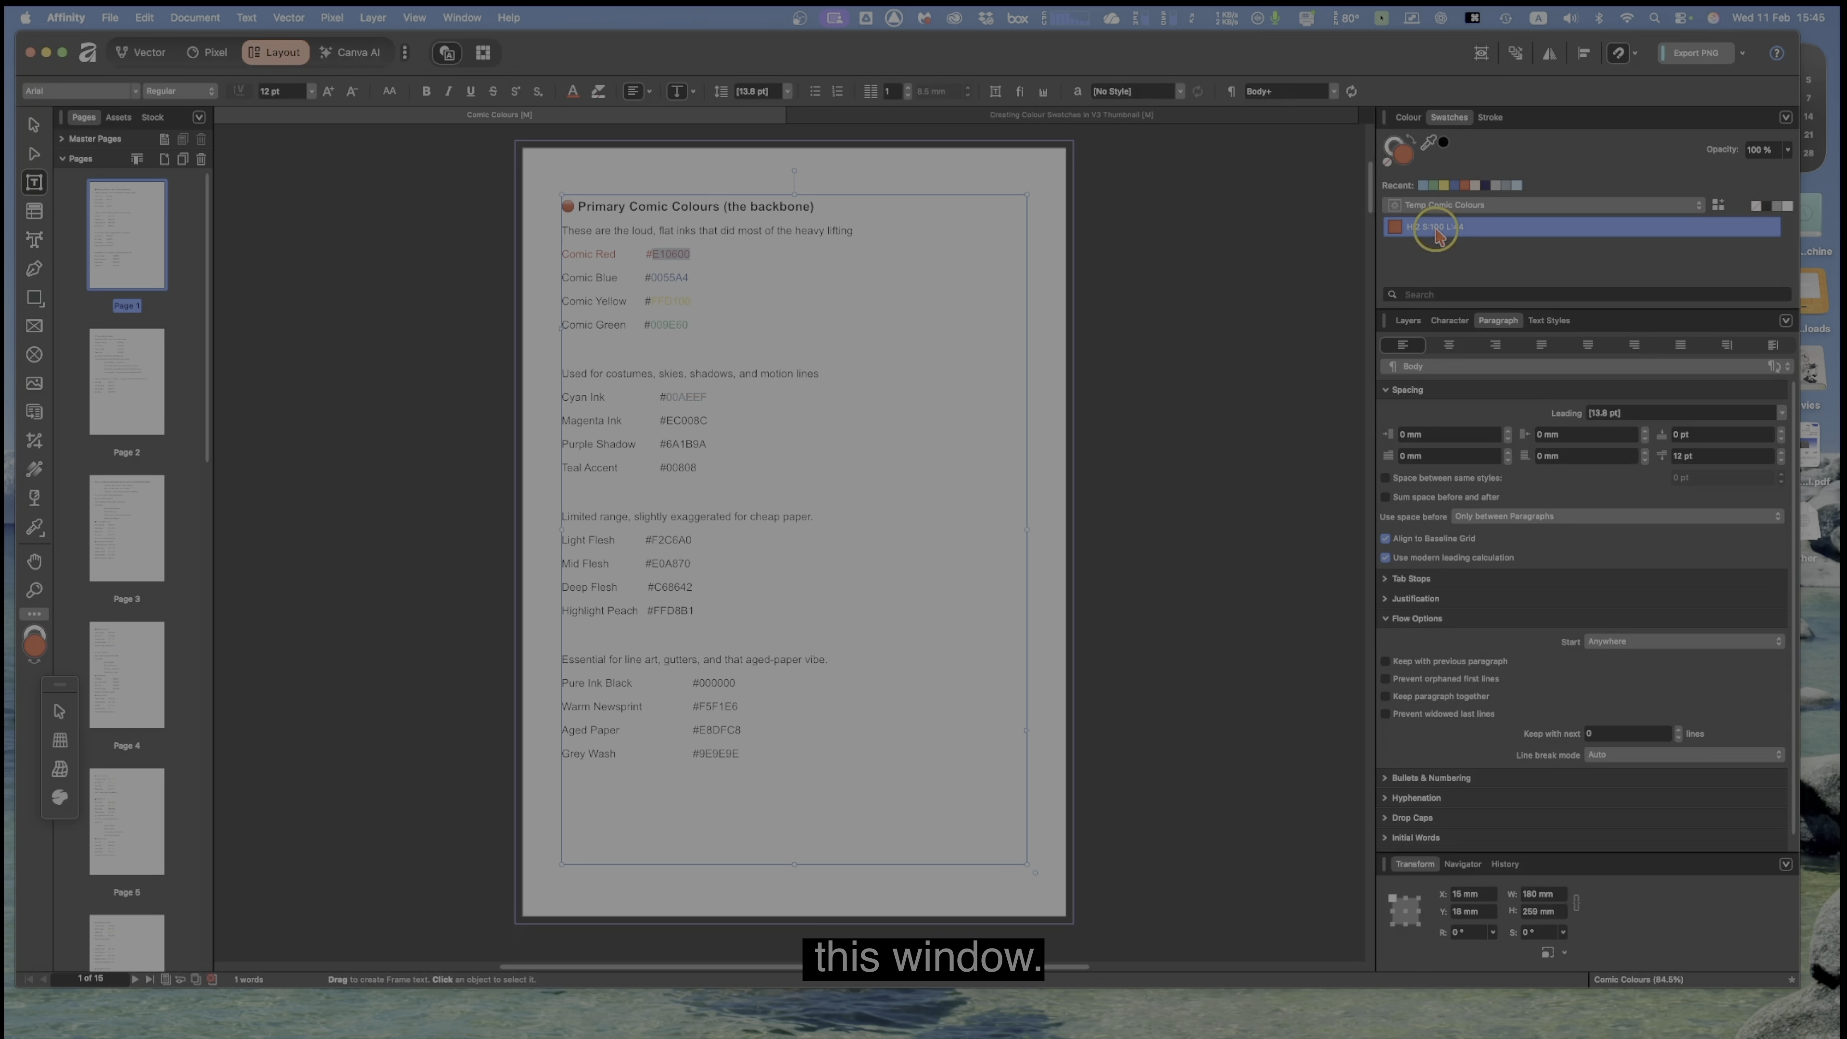
right_click(1437, 233)
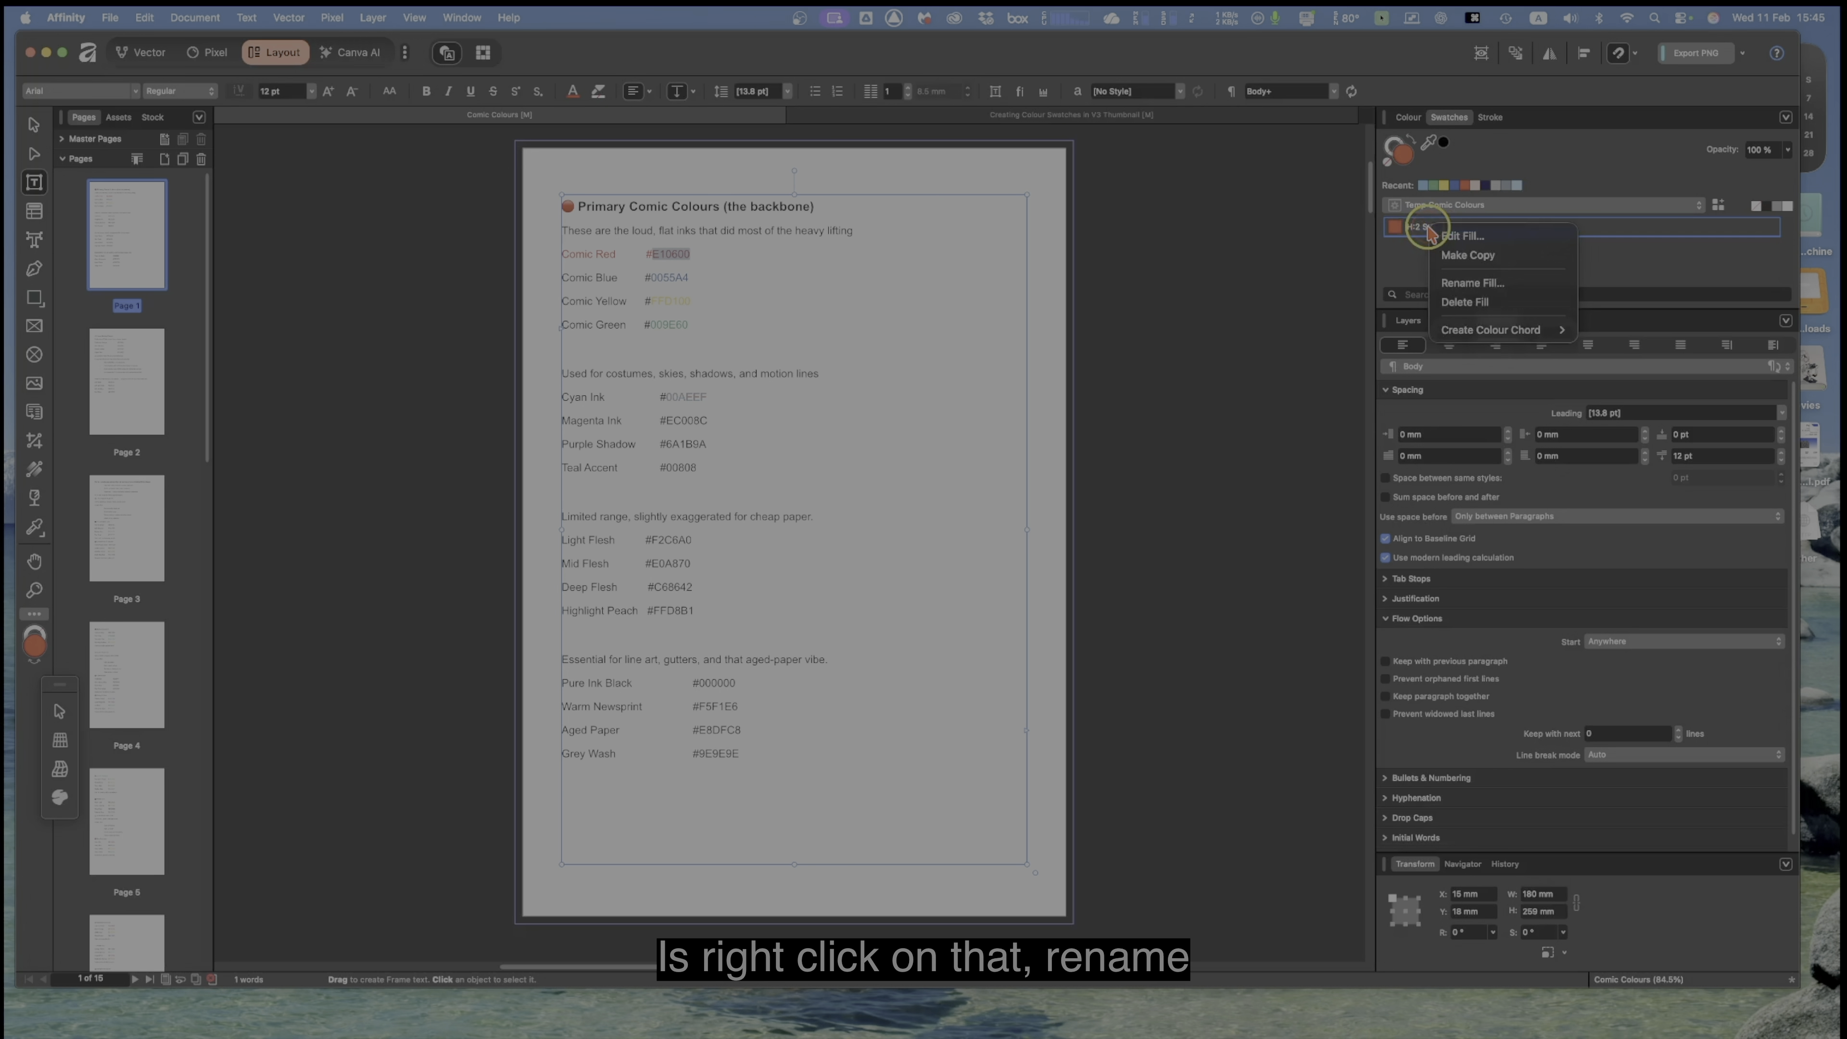
click(1472, 282)
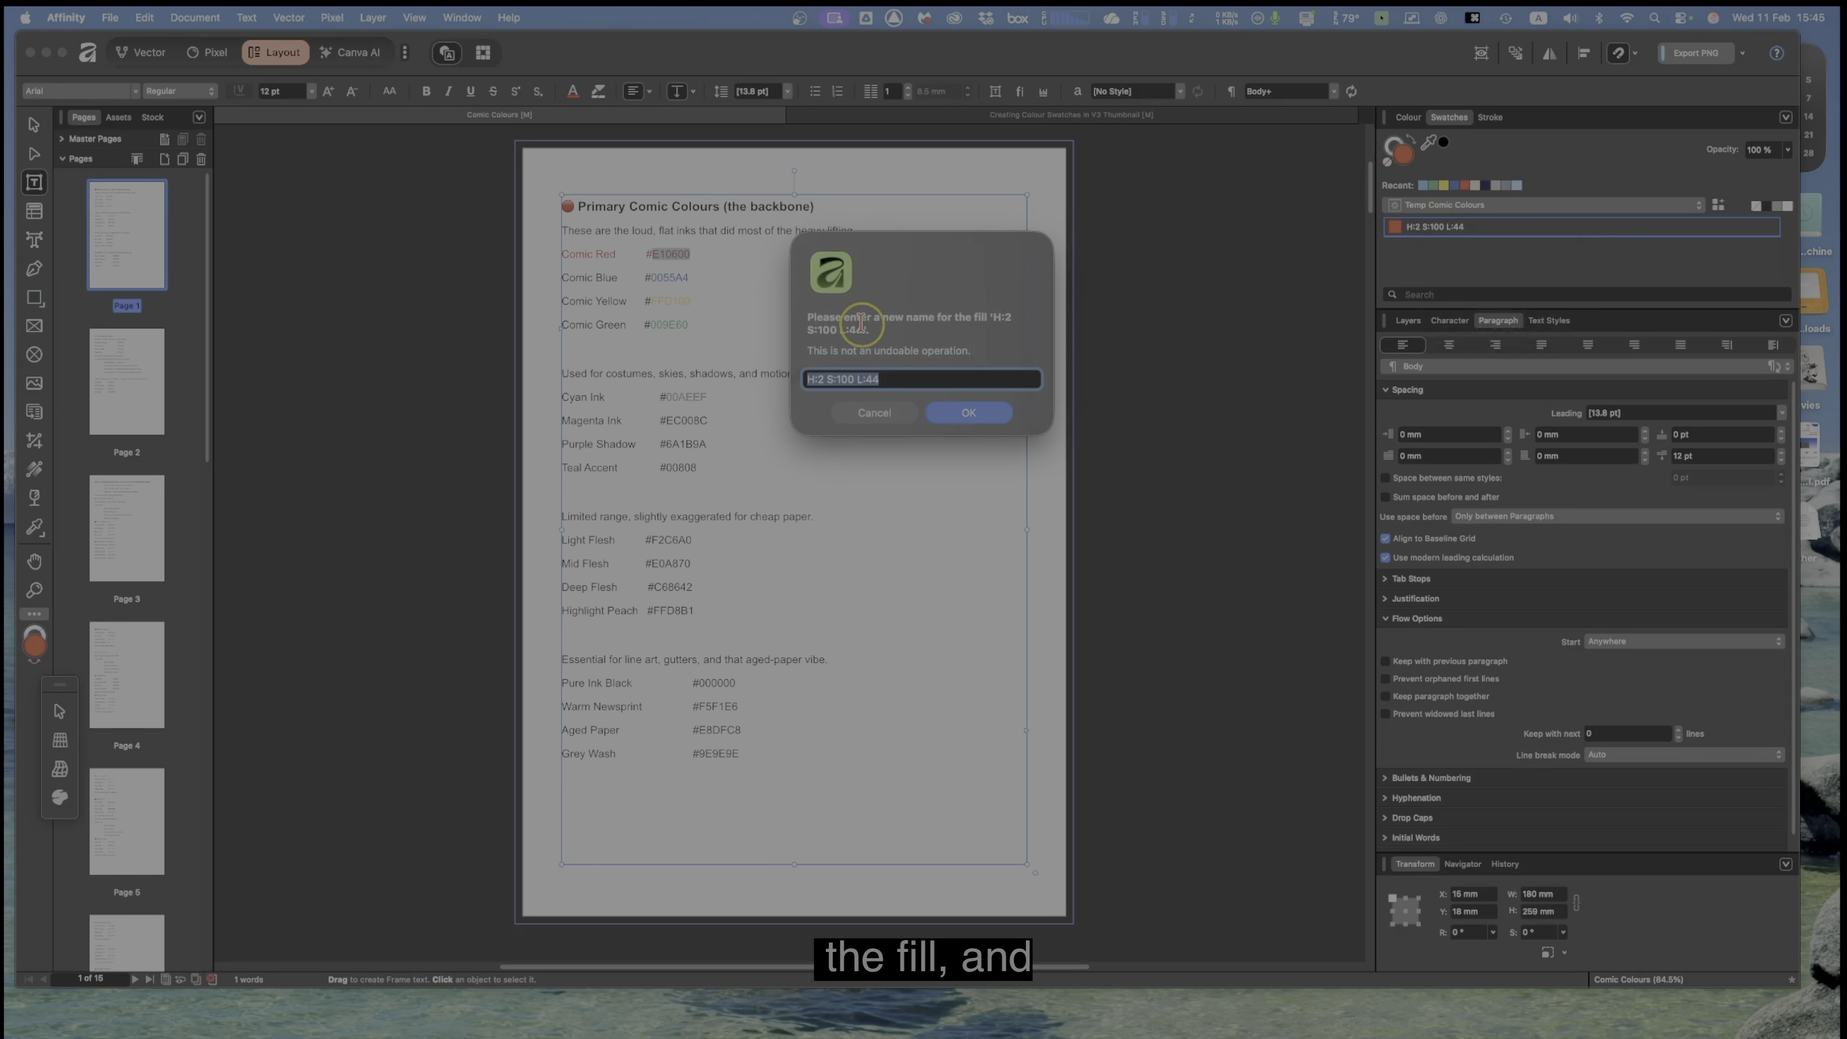
click(818, 382)
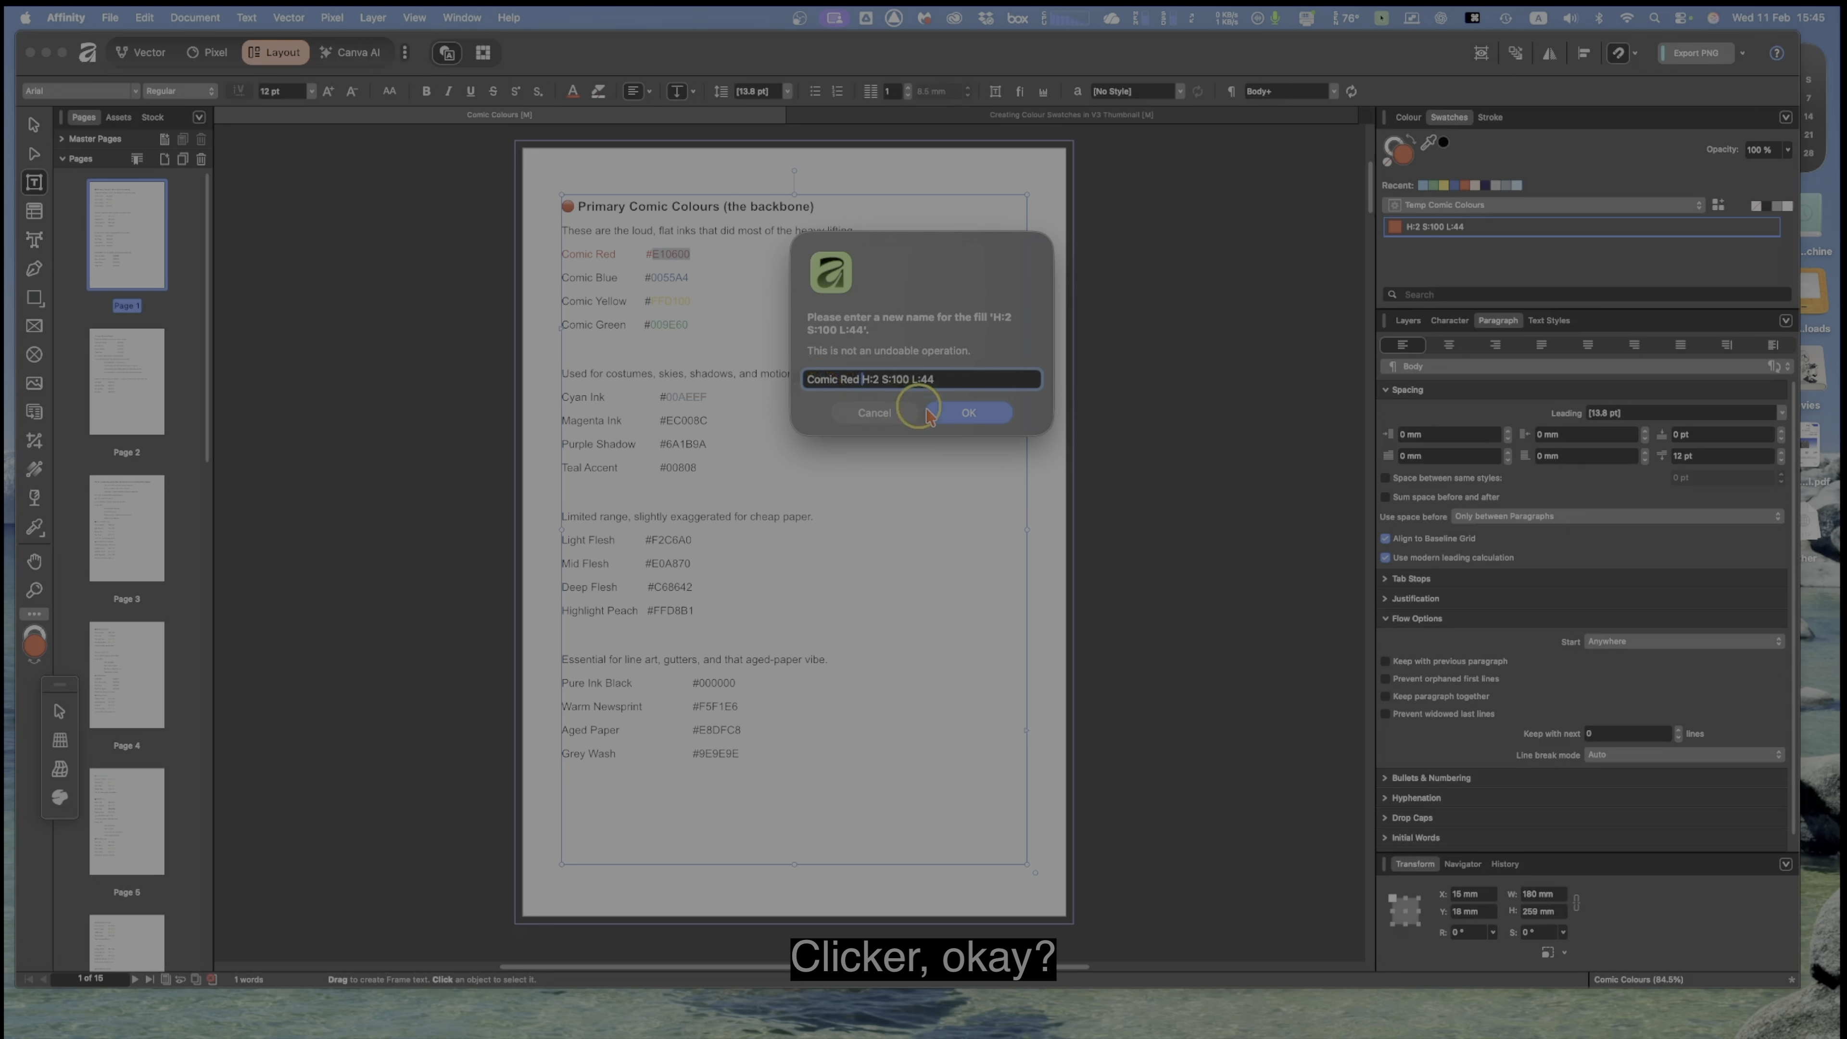
click(969, 415)
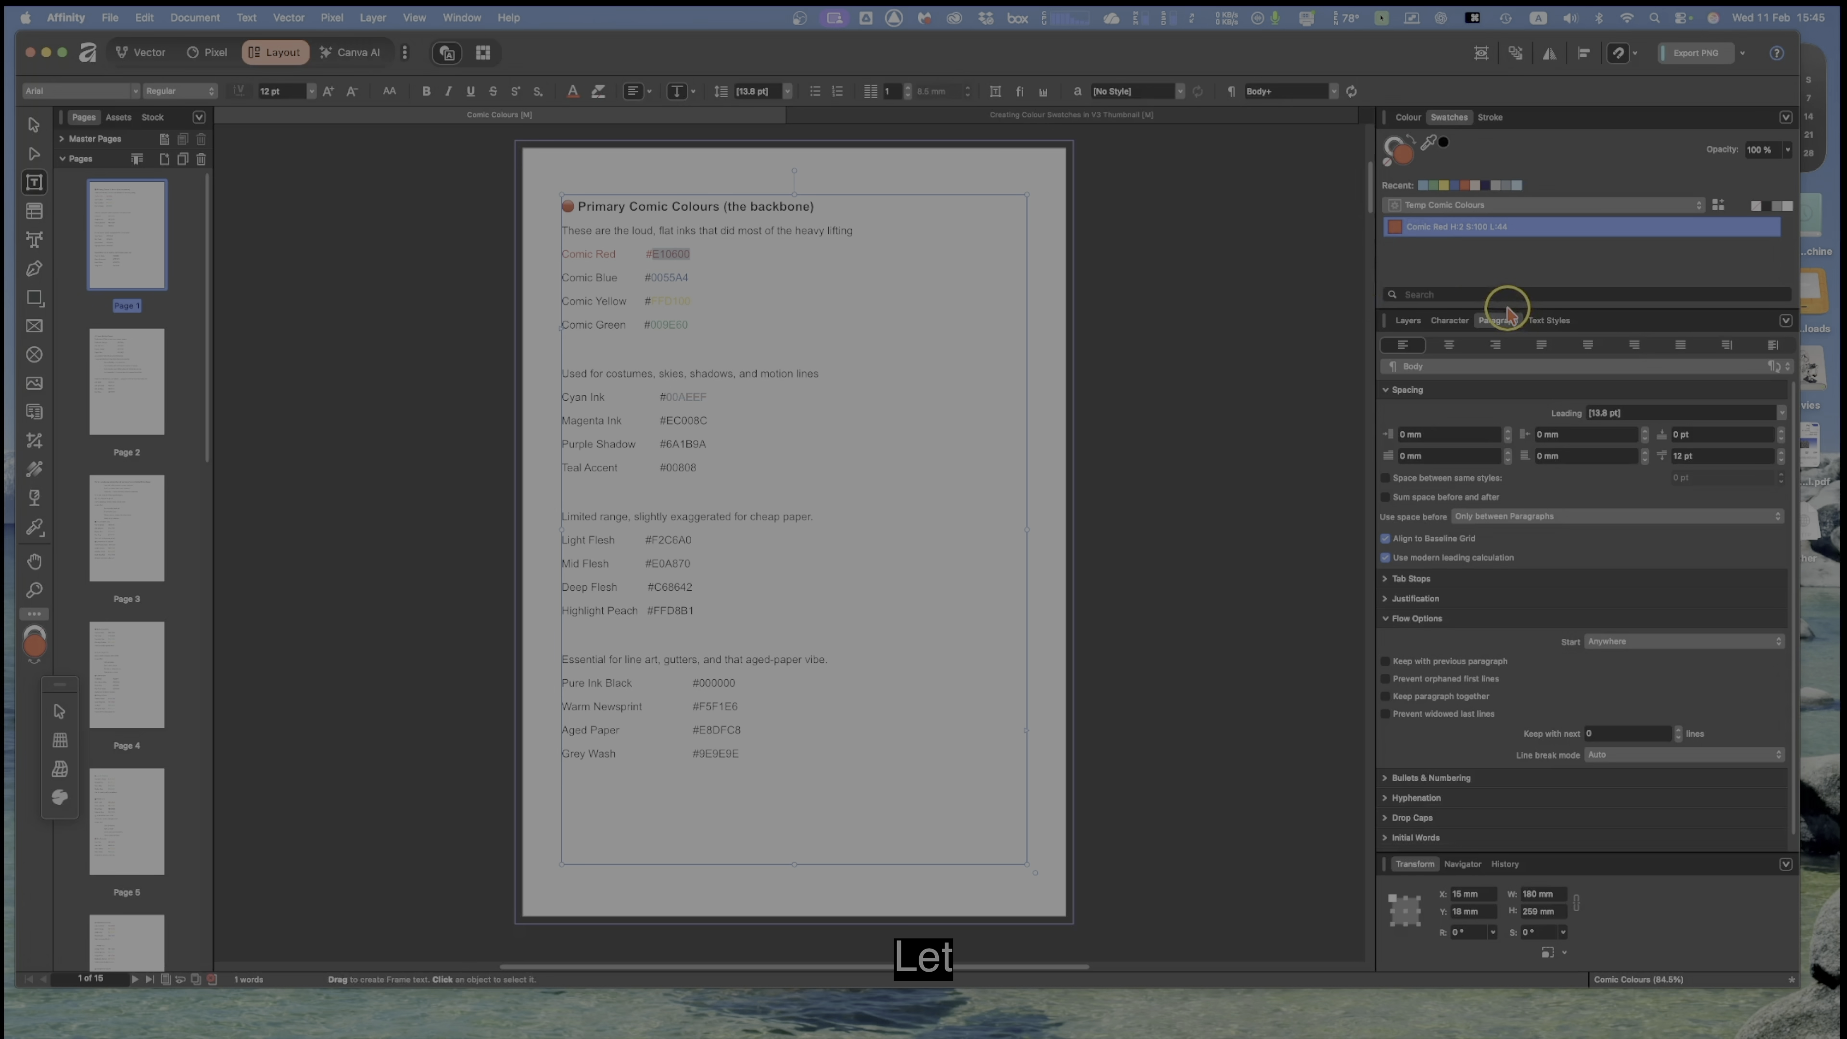
Step: Give Swatches the full column height by floating the Paragraph and Transform panel groups beside the page, and narrow the Transform group
drag(1507, 309, 1536, 659)
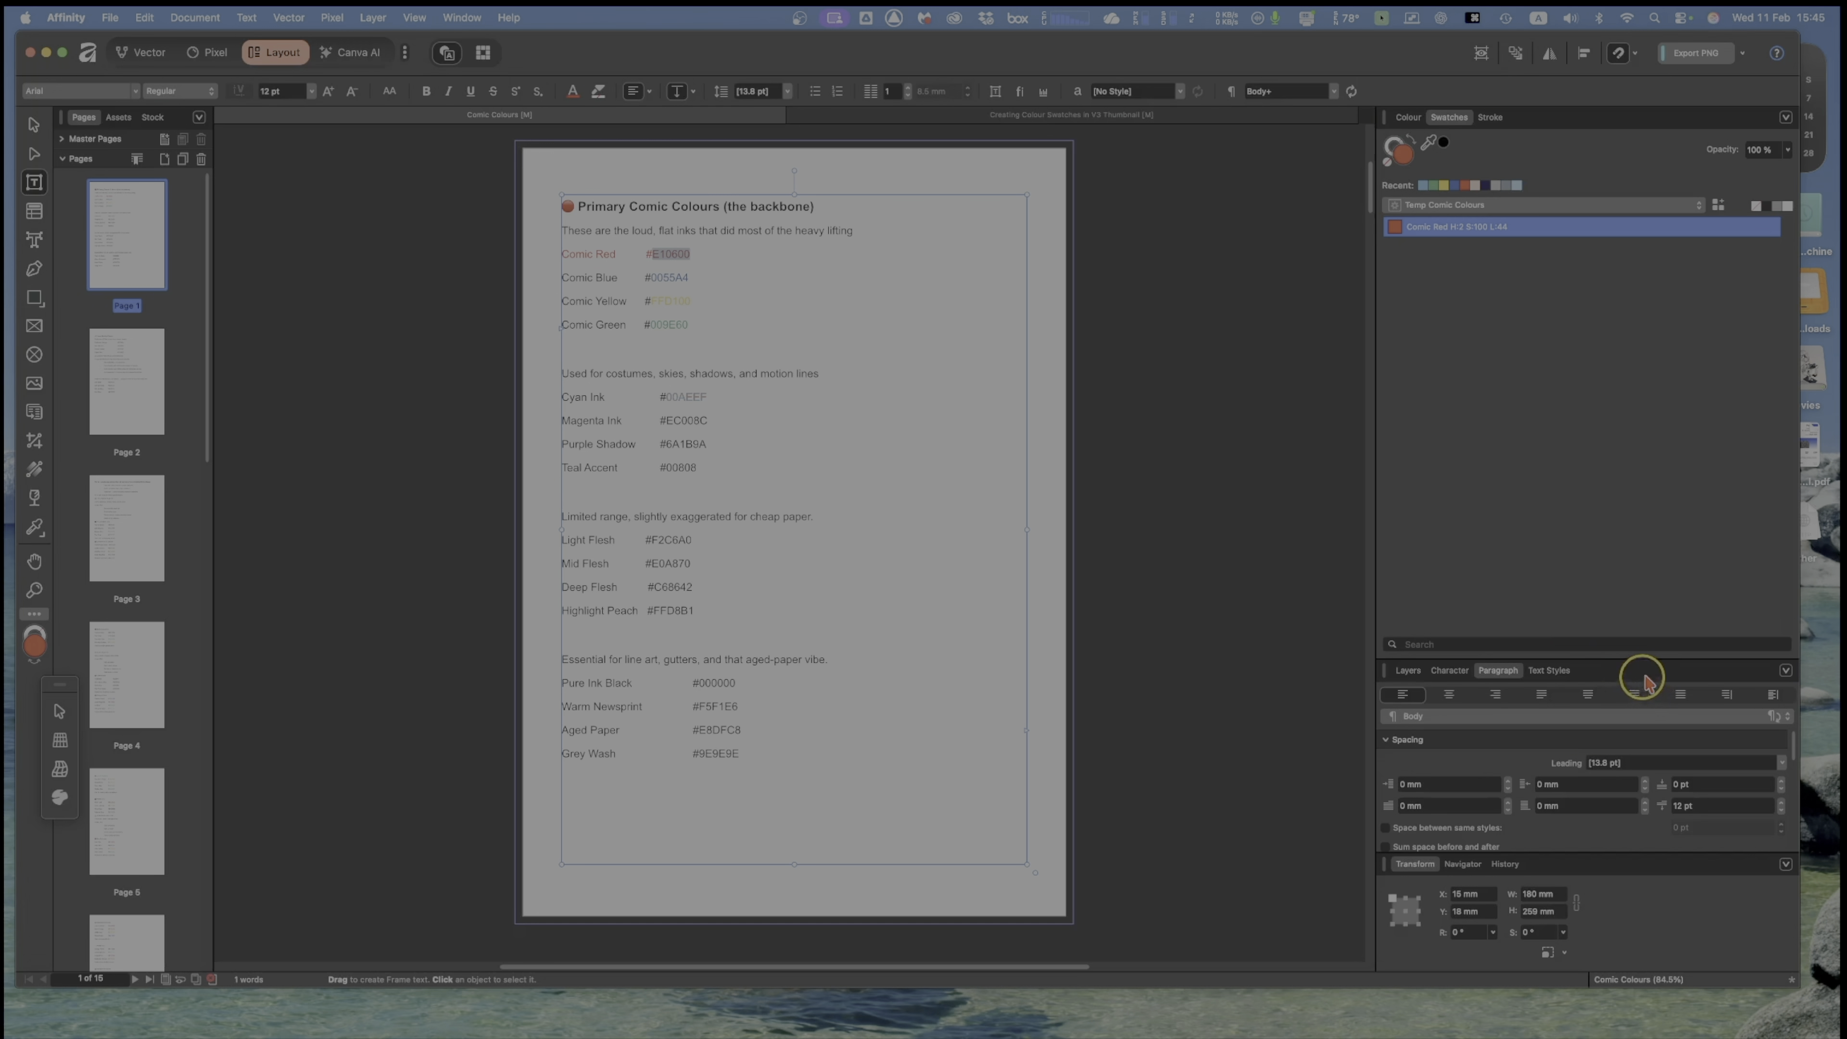
drag(1665, 677, 477, 164)
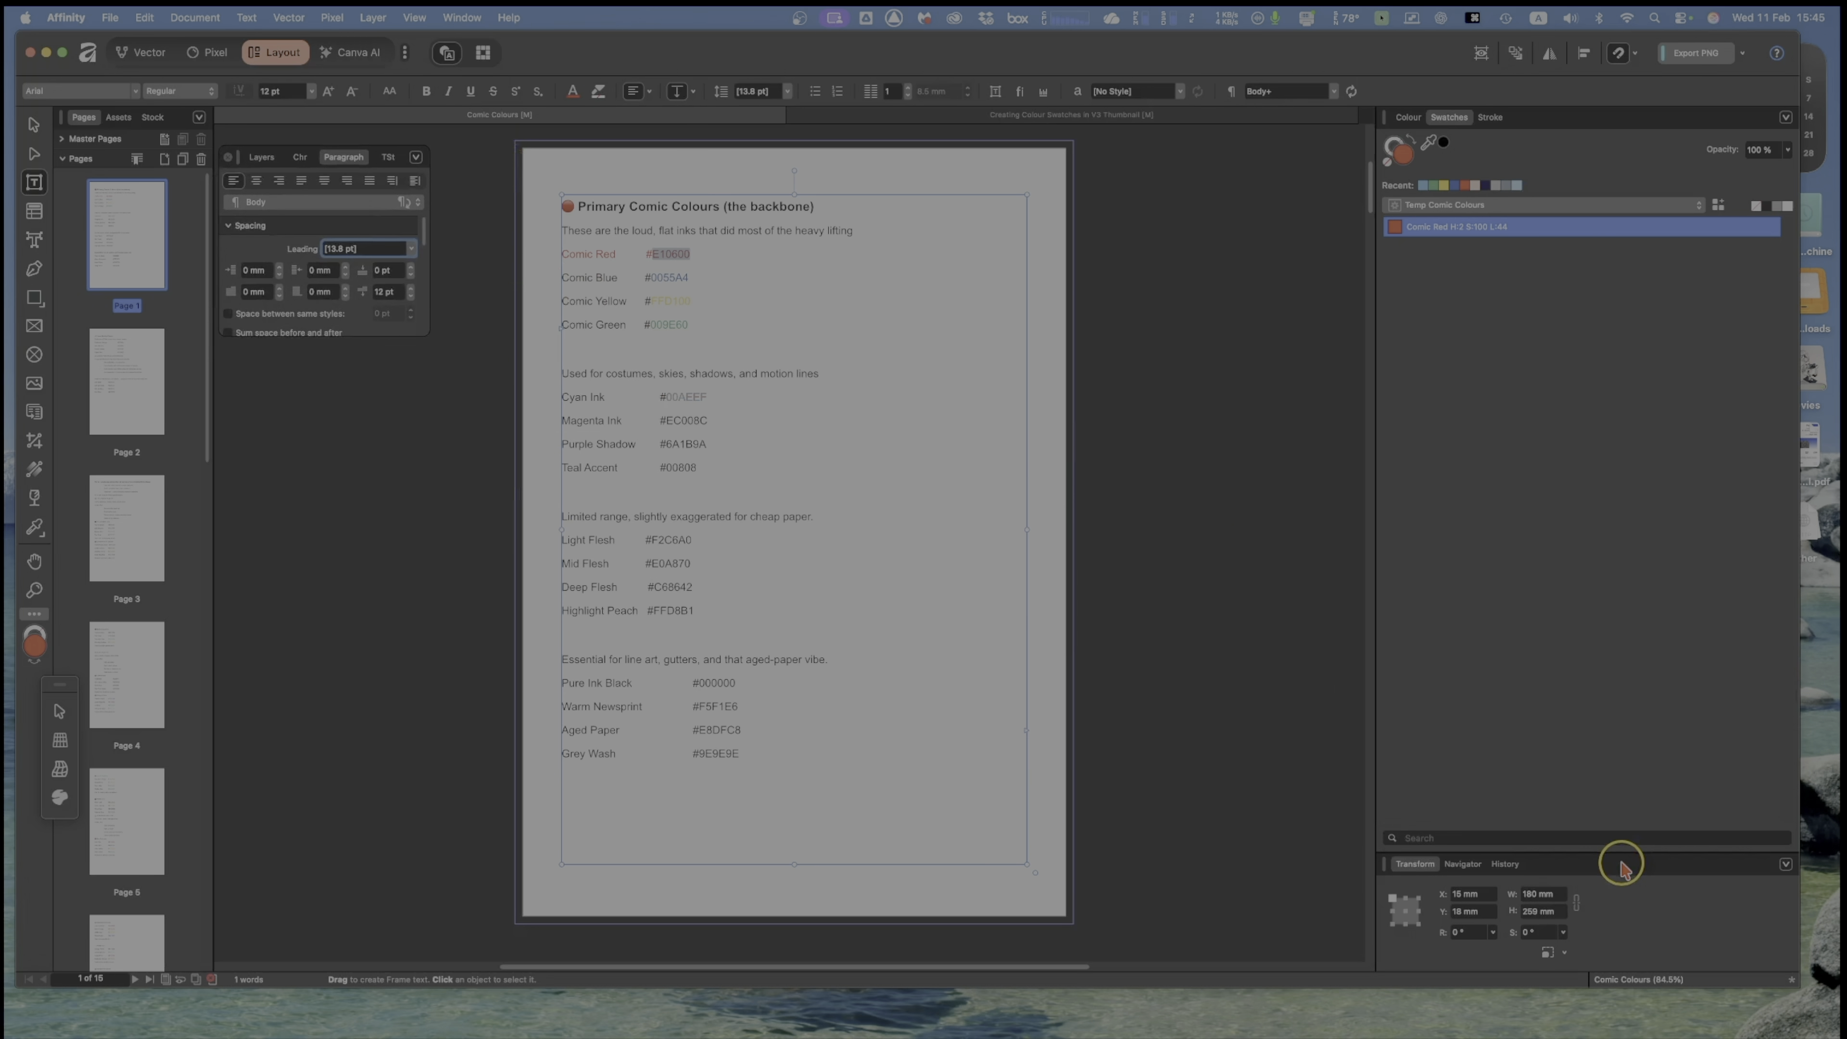
drag(1502, 852, 456, 402)
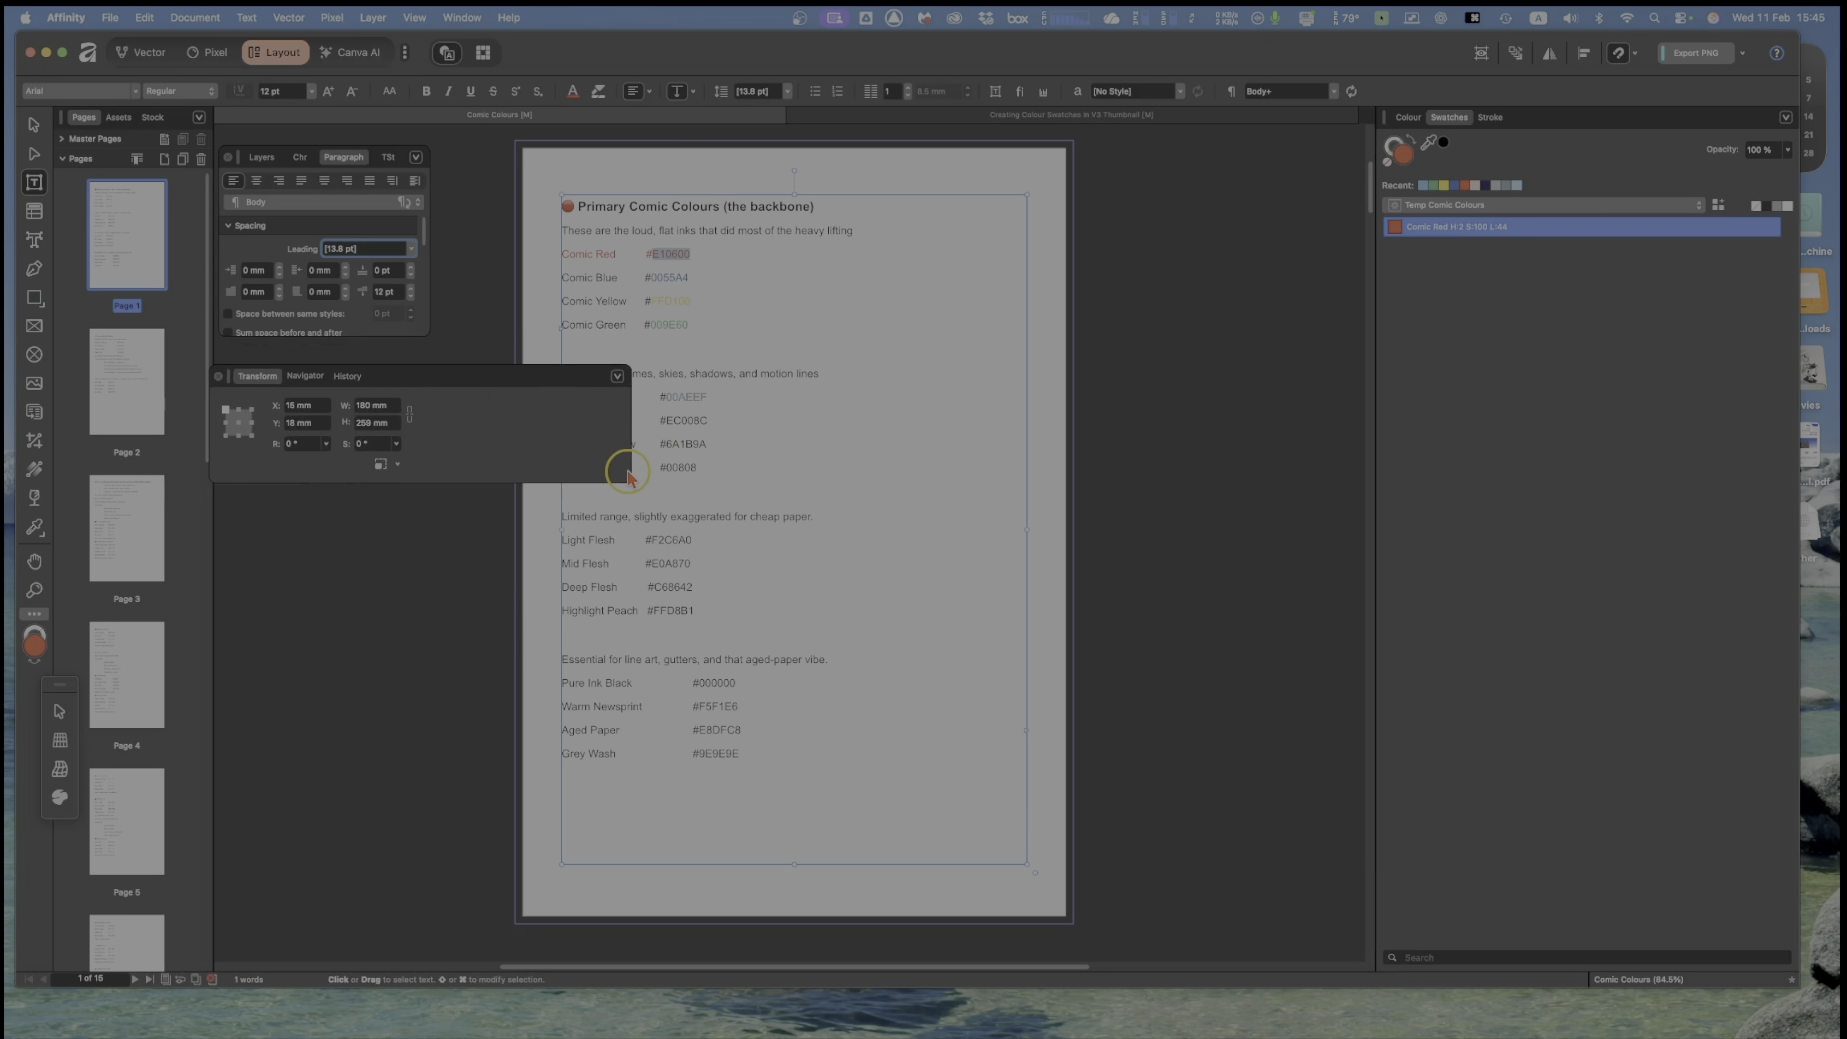
drag(626, 478, 459, 461)
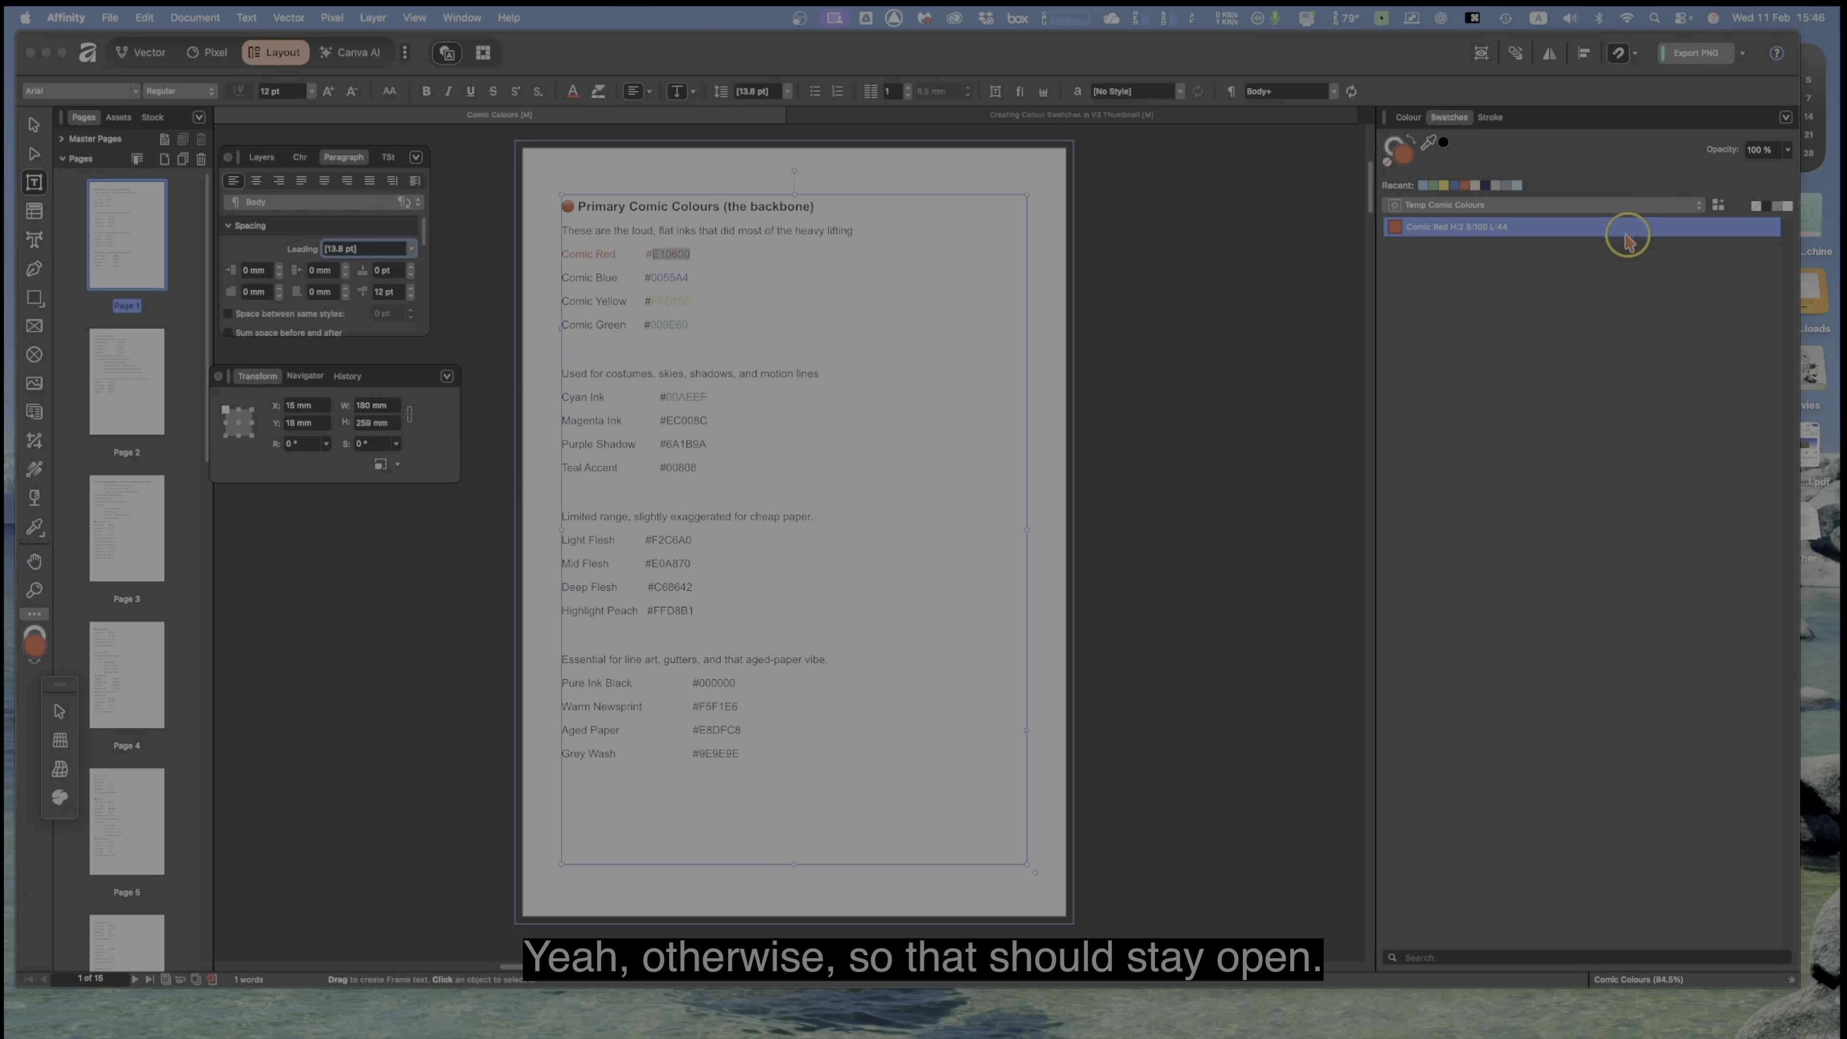
click(1526, 333)
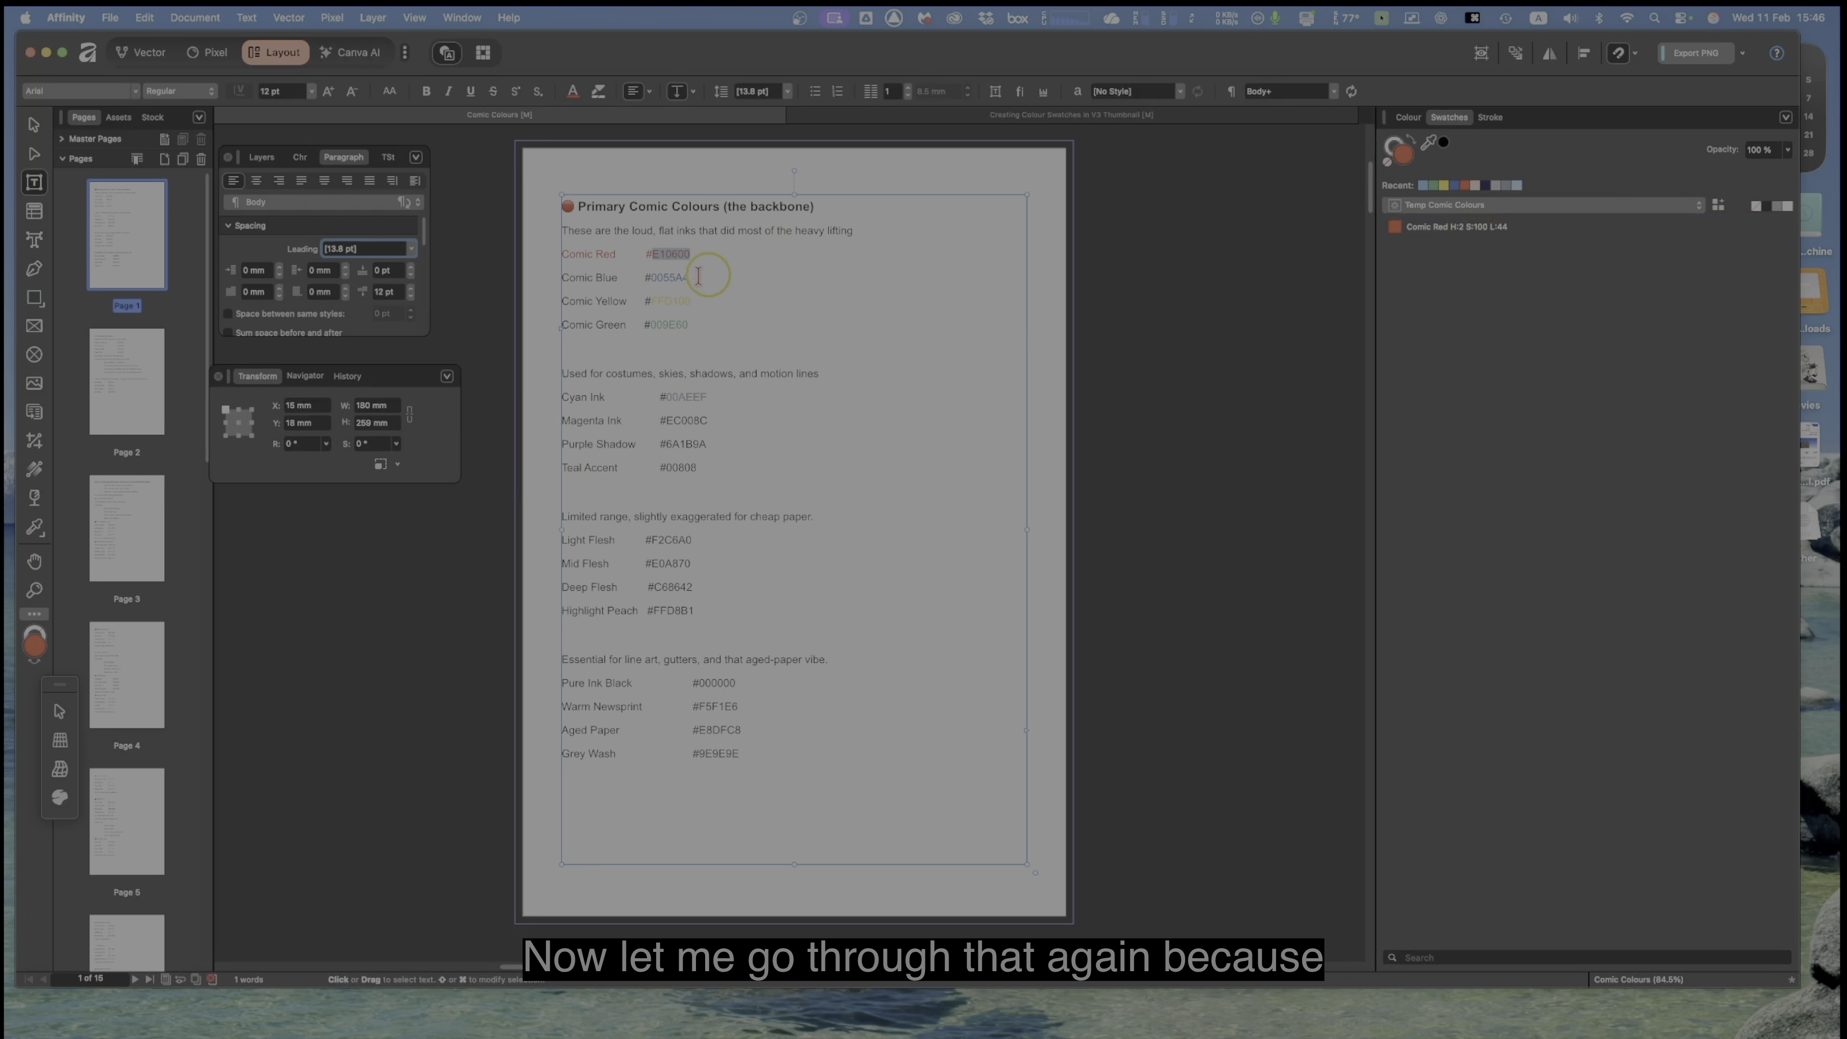
Step: Copy the Comic Blue hex code 0055A4 into the current colour and add that fill to the Temp Comic Colours palette
drag(651, 277, 683, 275)
key(super+c)
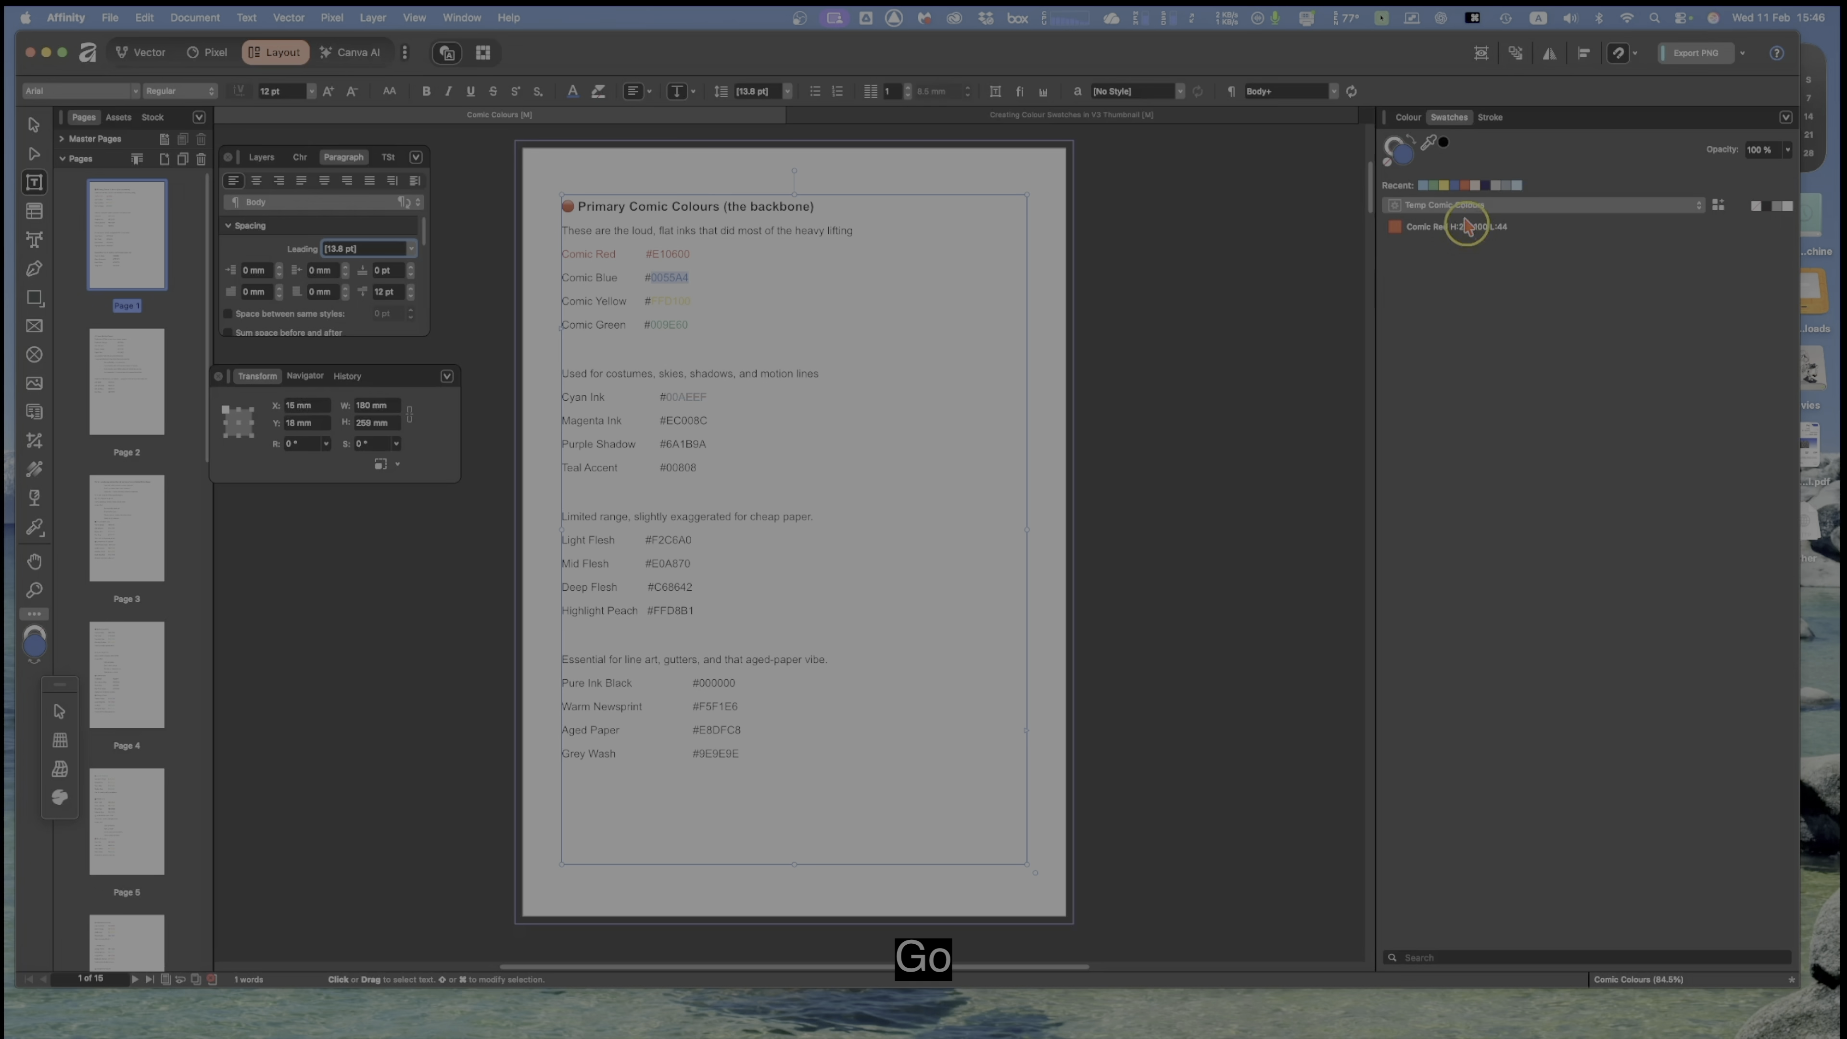
click(1409, 118)
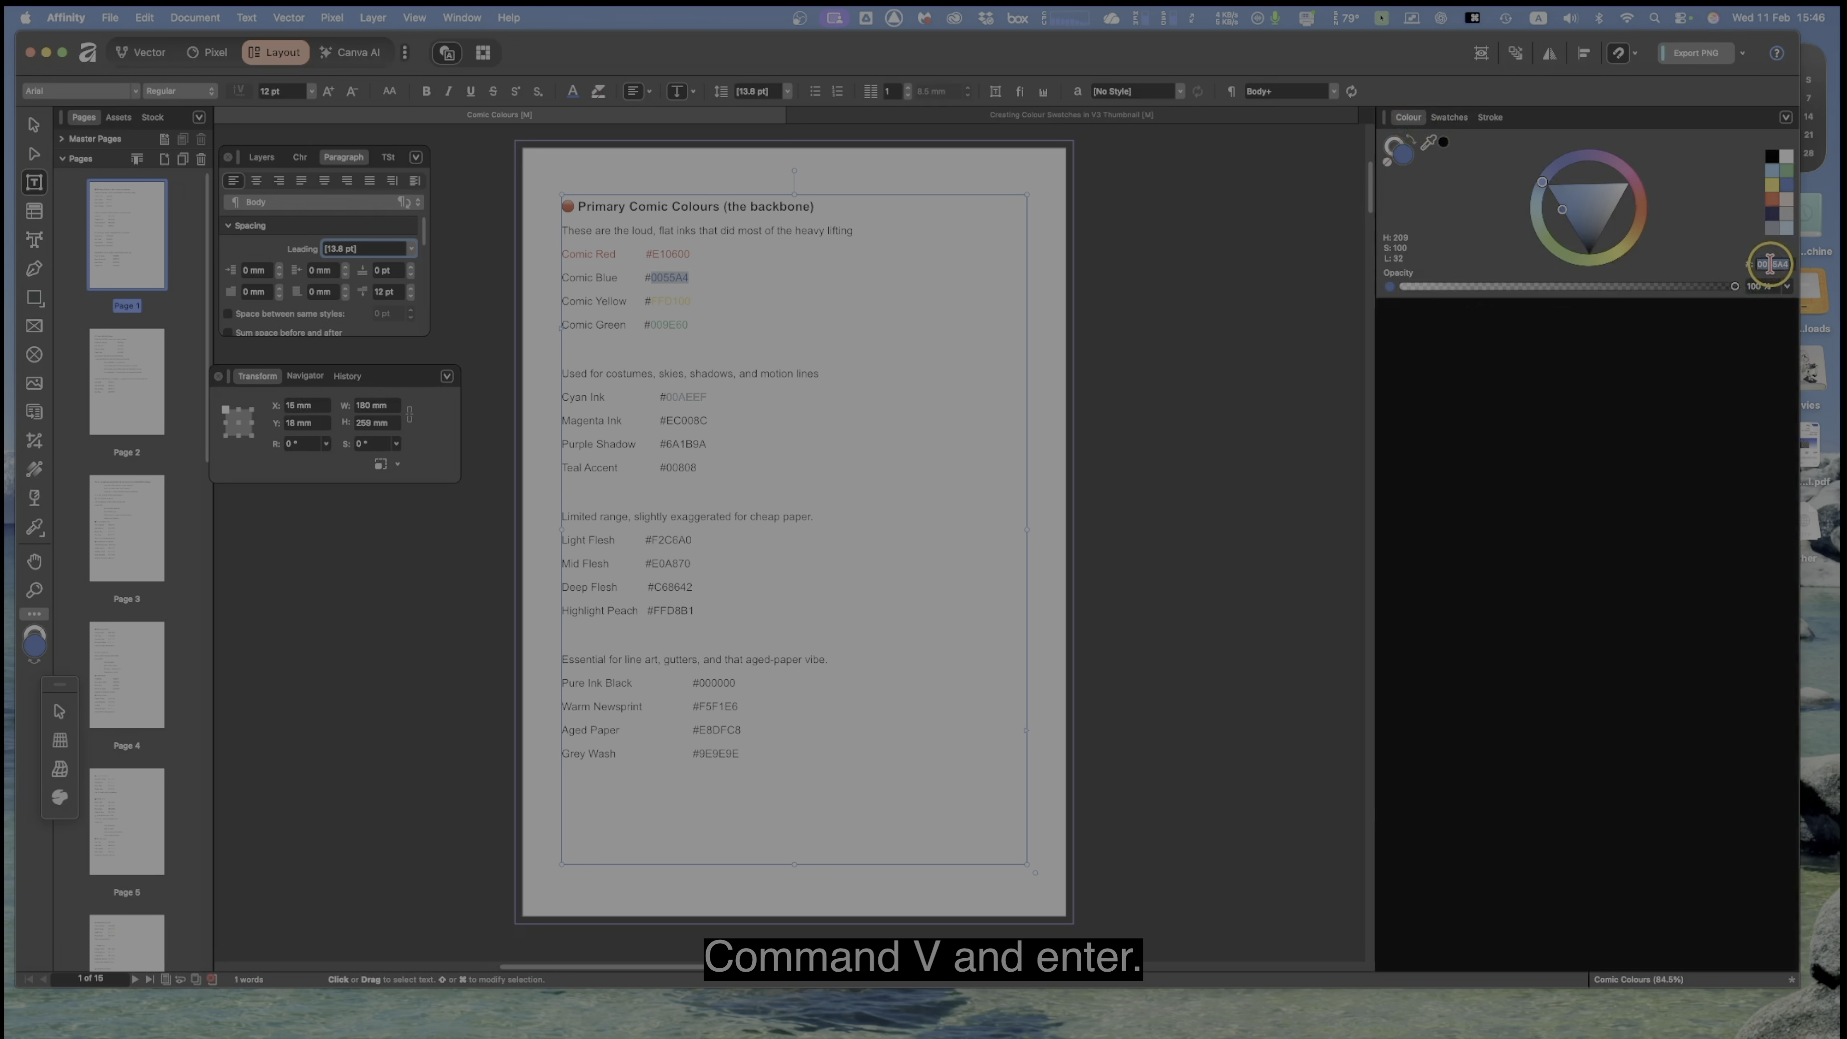
key(super+v)
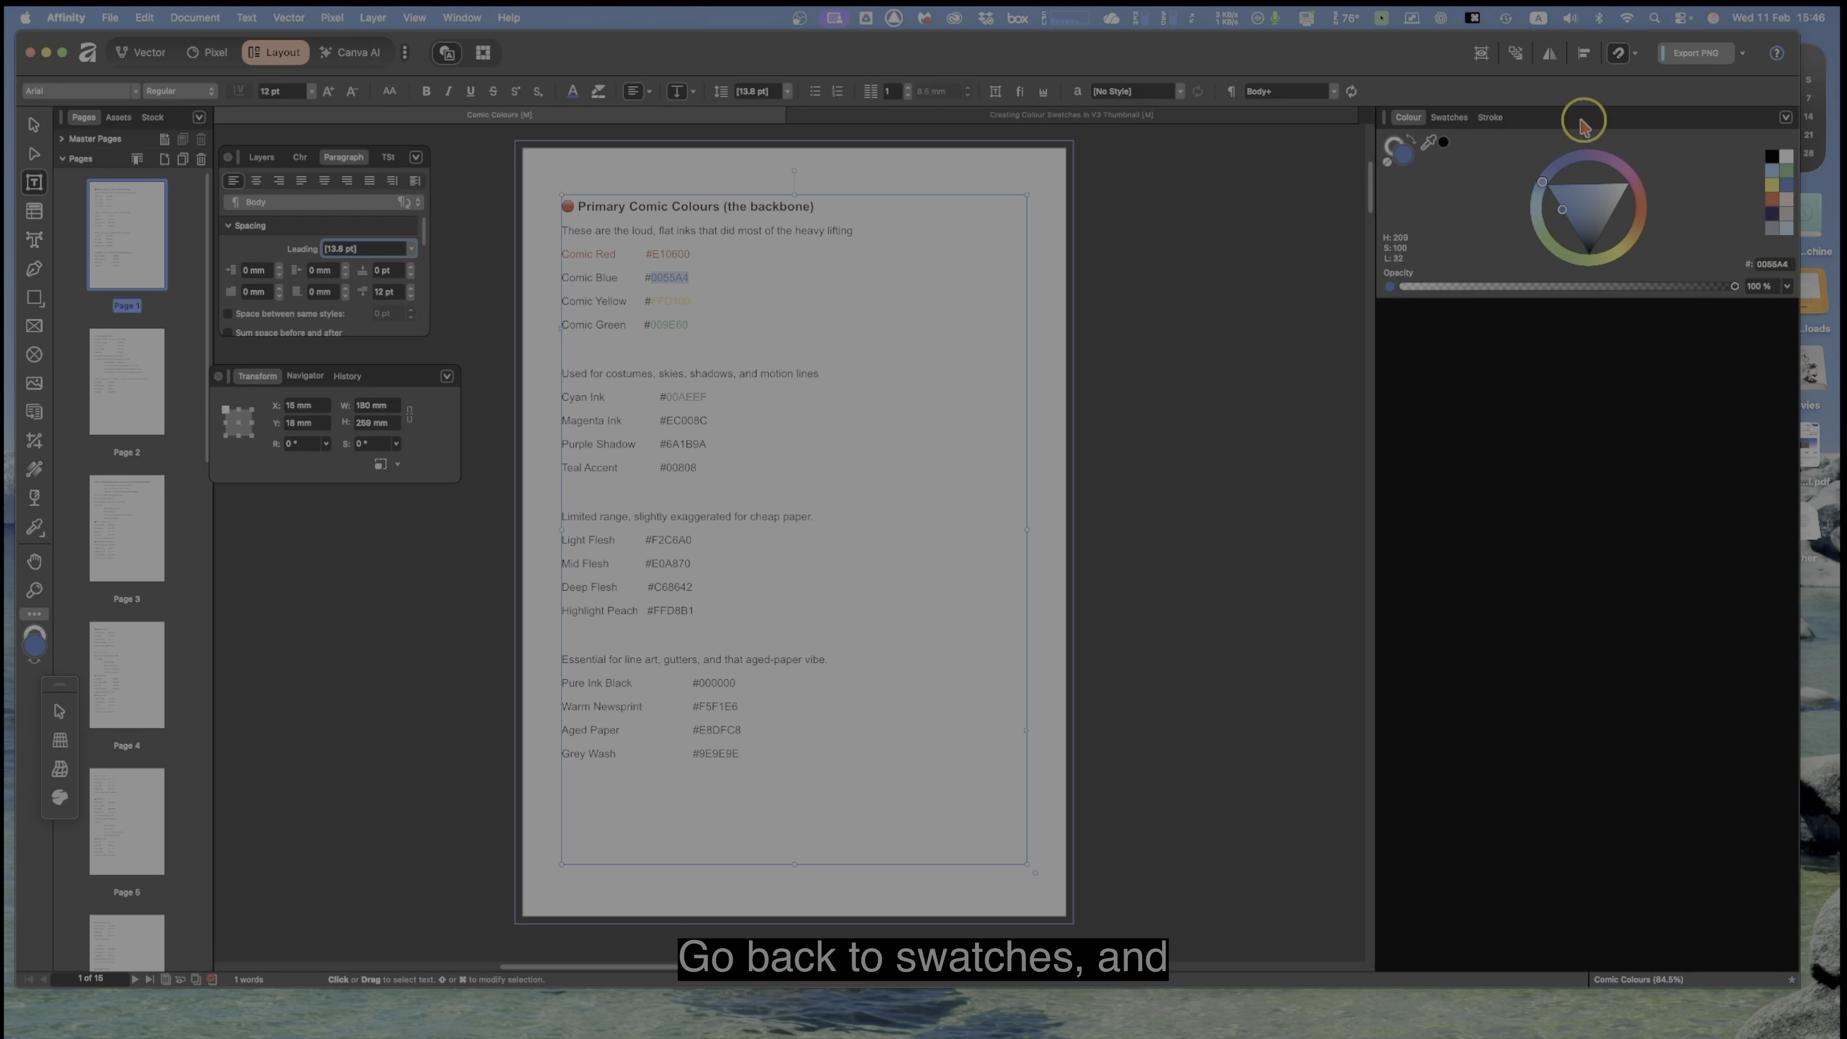
click(1459, 121)
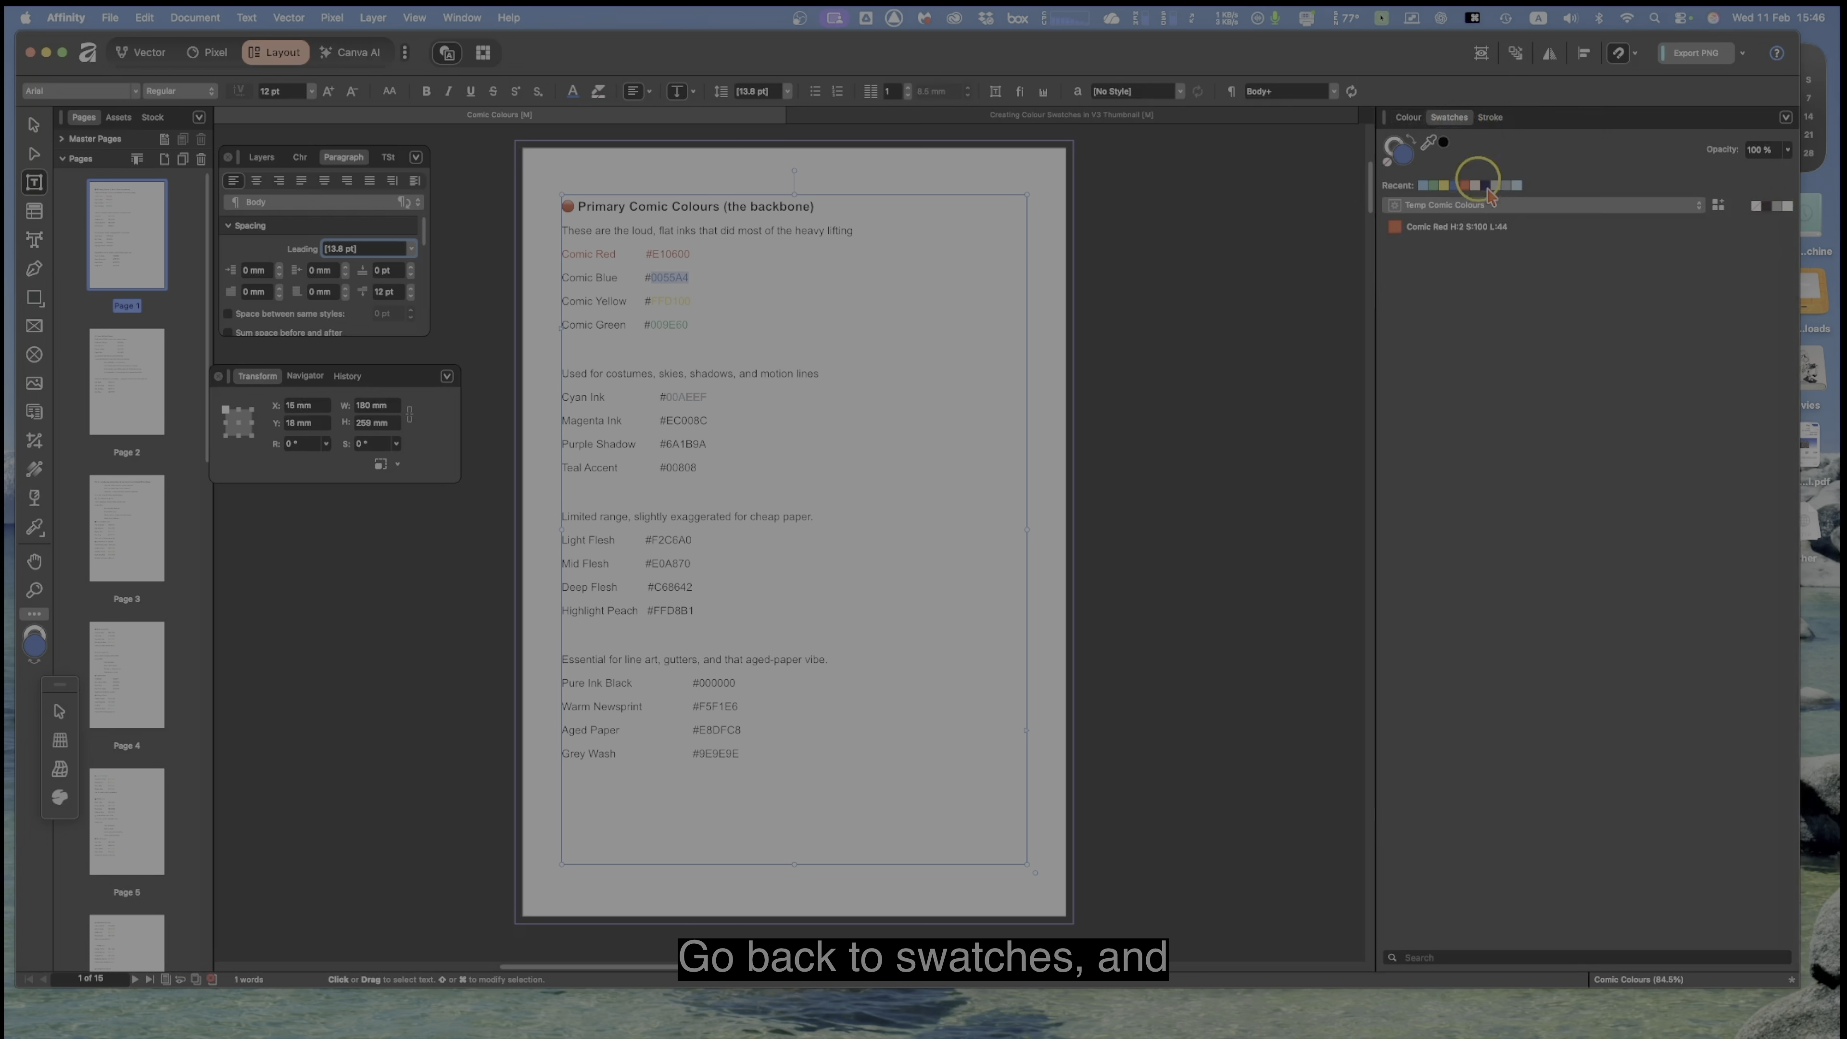
click(1718, 208)
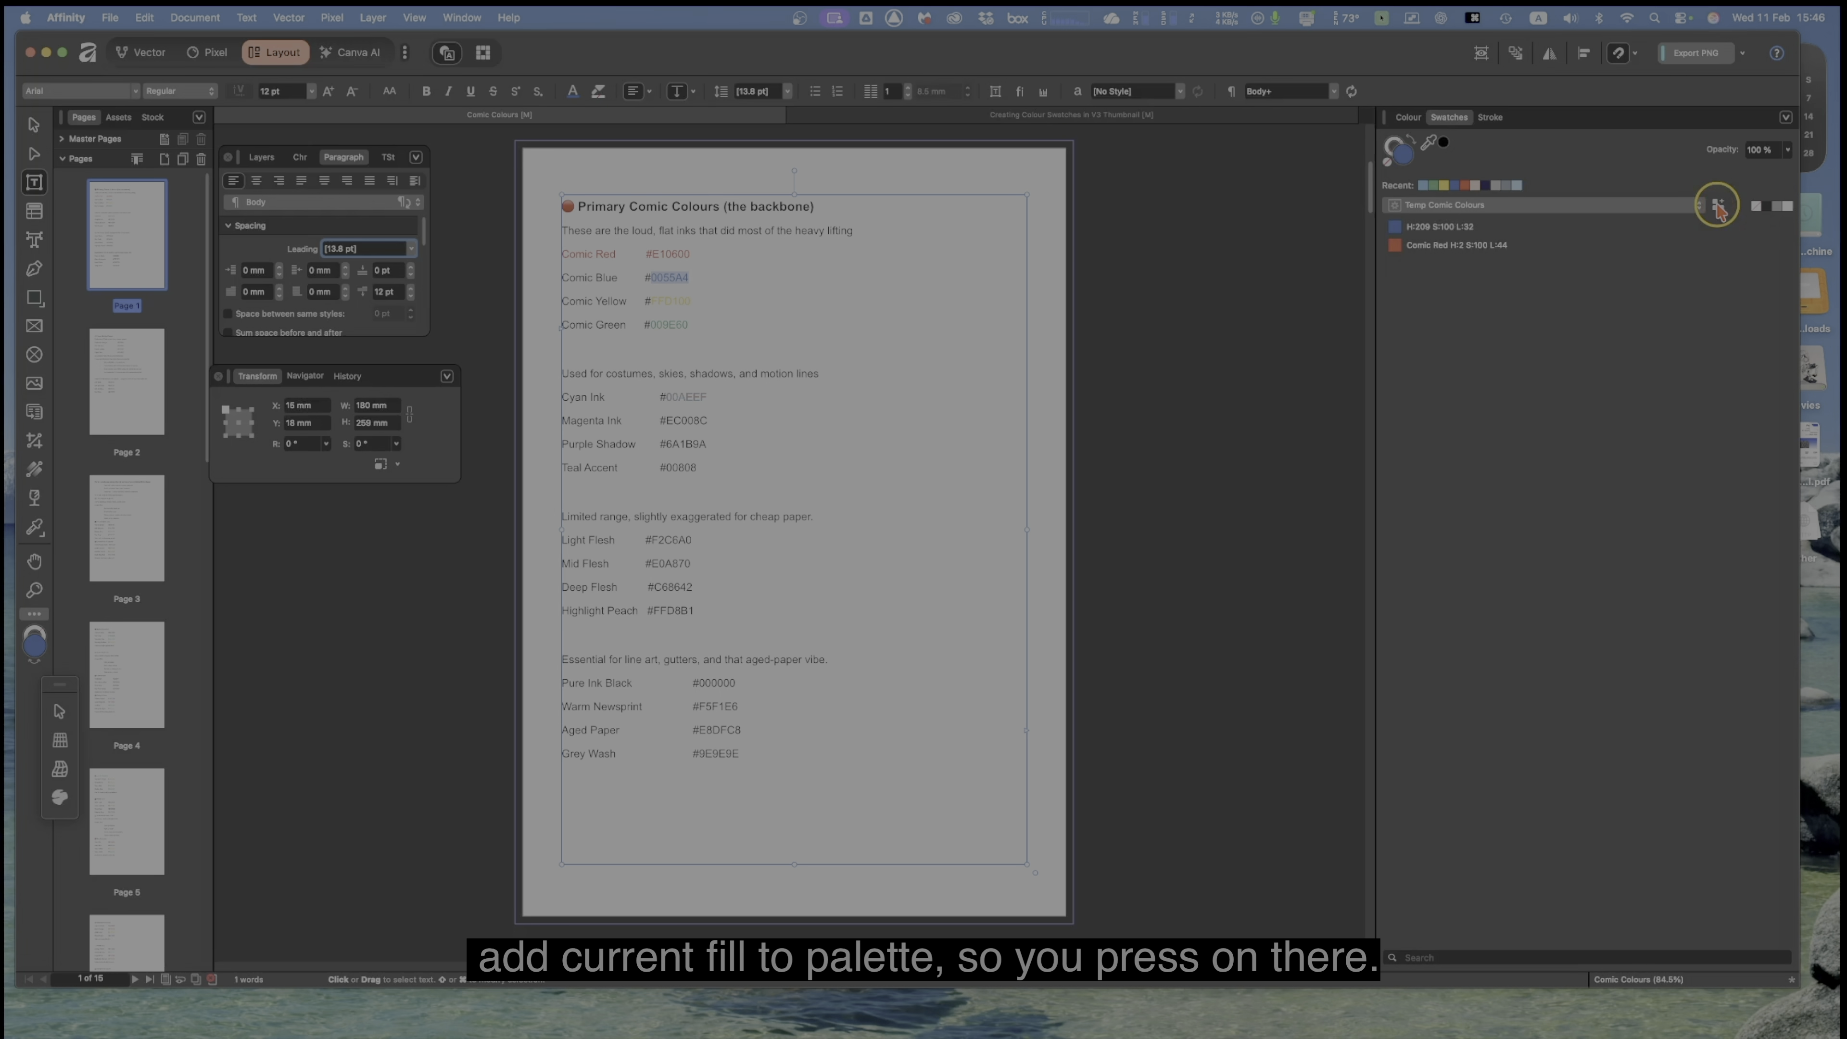
Step: Rename the blue swatch "Comic Blue H:209 S:100 L:32", keeping its HSL values after the colour name
click(1440, 227)
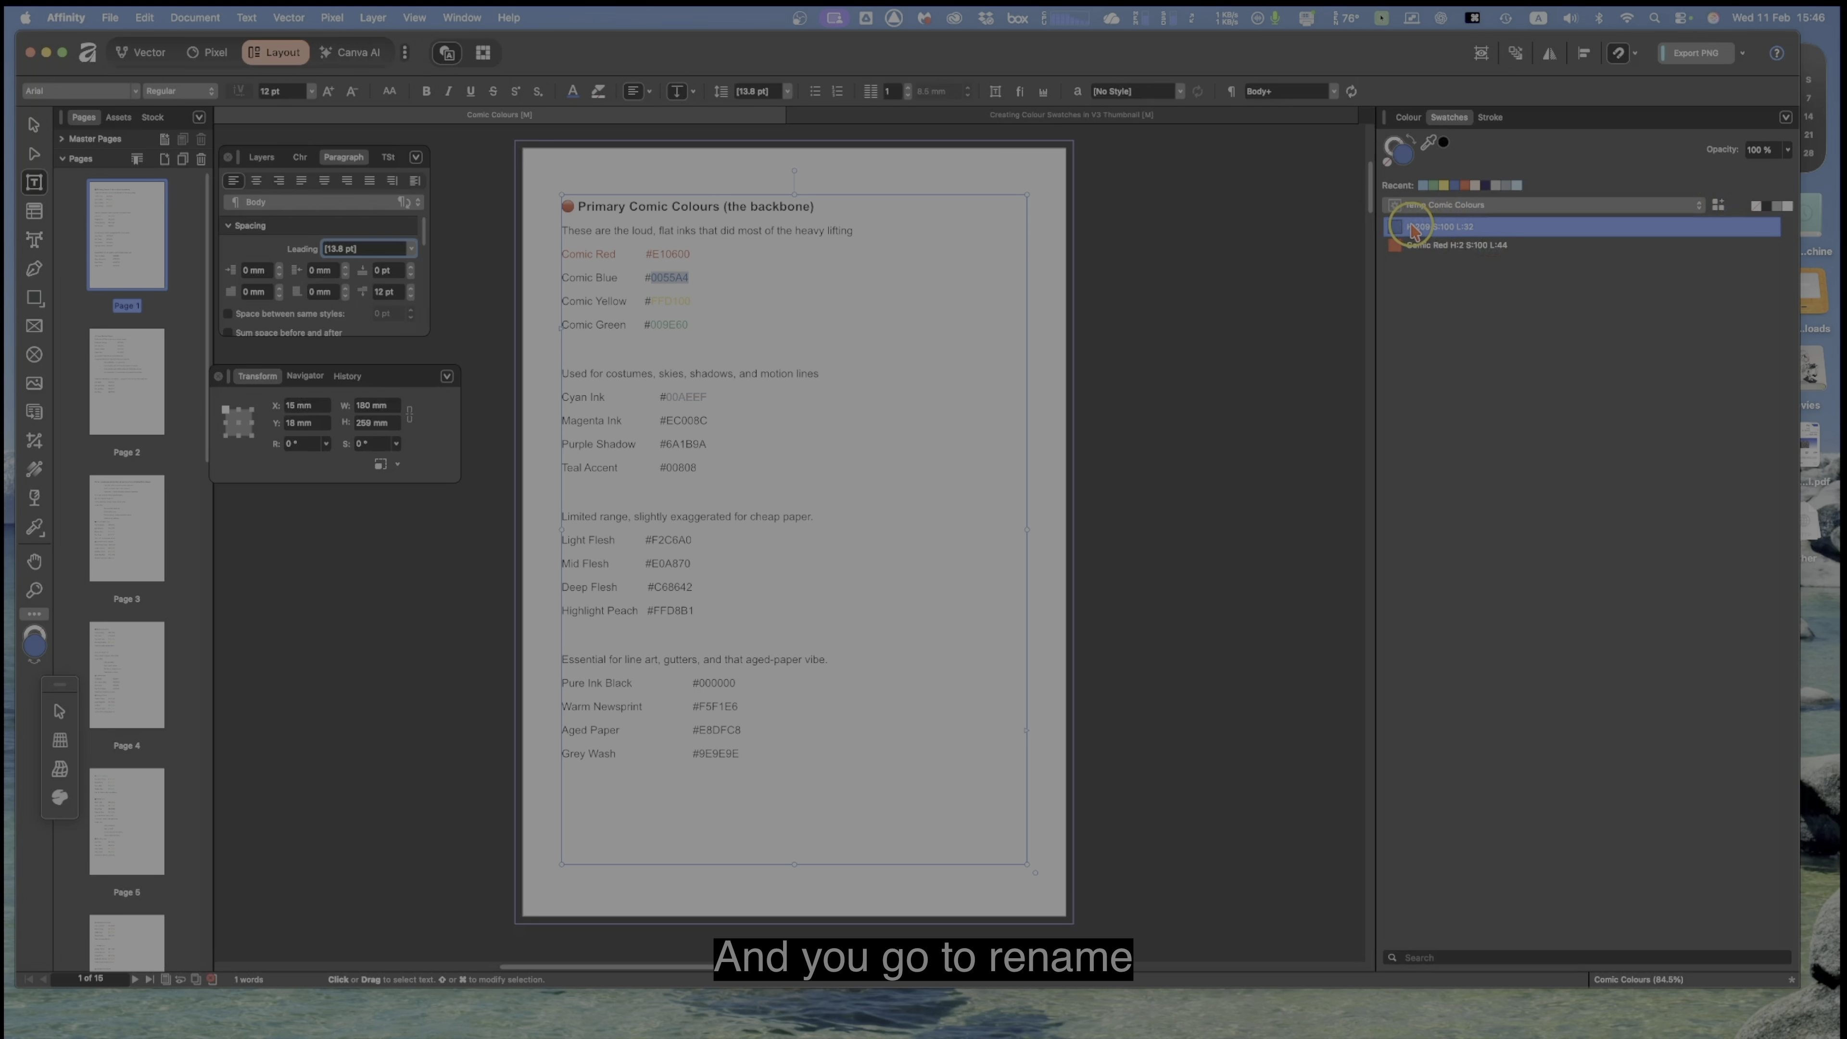
right_click(1415, 231)
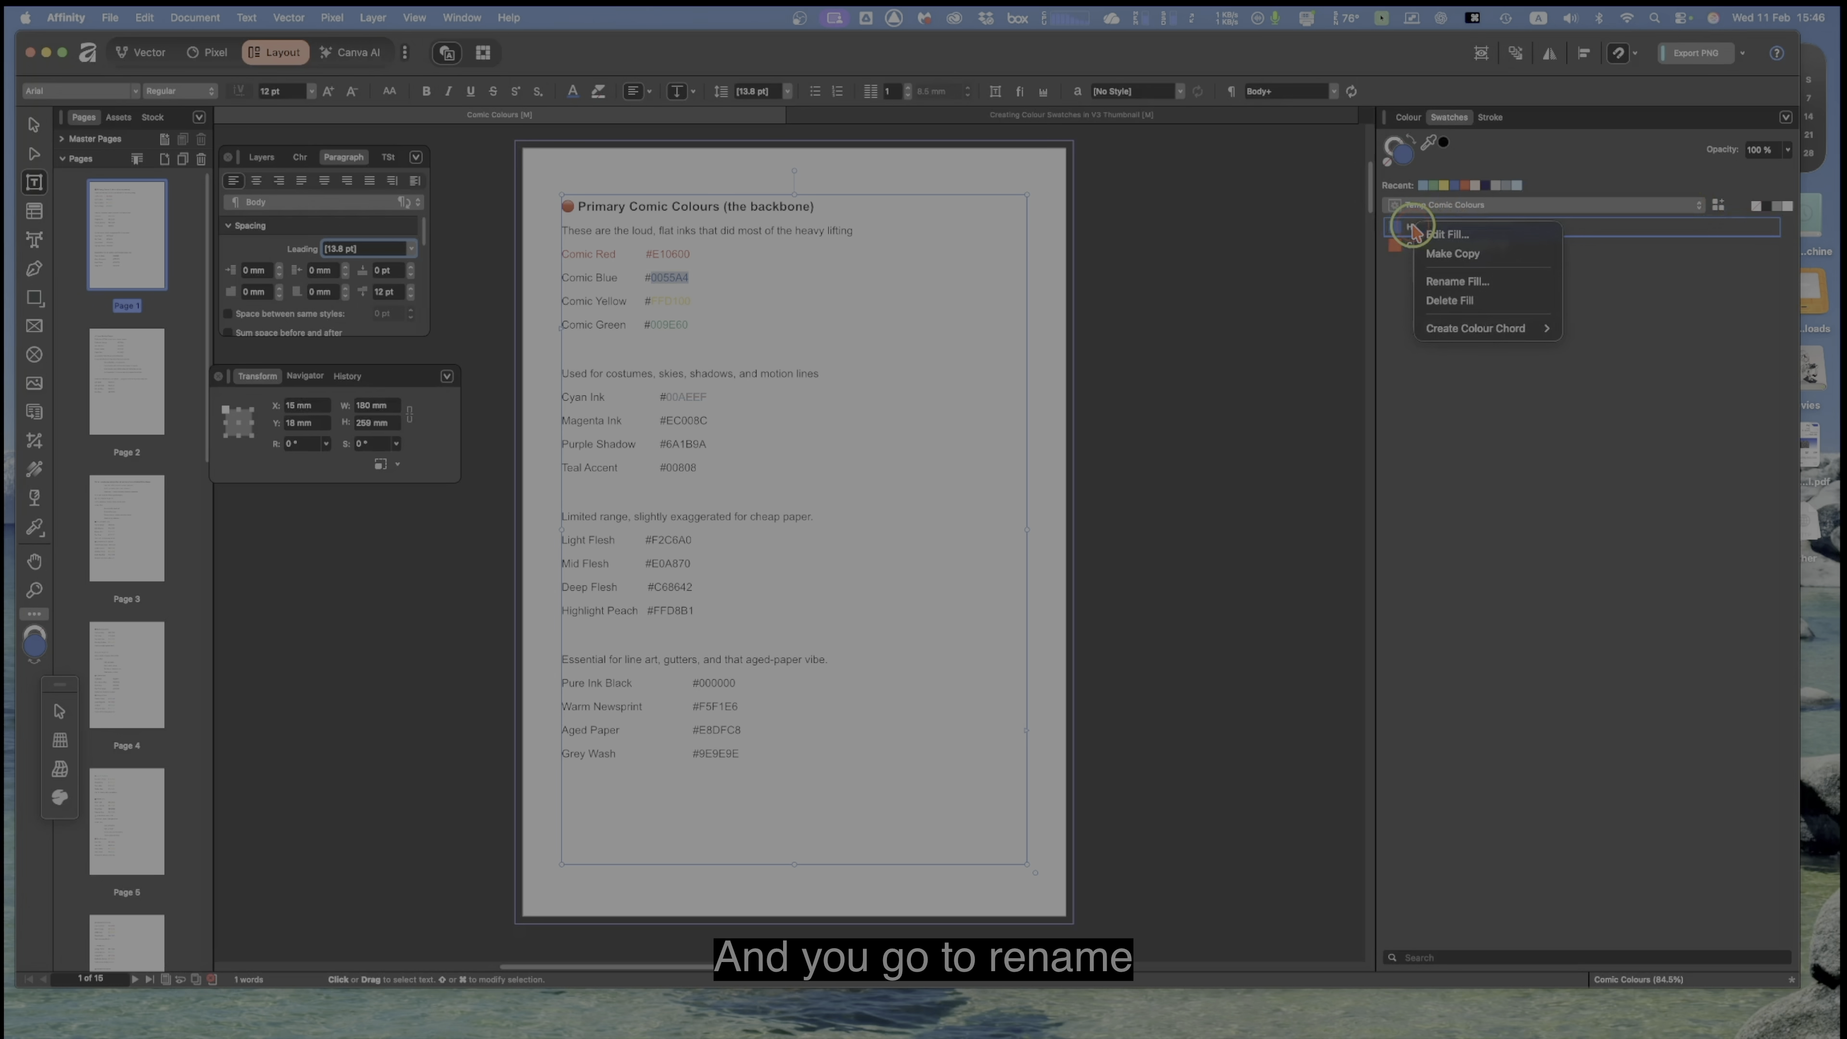
click(1434, 282)
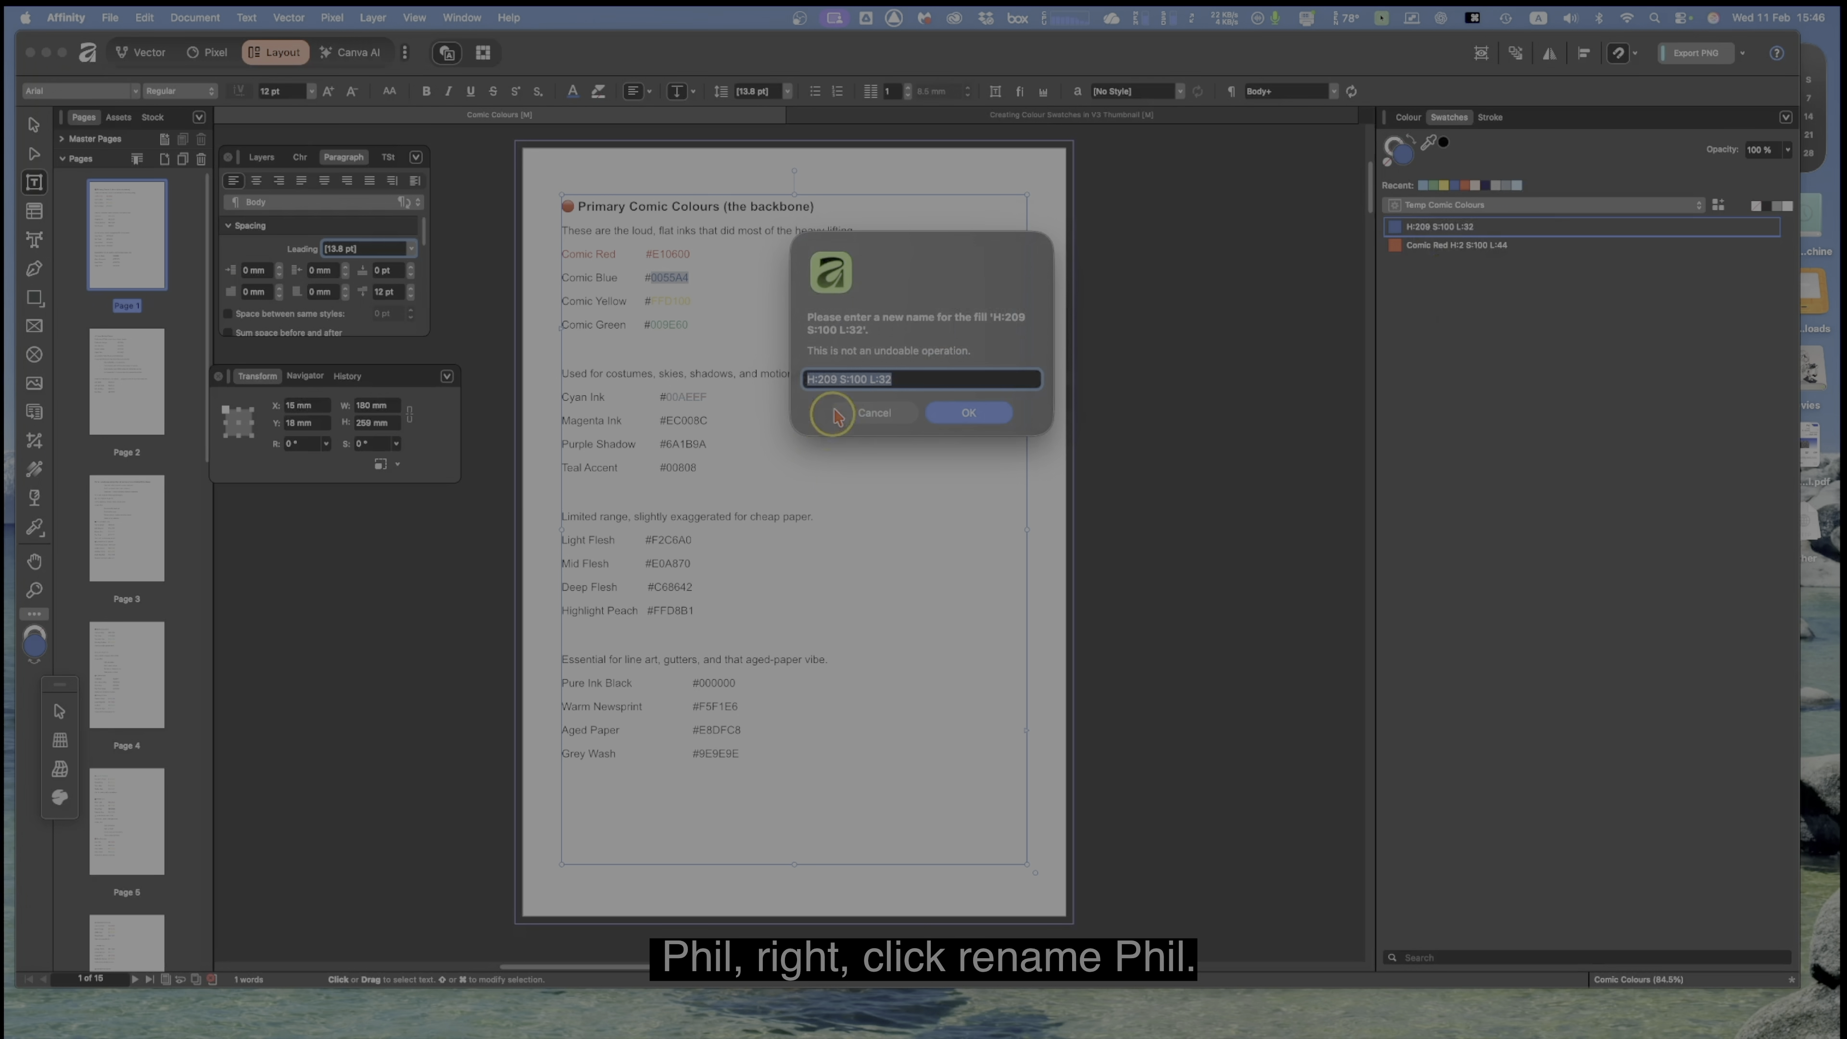
click(813, 385)
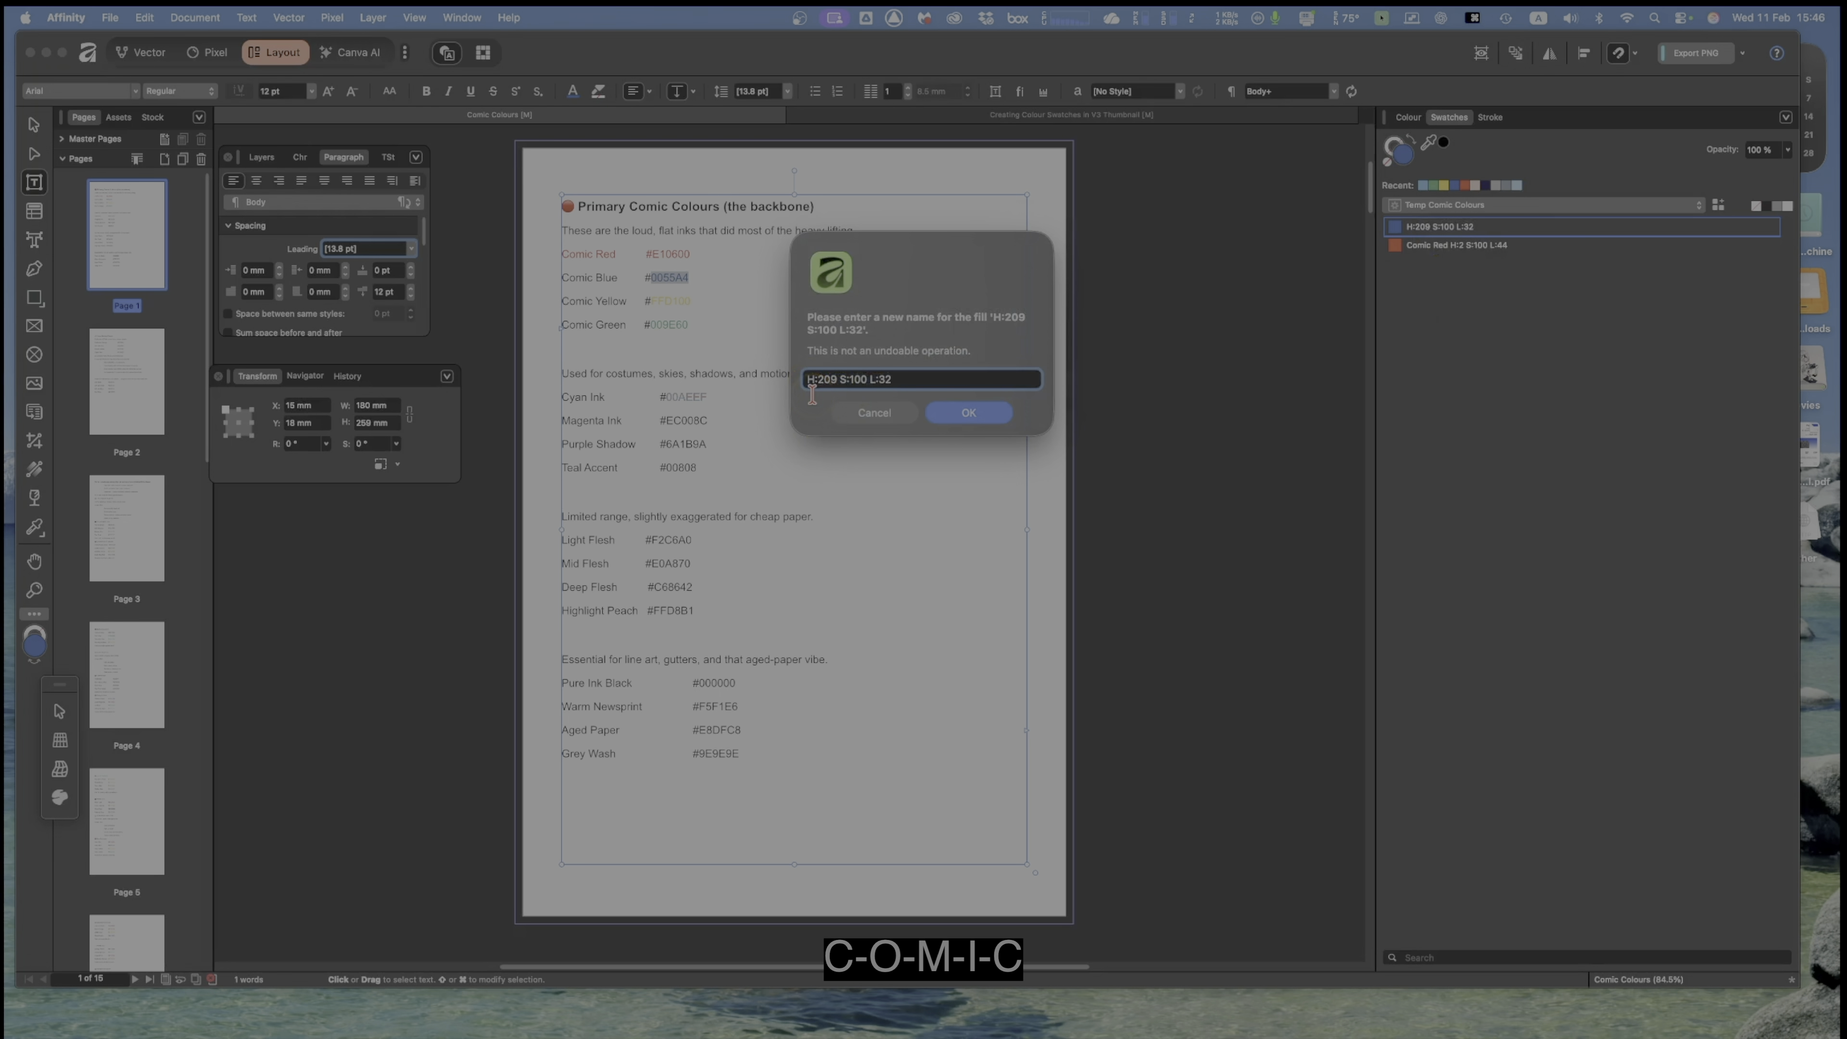
text(Comic Blue)
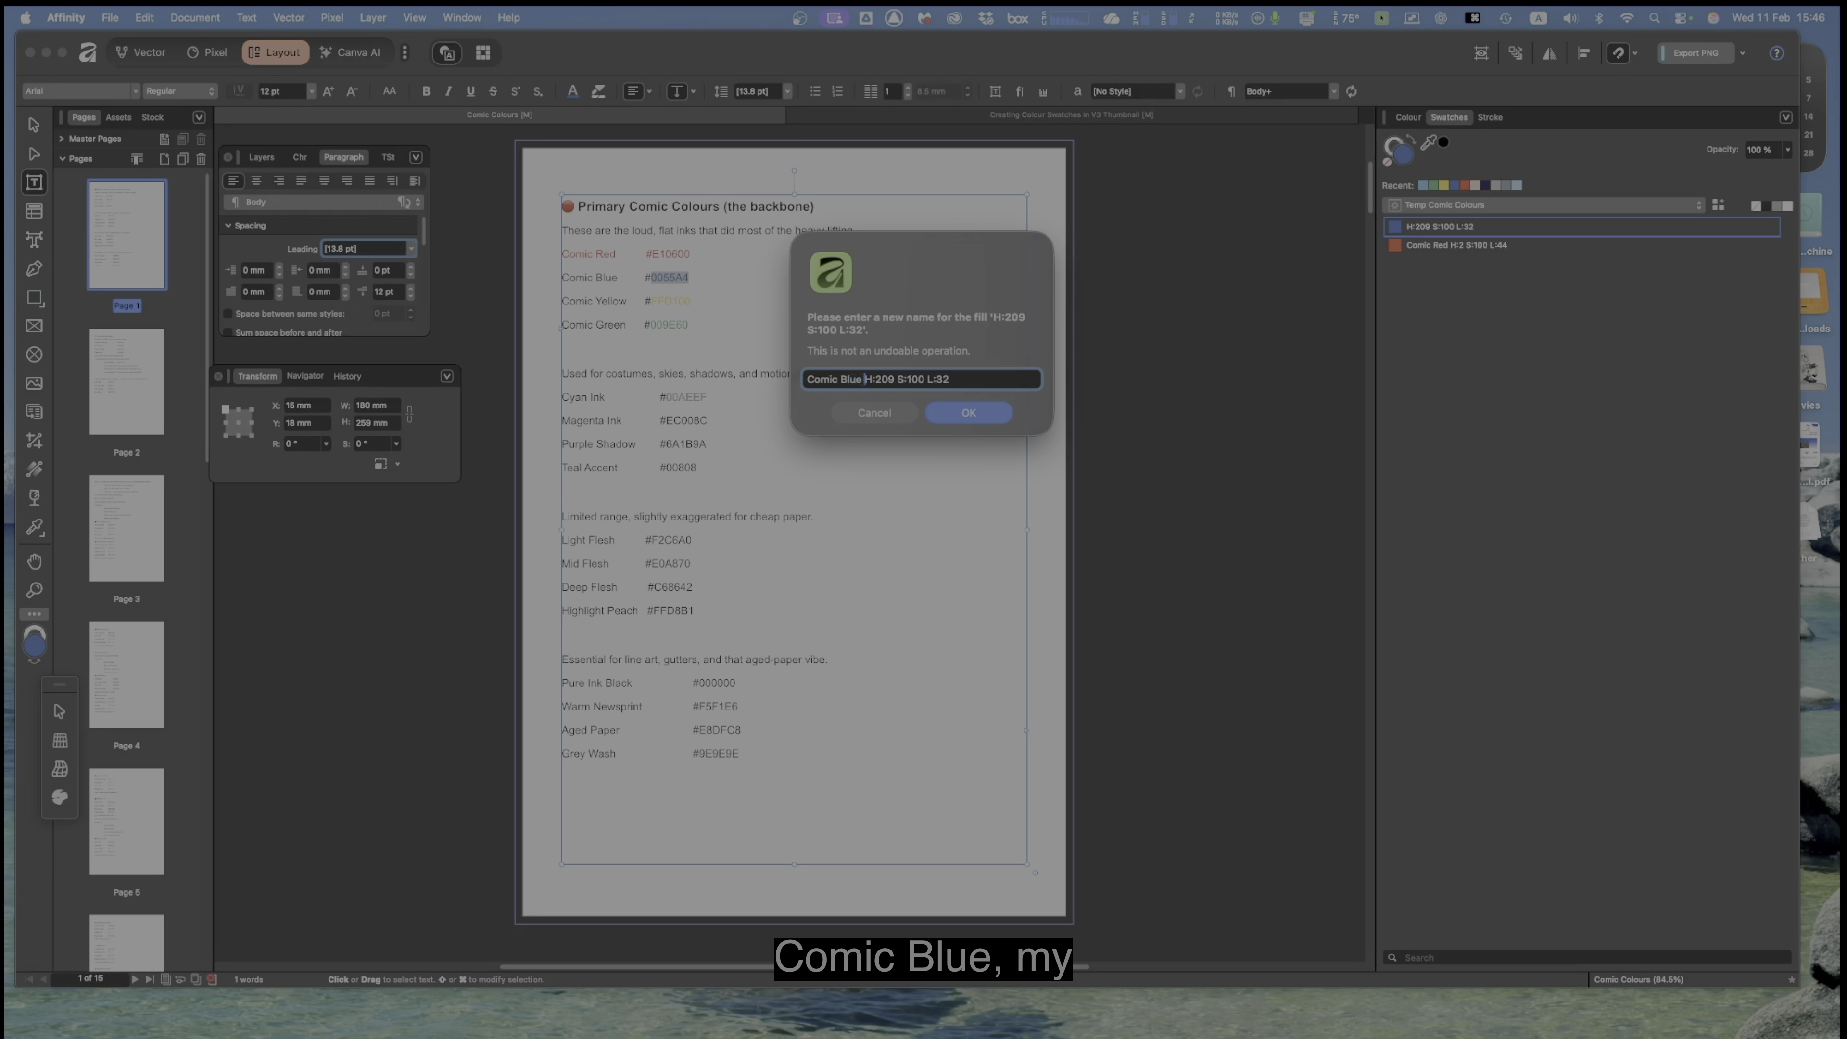
click(969, 413)
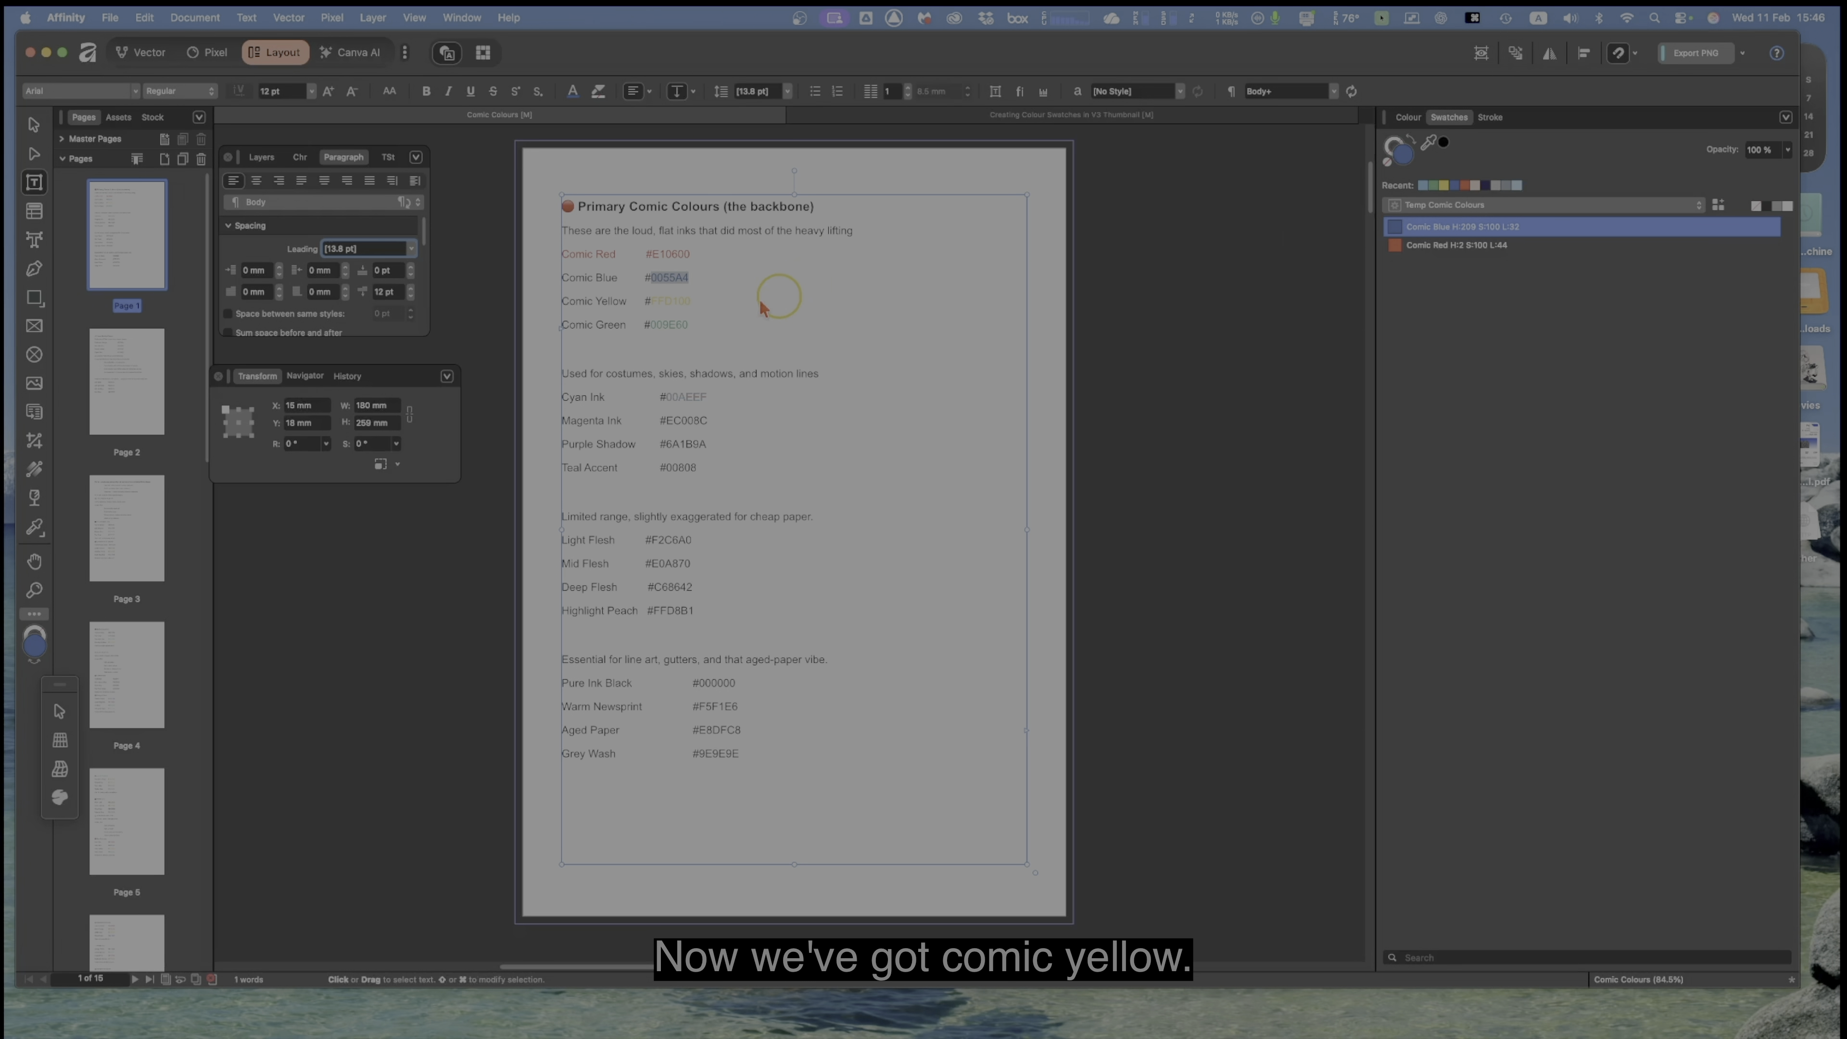
Step: Copy the Comic Yellow hex code FFD100, without the hash sign, and paste it as the current colour's hex value
double_click(659, 300)
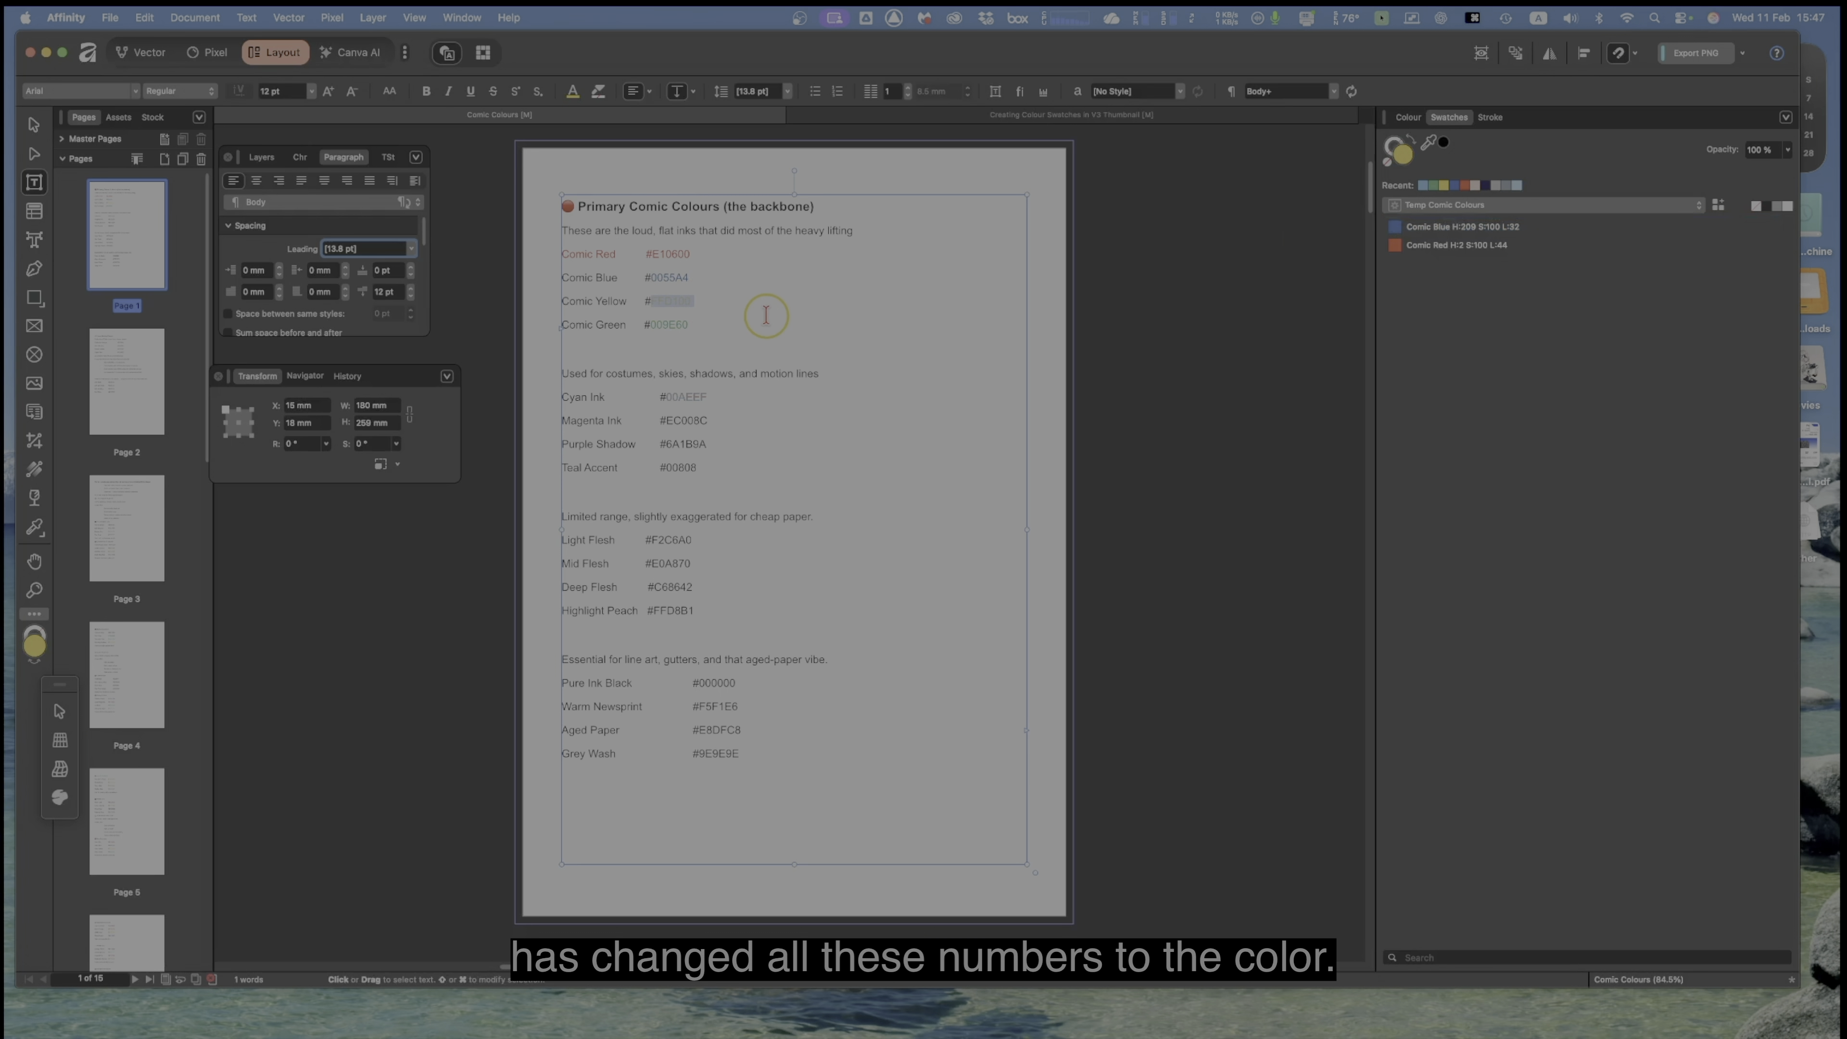
key(super+c)
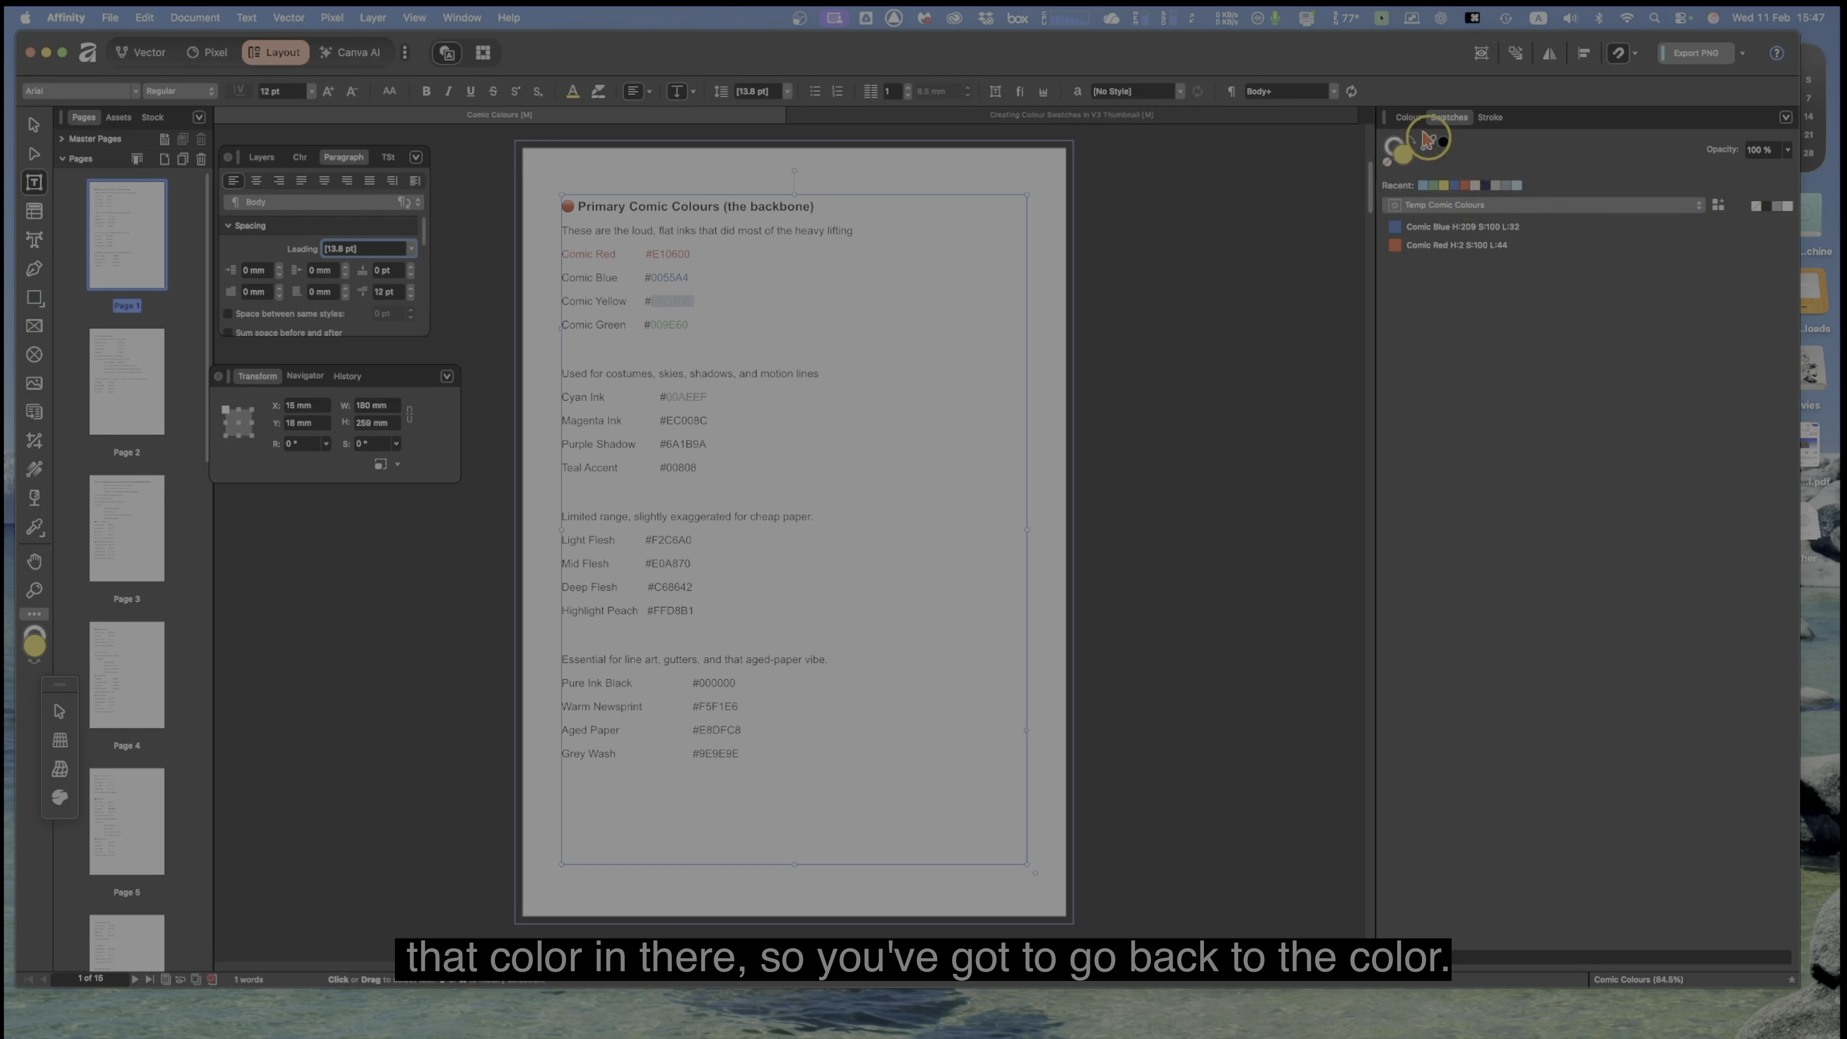
click(1409, 118)
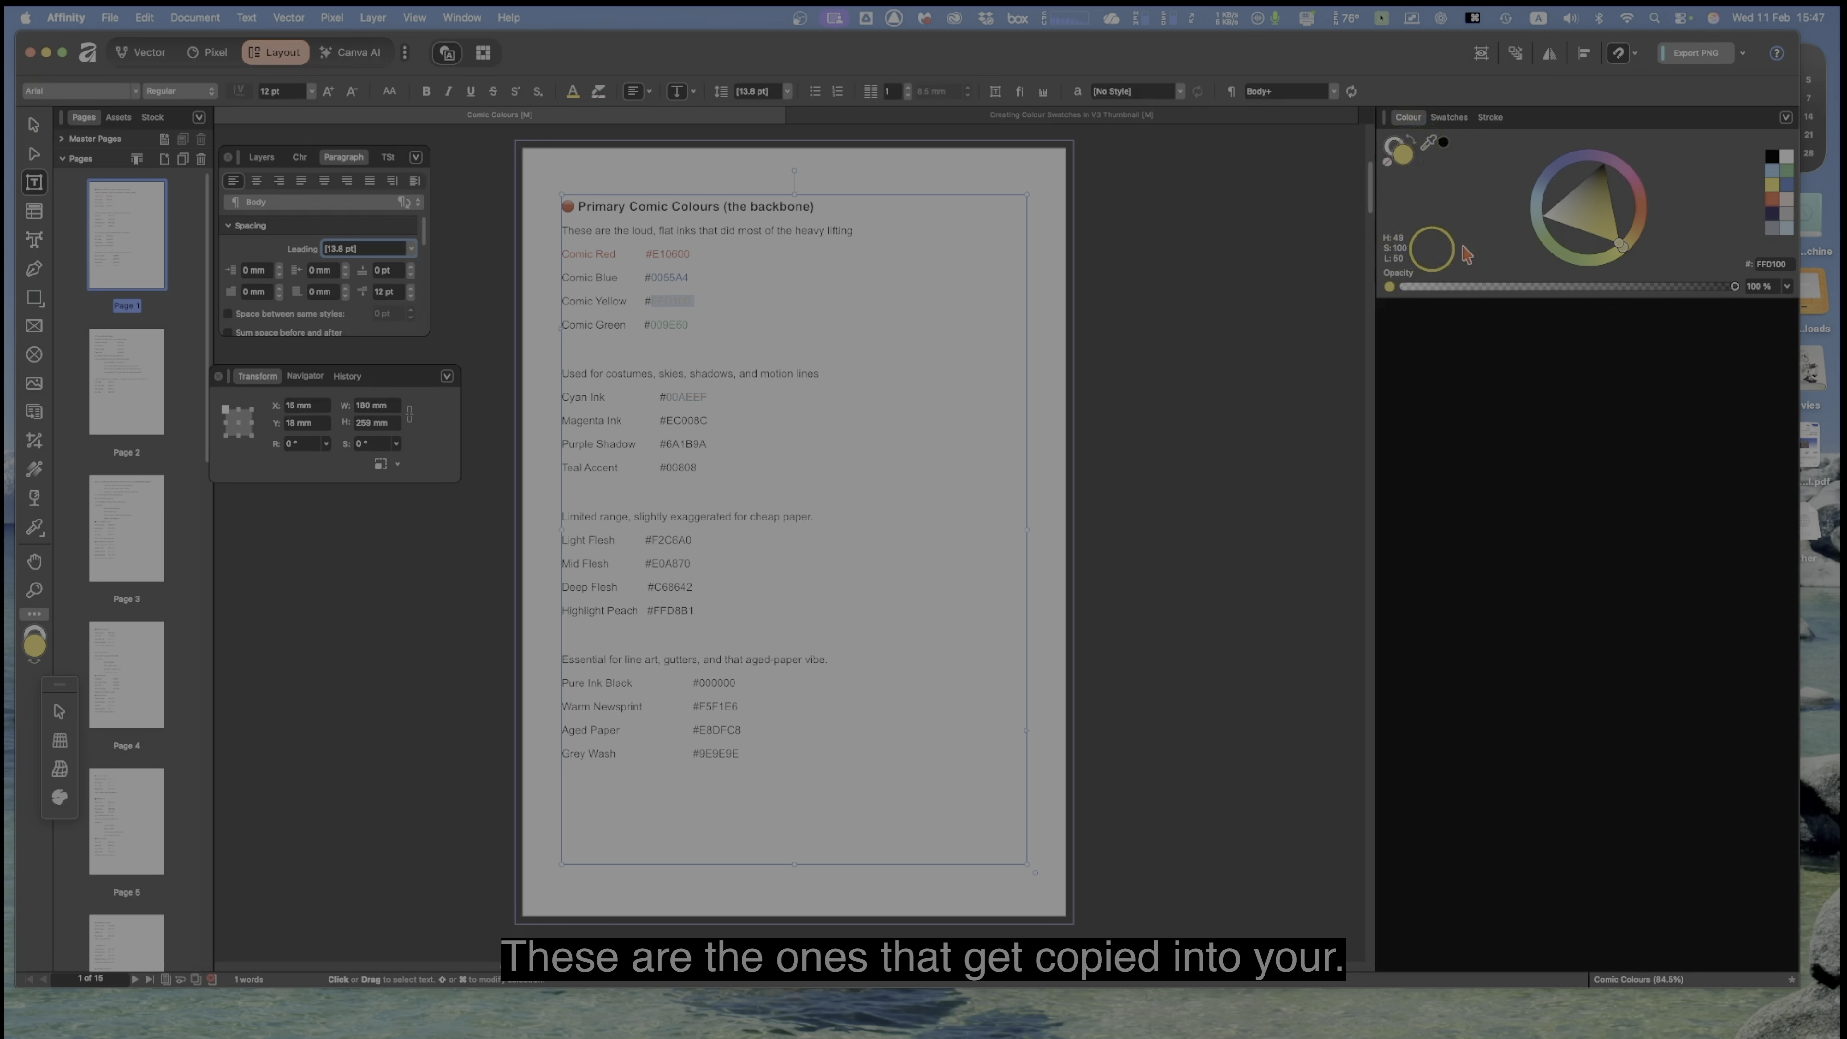
click(1769, 265)
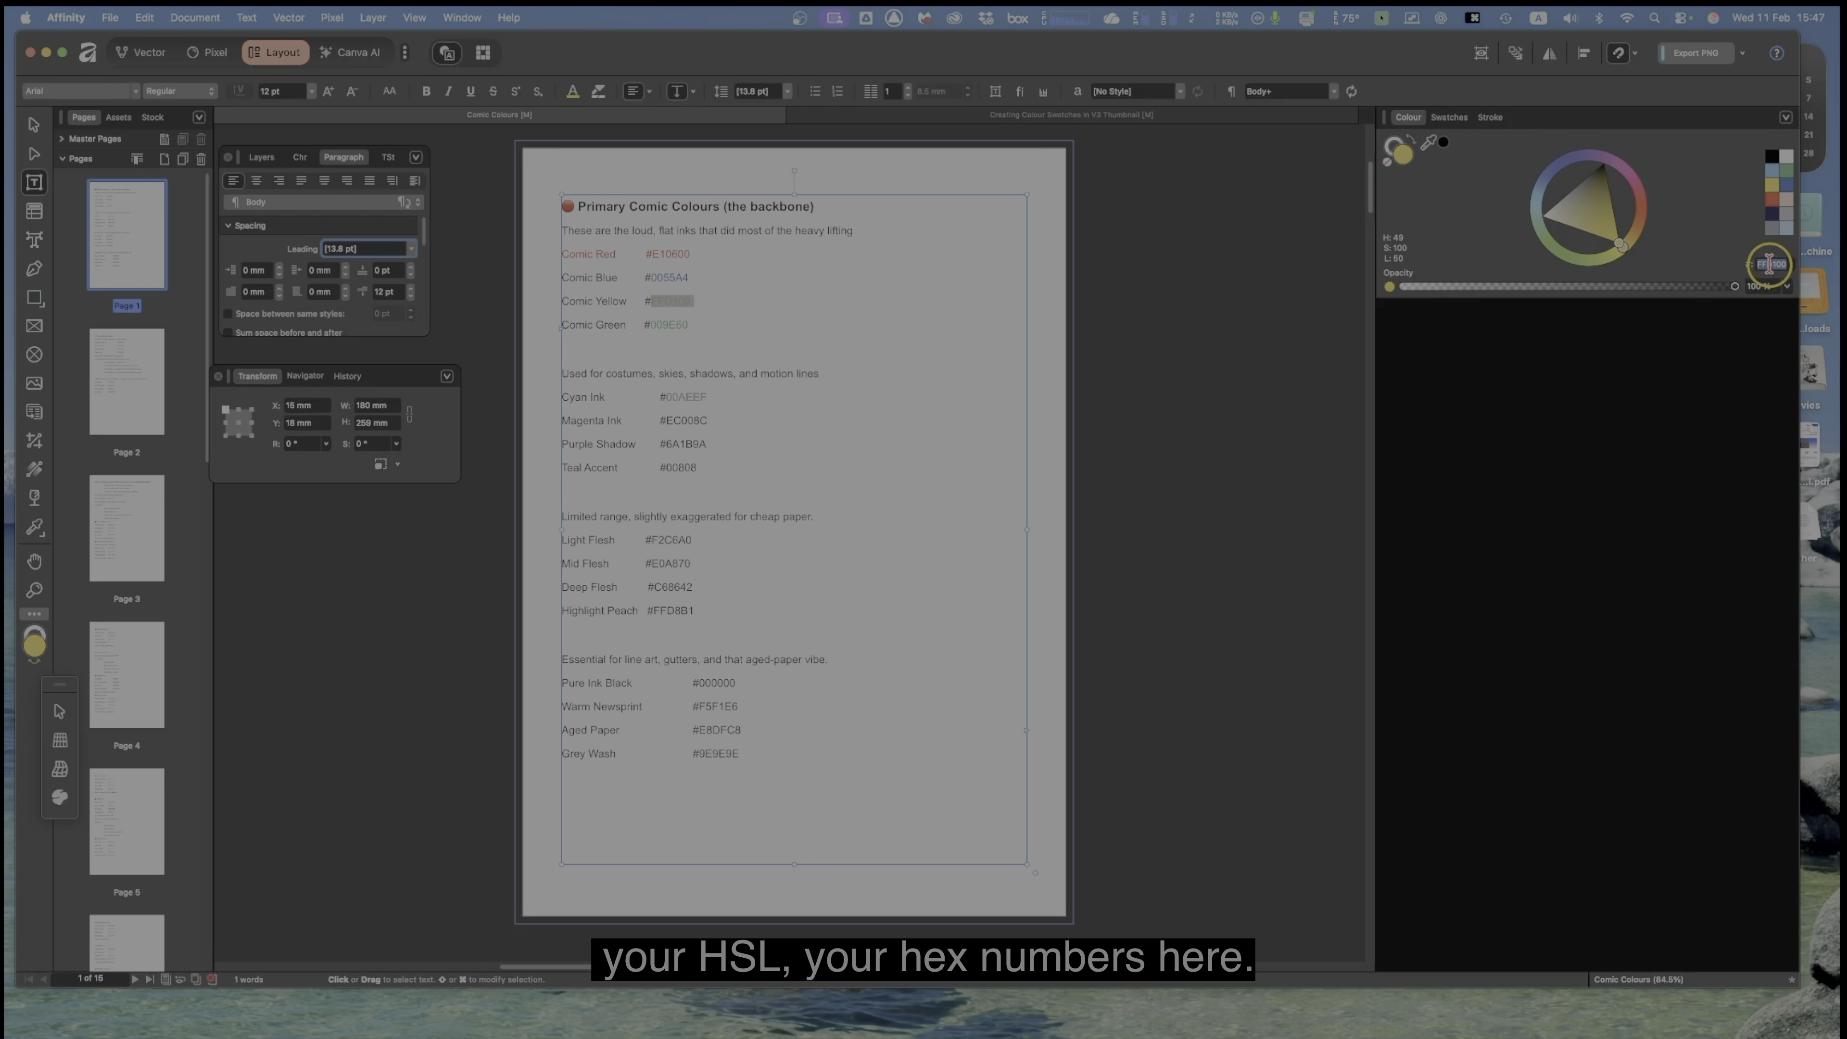
key(super+v)
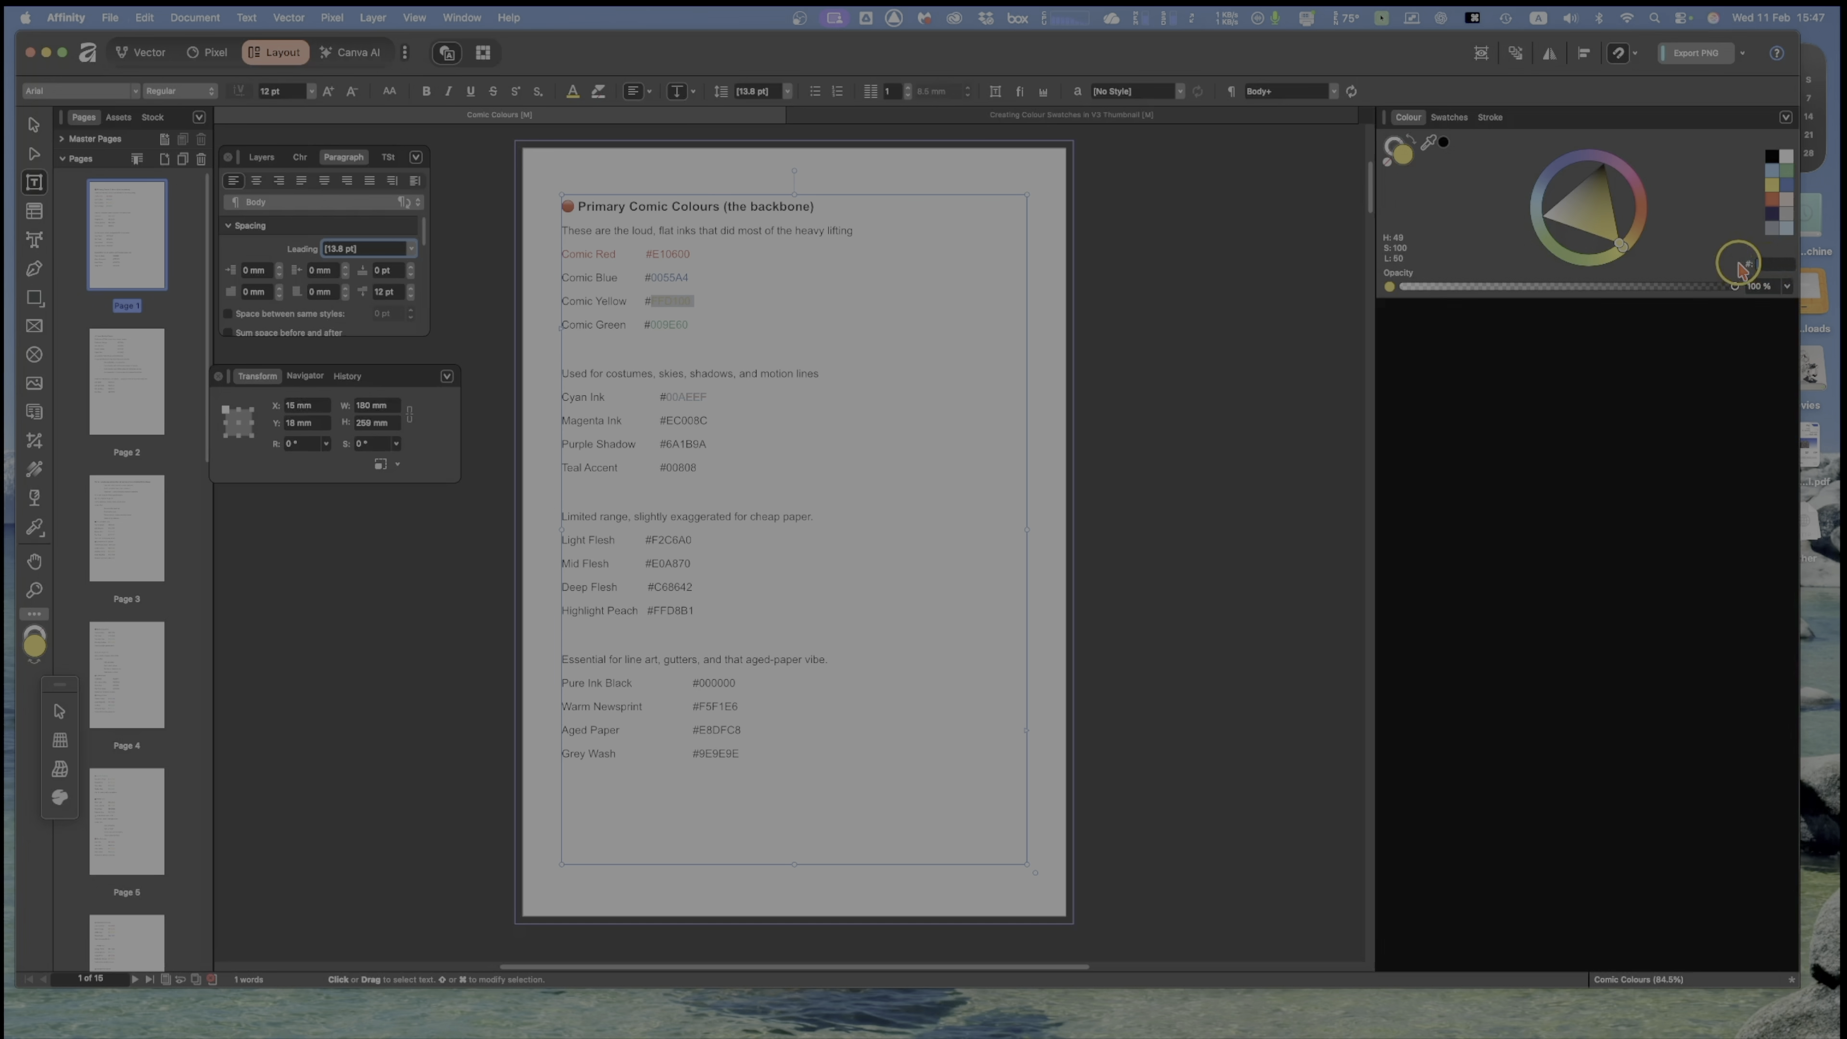
key(super+v)
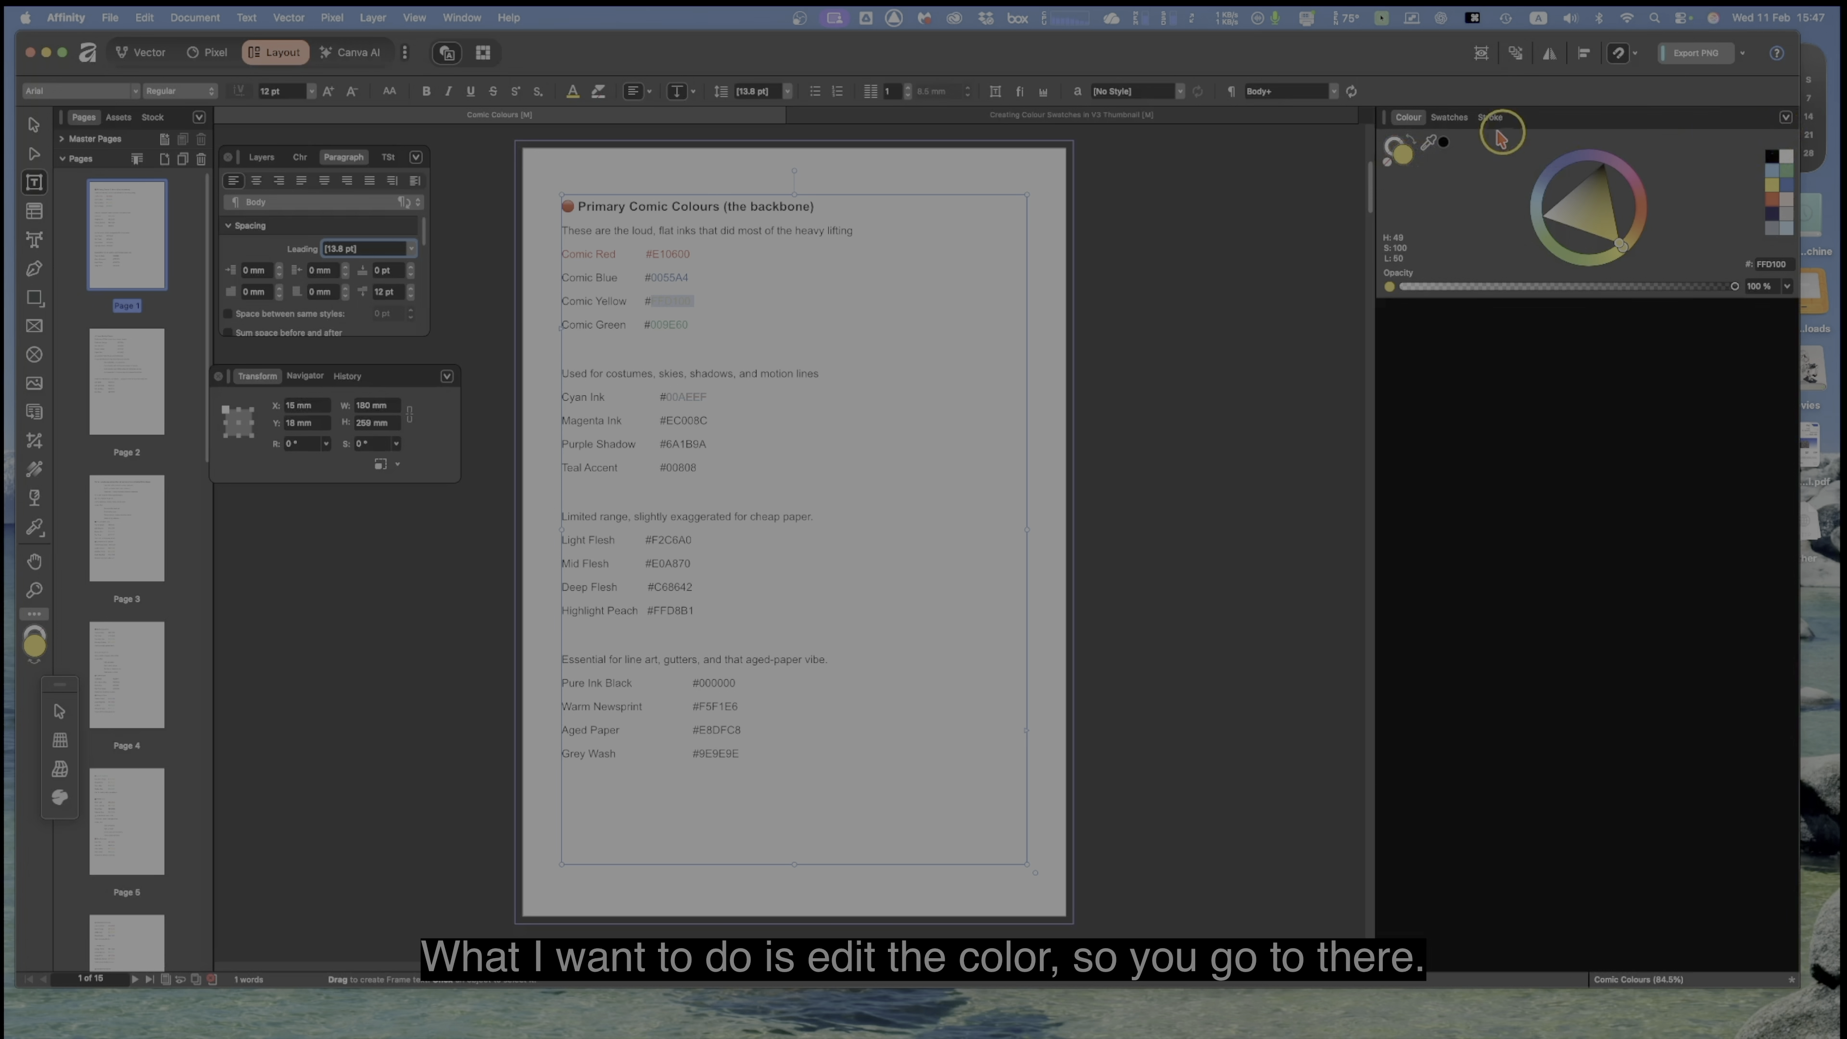
Step: Add the current yellow fill as a swatch in the Temp Comic Colours palette
click(1448, 120)
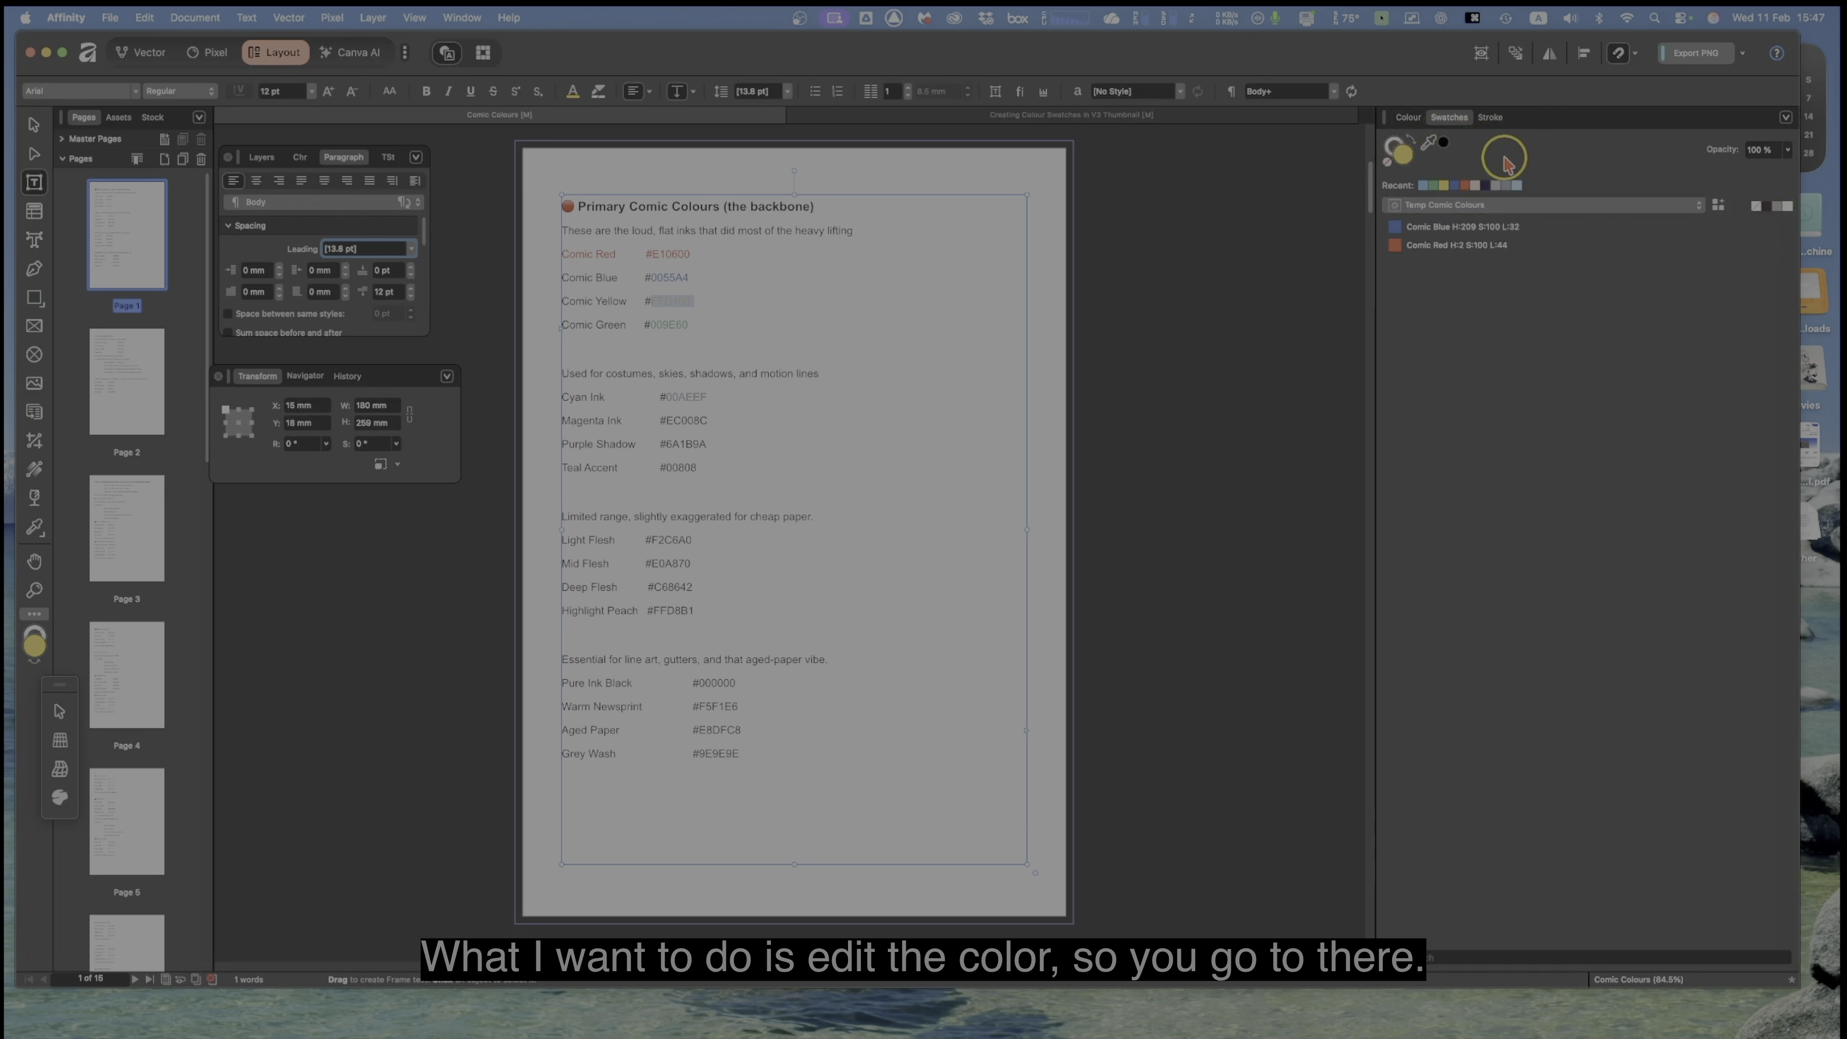
click(1714, 207)
click(1427, 230)
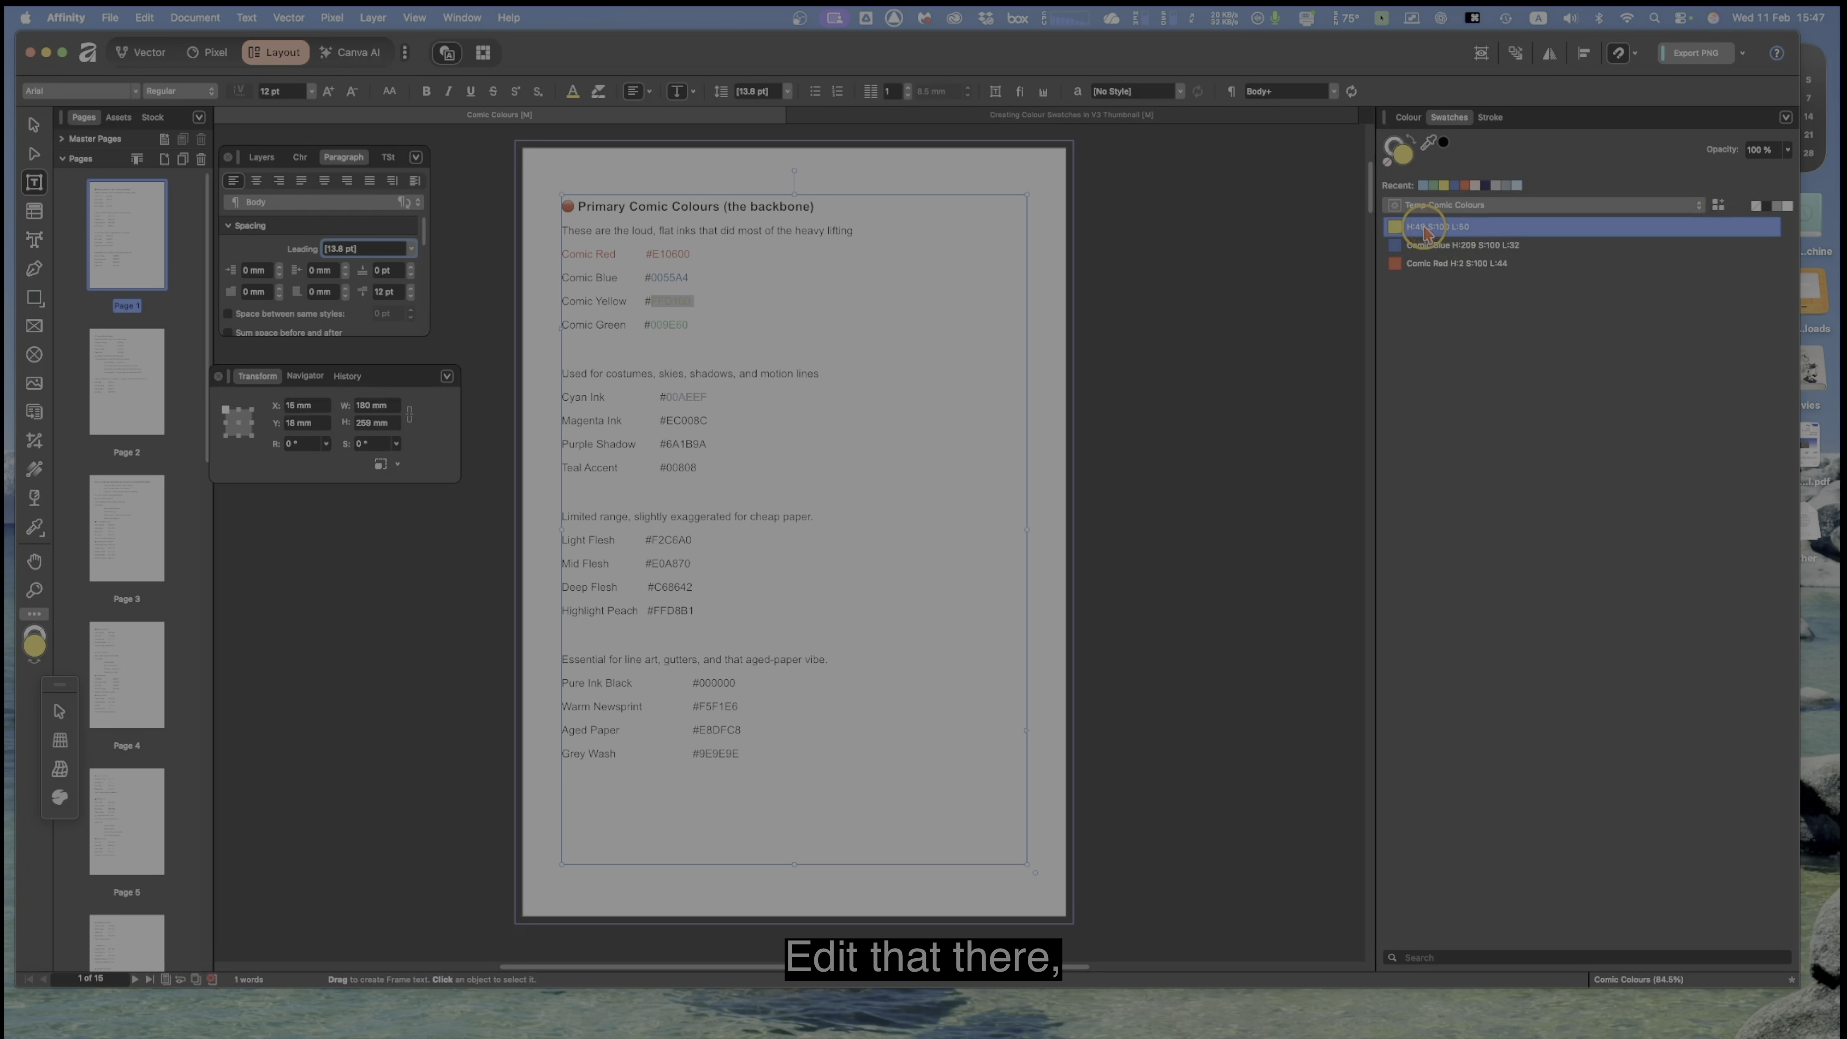
right_click(1426, 231)
click(1445, 283)
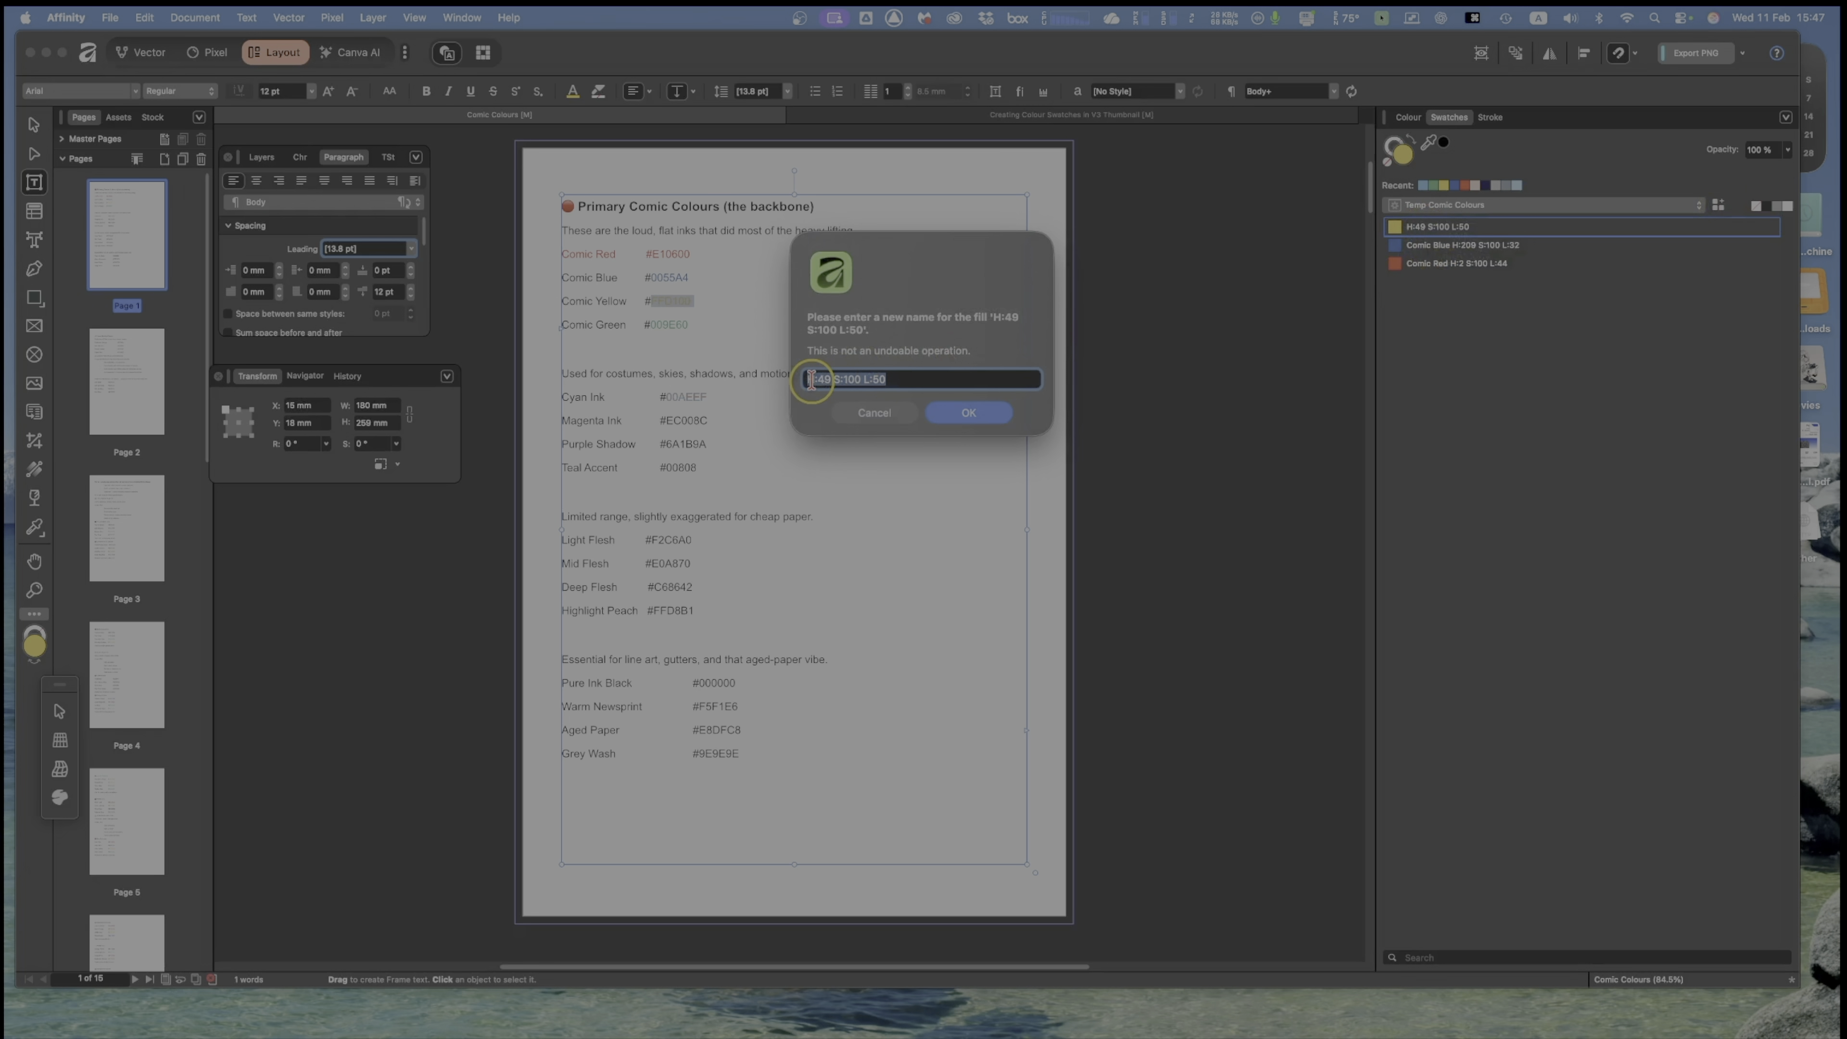
click(814, 382)
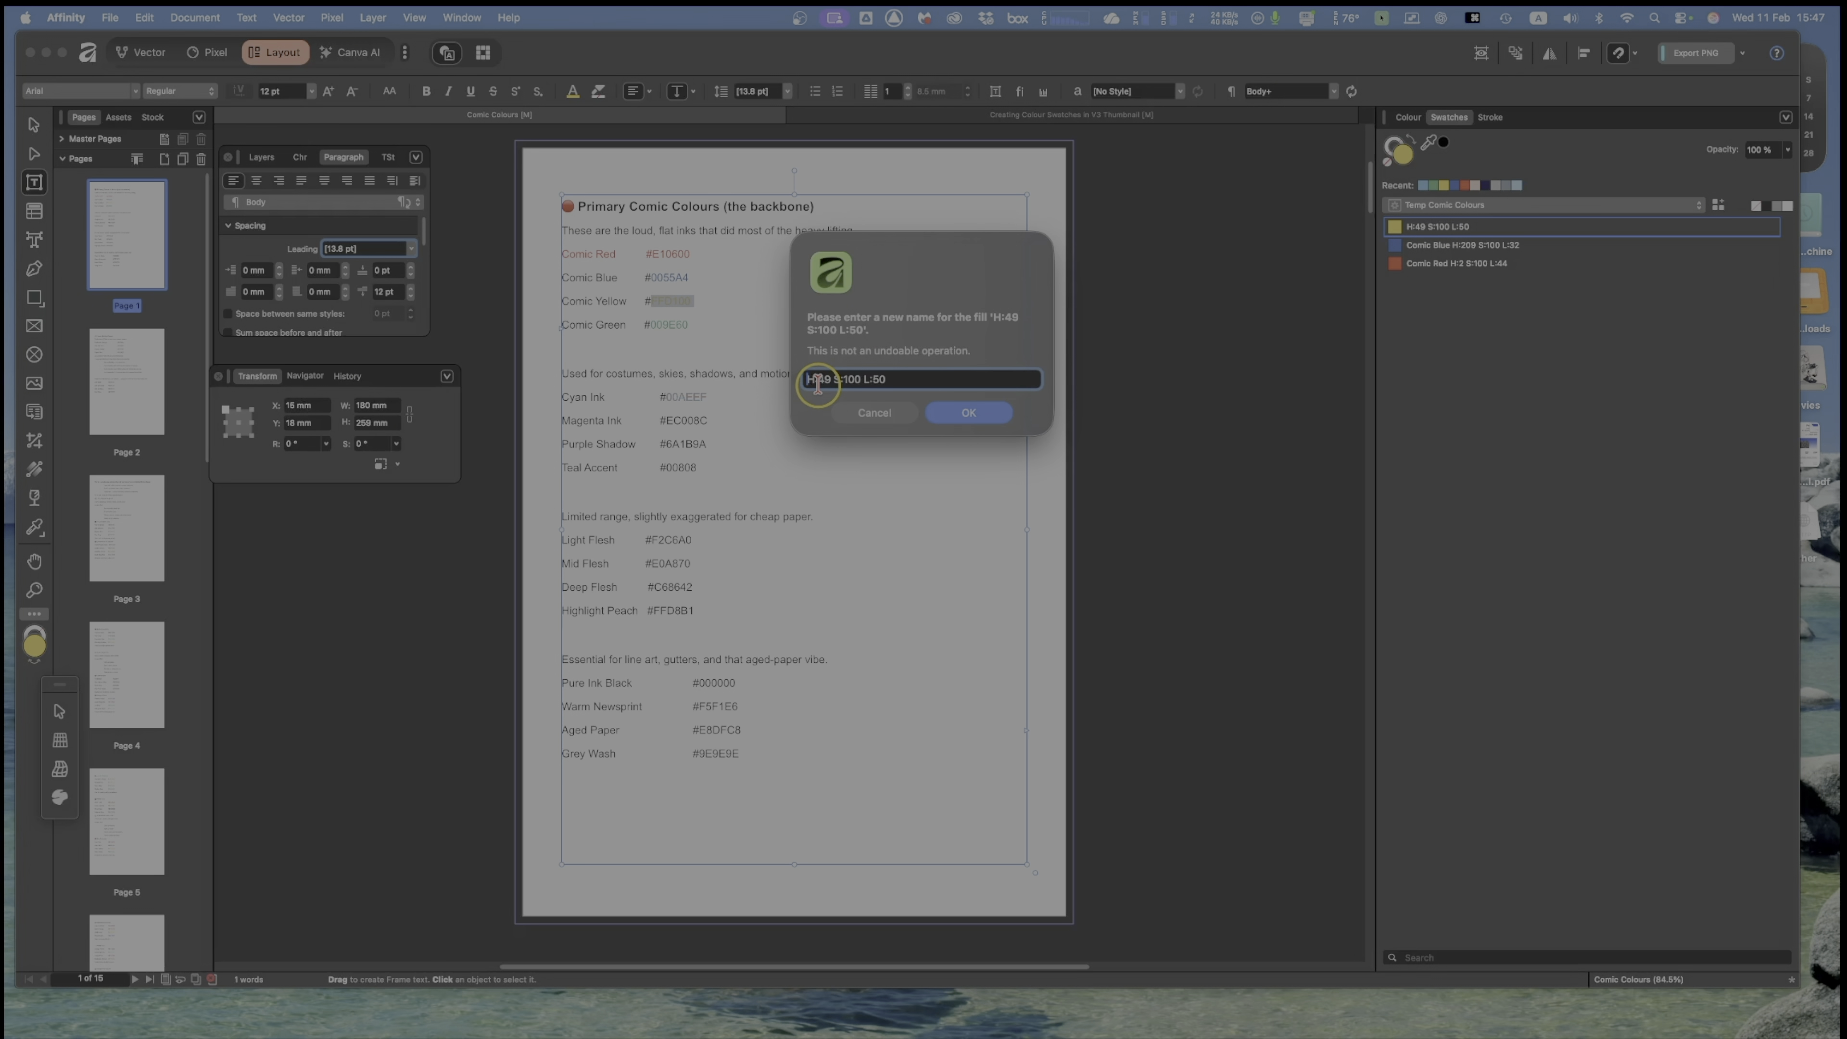
key(super+a)
key(super+v)
key(BackSpace)
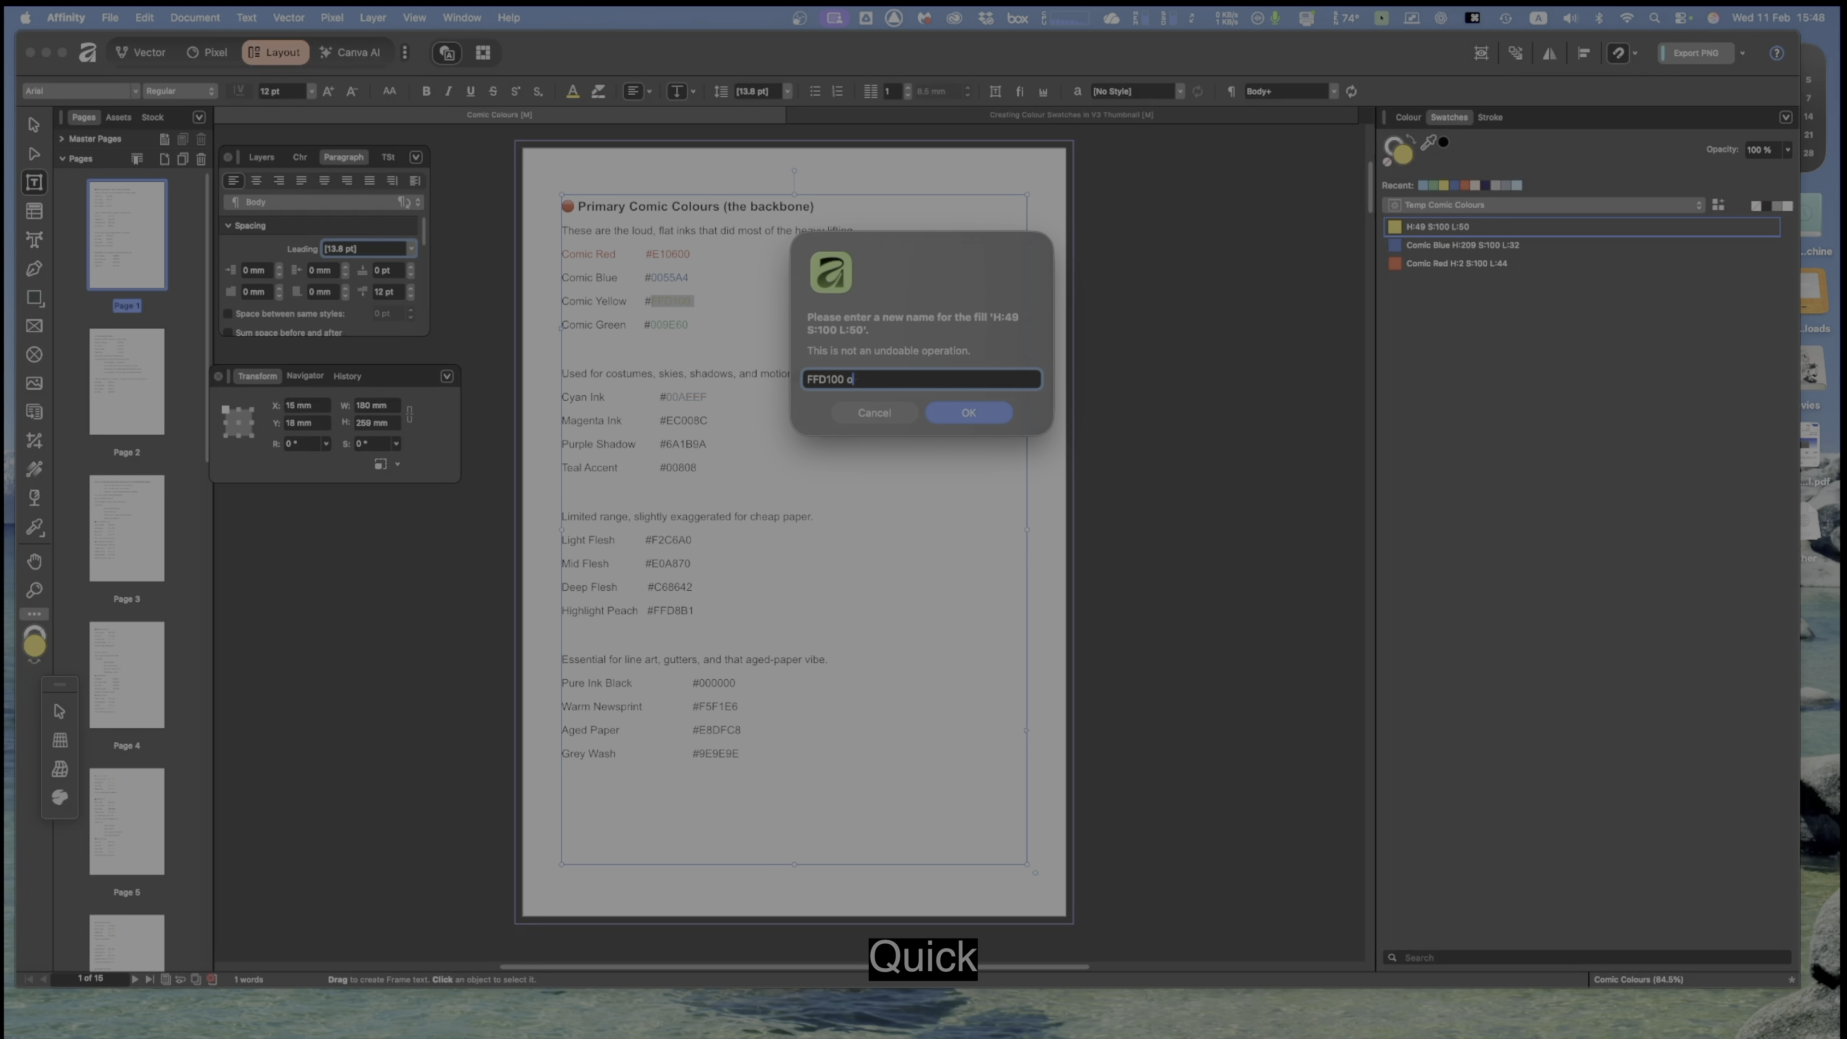
click(874, 412)
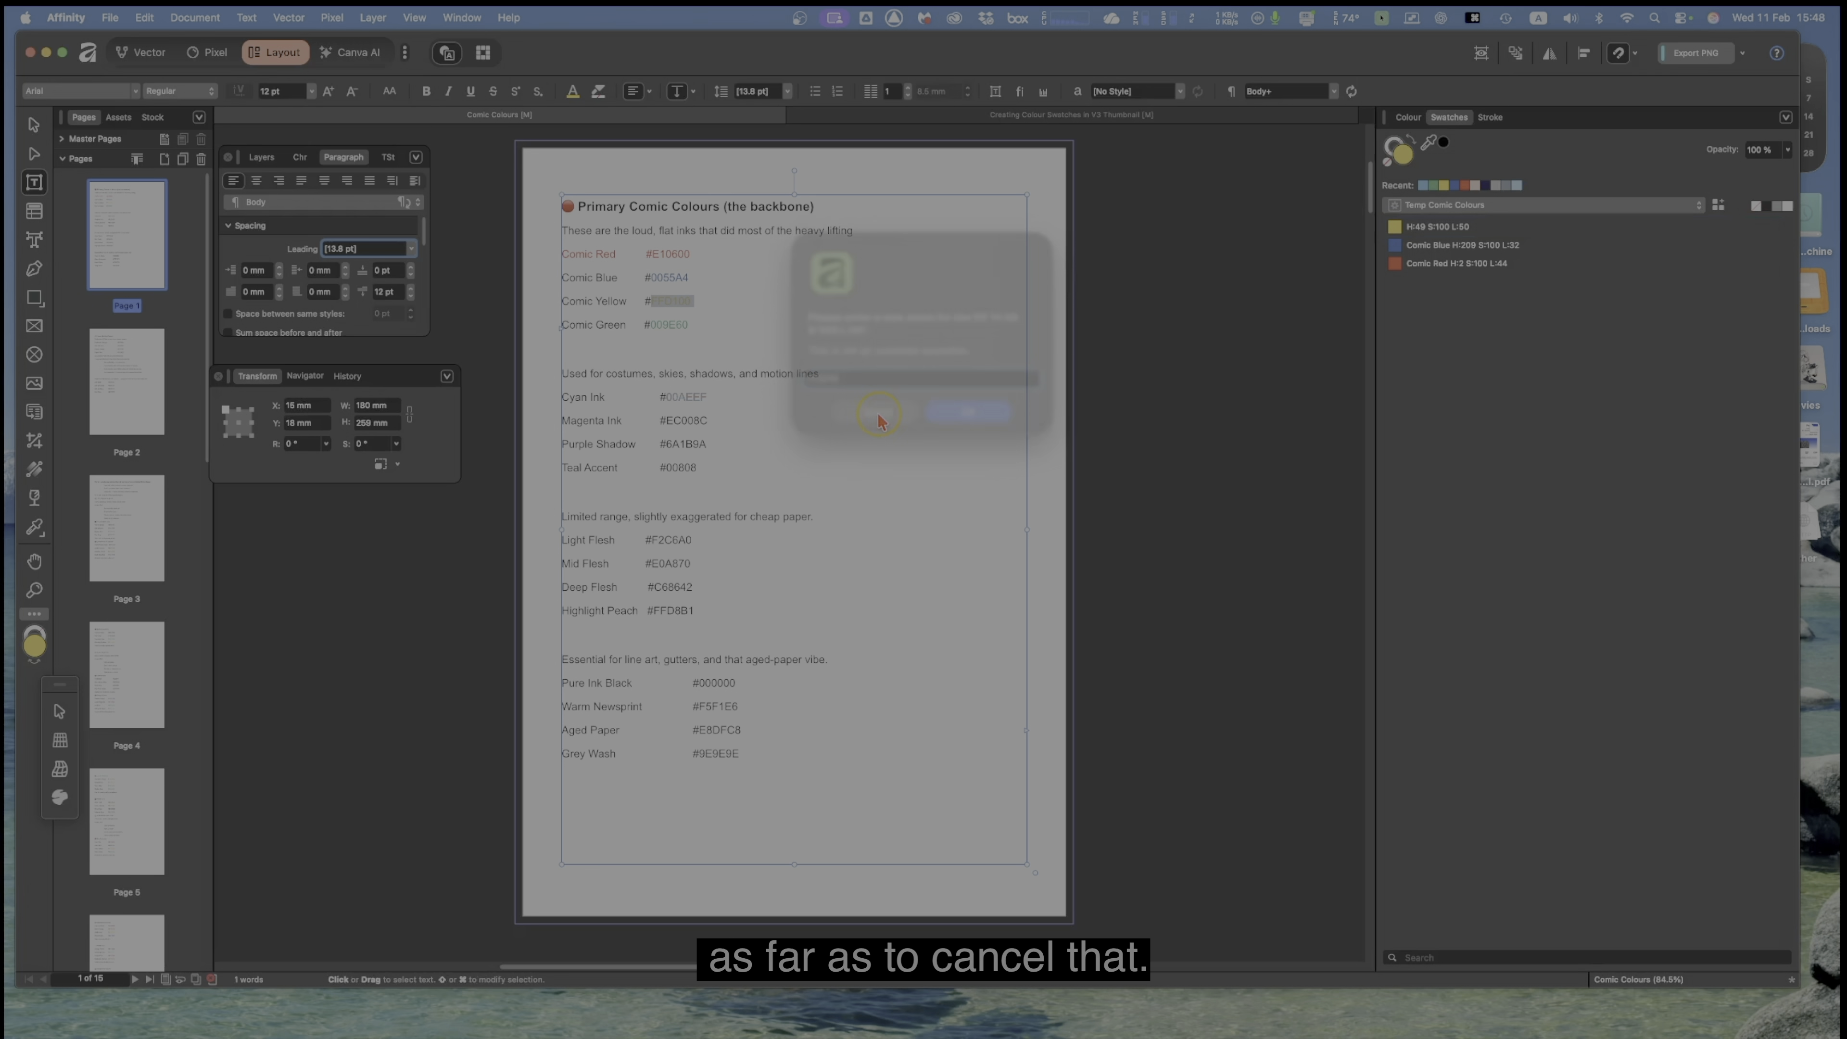
Step: Rename the new yellow swatch "Comic Yellow H:49 S:100 L:50", keeping its HSL values after the colour name
click(1437, 229)
right_click(1439, 231)
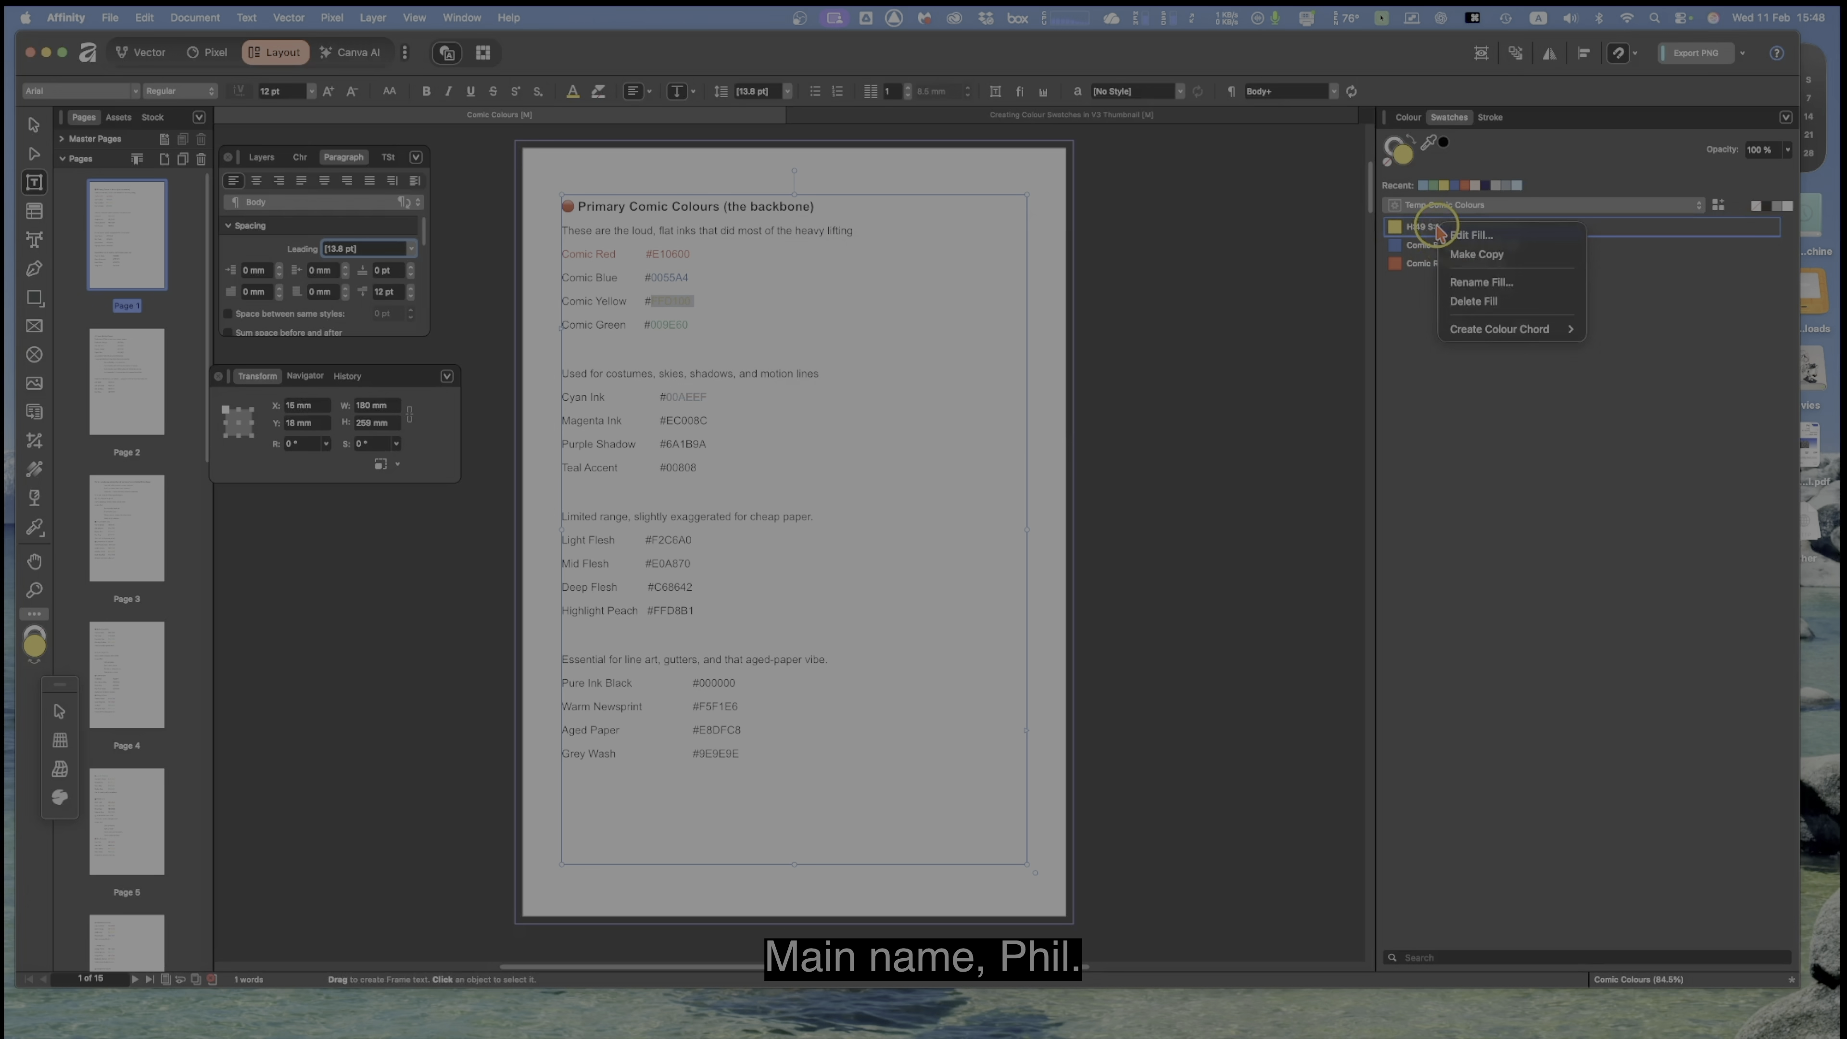
click(1471, 283)
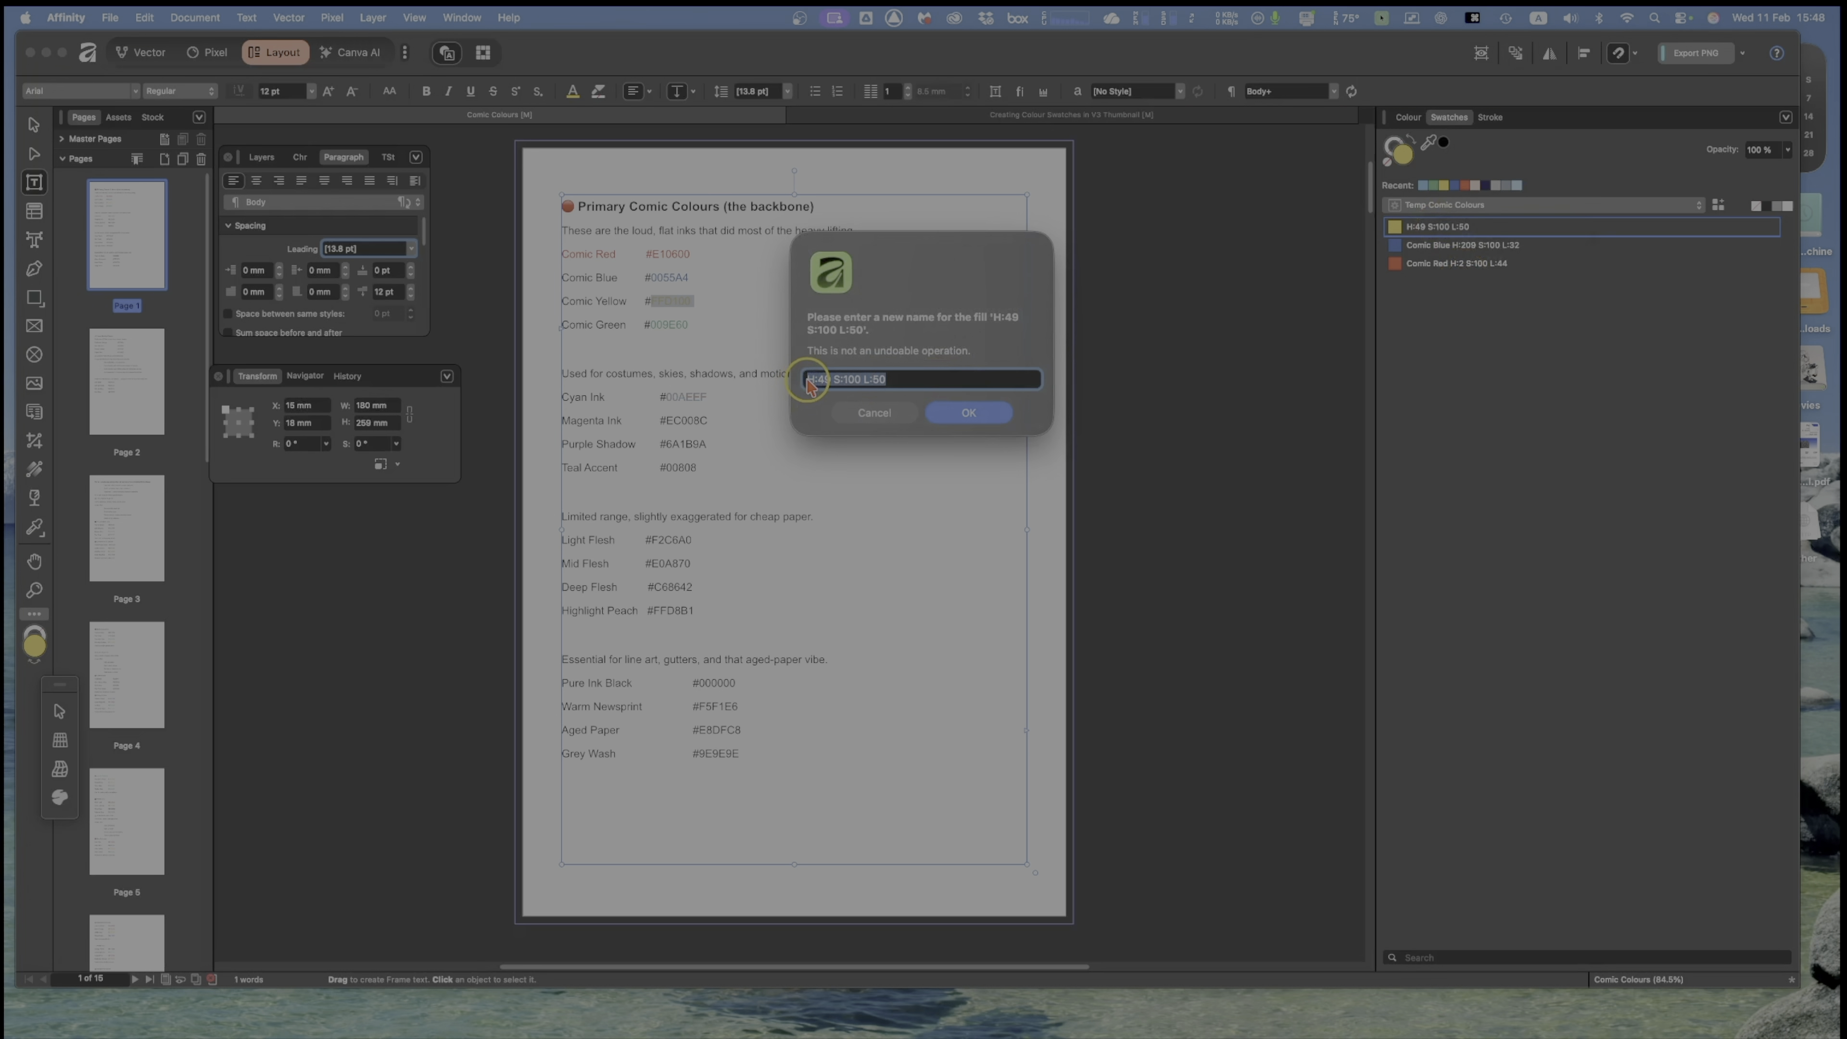
click(811, 380)
text(Comic Yellow)
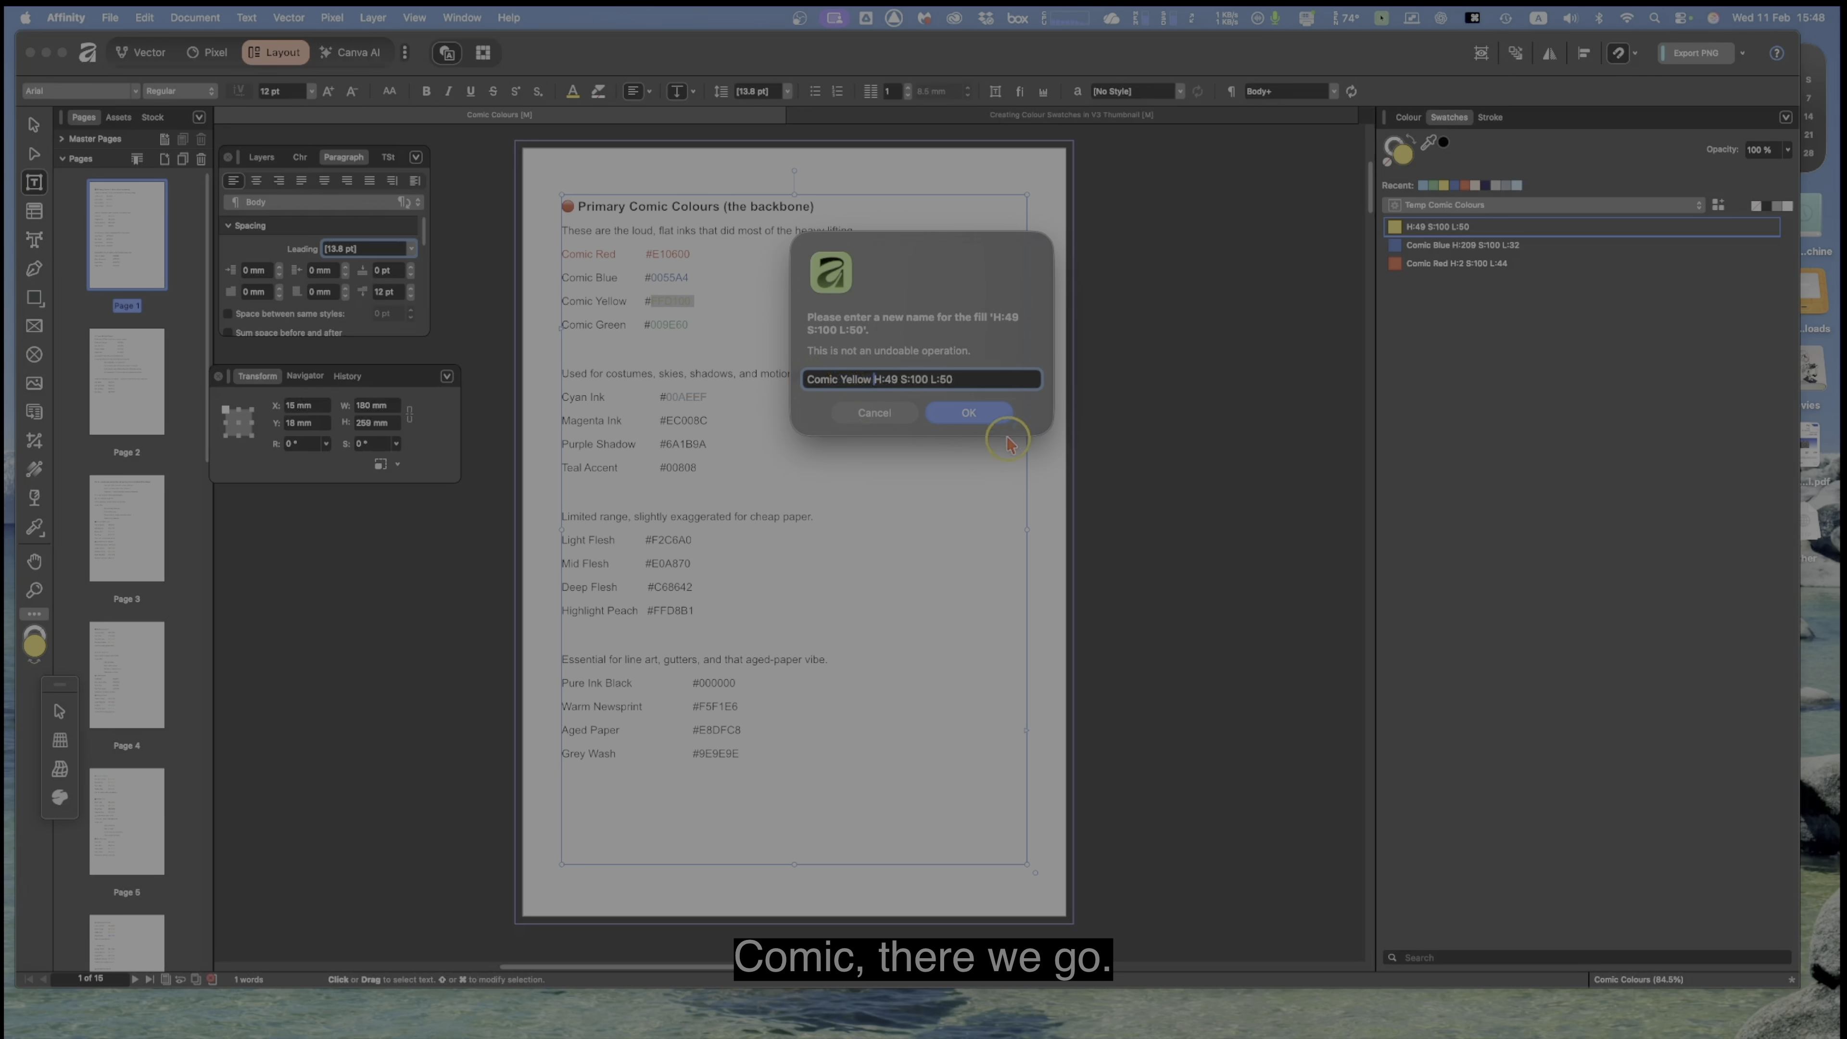
click(977, 413)
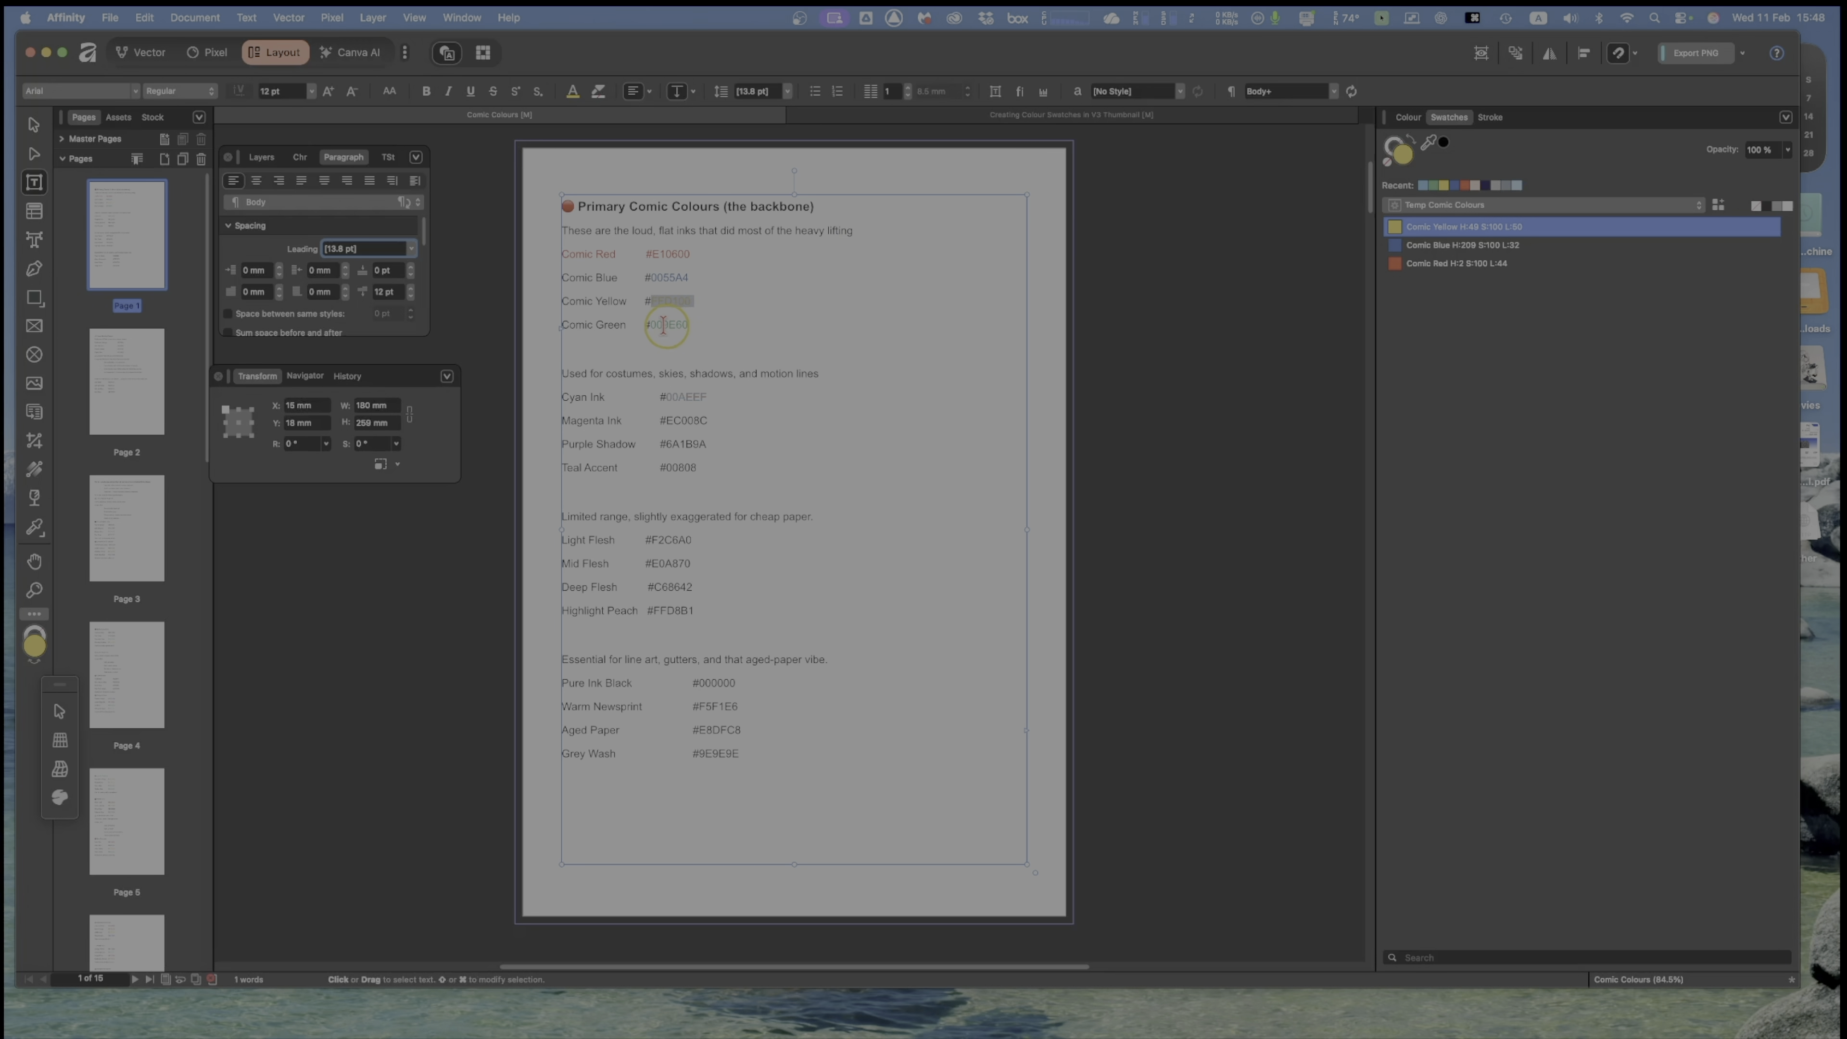
Step: Copy the Comic Green hex code 009E60 into the current colour and add that fill to the Temp Comic Colours palette
drag(651, 325, 690, 325)
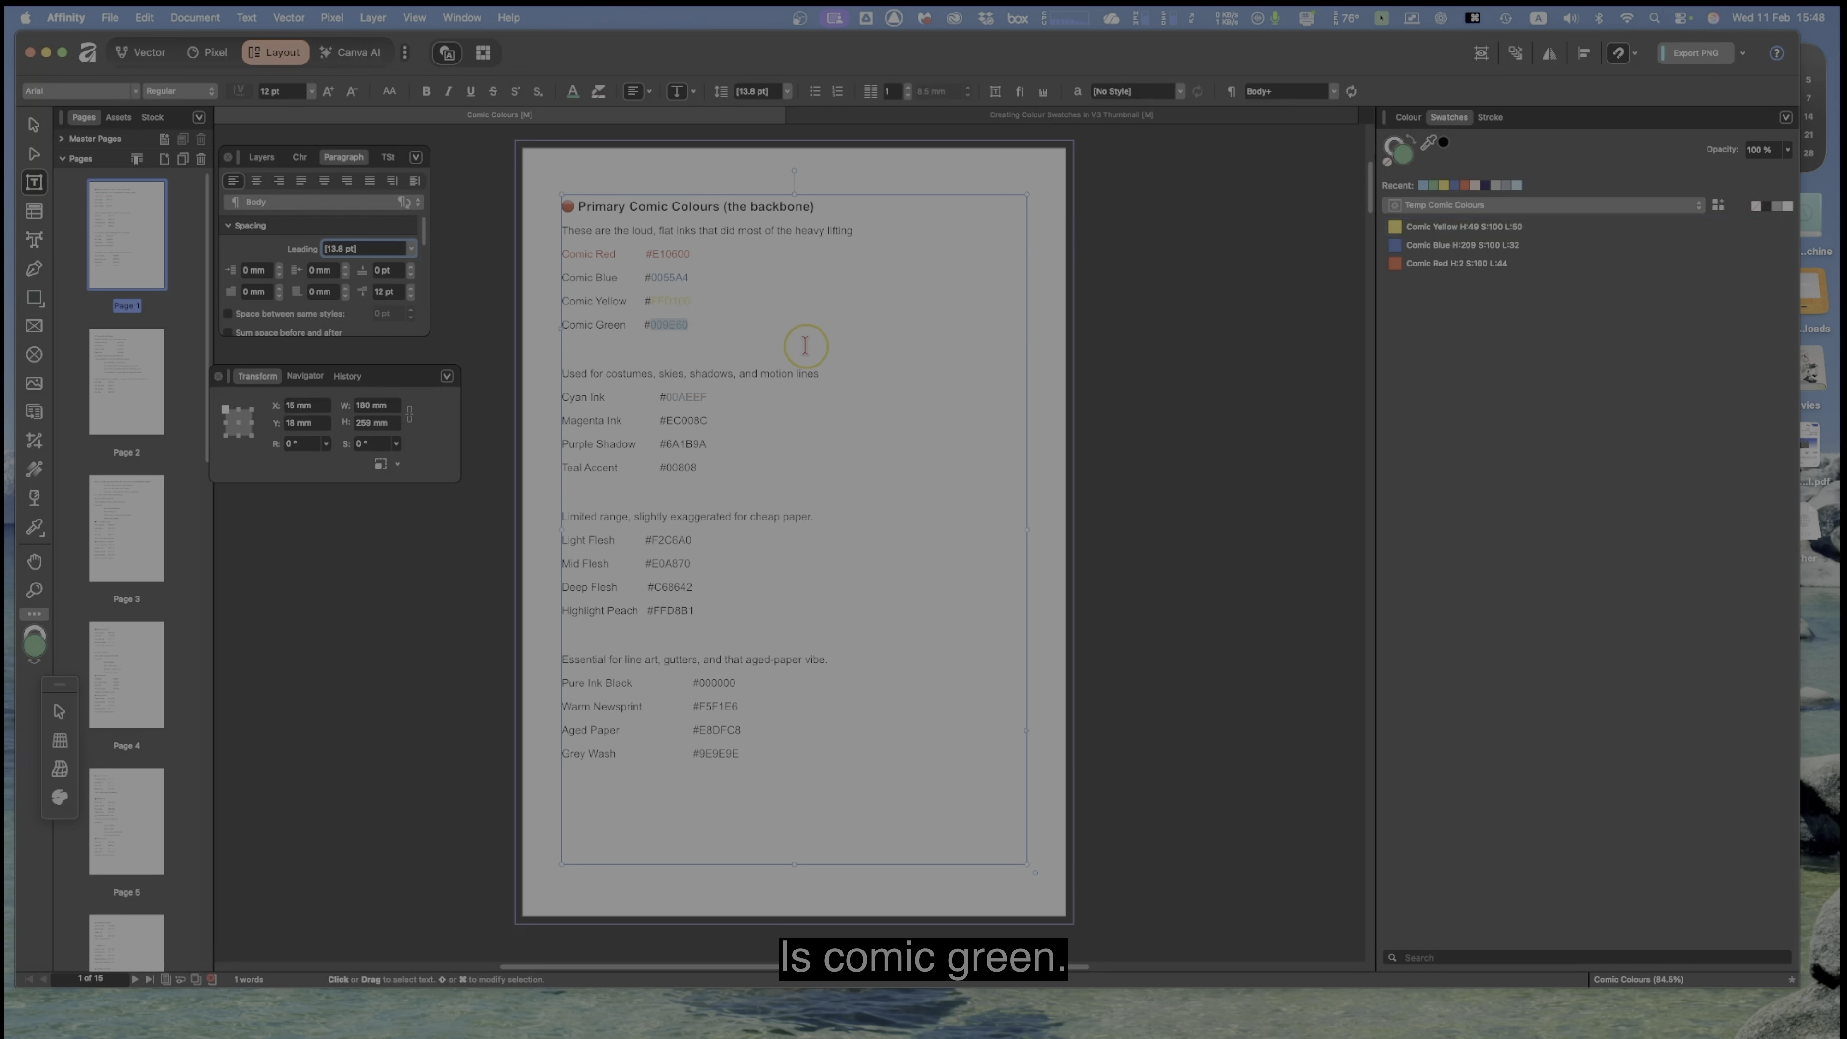
key(super+c)
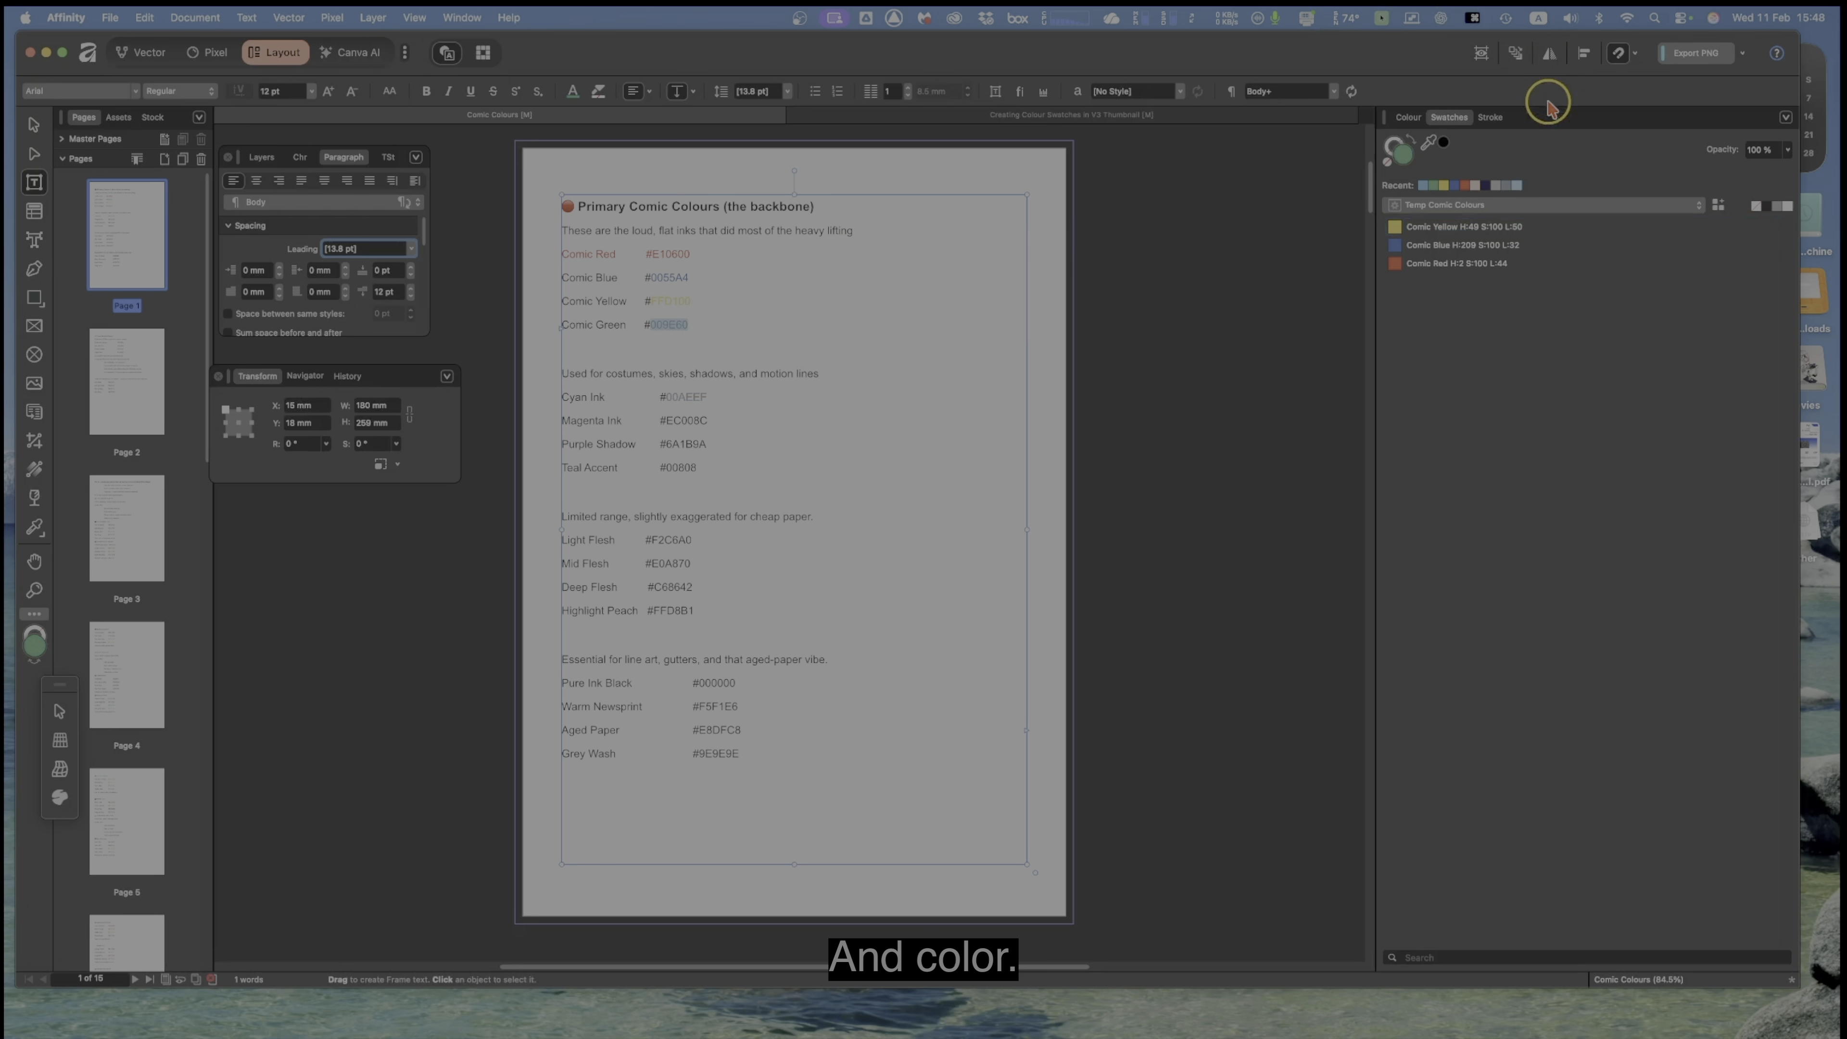
click(1408, 118)
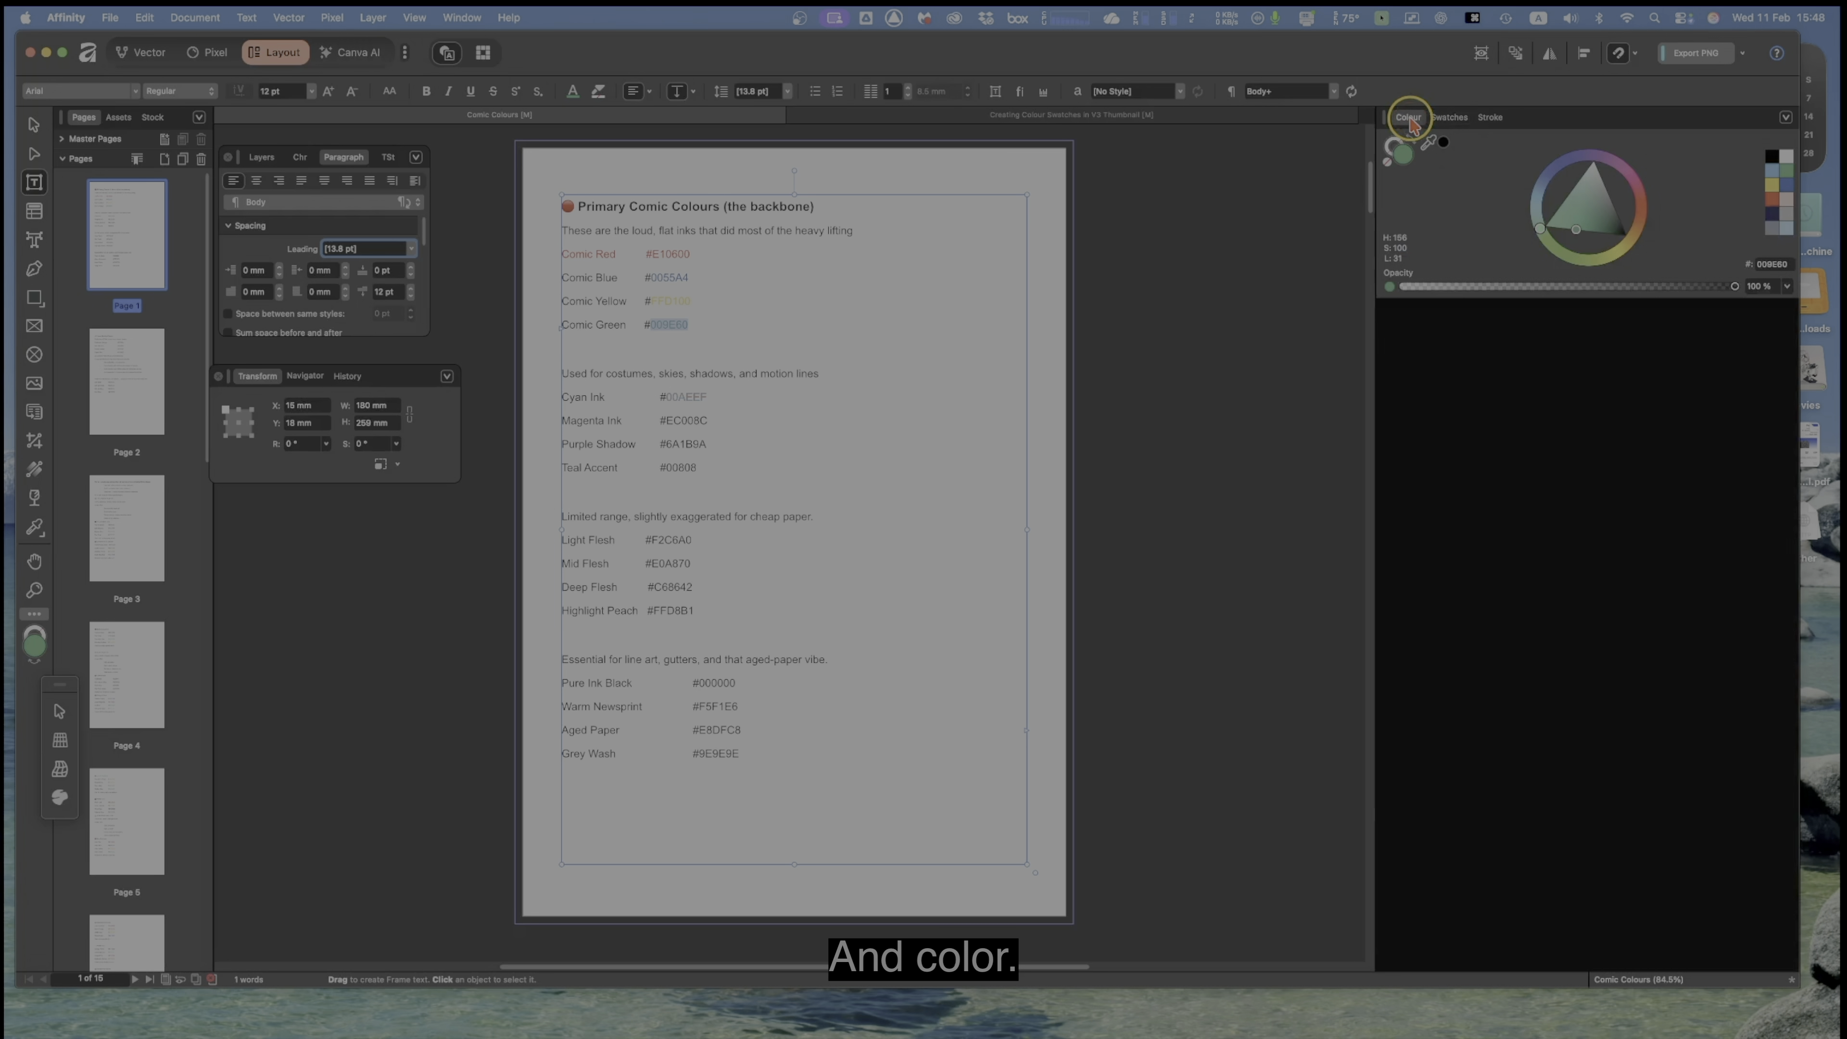
click(1772, 266)
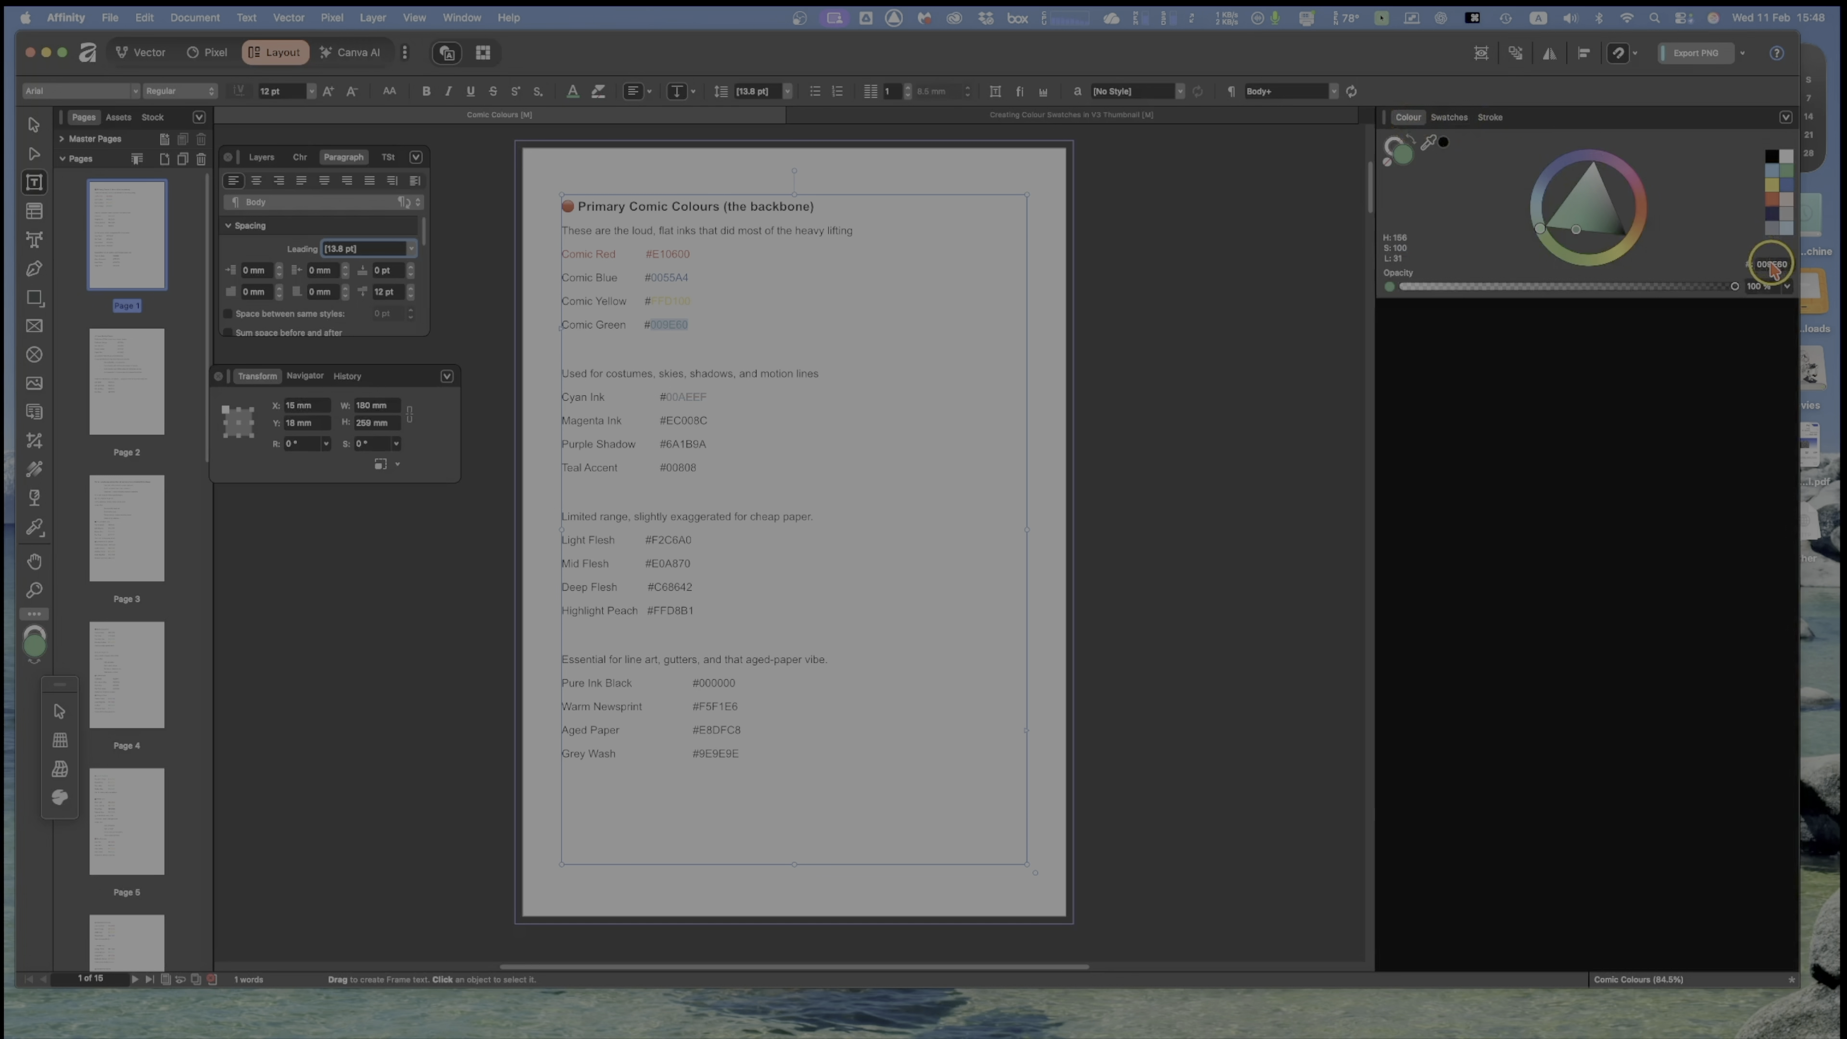
click(1773, 264)
key(super+v)
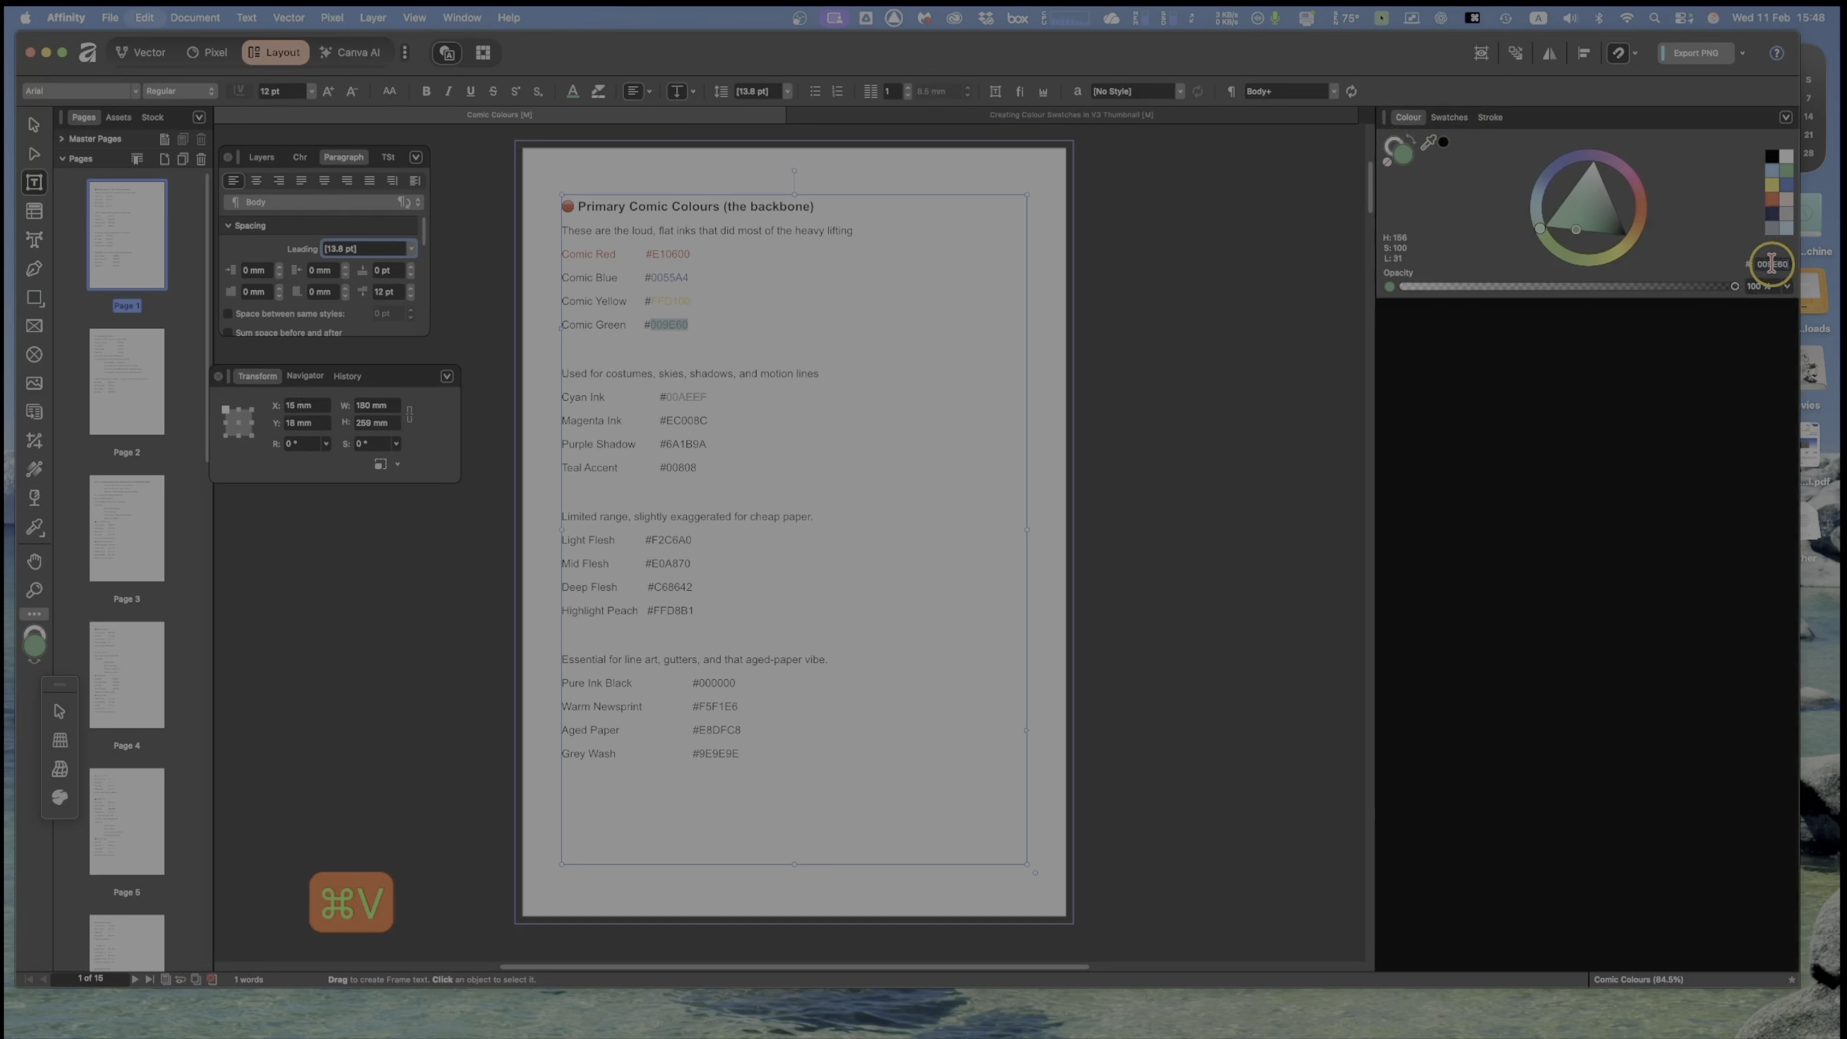
click(1449, 118)
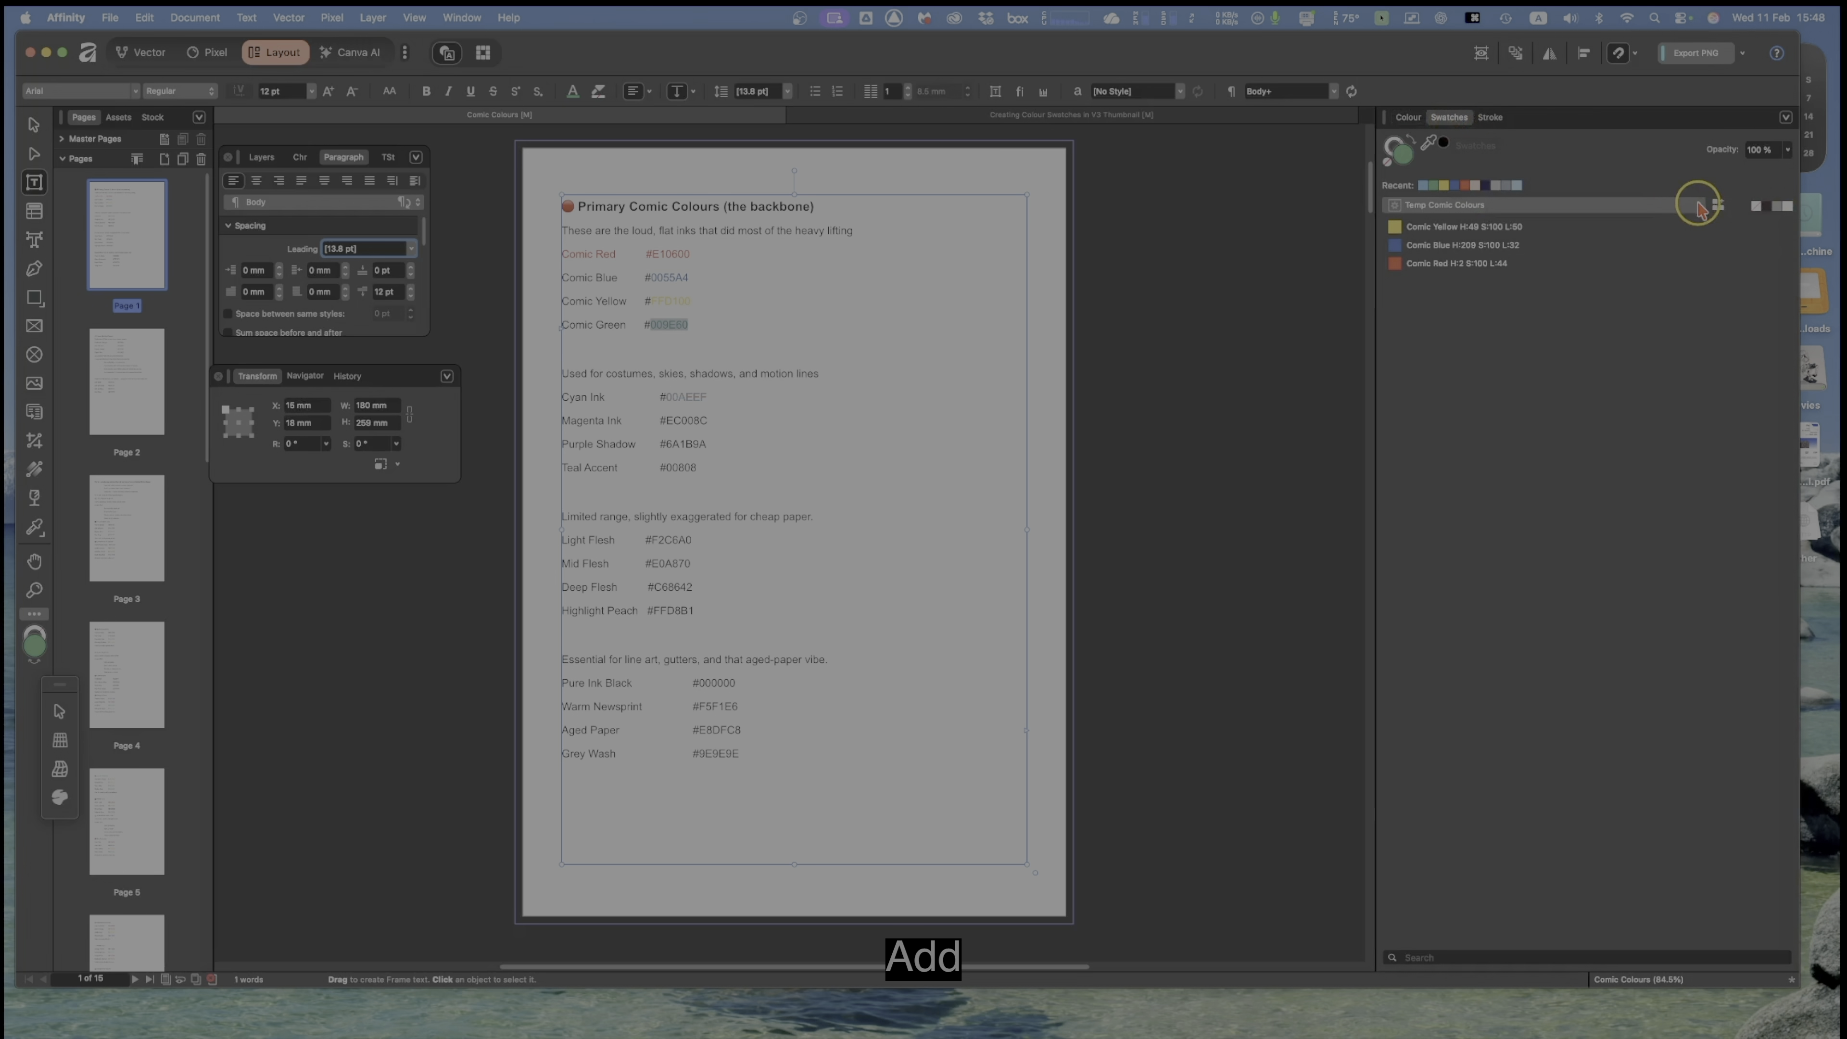
click(1721, 210)
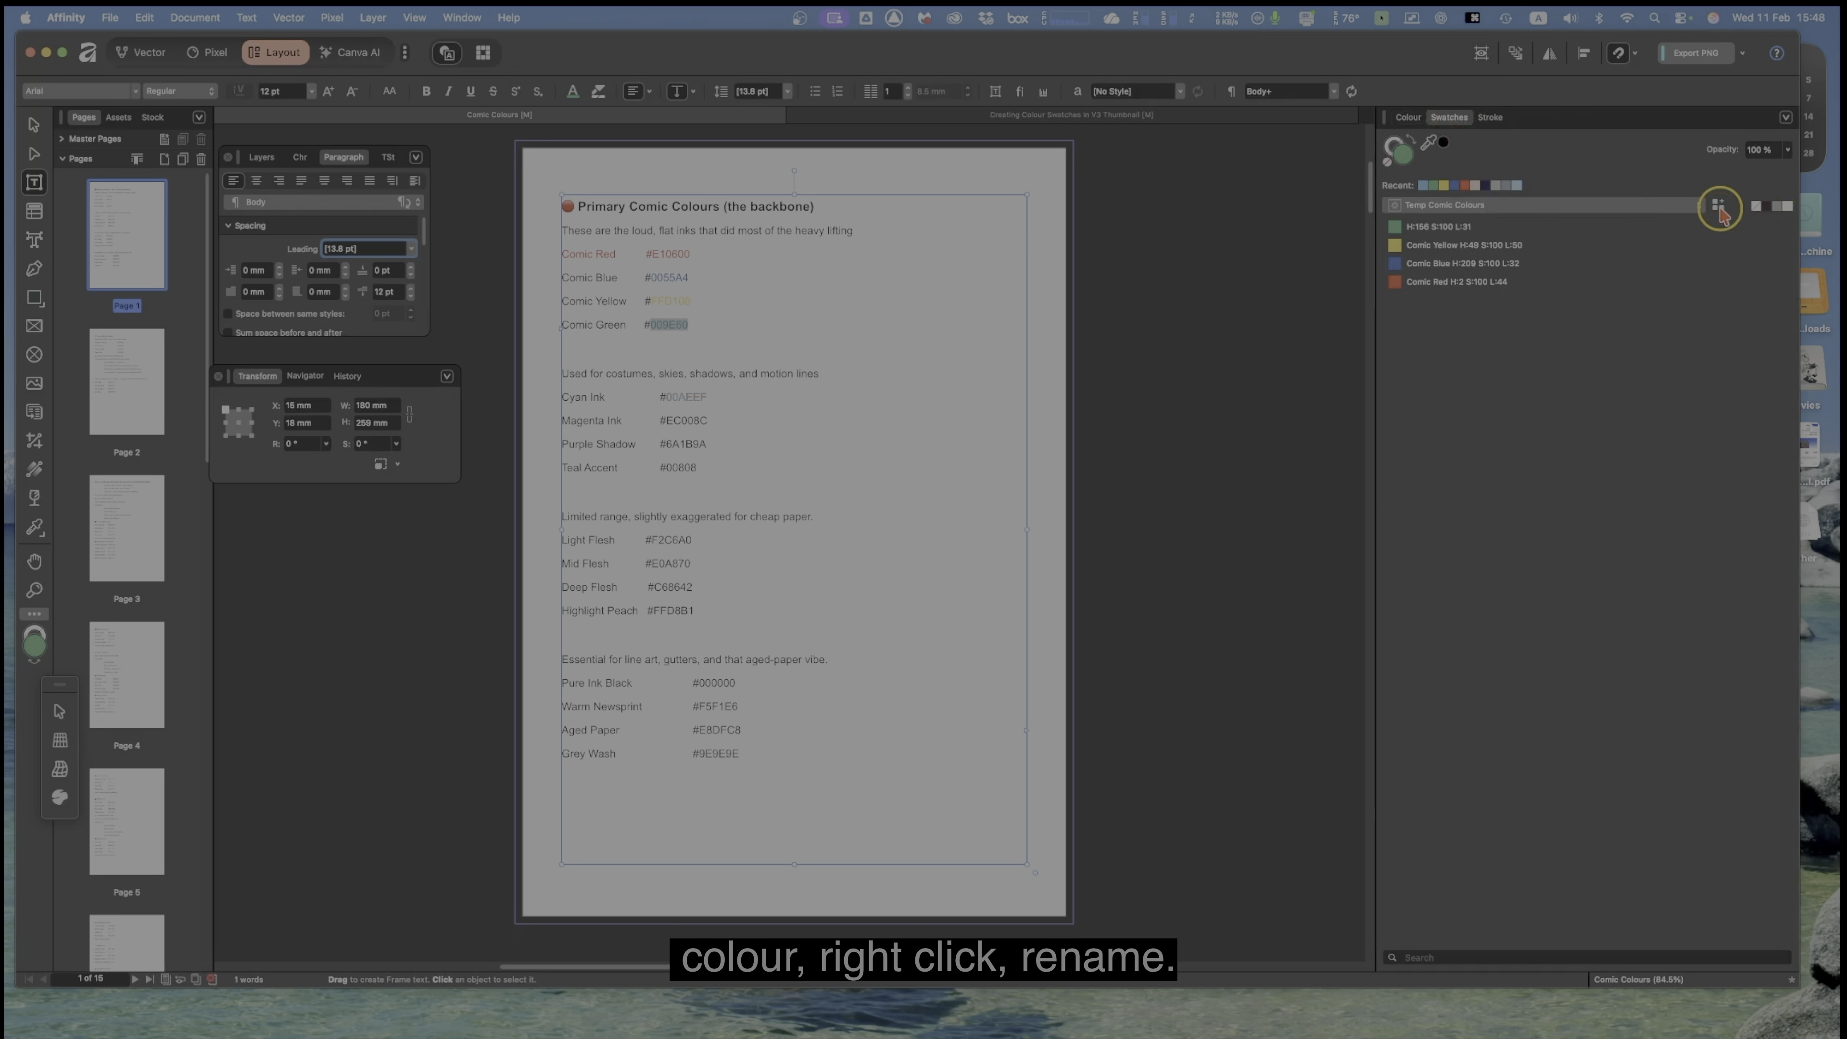
Step: Rename the new green swatch "Comic Green H:156 S:100 L:31", keeping its HSL values after the colour name
click(1437, 230)
right_click(1438, 231)
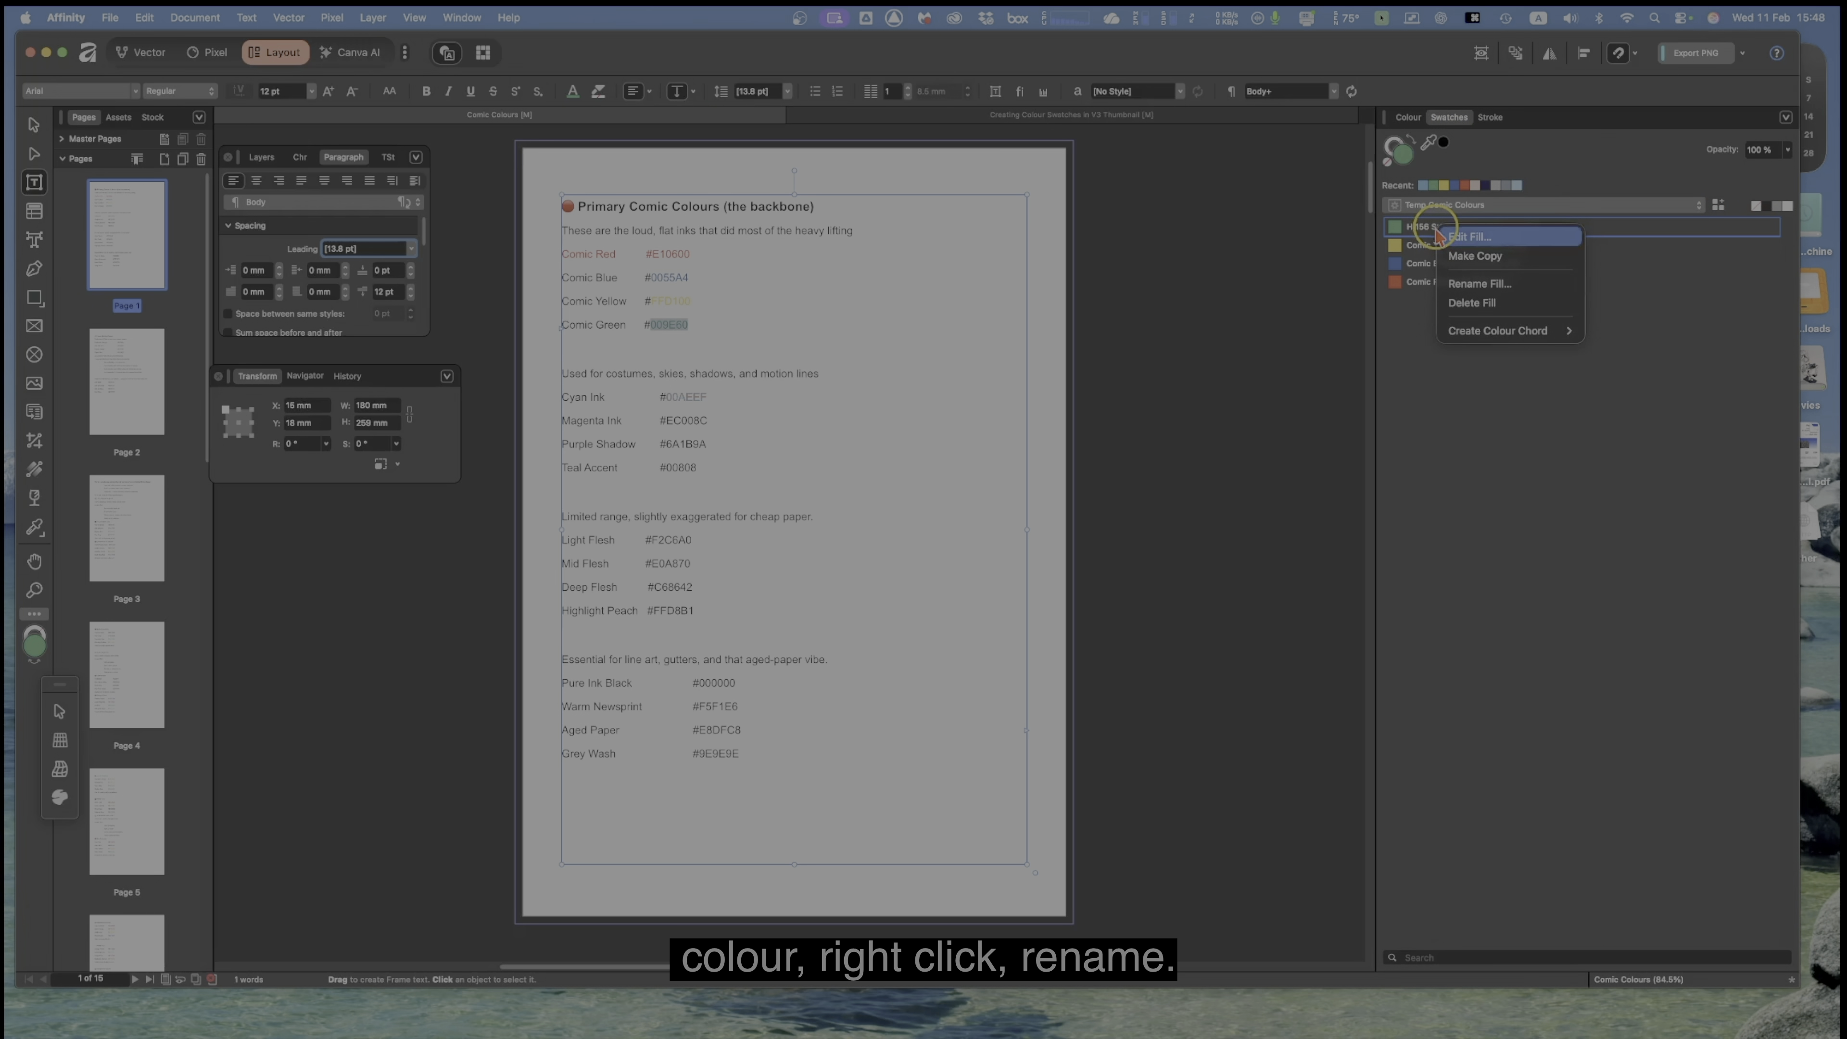
click(1465, 283)
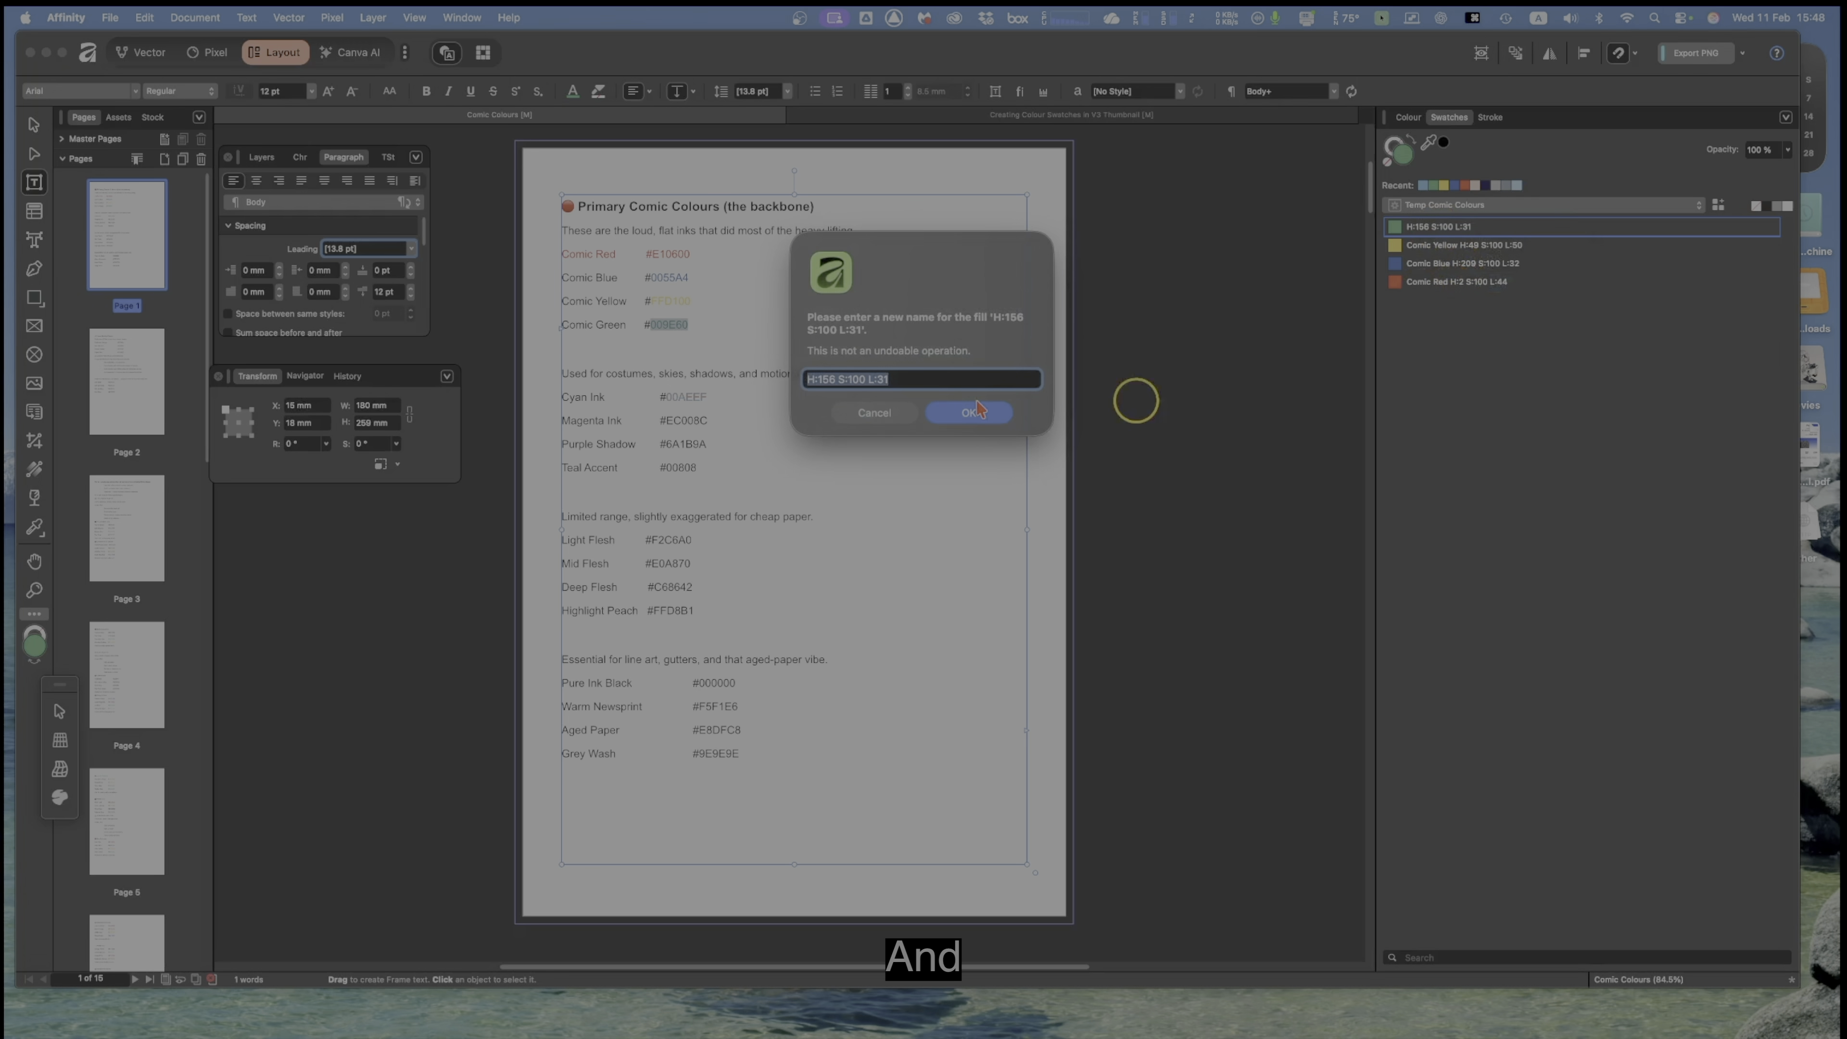
click(808, 379)
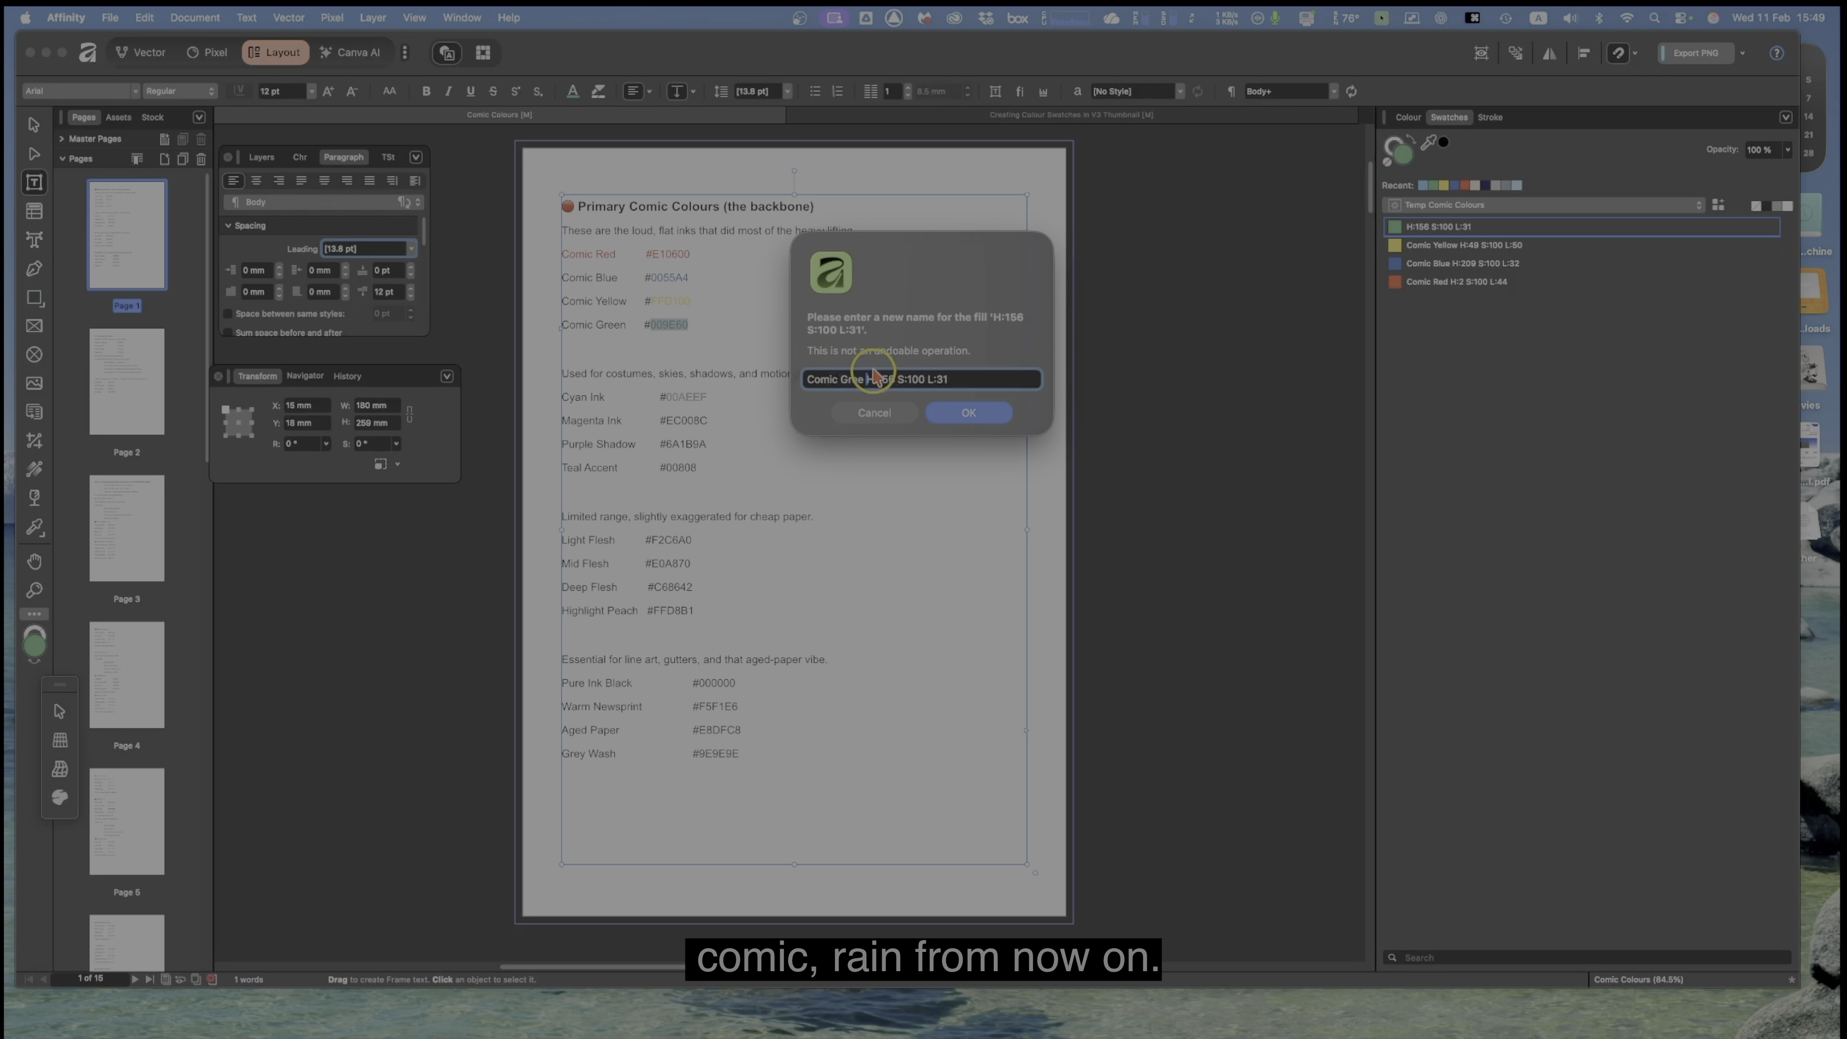
click(877, 407)
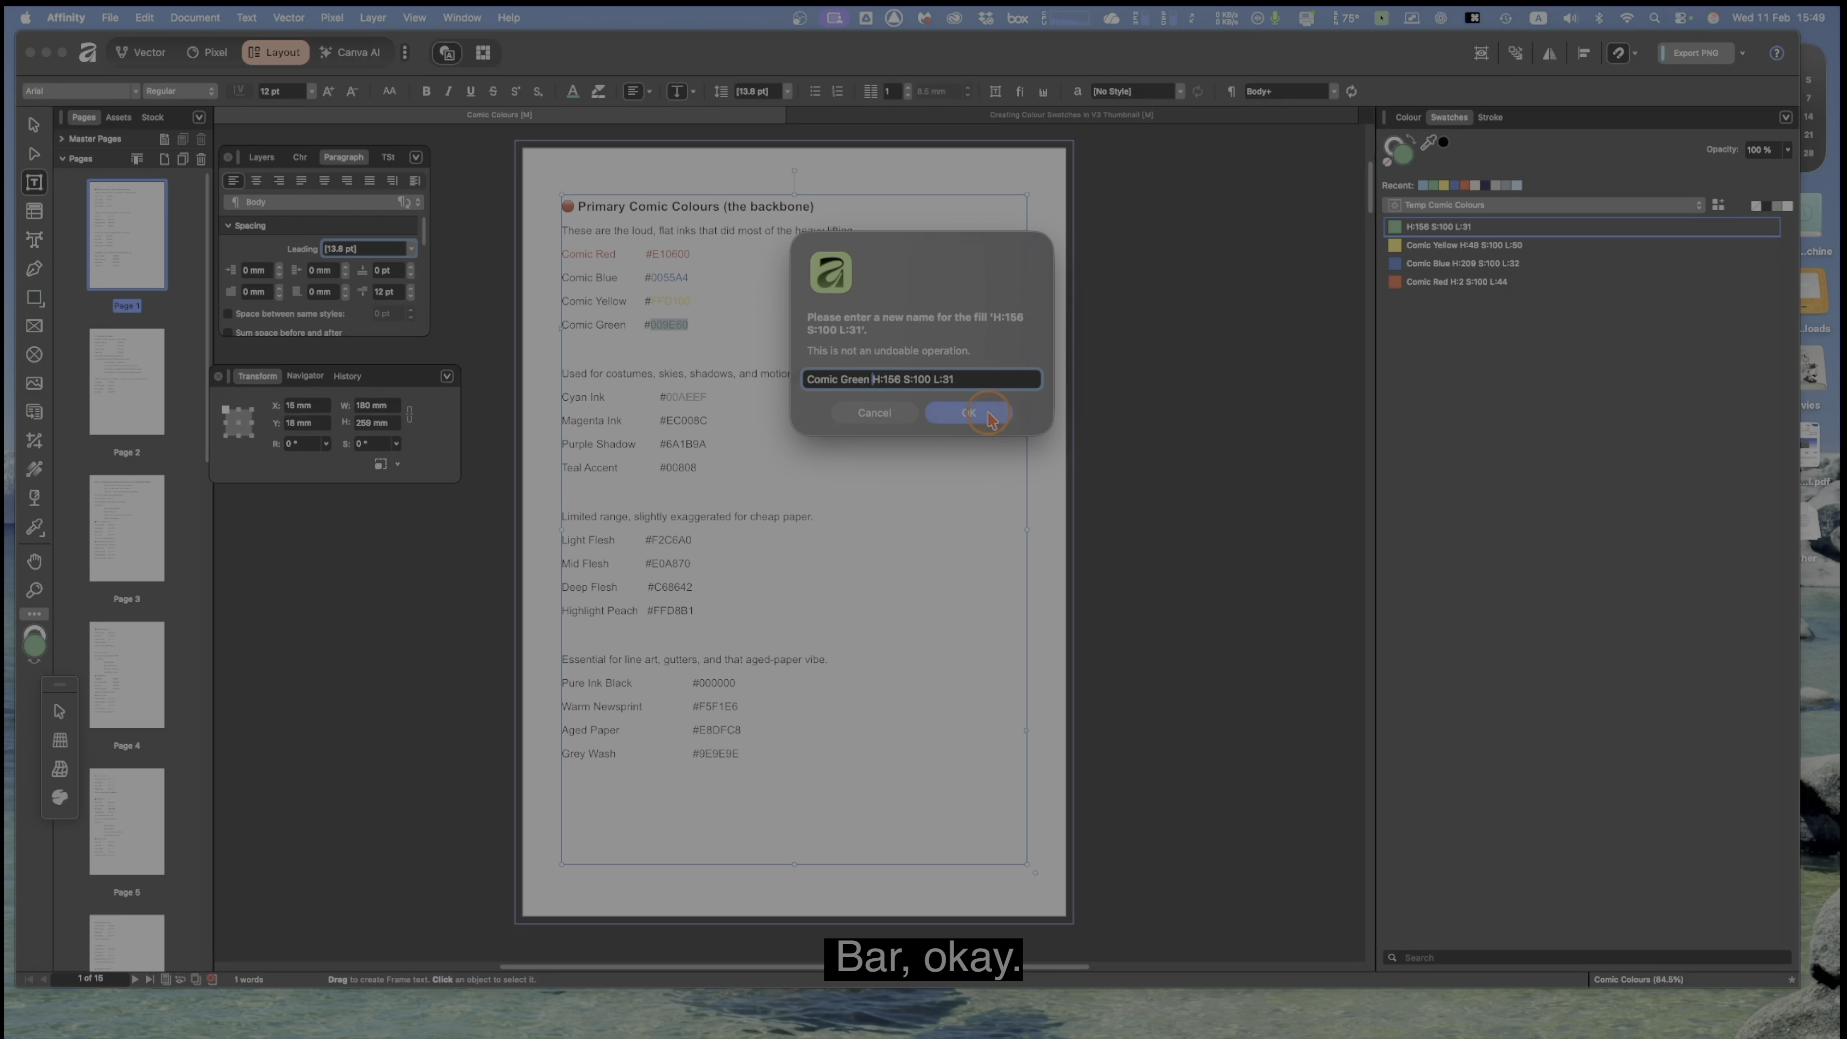
click(1006, 415)
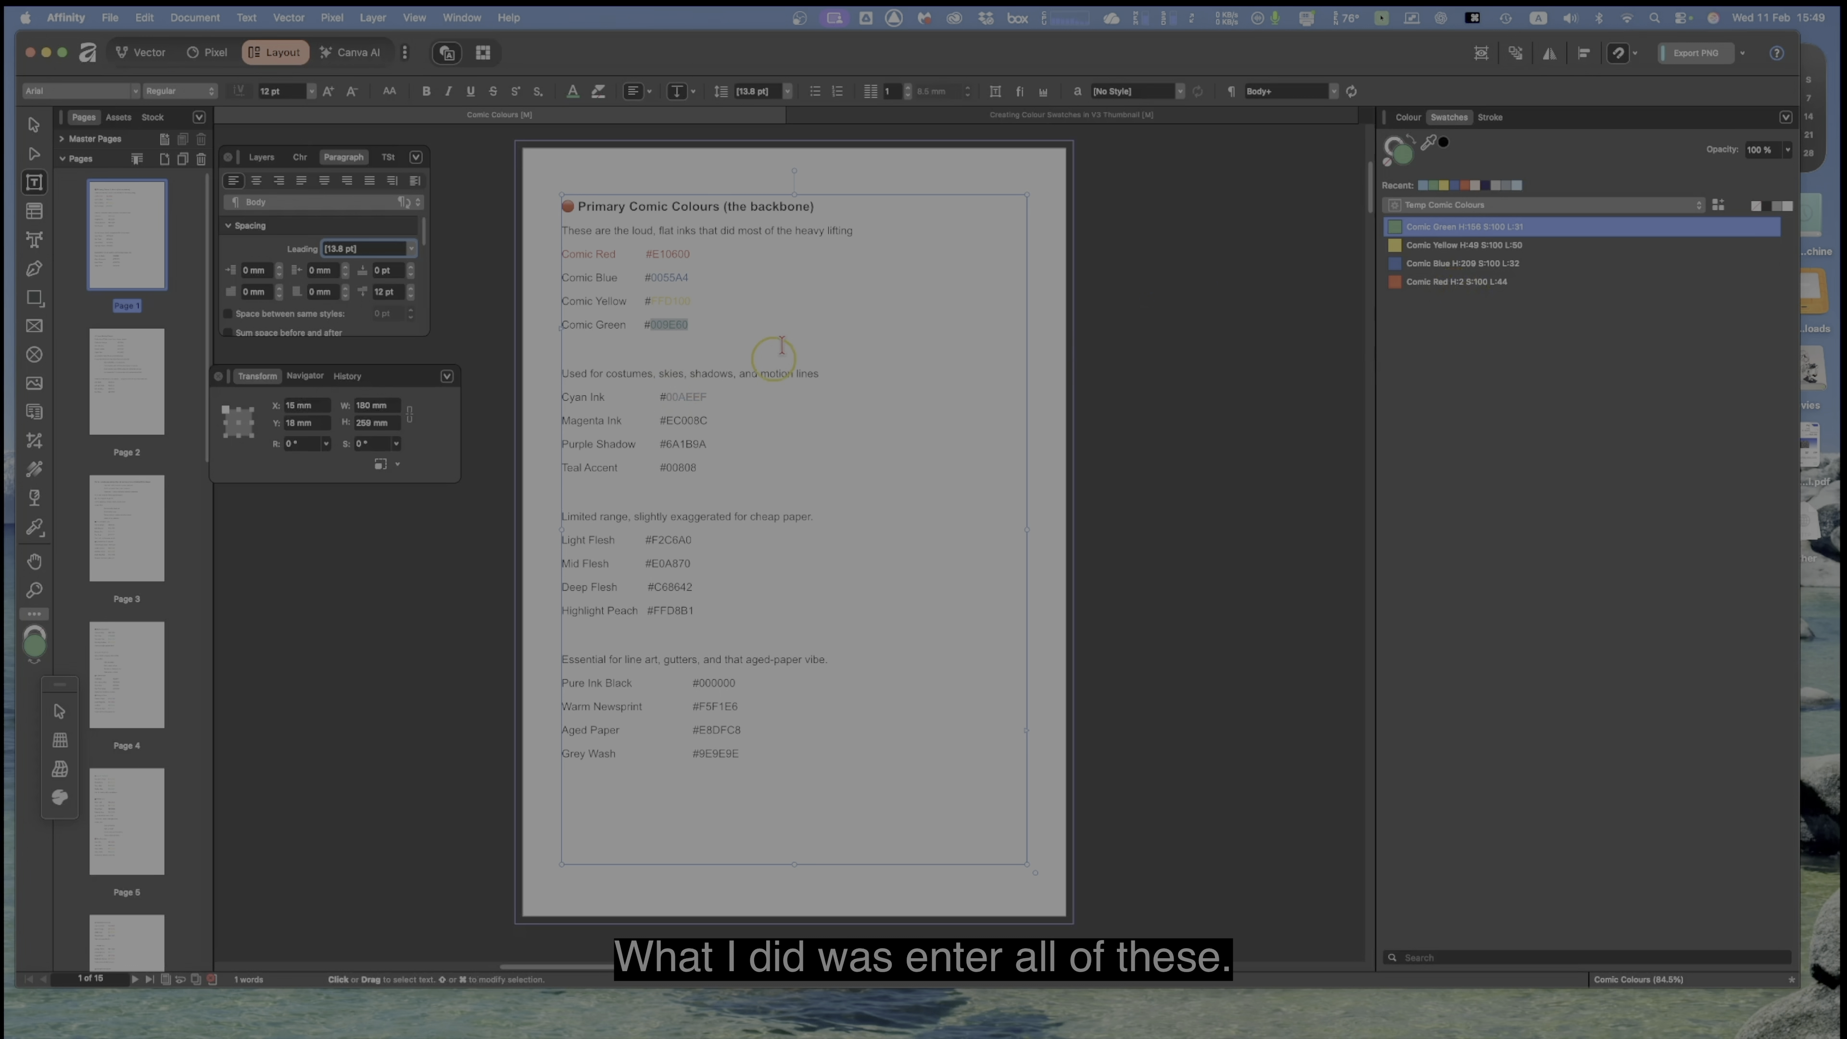
Step: Look over the colour lists on the first two pages and the full Comic Colours palette, and return to the Temp Comic Colours palette
scroll(780, 381, down, 10)
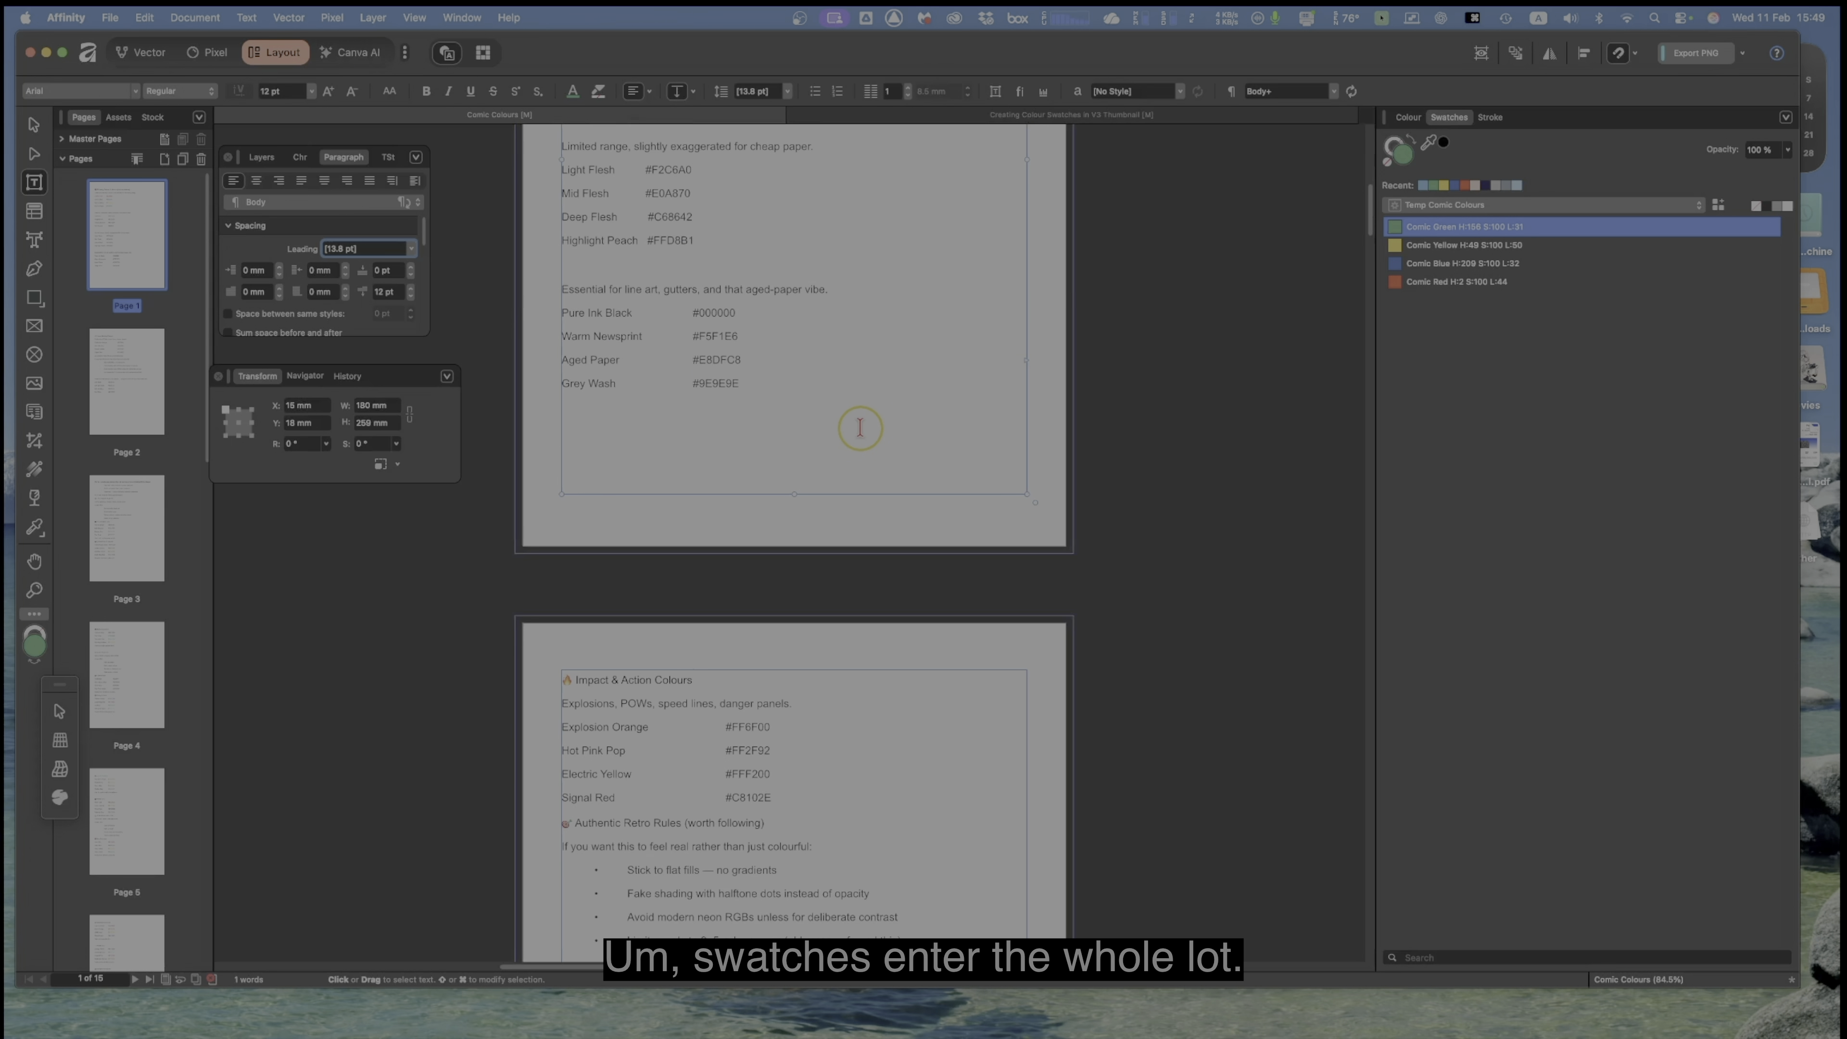
scroll(861, 427, down, 5)
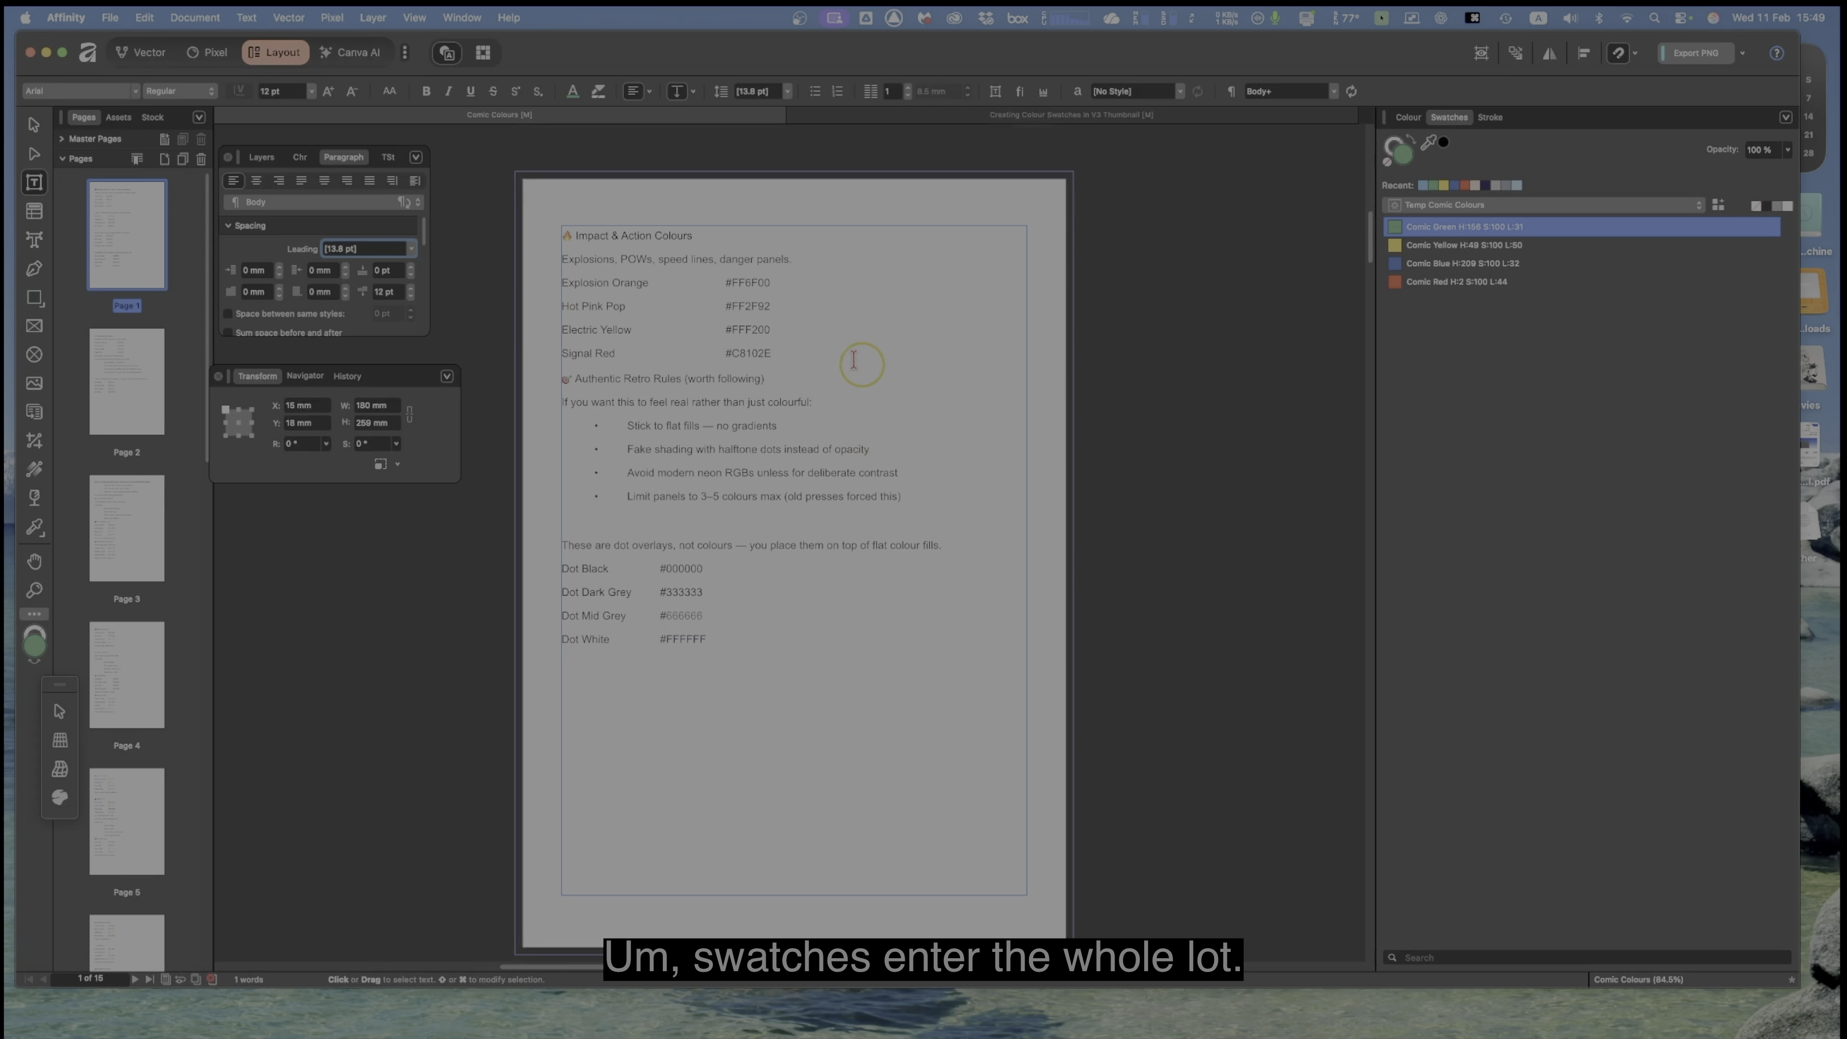
scroll(912, 364, up, 14)
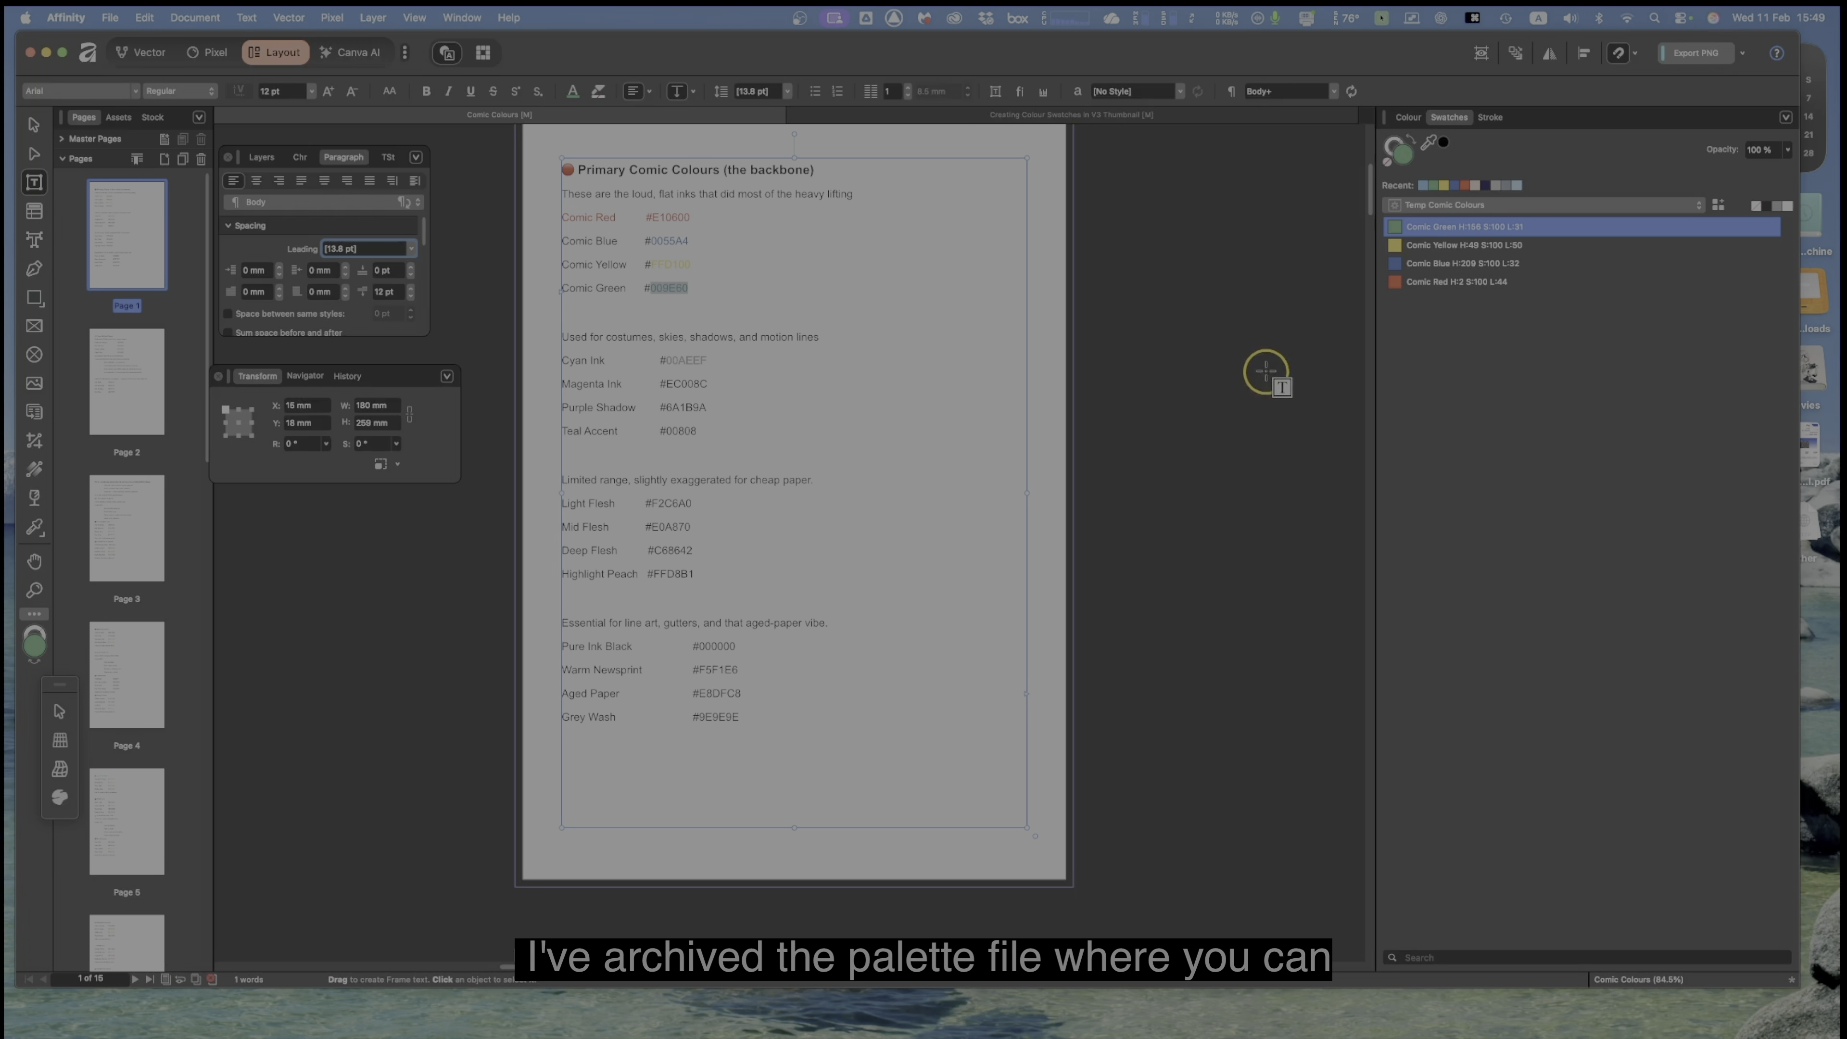
click(935, 338)
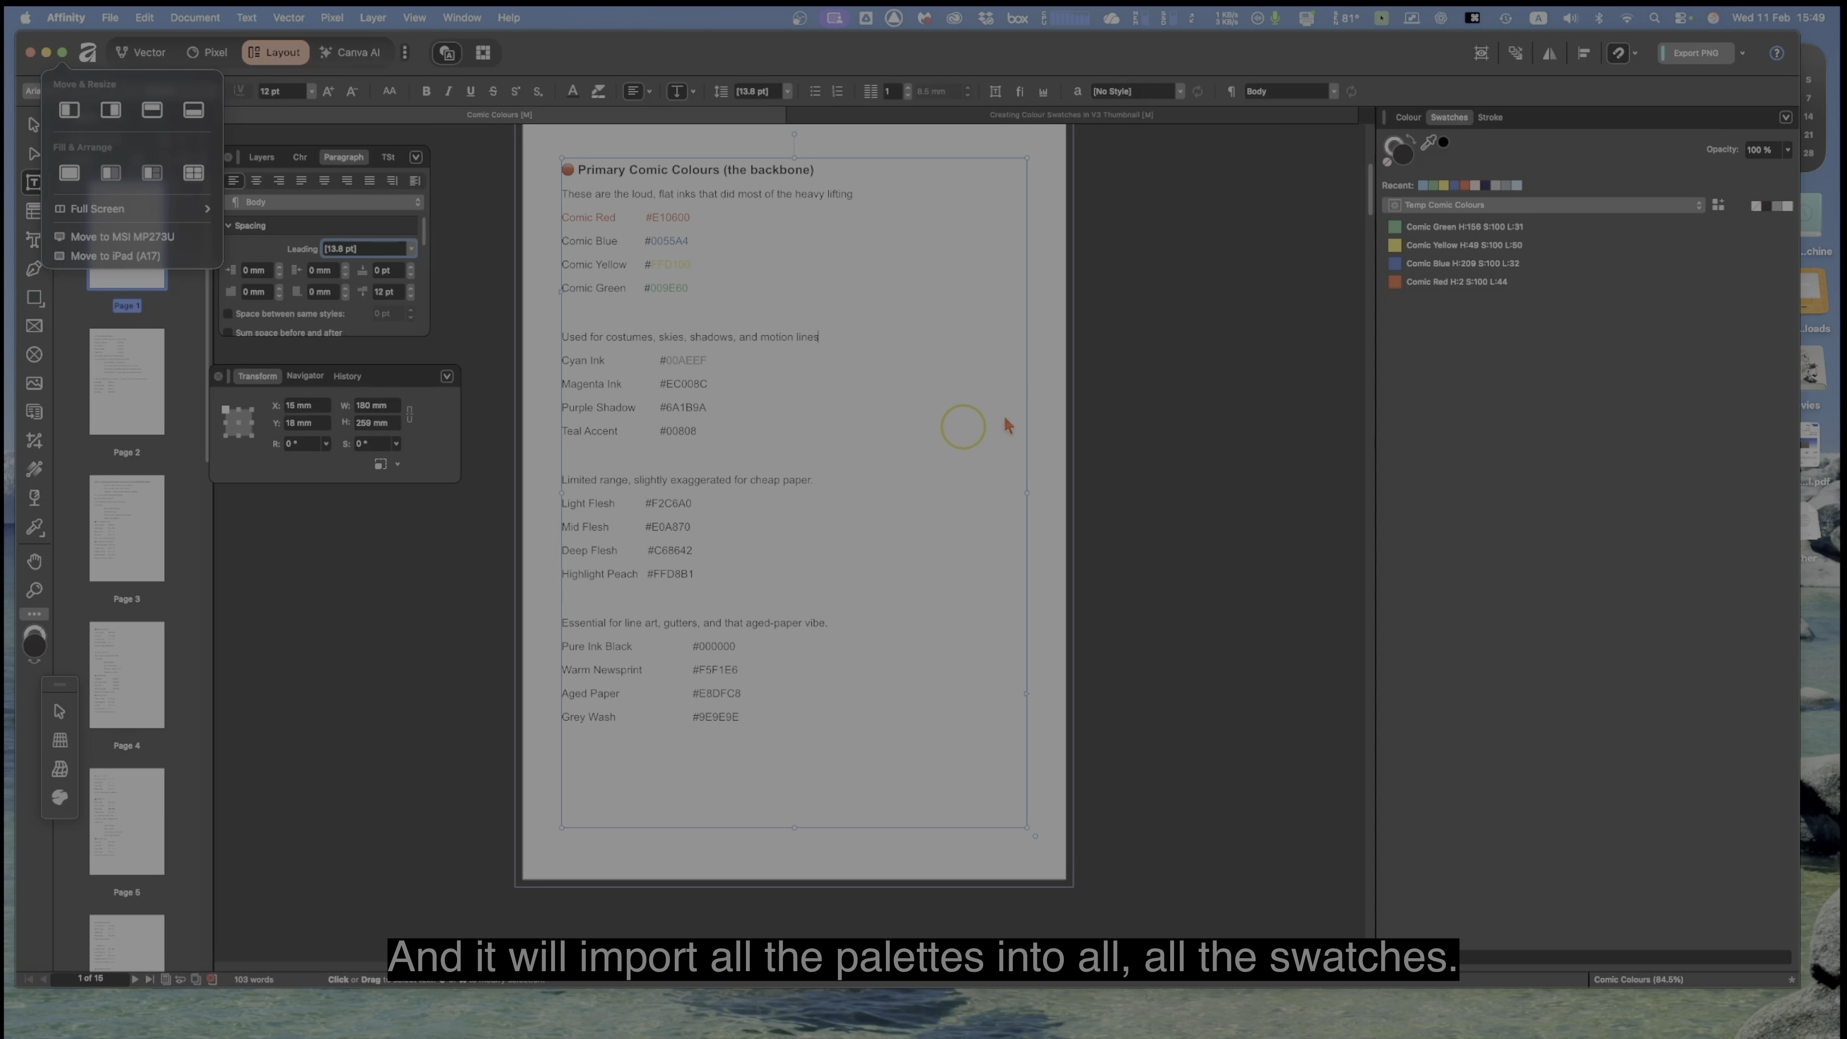
click(1485, 212)
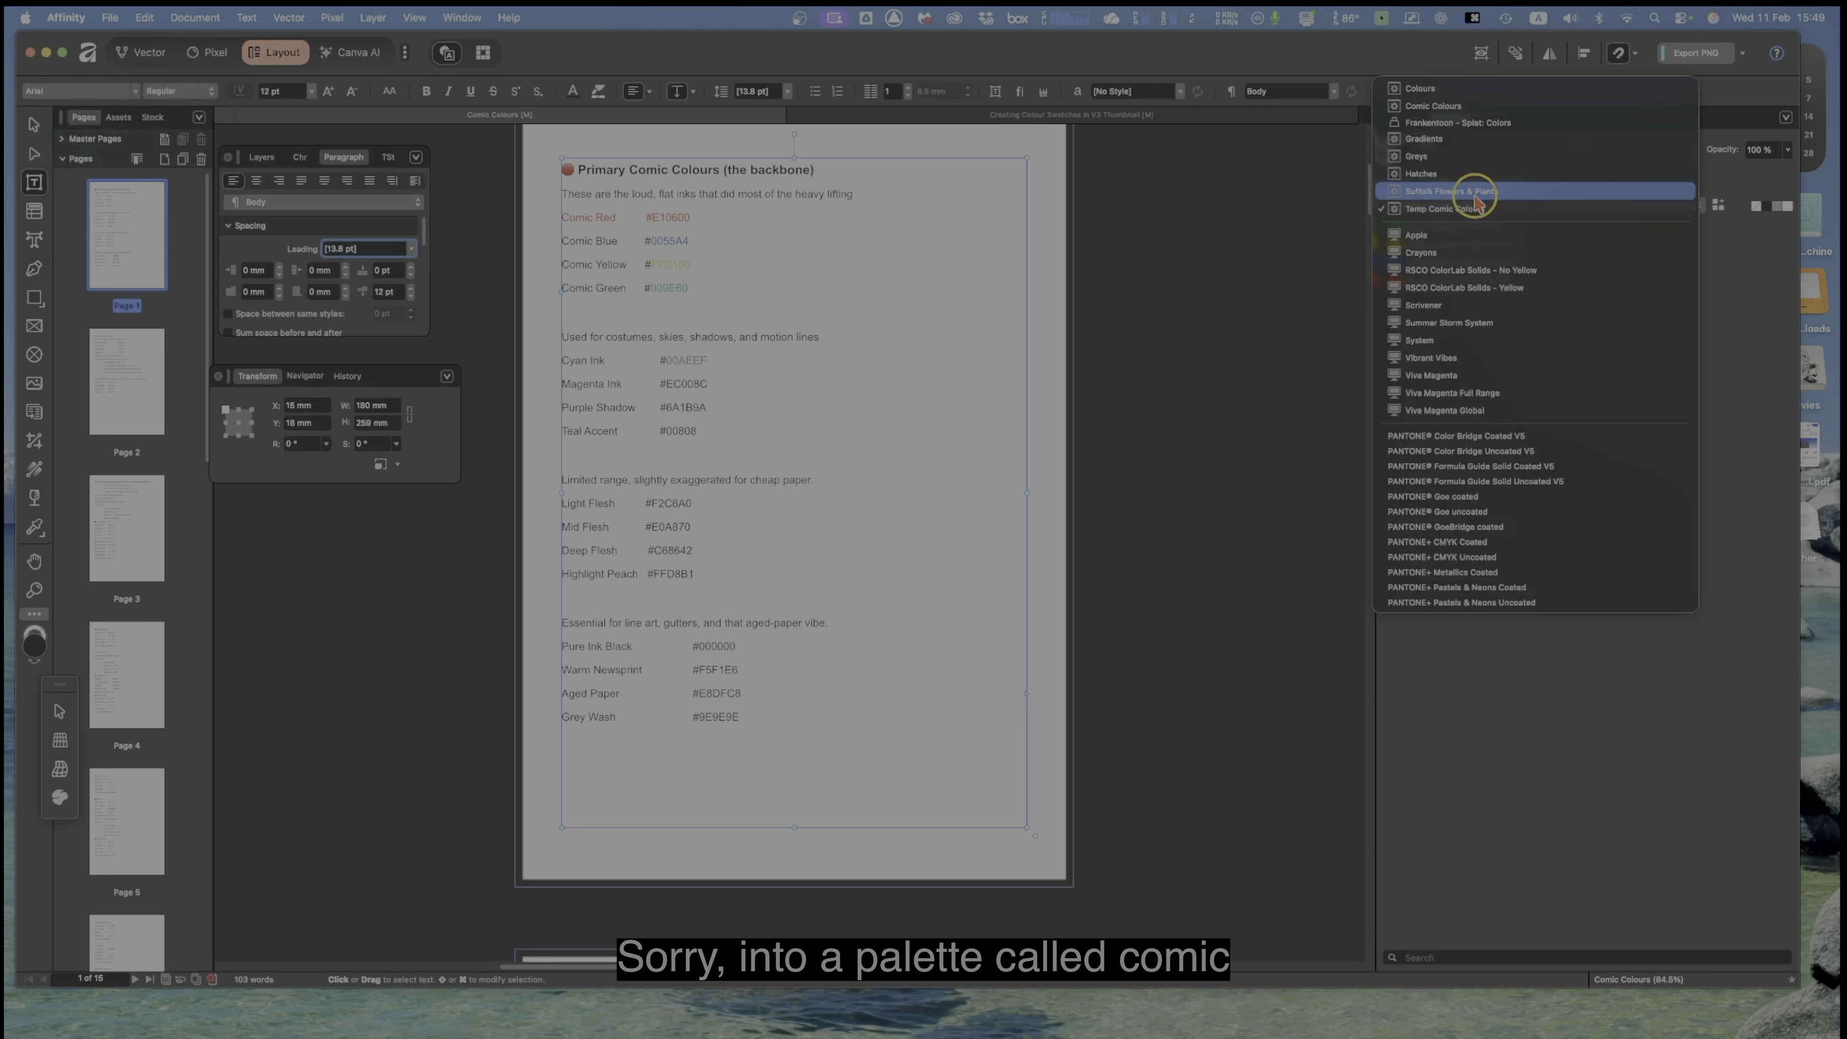
click(1456, 109)
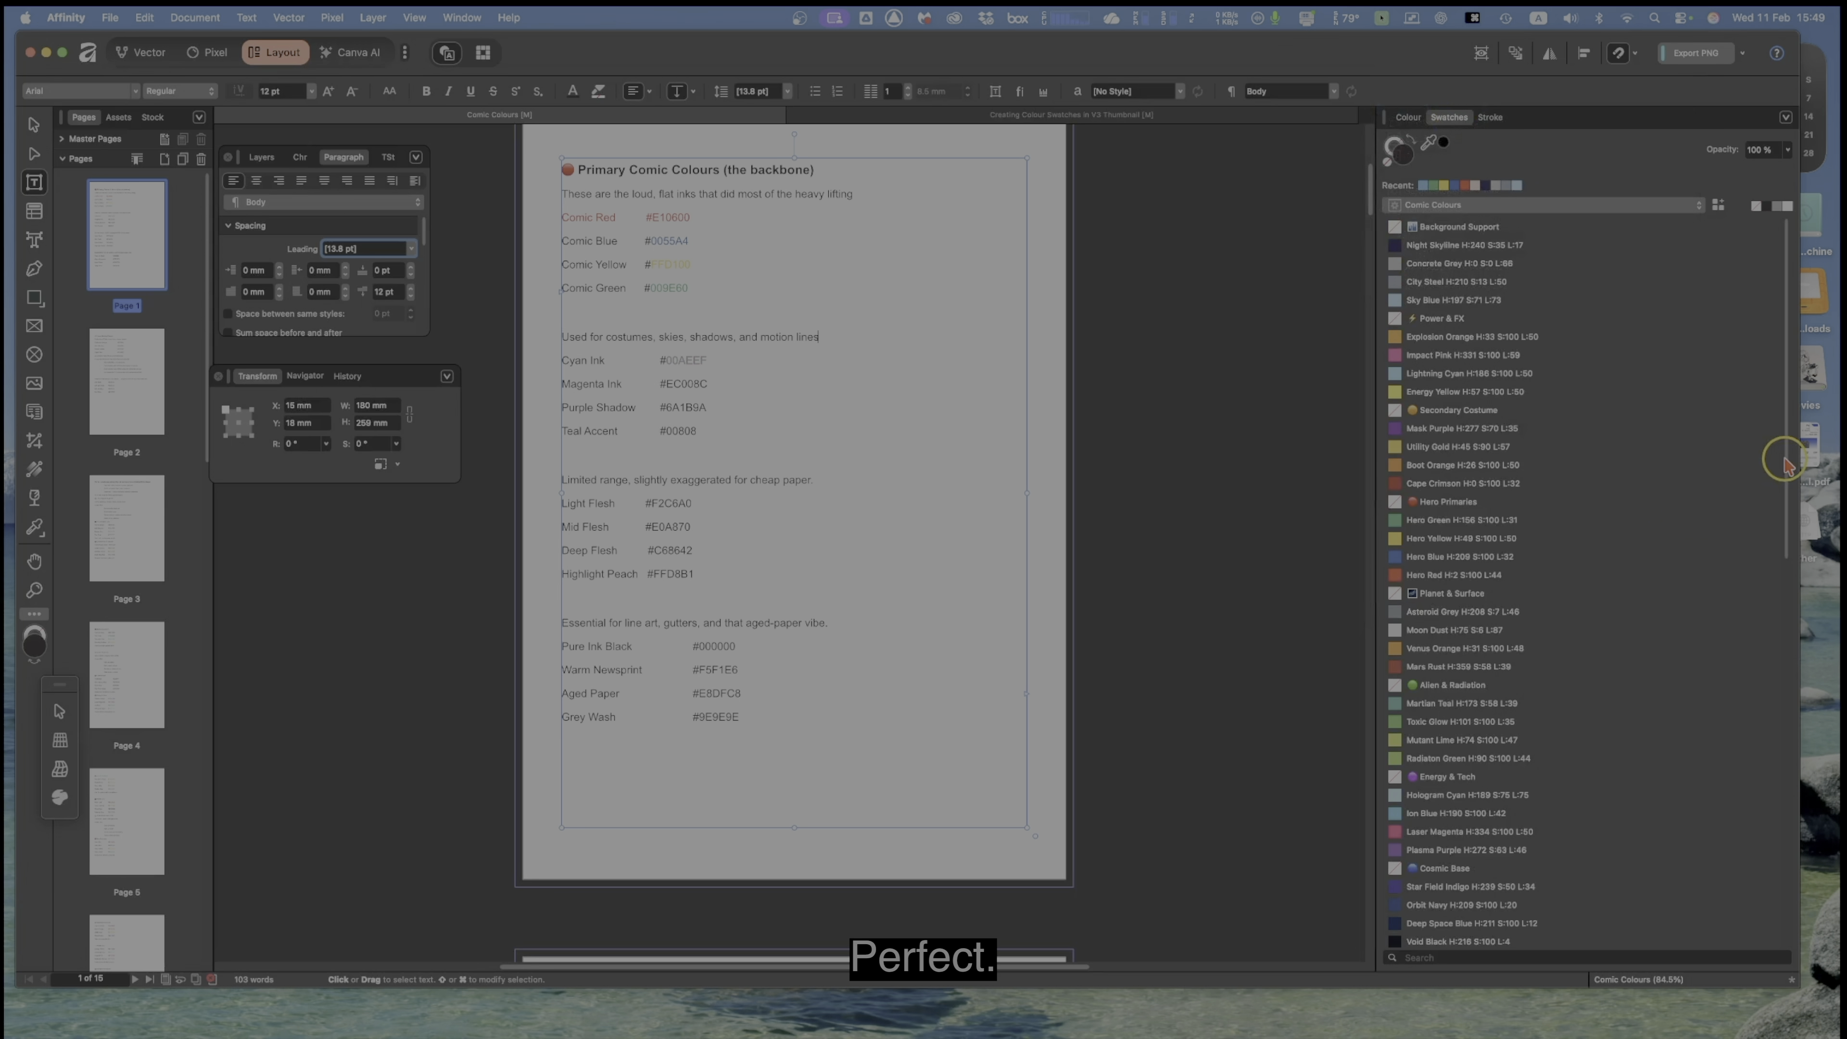
drag(1788, 482, 1800, 262)
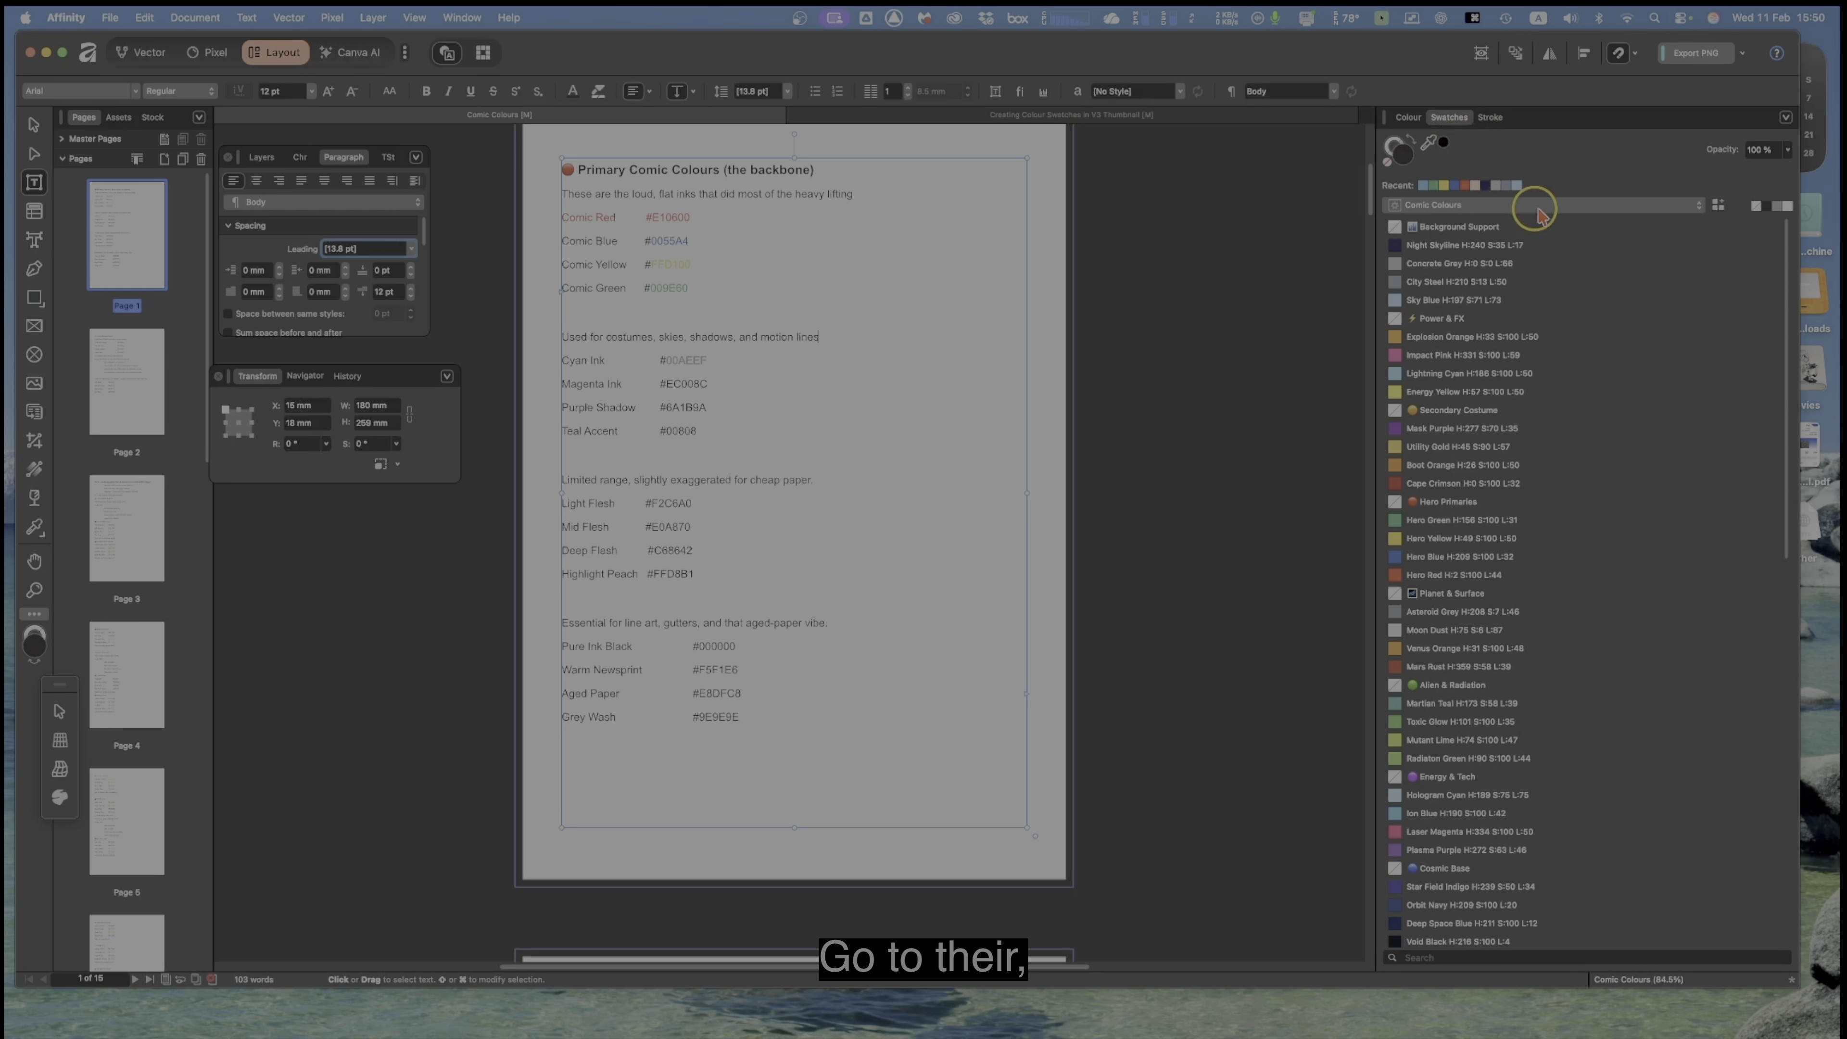
click(1513, 206)
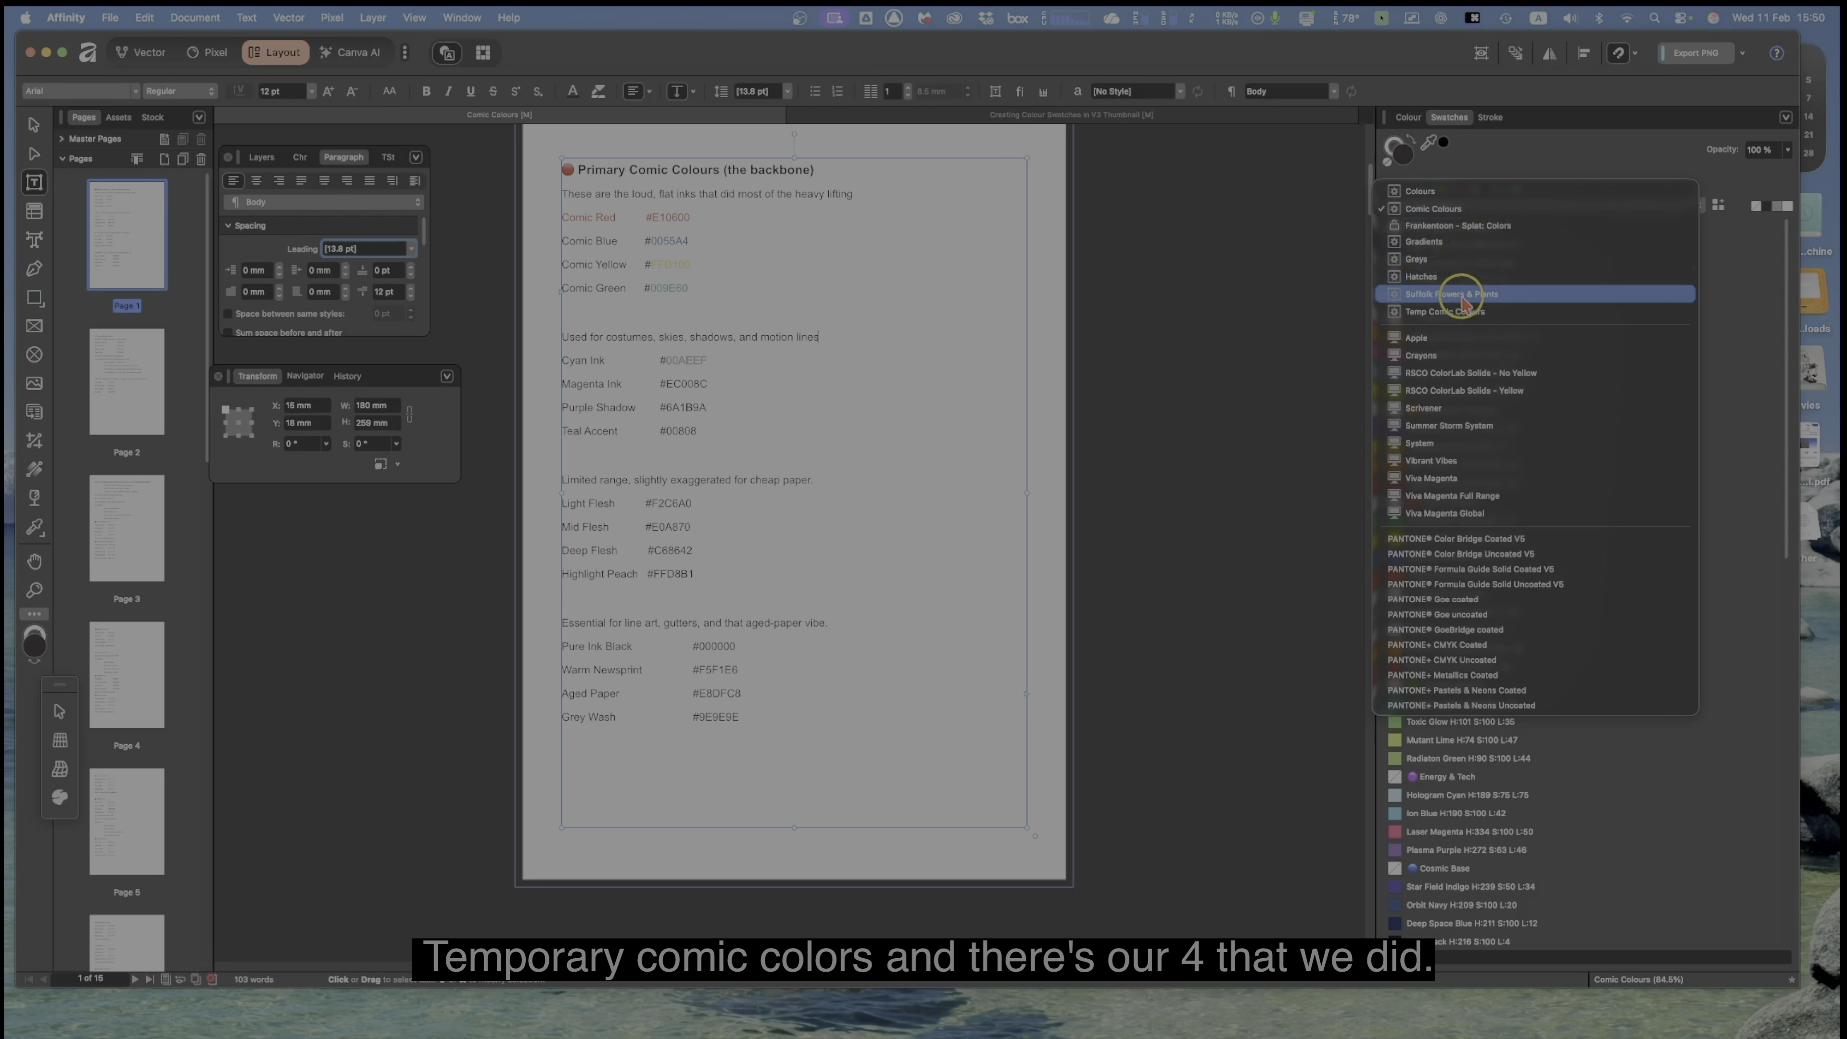
click(1465, 323)
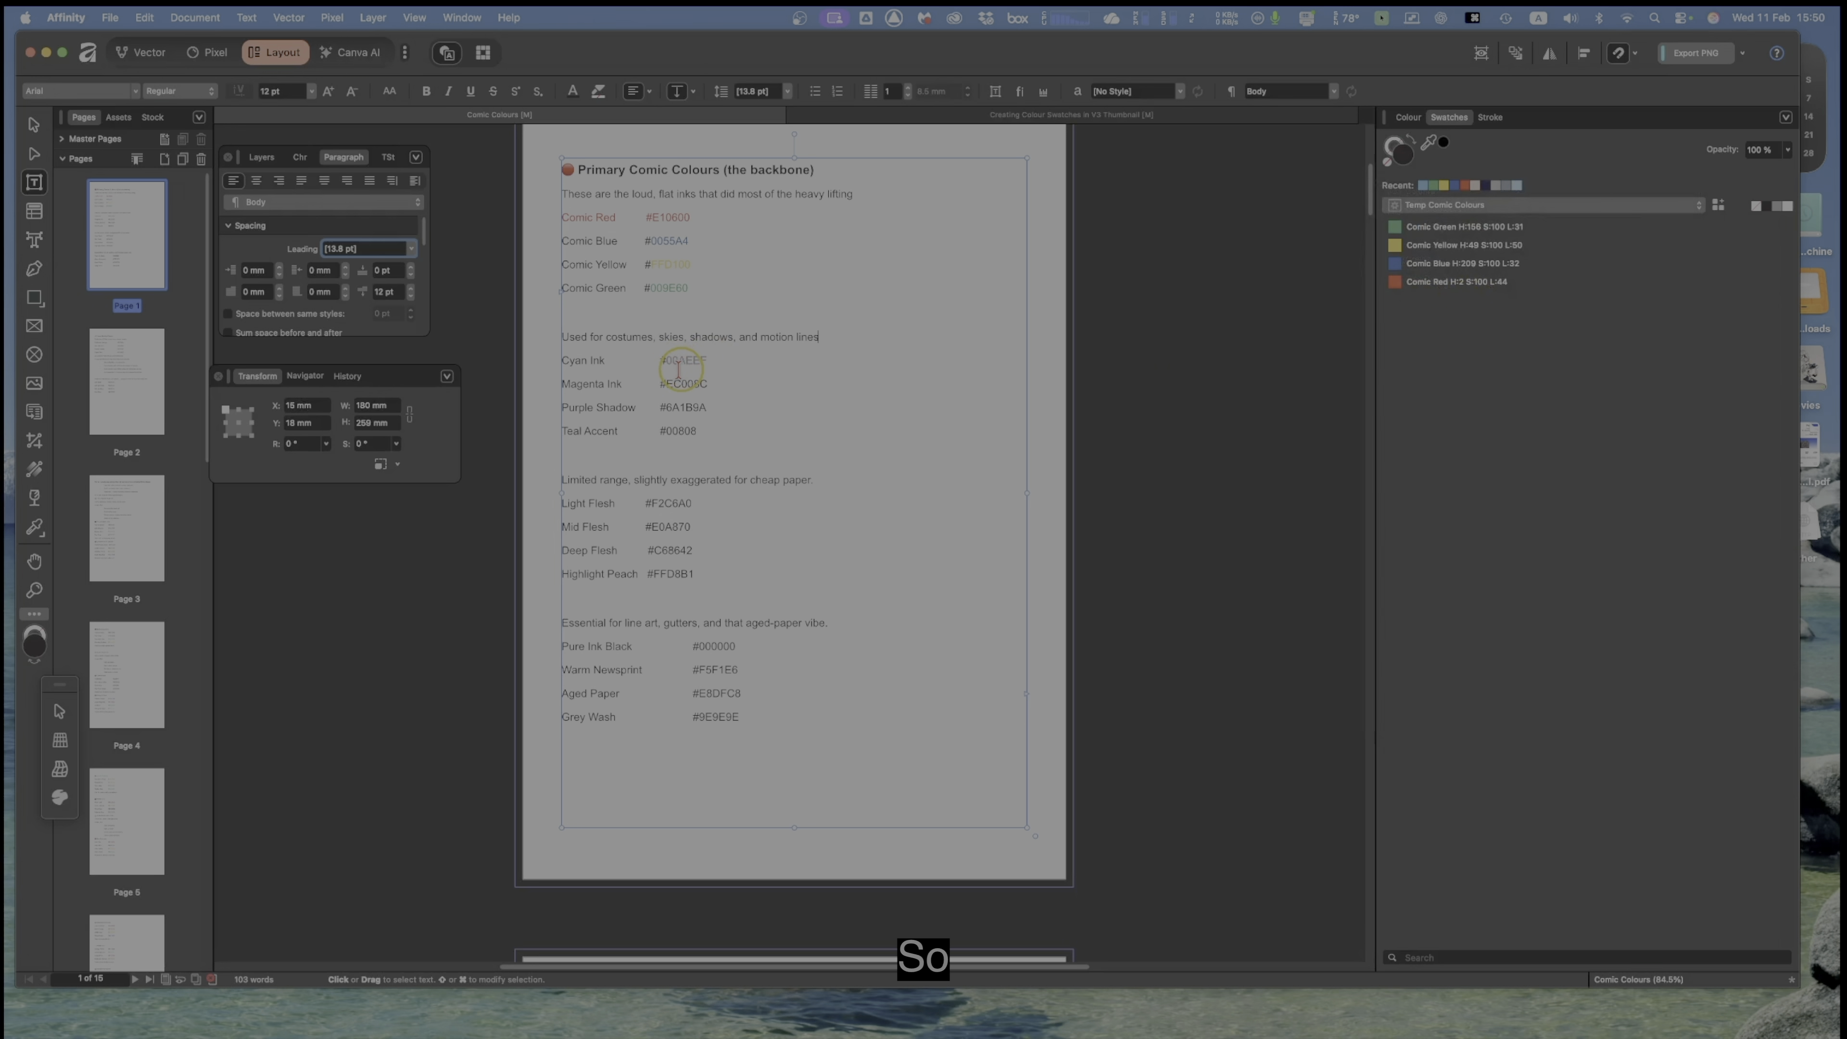
Step: Copy the Cyan Ink hex code 00AEEF into the current colour and add that fill to the Temp Comic Colours palette
drag(667, 360, 706, 360)
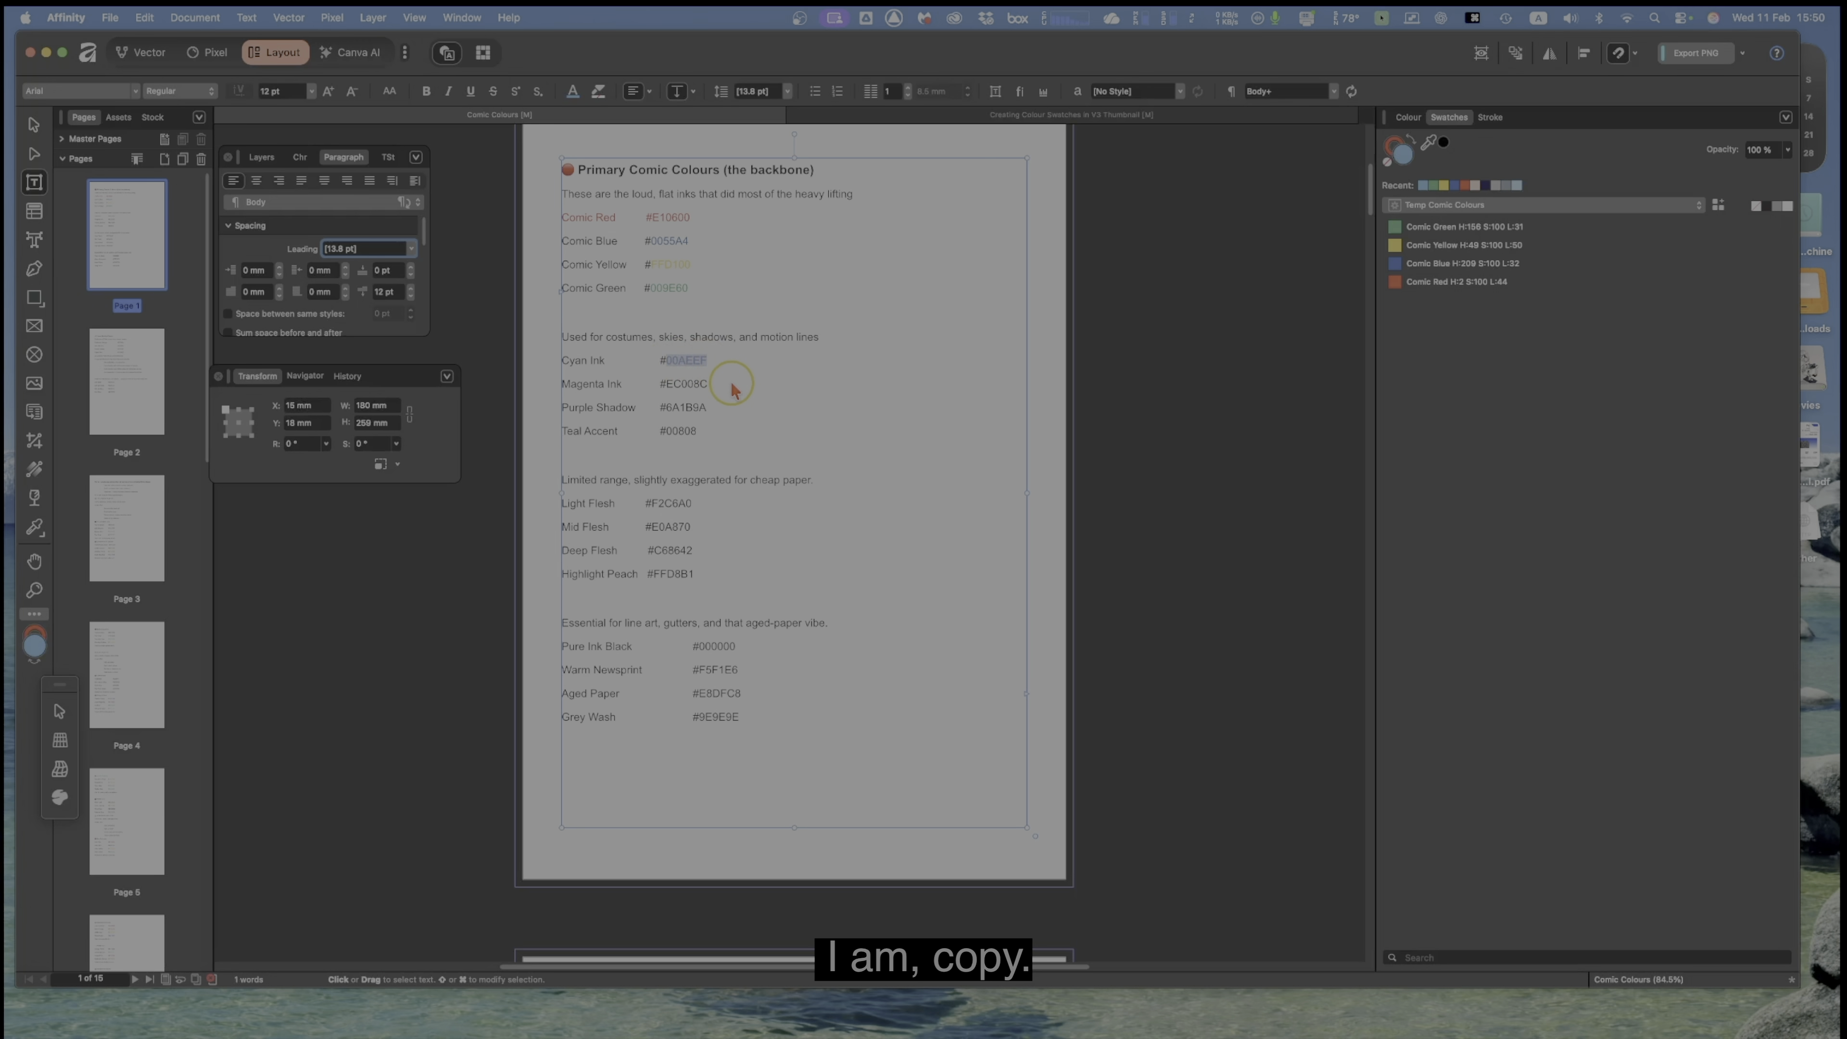
key(super+c)
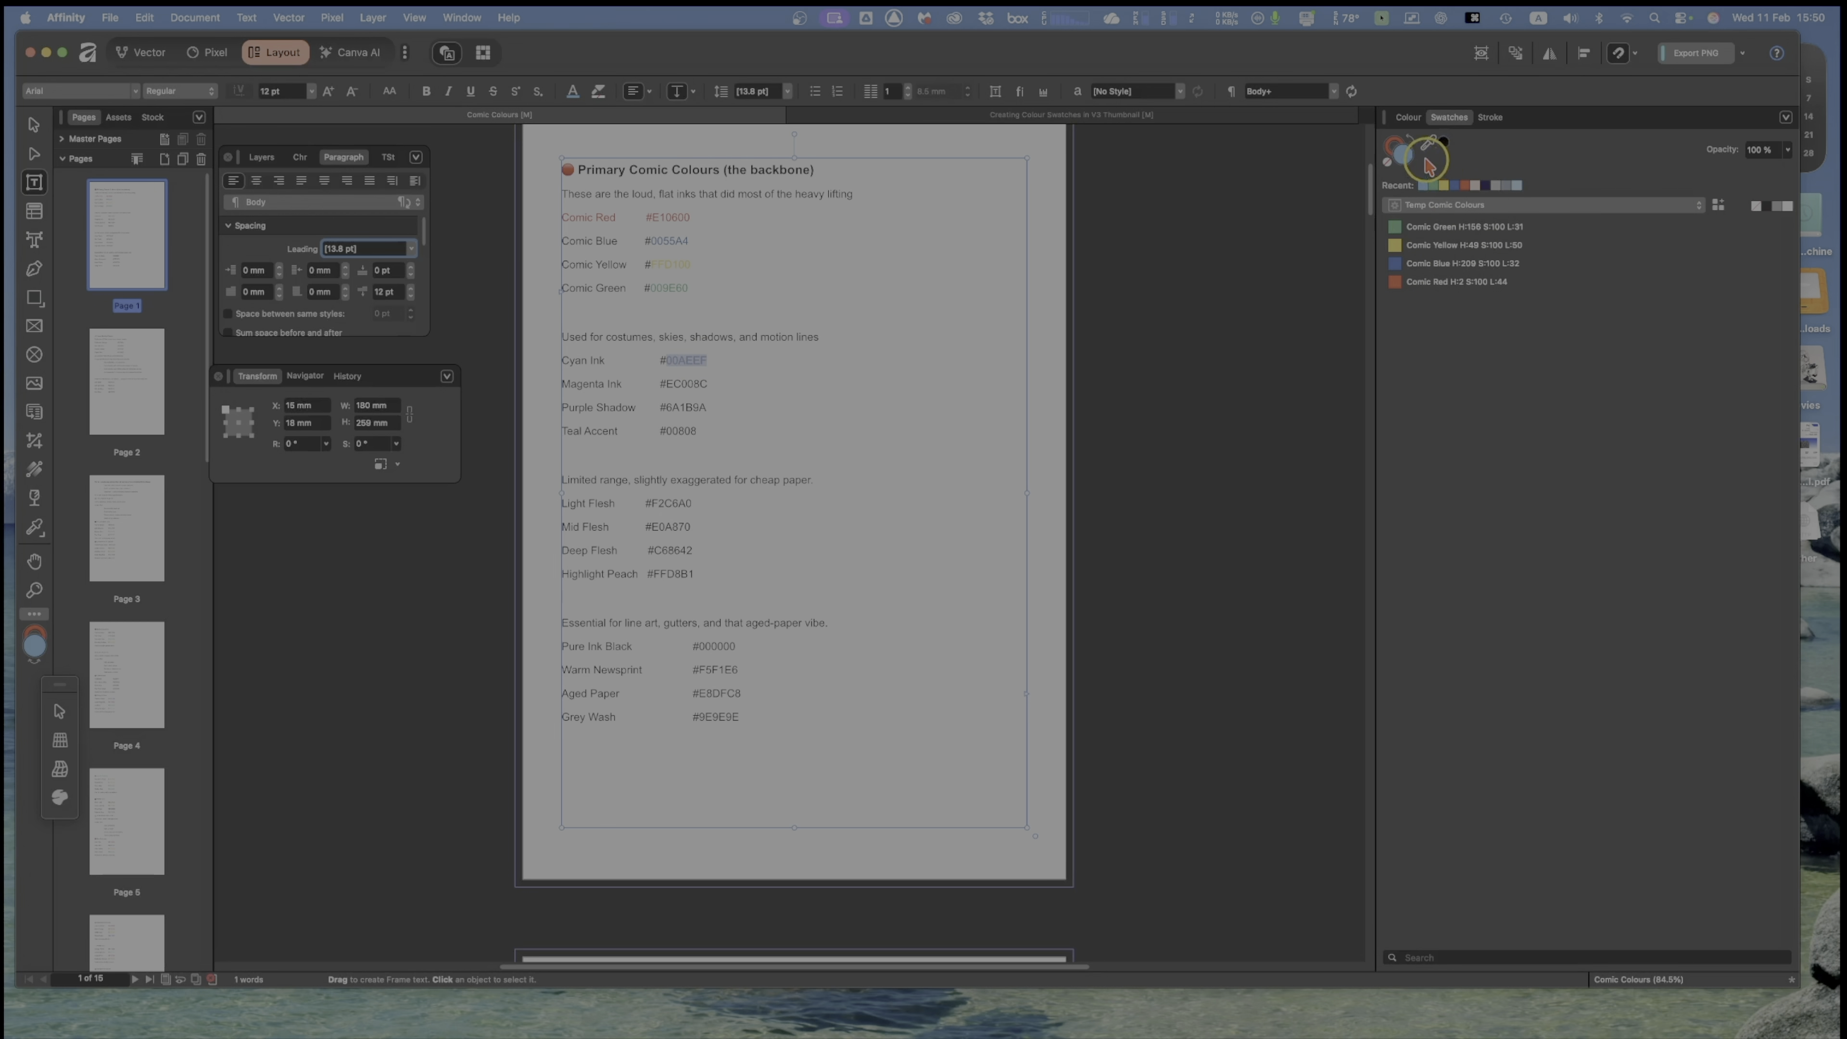
click(1408, 119)
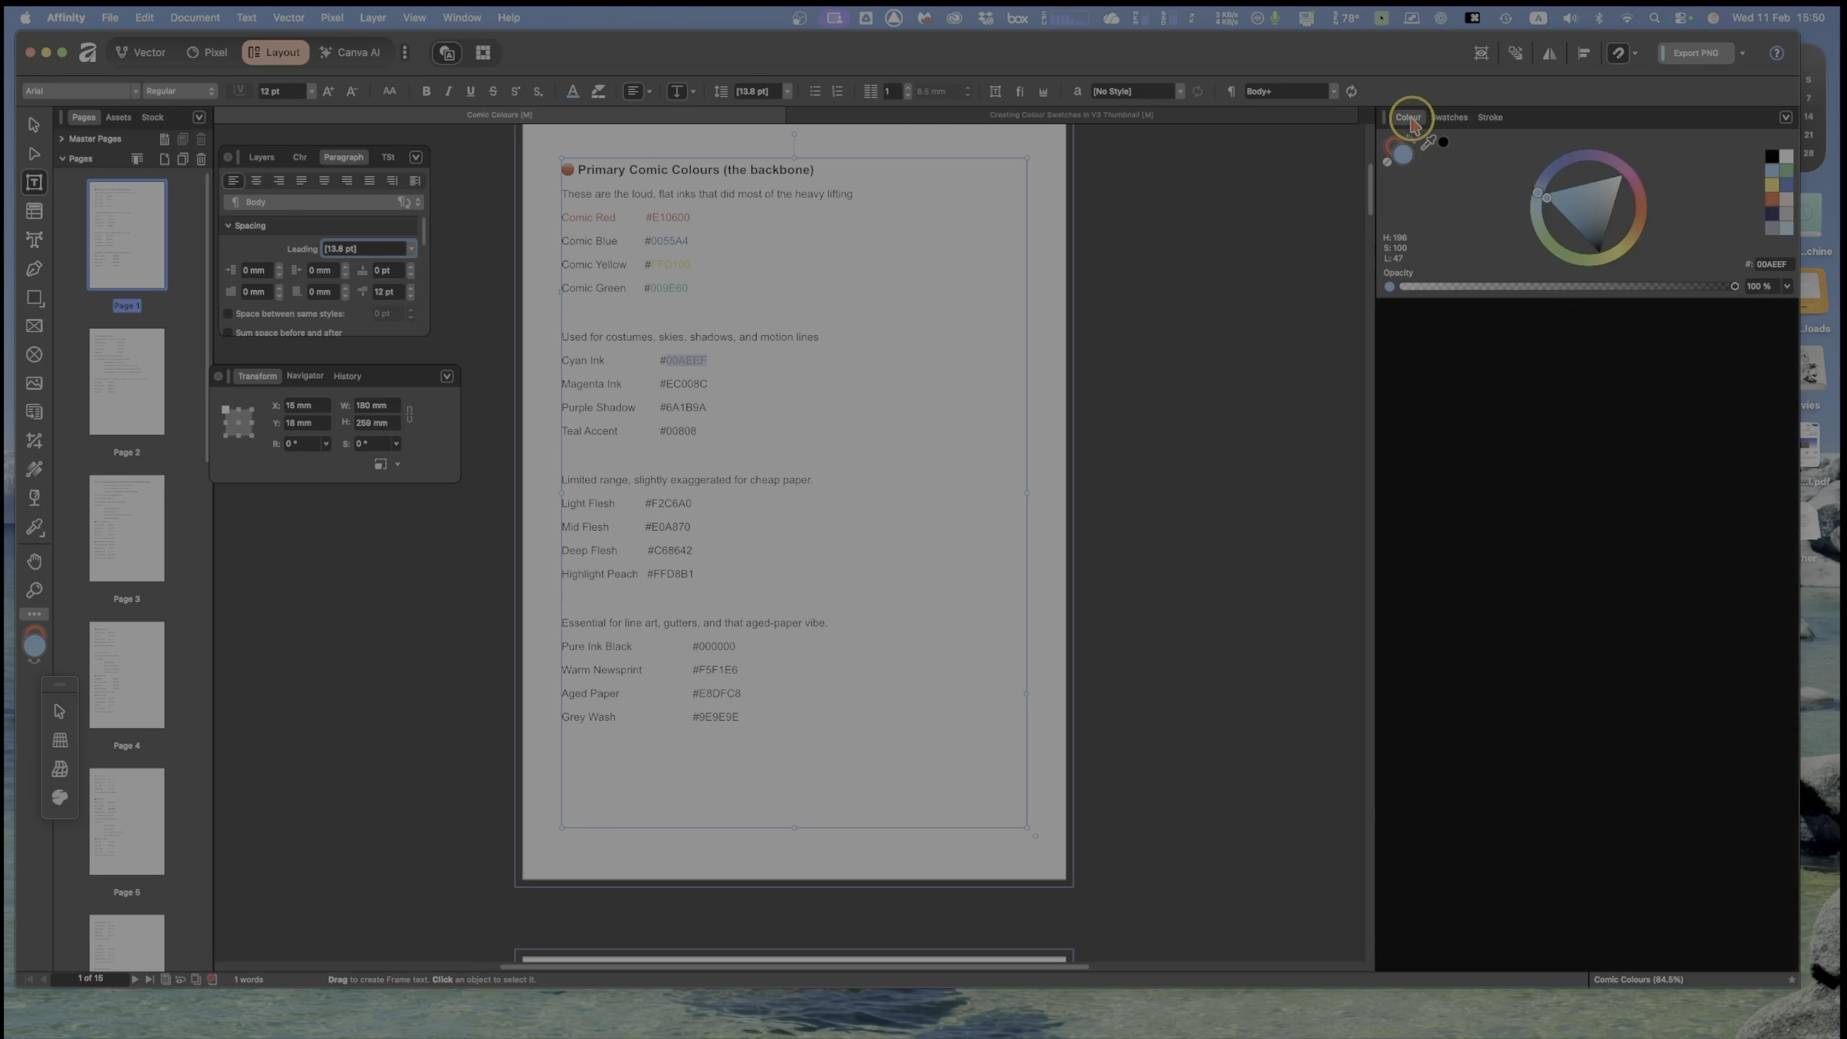
click(1770, 264)
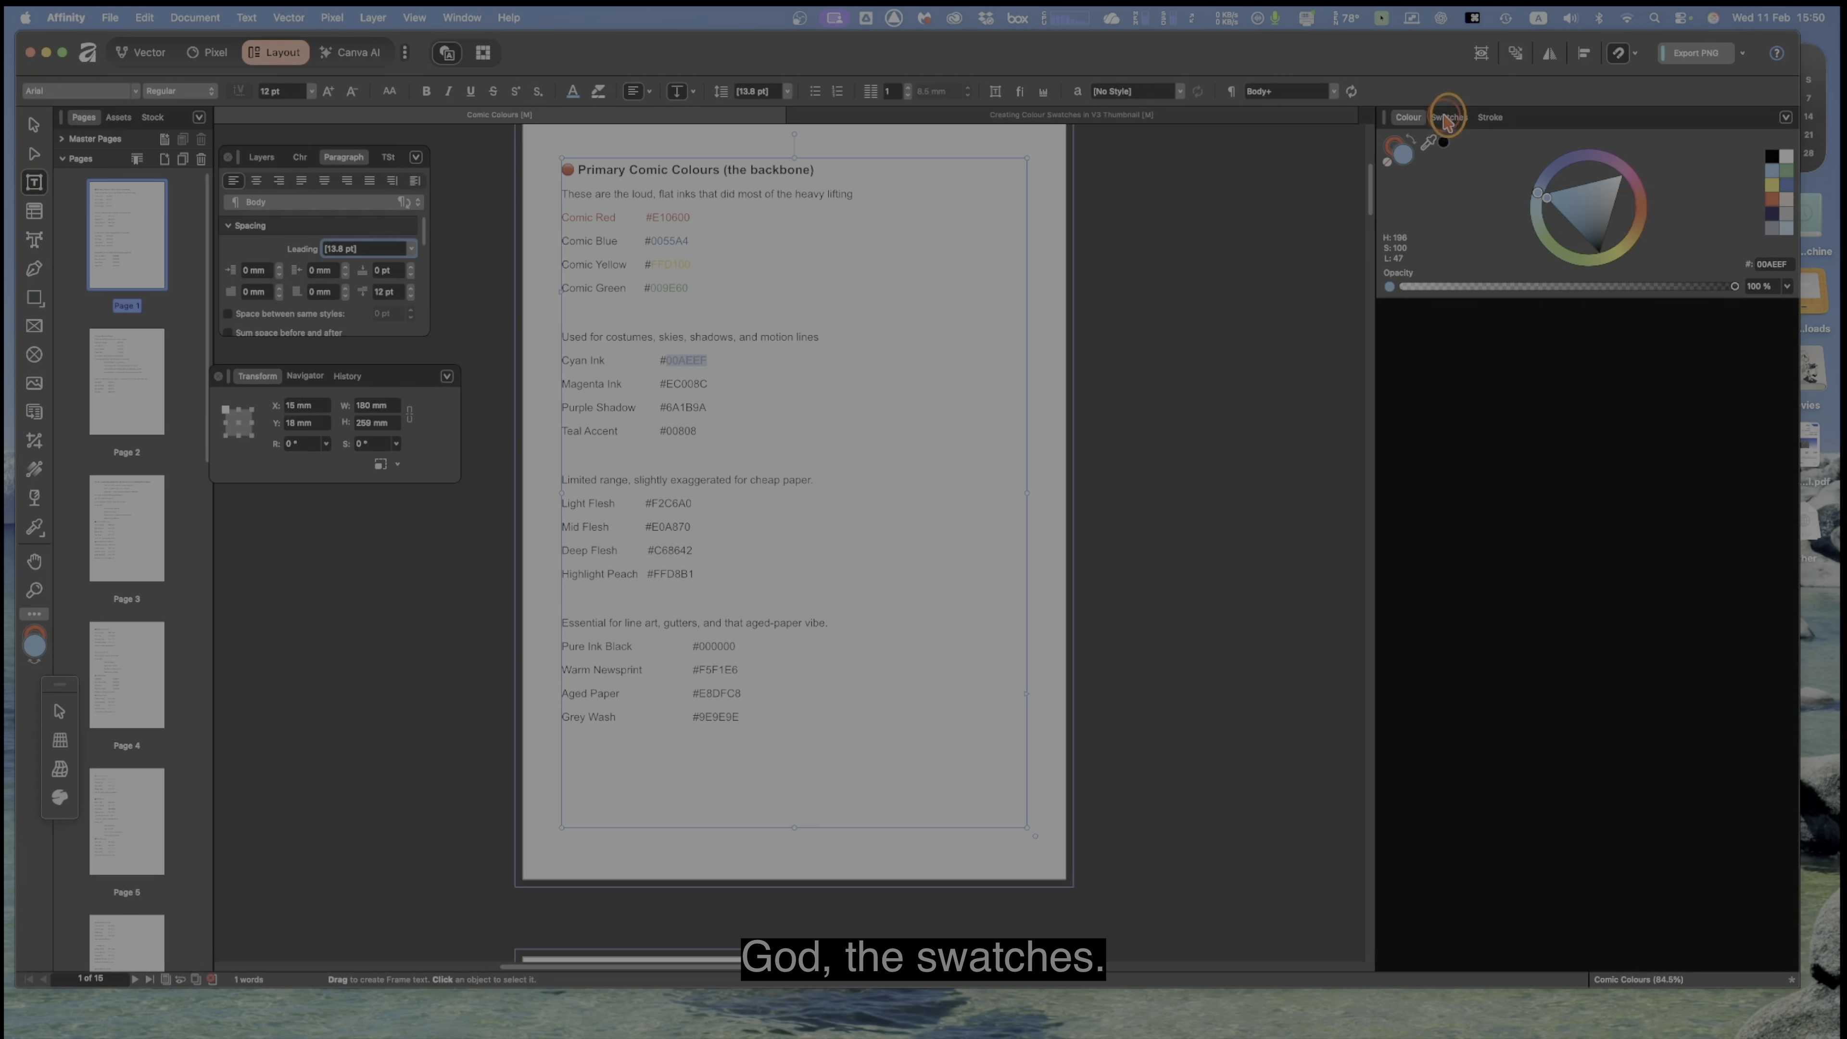
click(1447, 119)
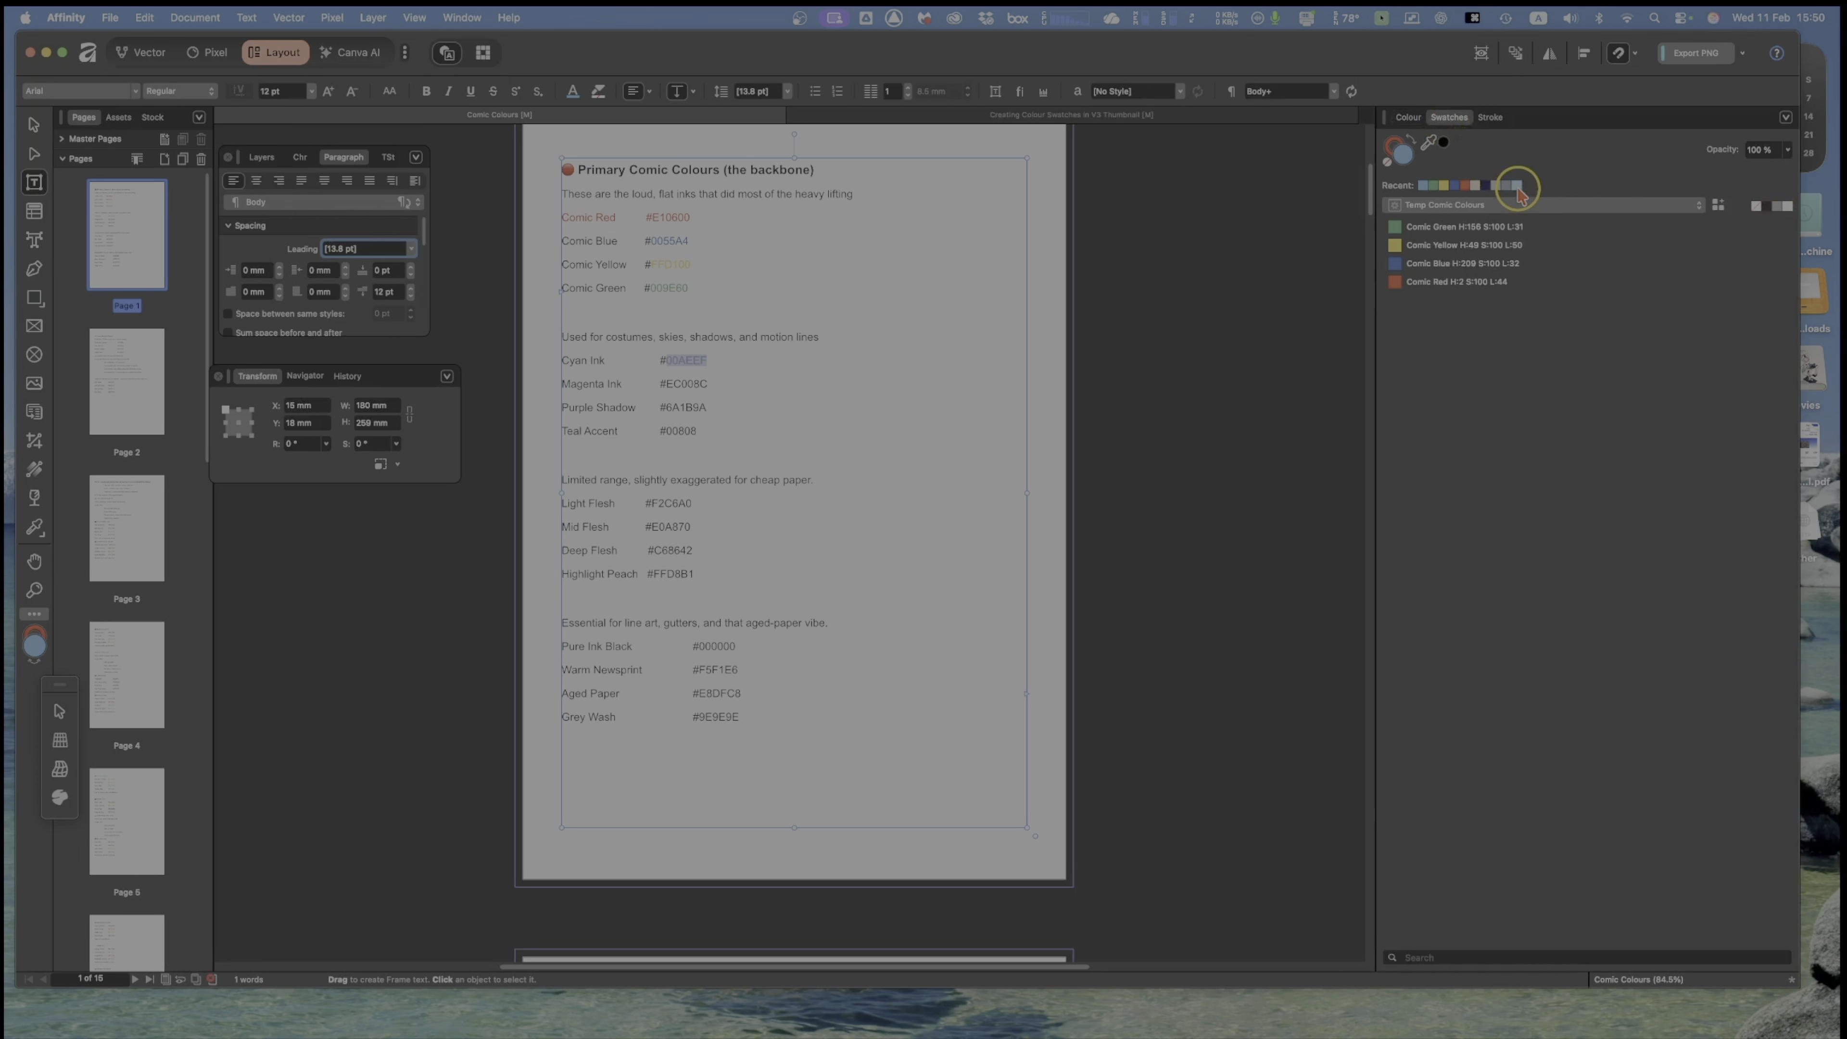
click(1718, 206)
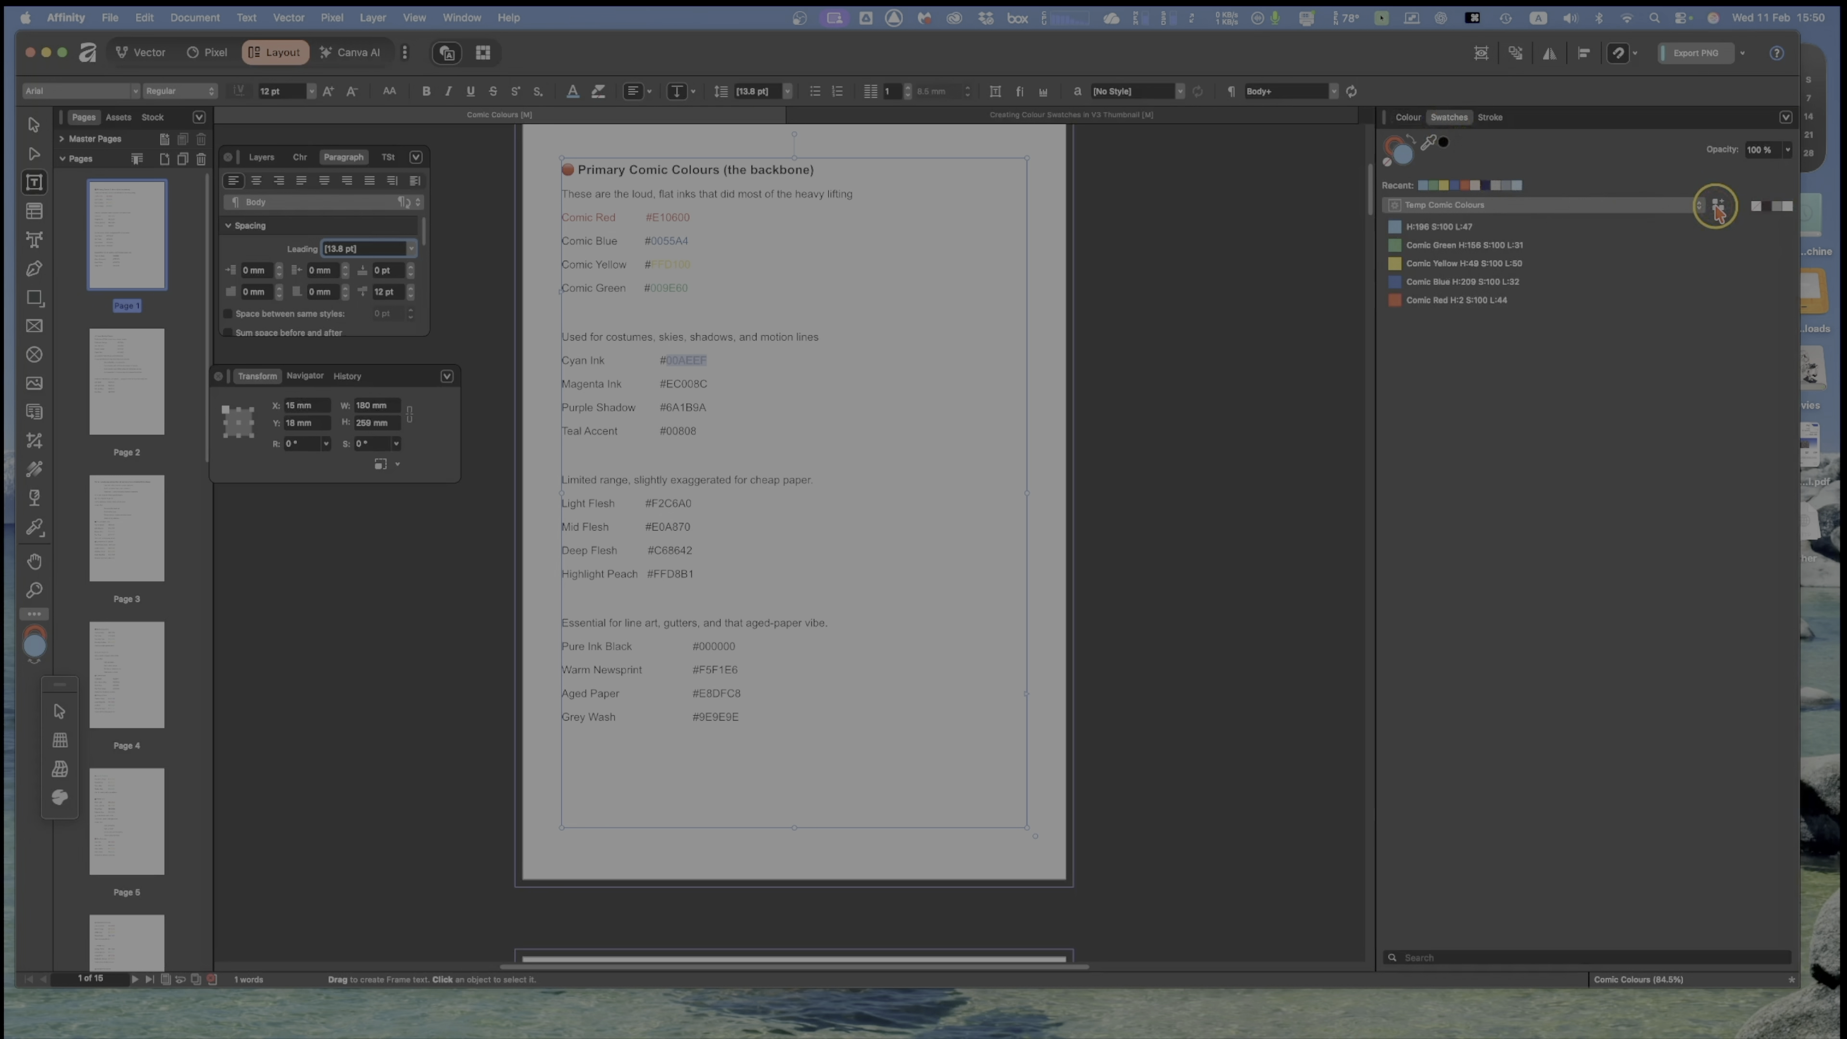
Step: Rename the new cyan swatch "Cyan Ink H:196 S:100 L:47", keeping its HSL values after the colour name
click(1425, 233)
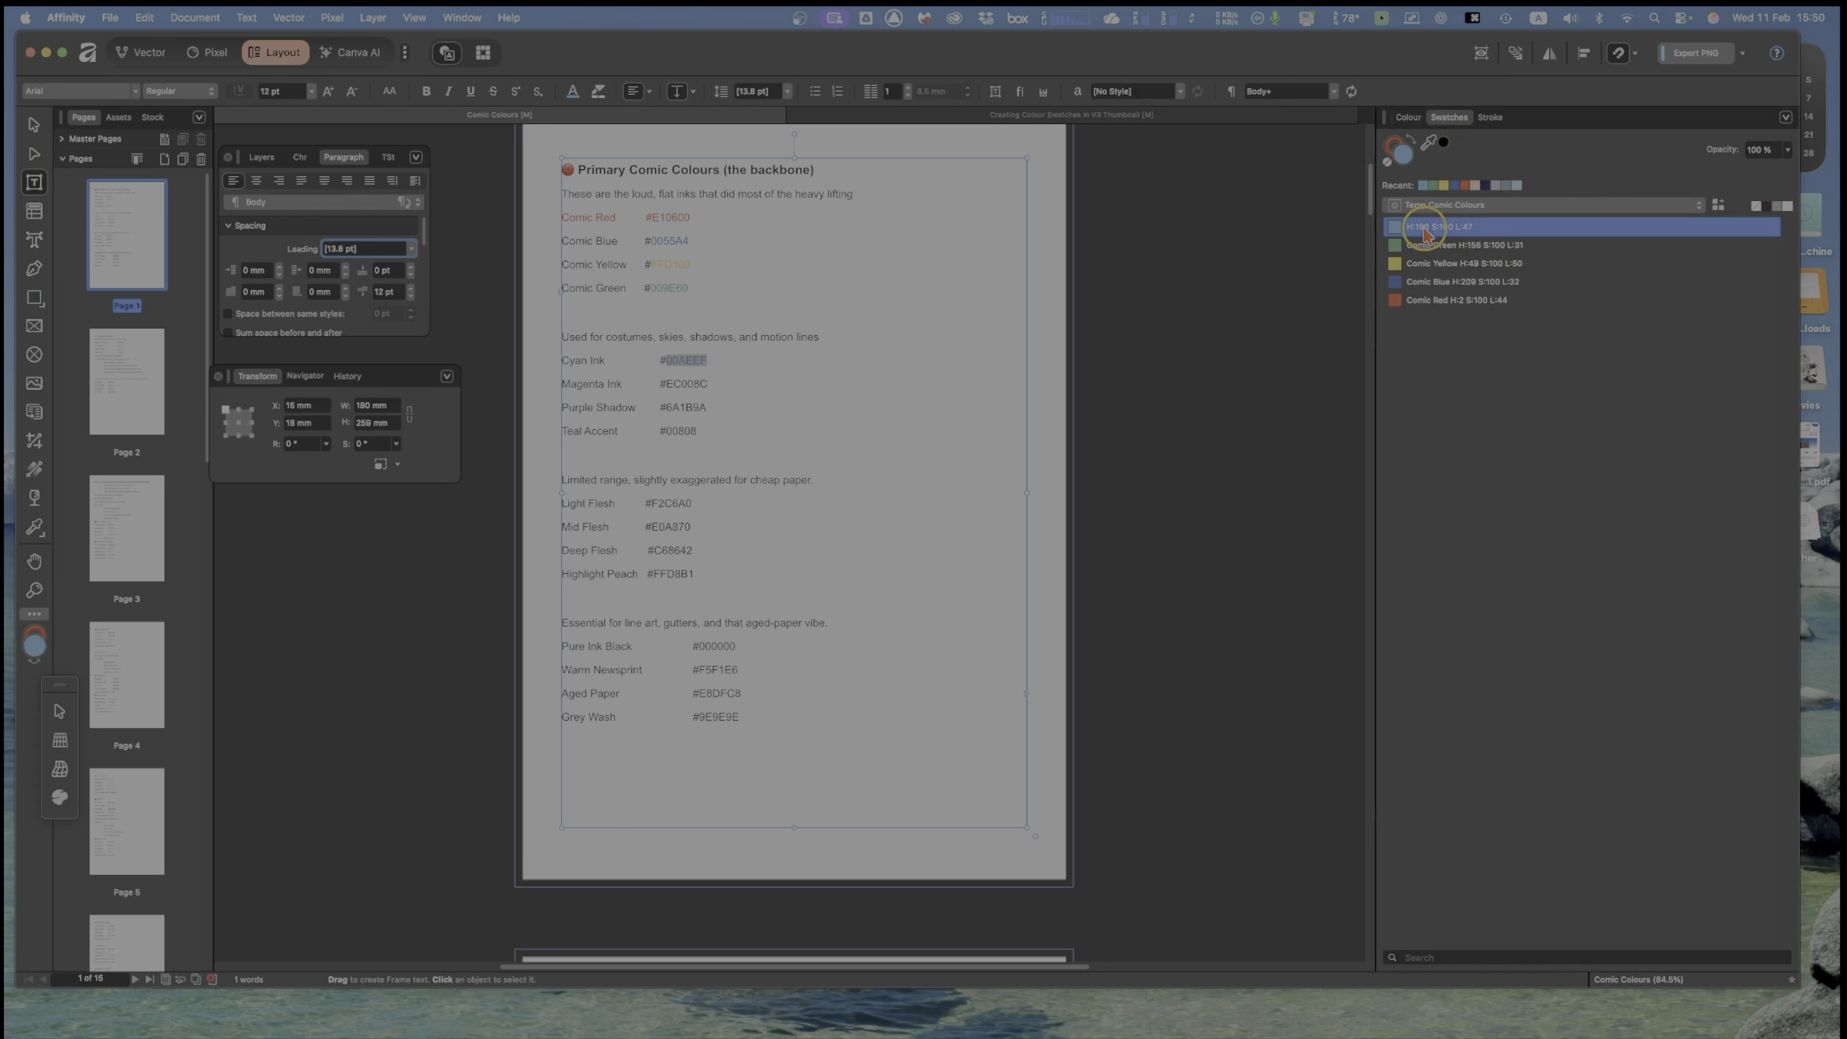
right_click(1425, 233)
click(1475, 280)
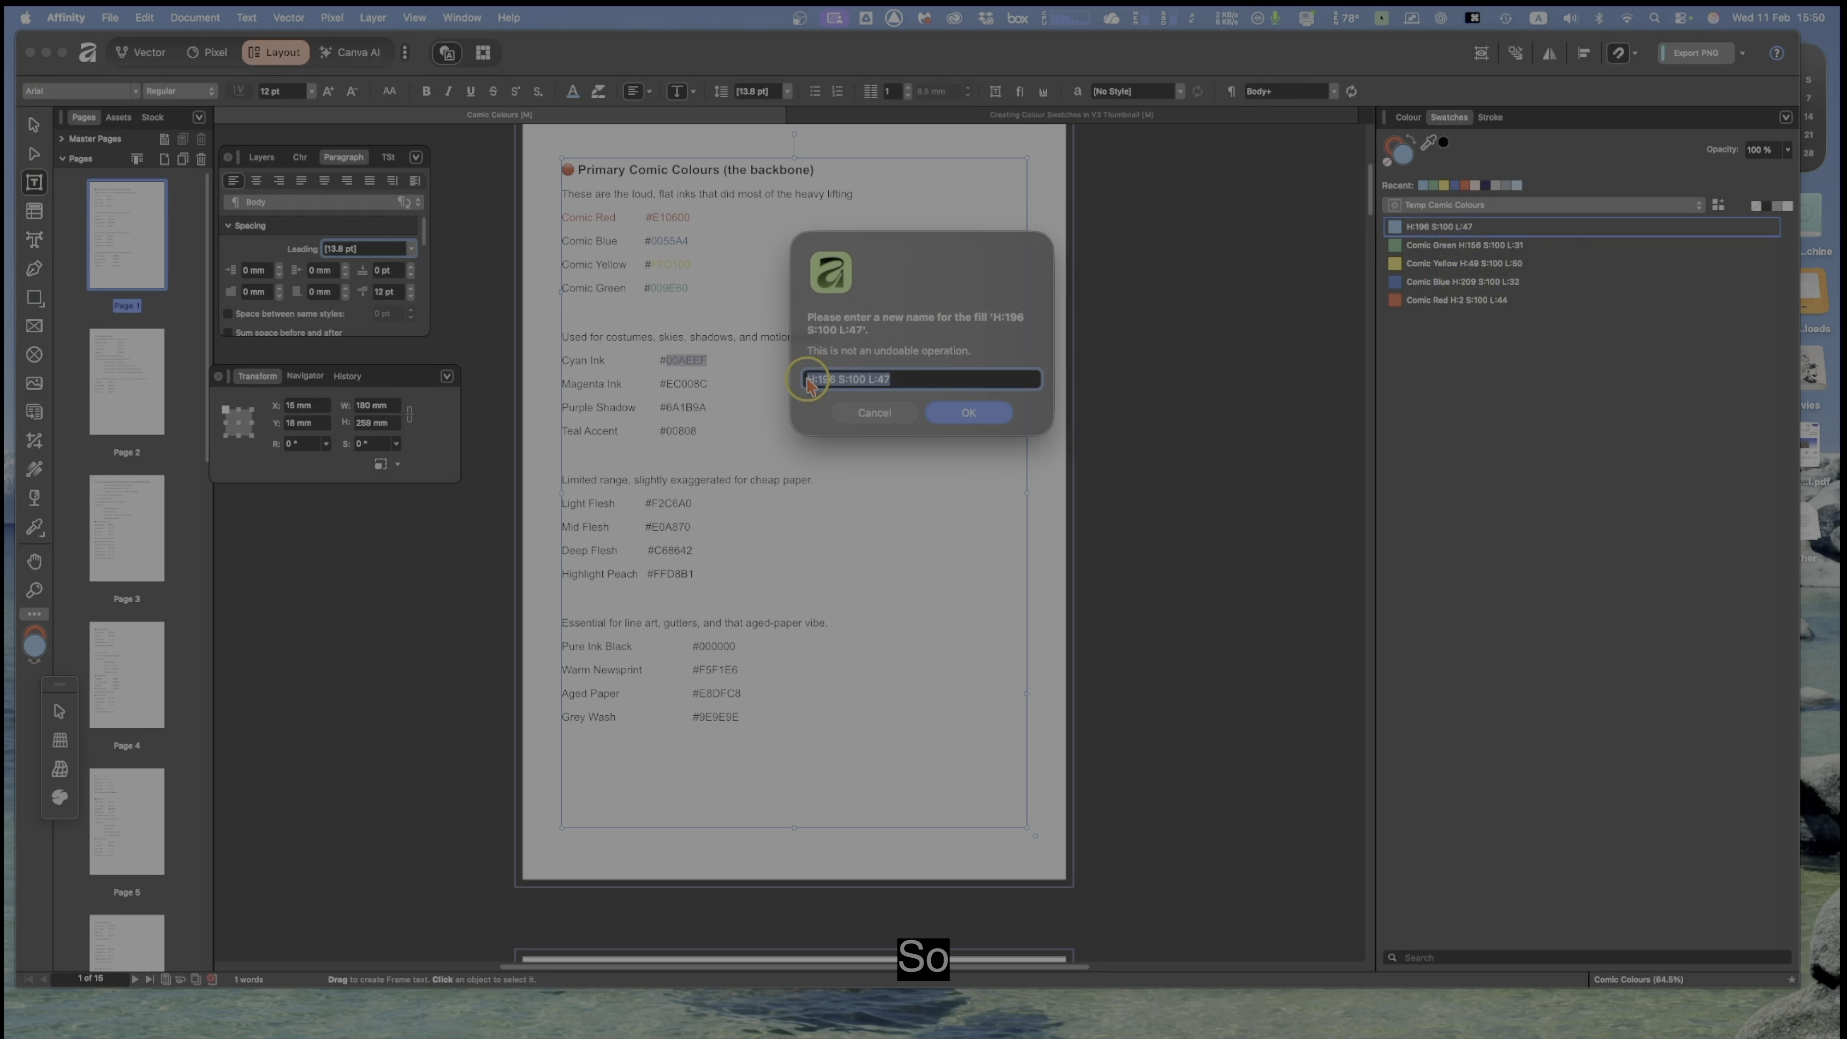
click(810, 379)
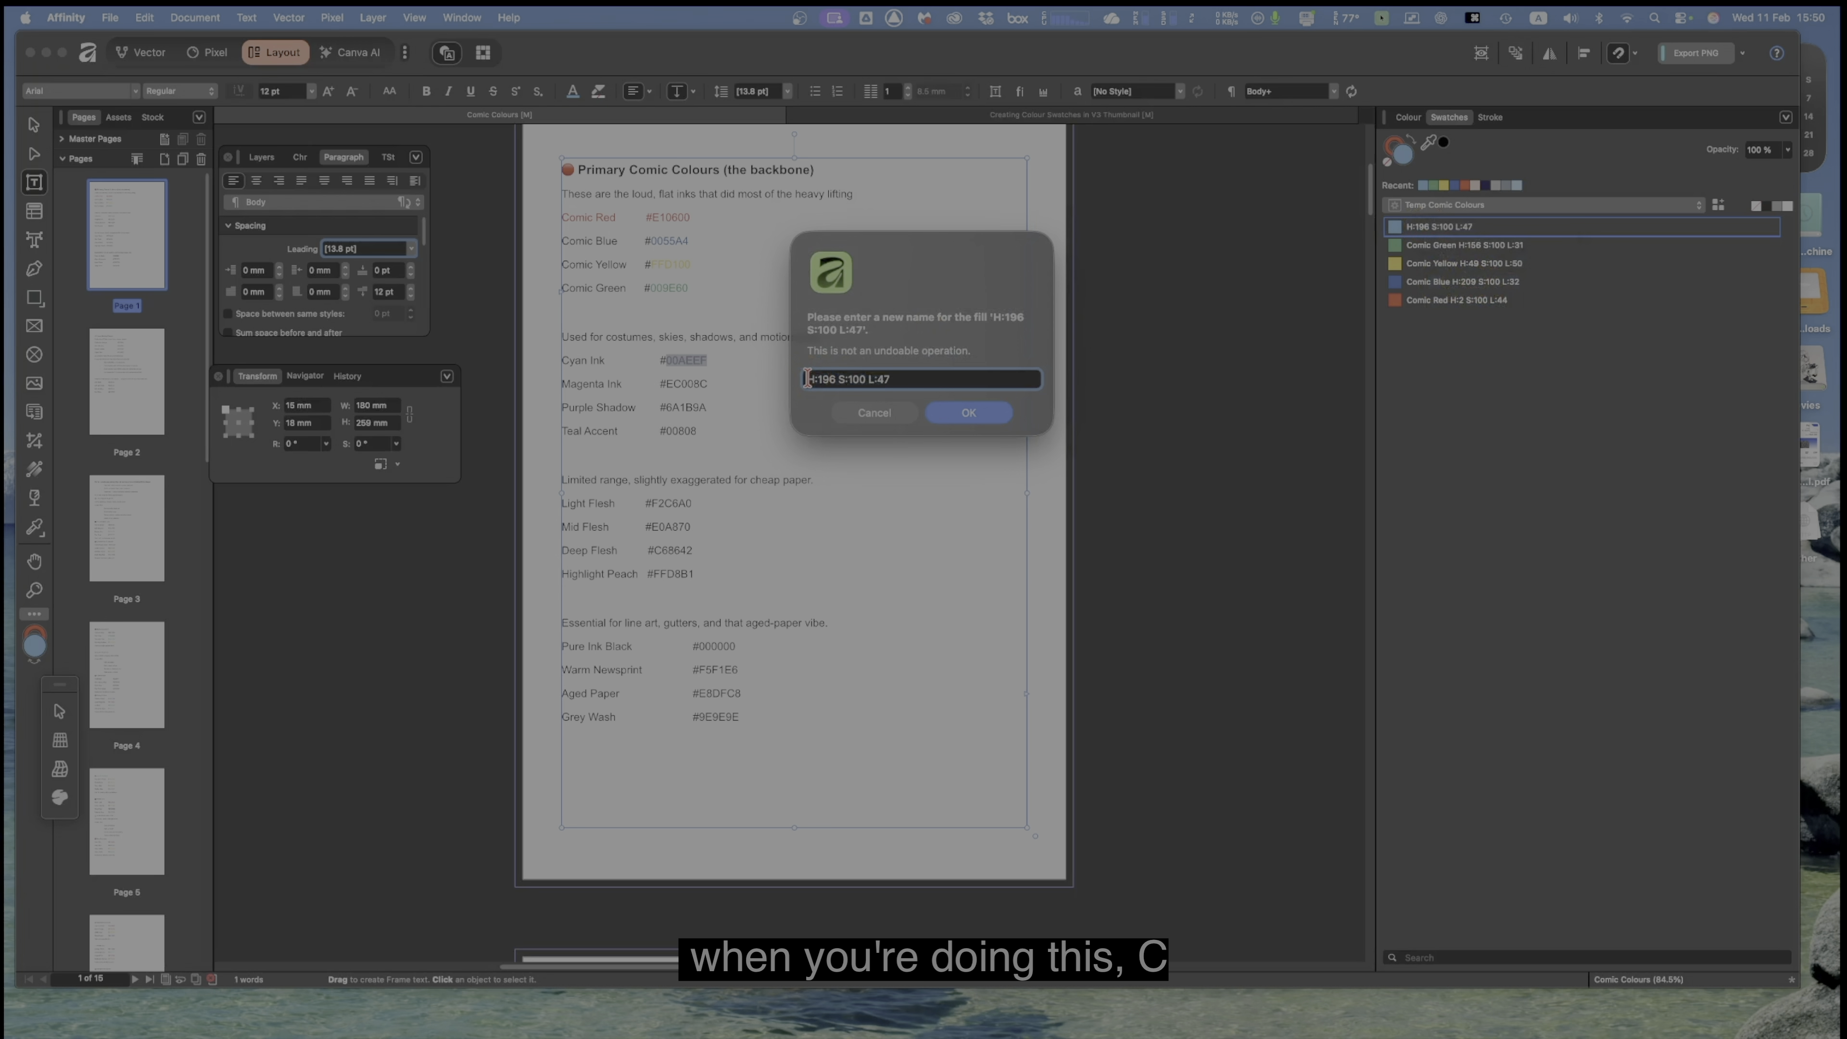
text(Cyan In)
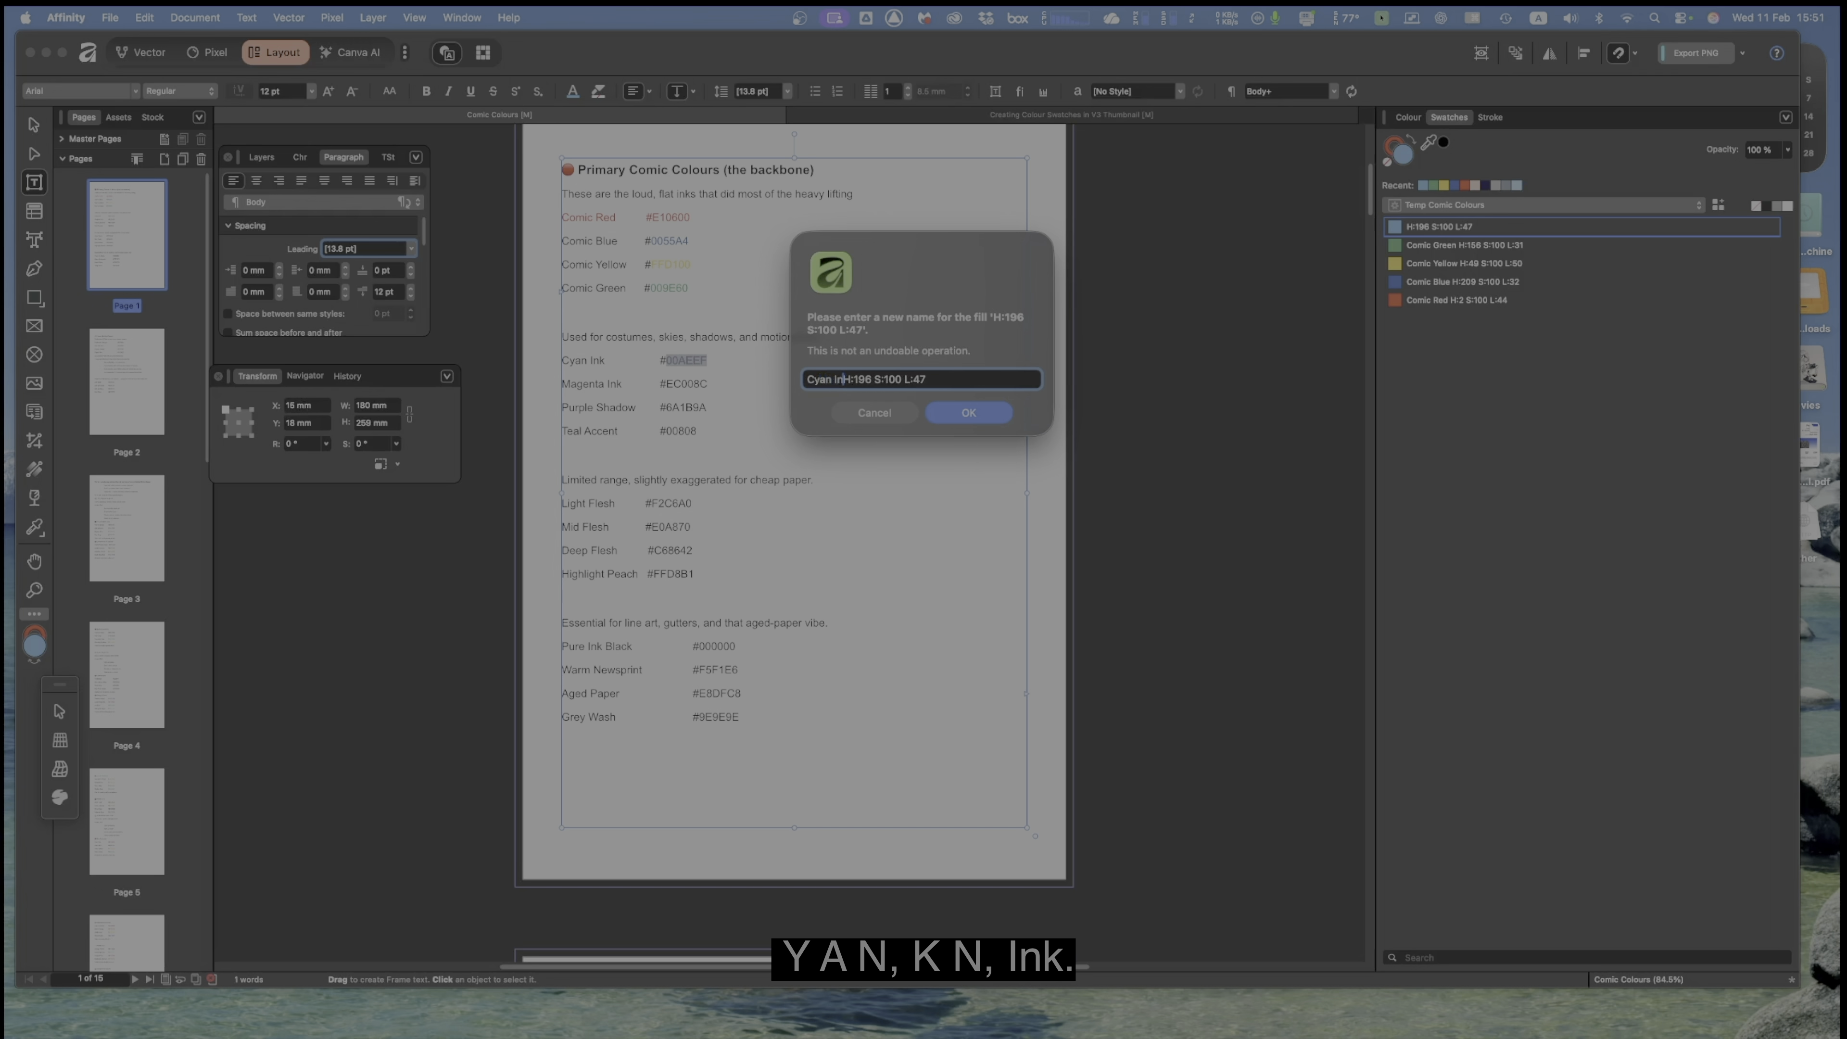
text(k)
key(Return)
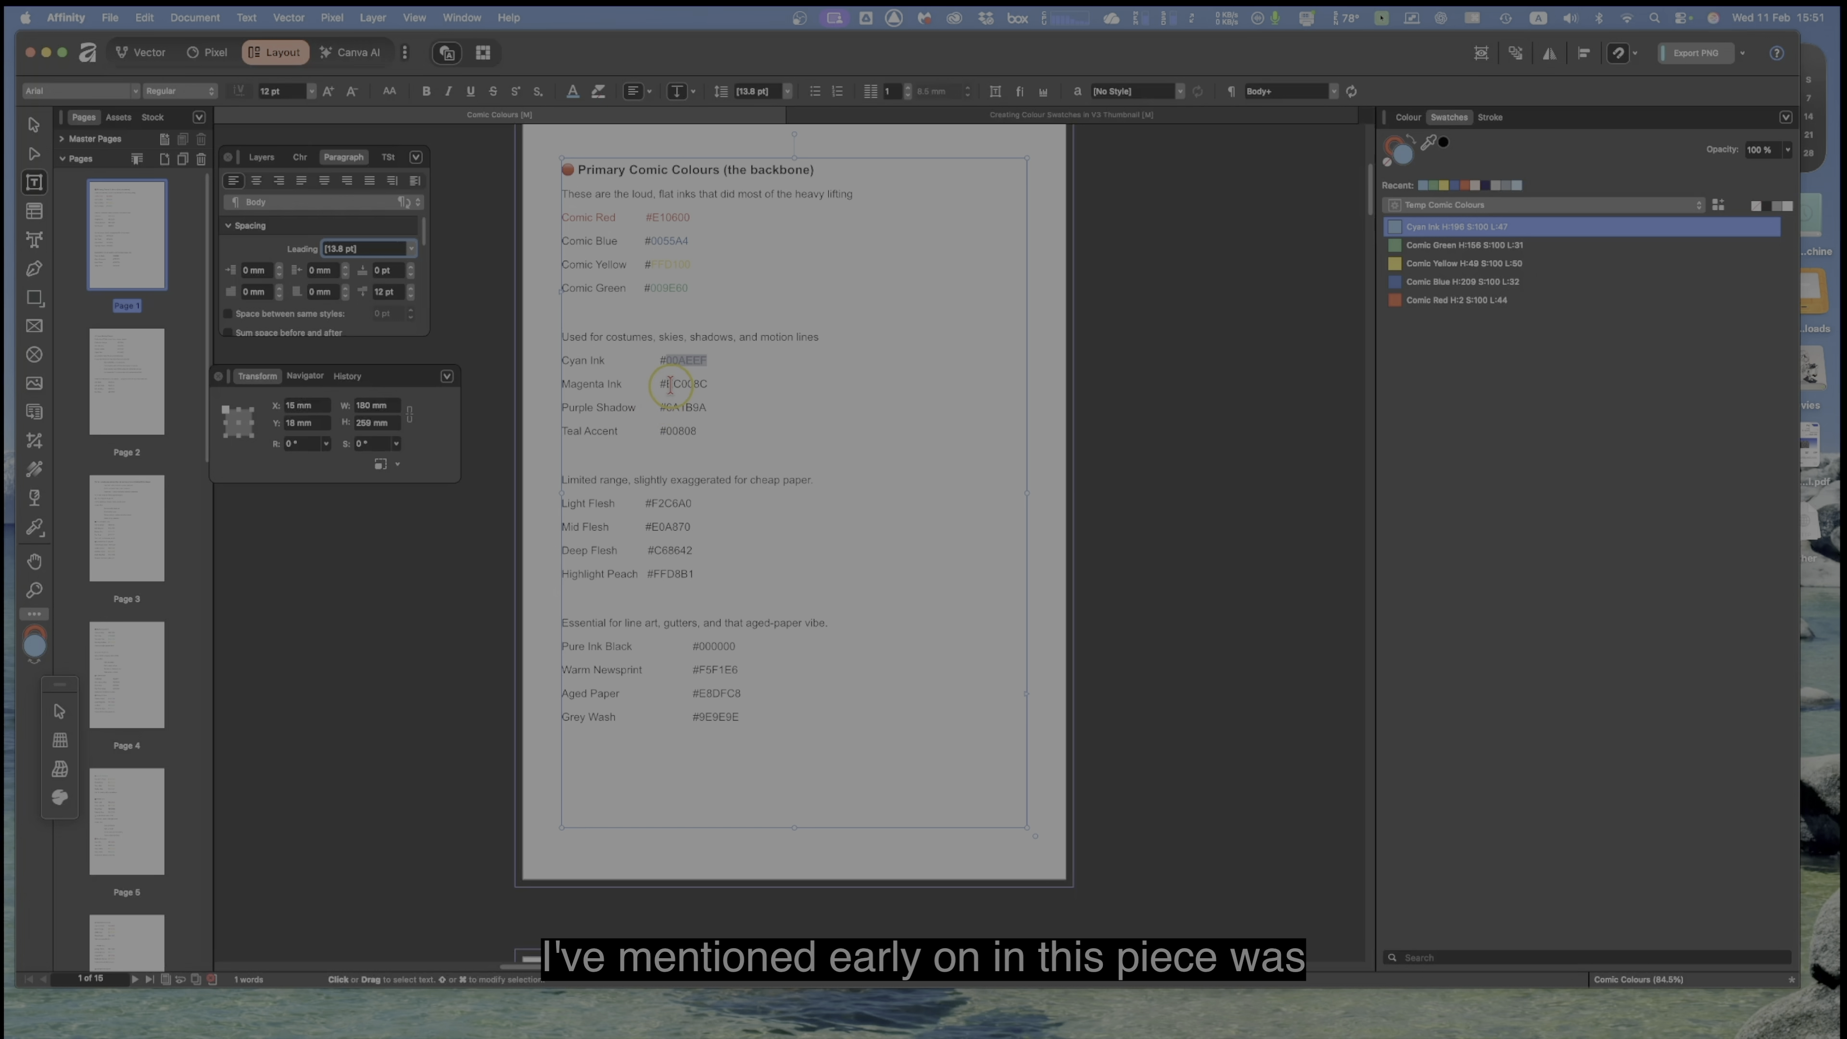
Step: Copy the Magenta Ink hex code EC008C into the current colour, add it as a swatch and show the Temp Comic Colours palette
drag(667, 382, 704, 384)
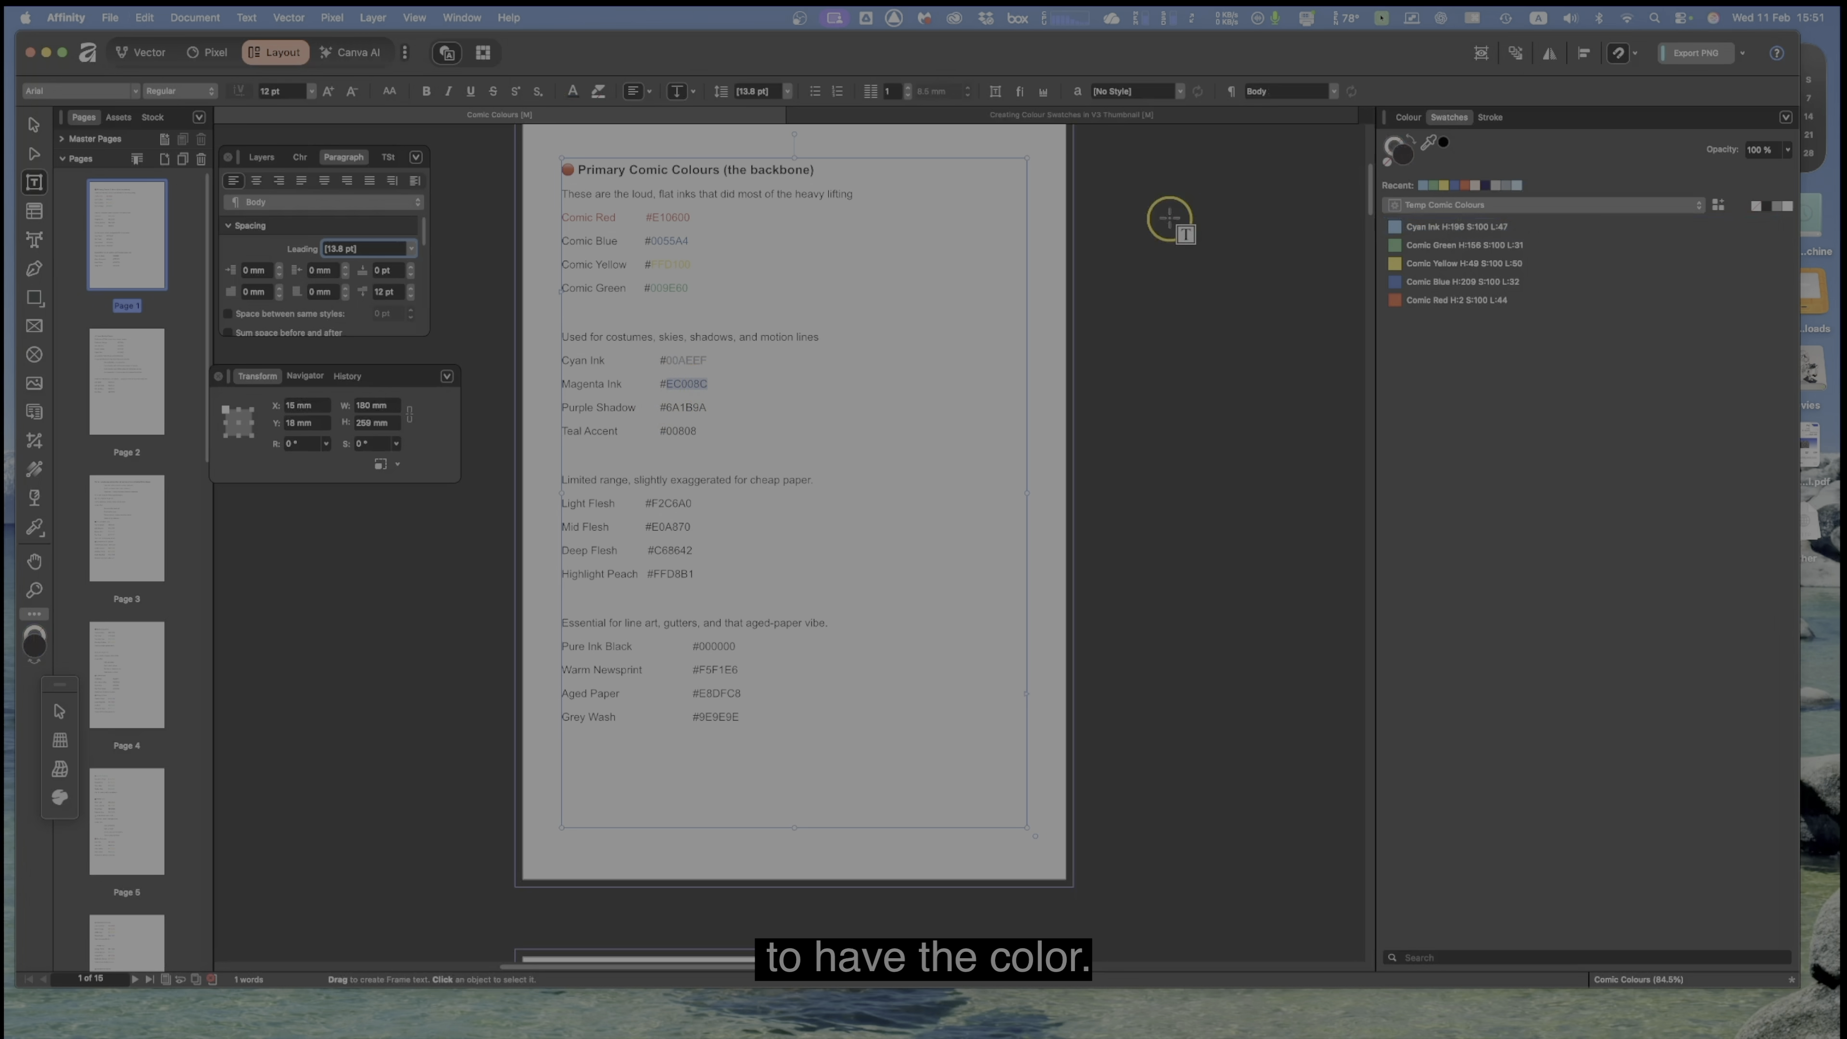
click(1404, 121)
click(1775, 264)
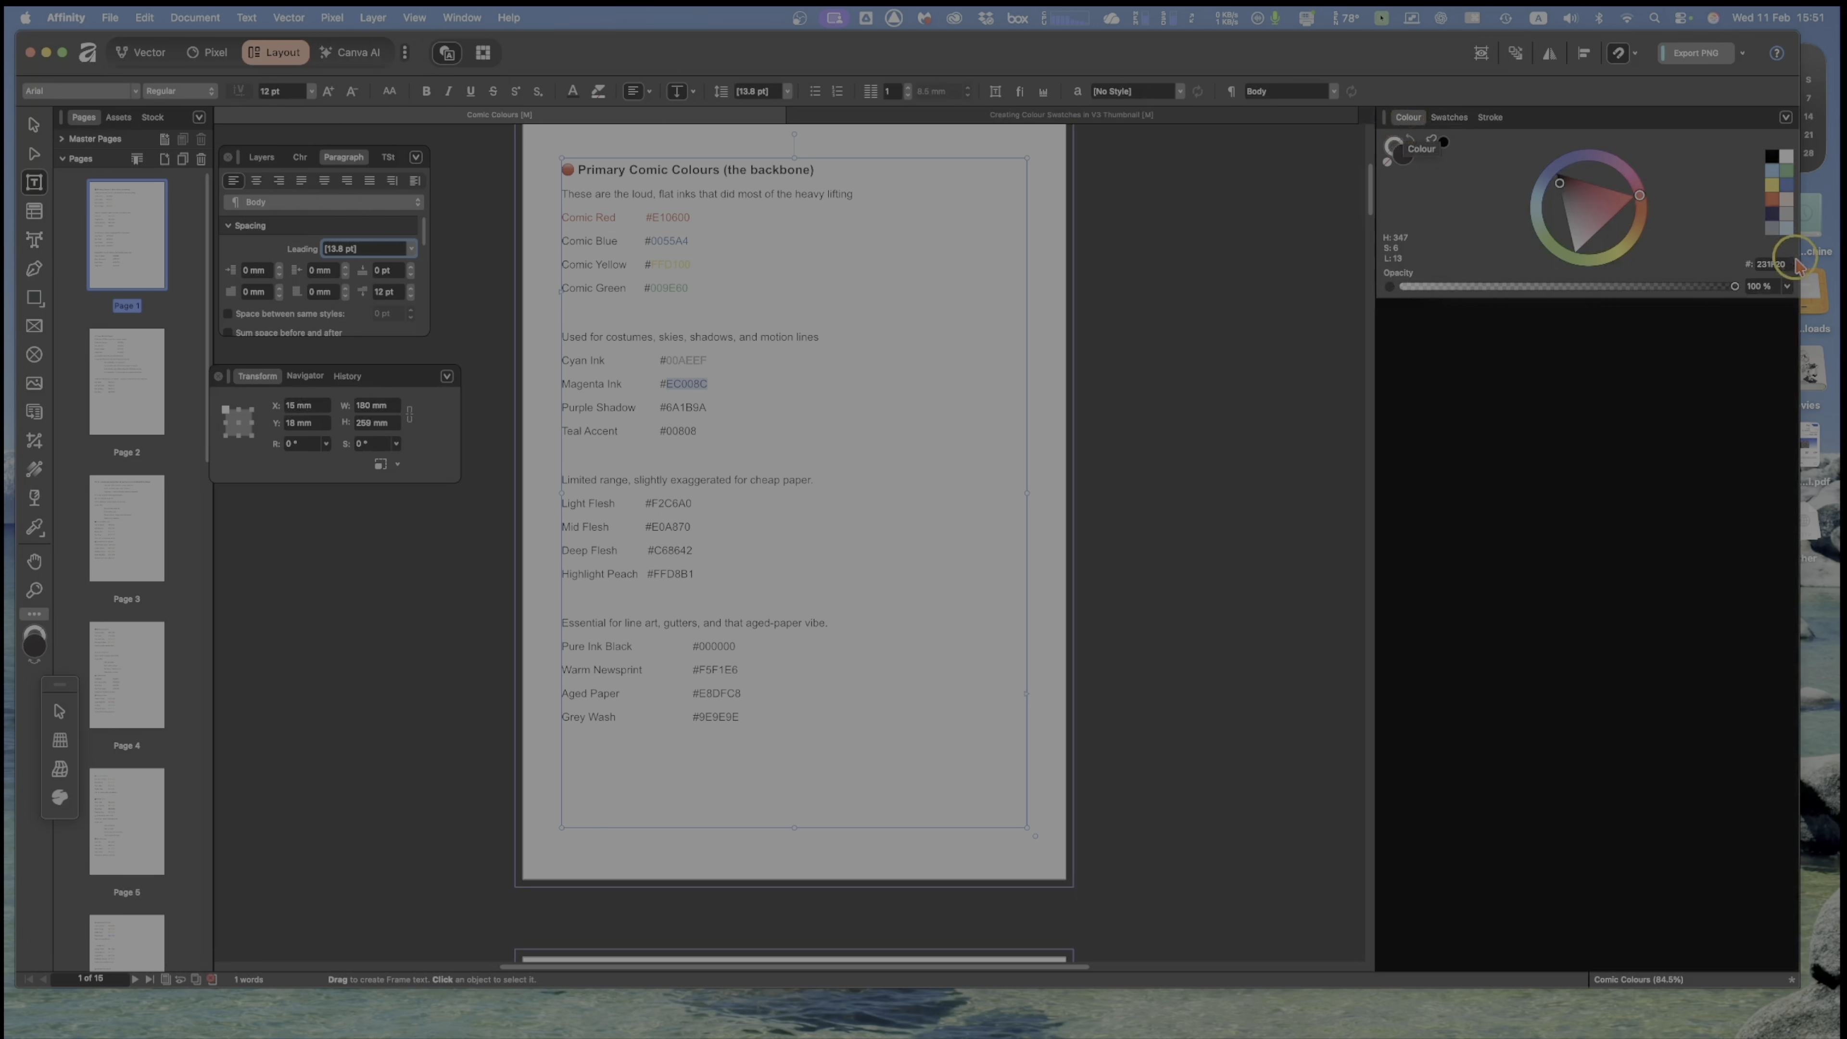
double_click(1775, 264)
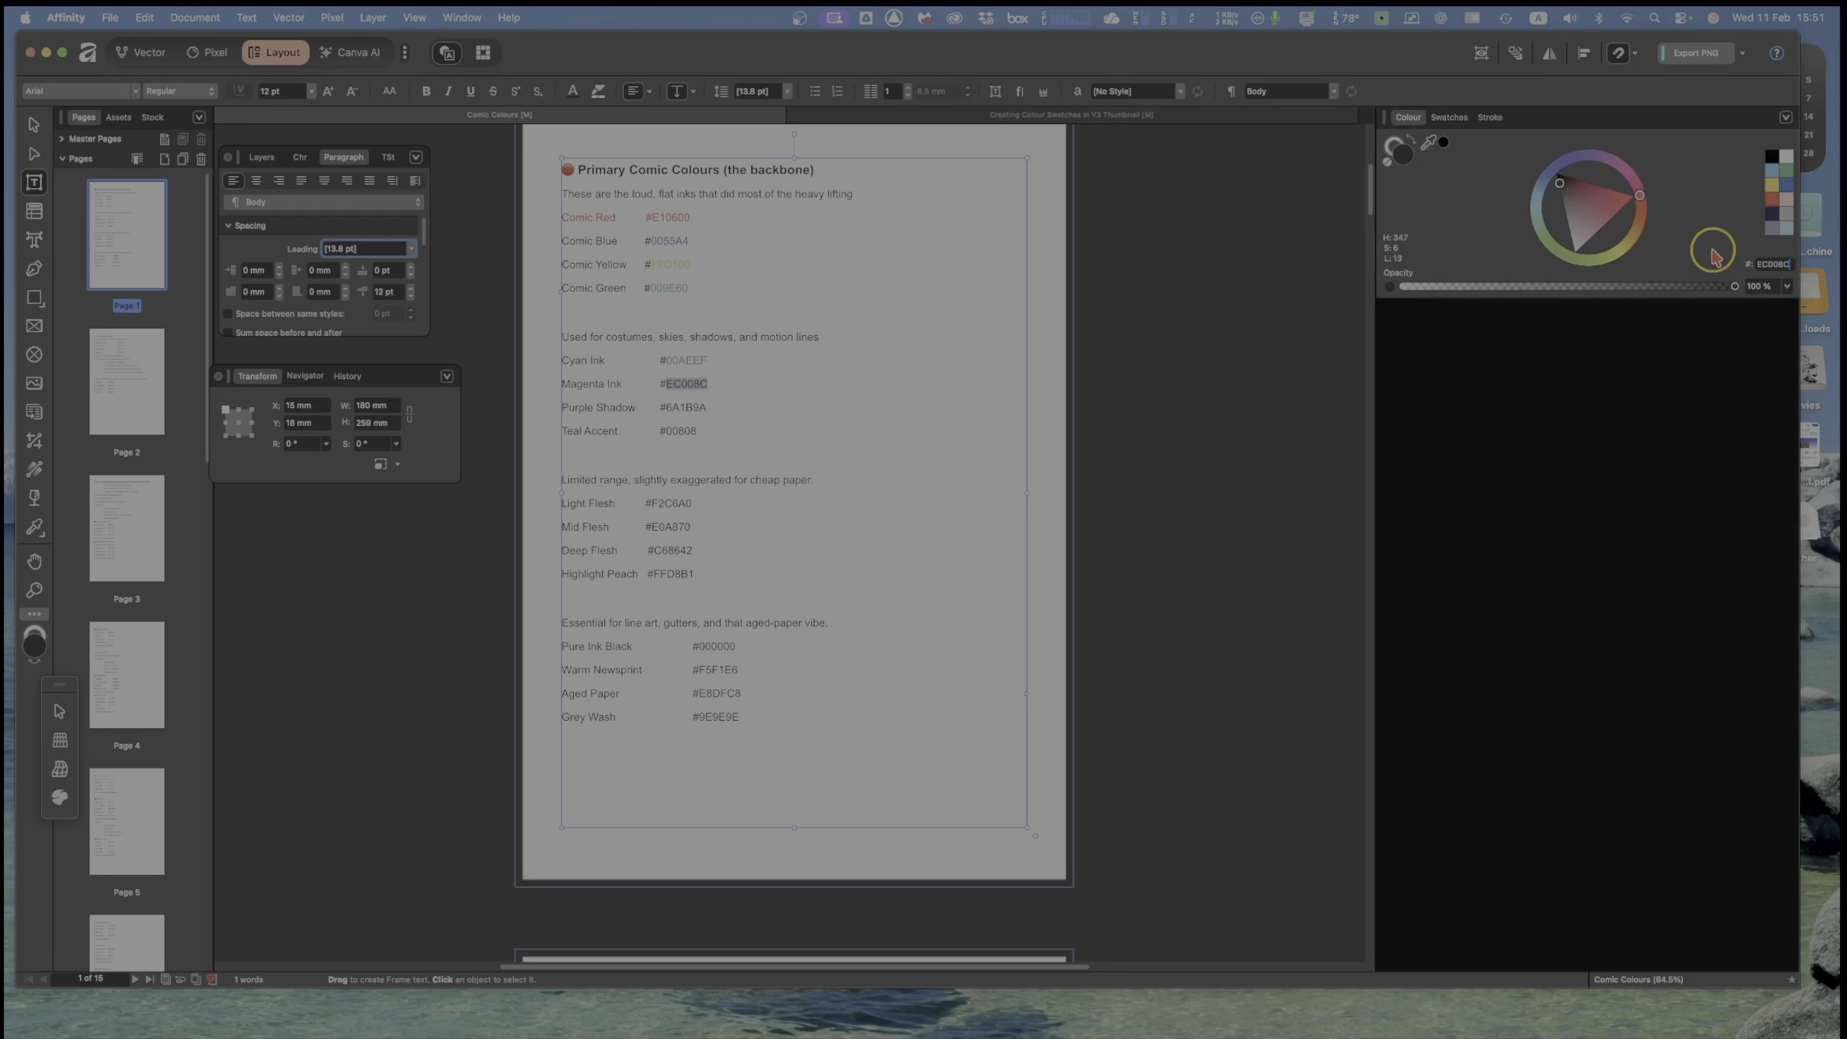
key(Return)
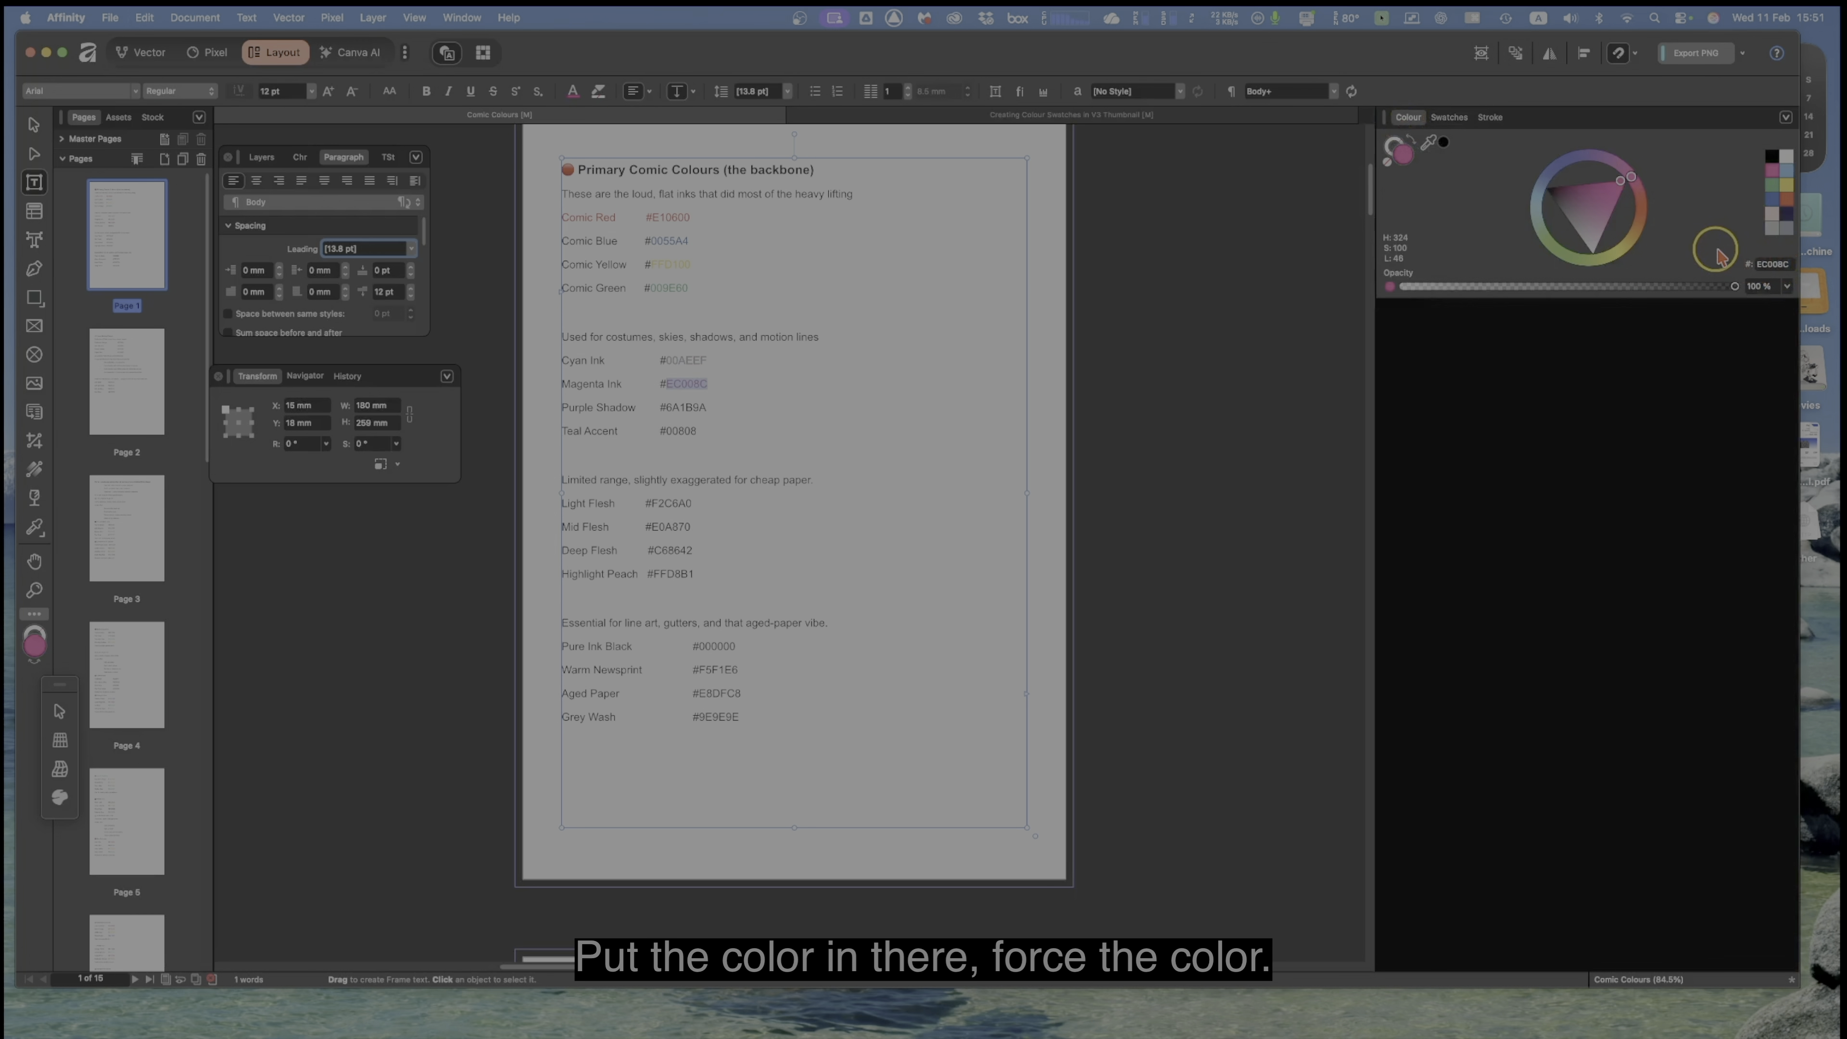
click(1787, 119)
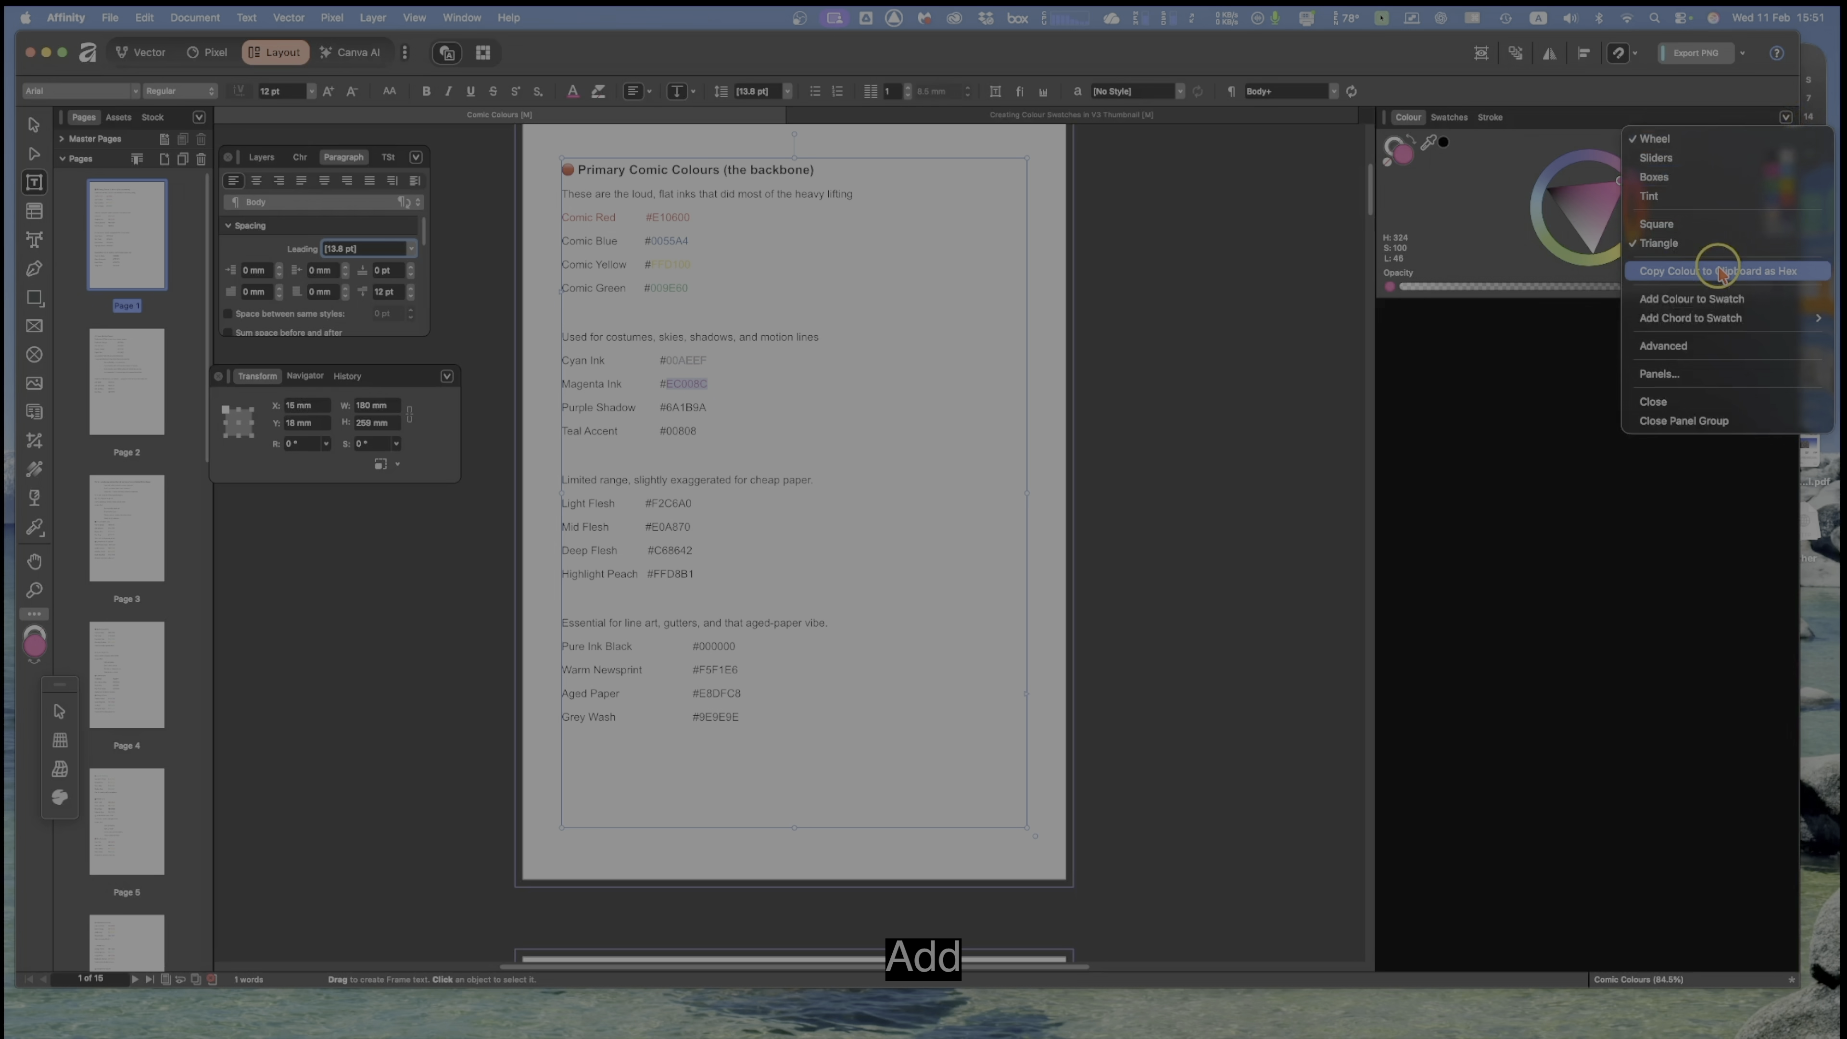
click(1703, 300)
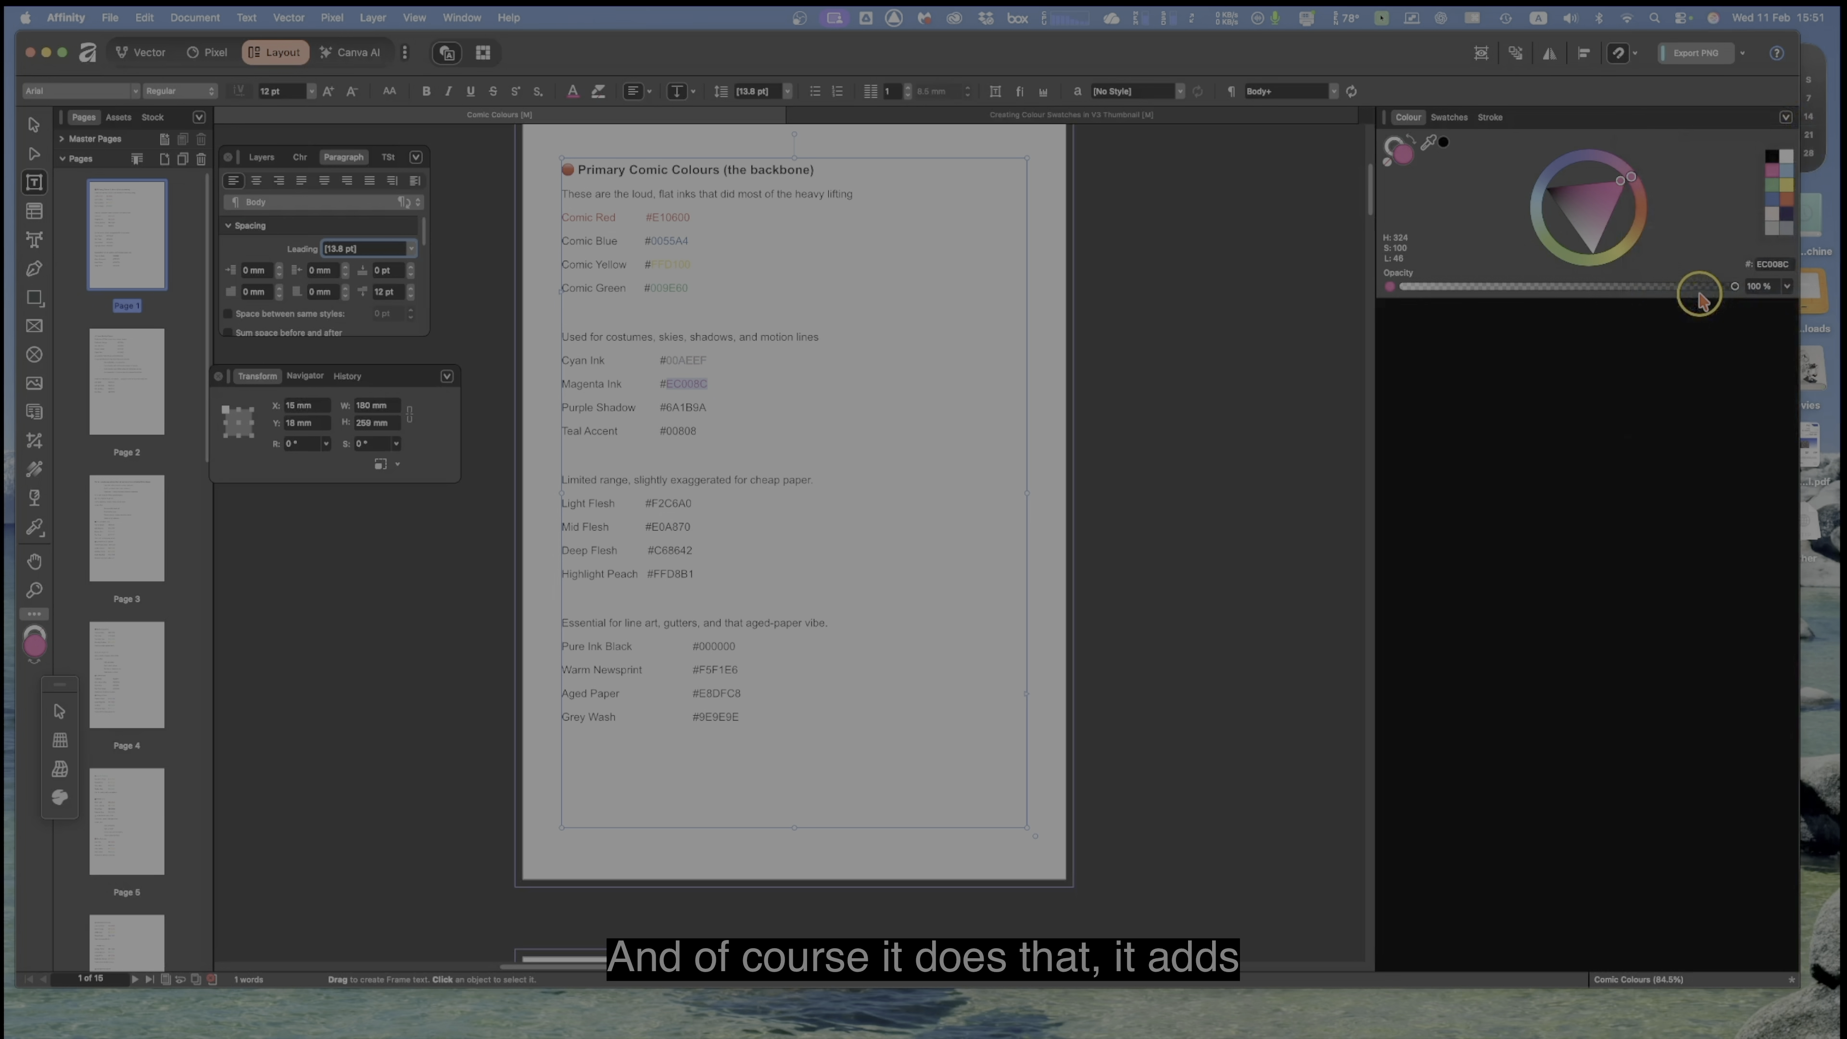
click(1453, 119)
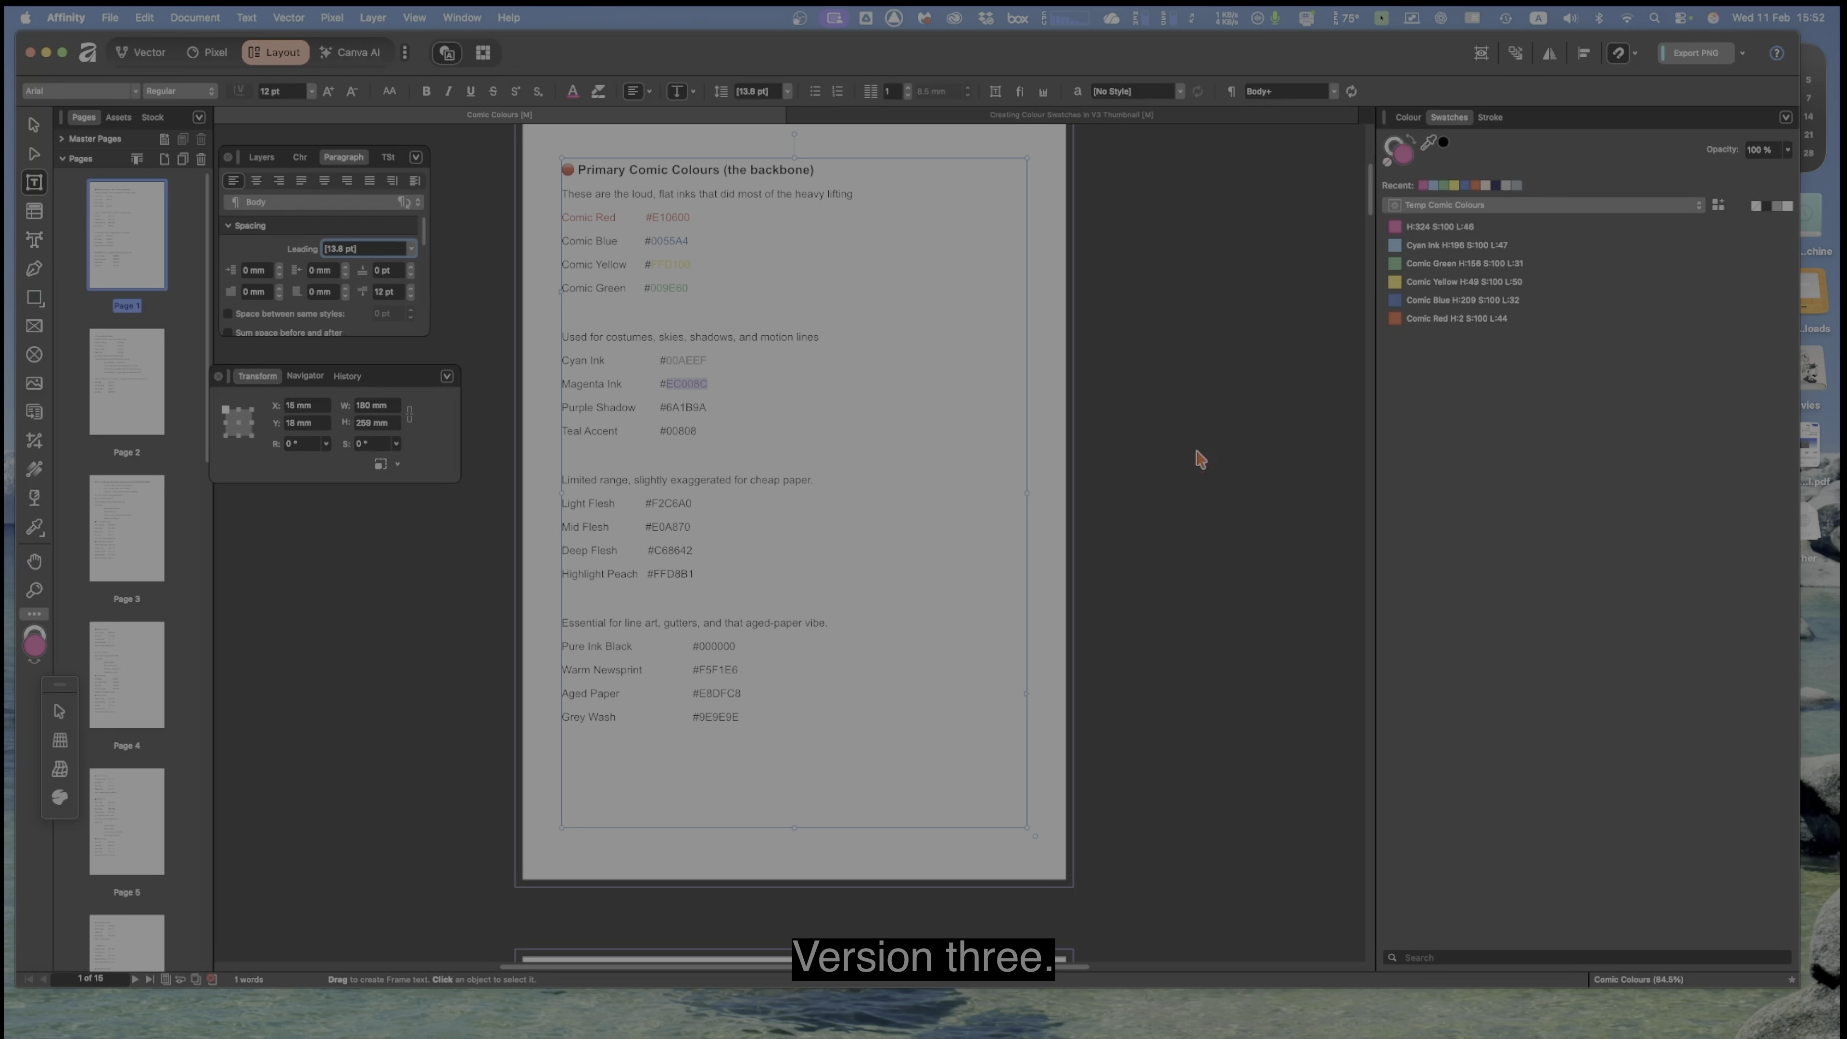
Step: Check the installed application version in the About information and dismiss it
click(1198, 452)
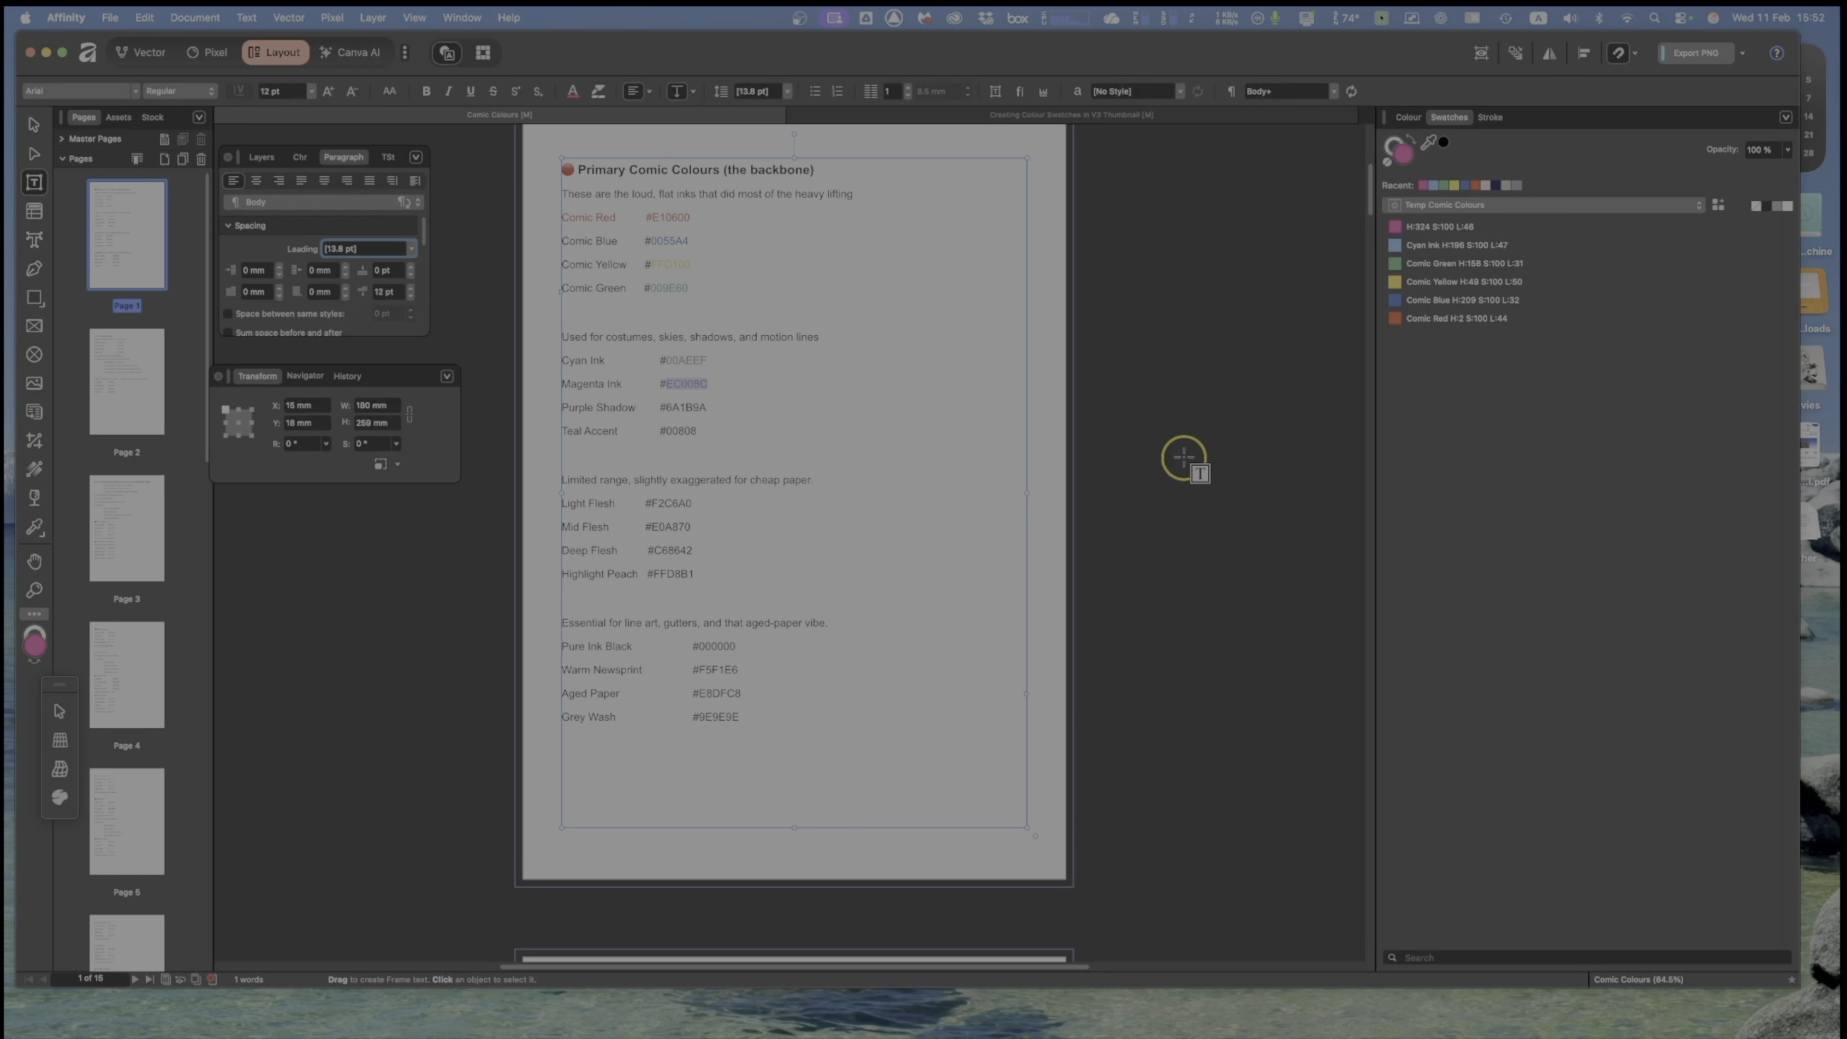
click(82, 19)
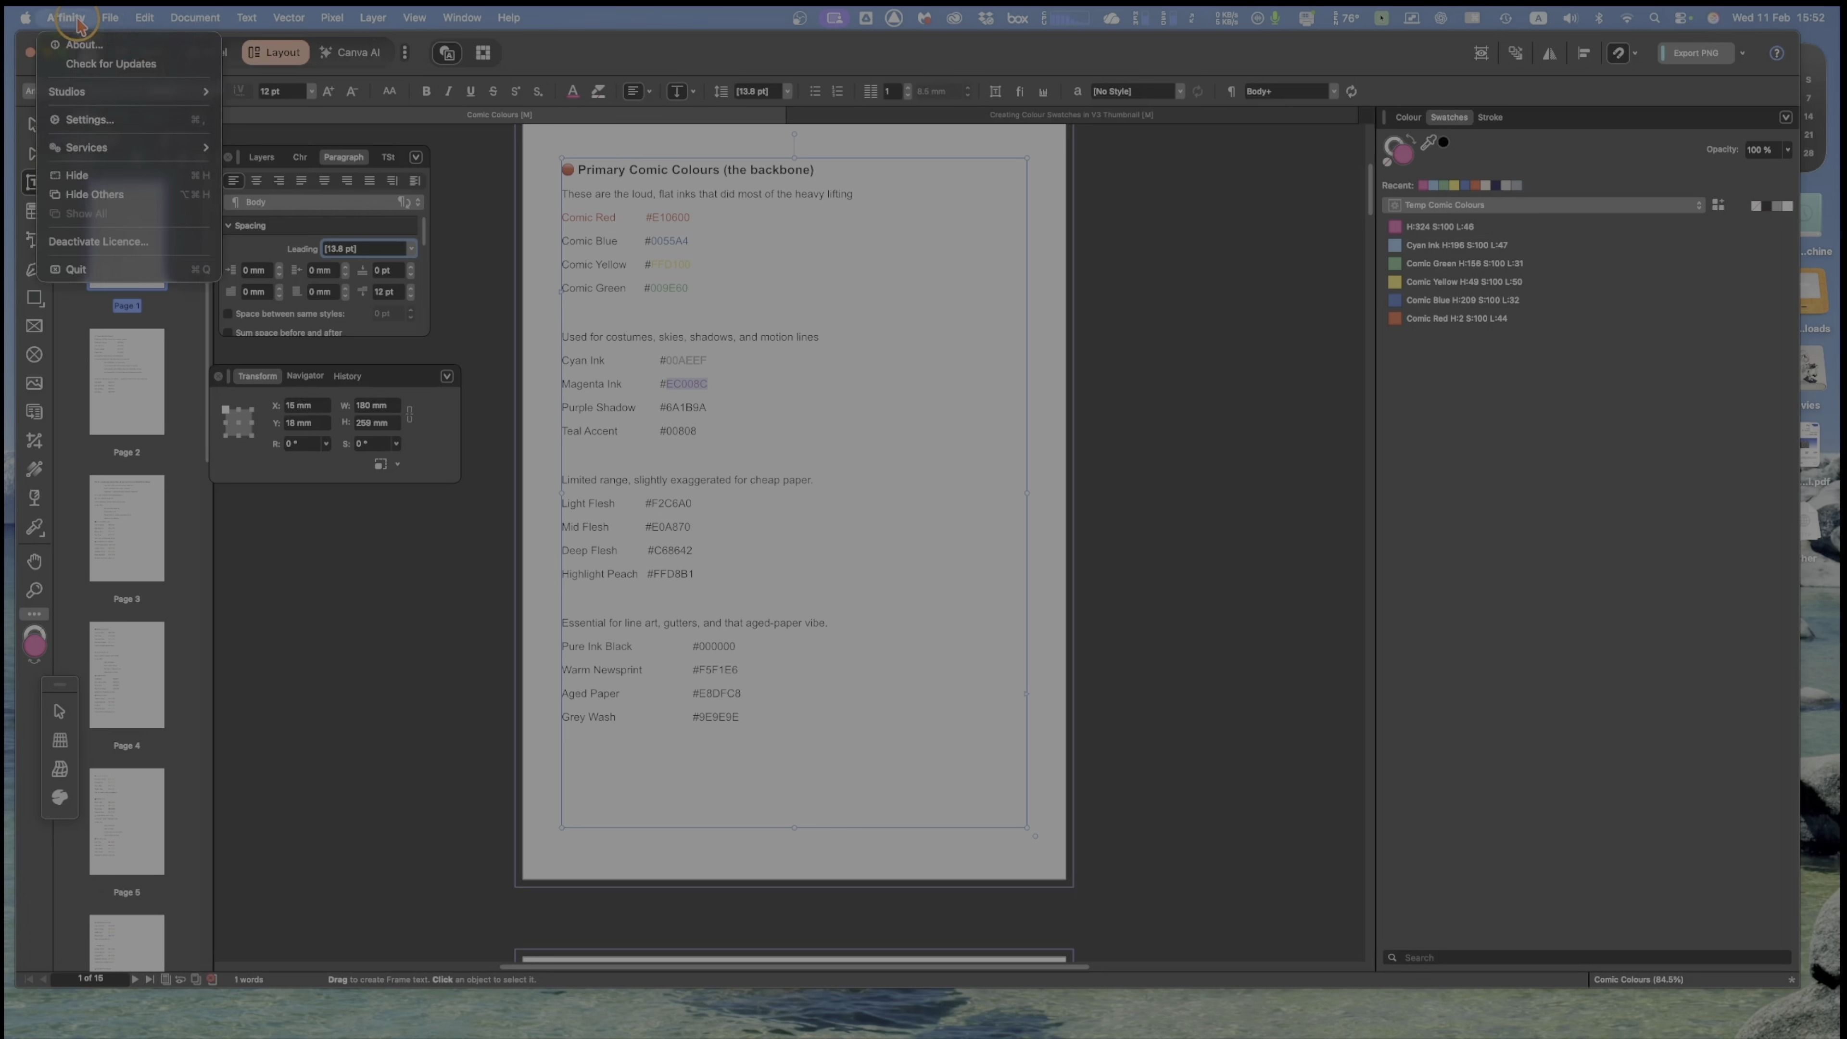
click(82, 45)
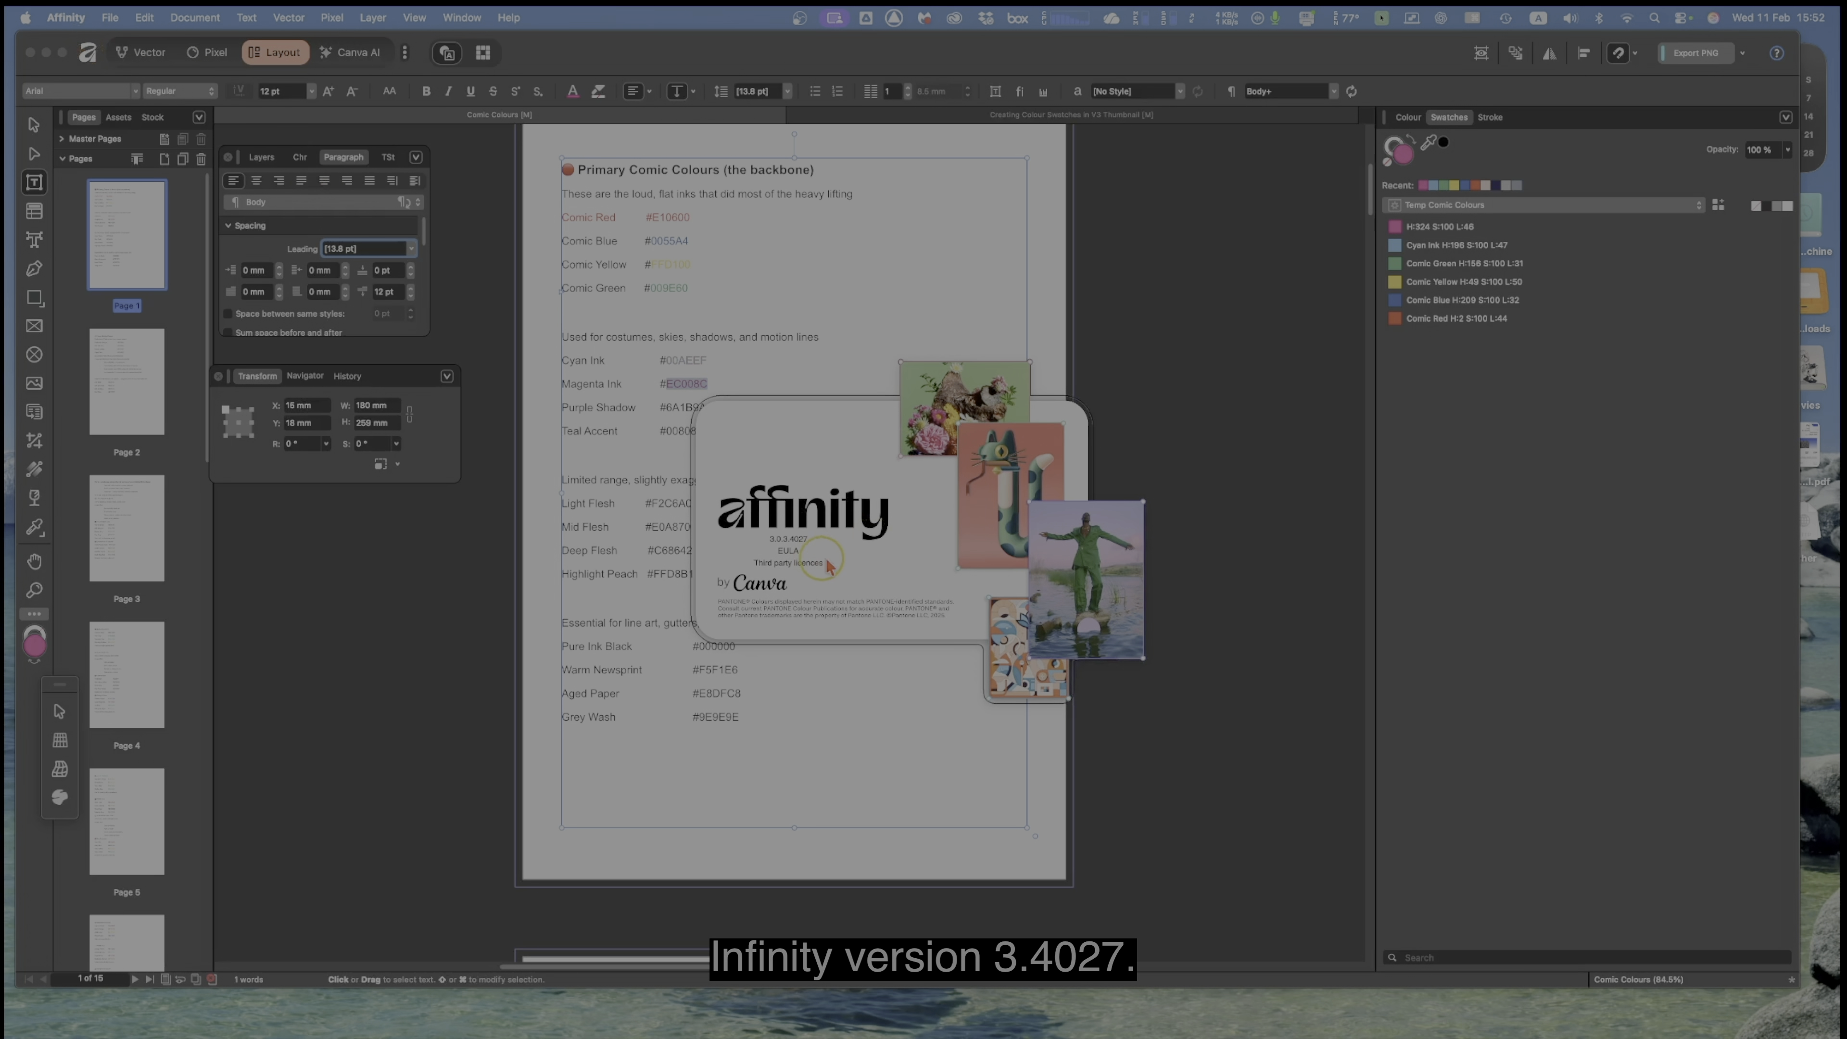
click(1227, 470)
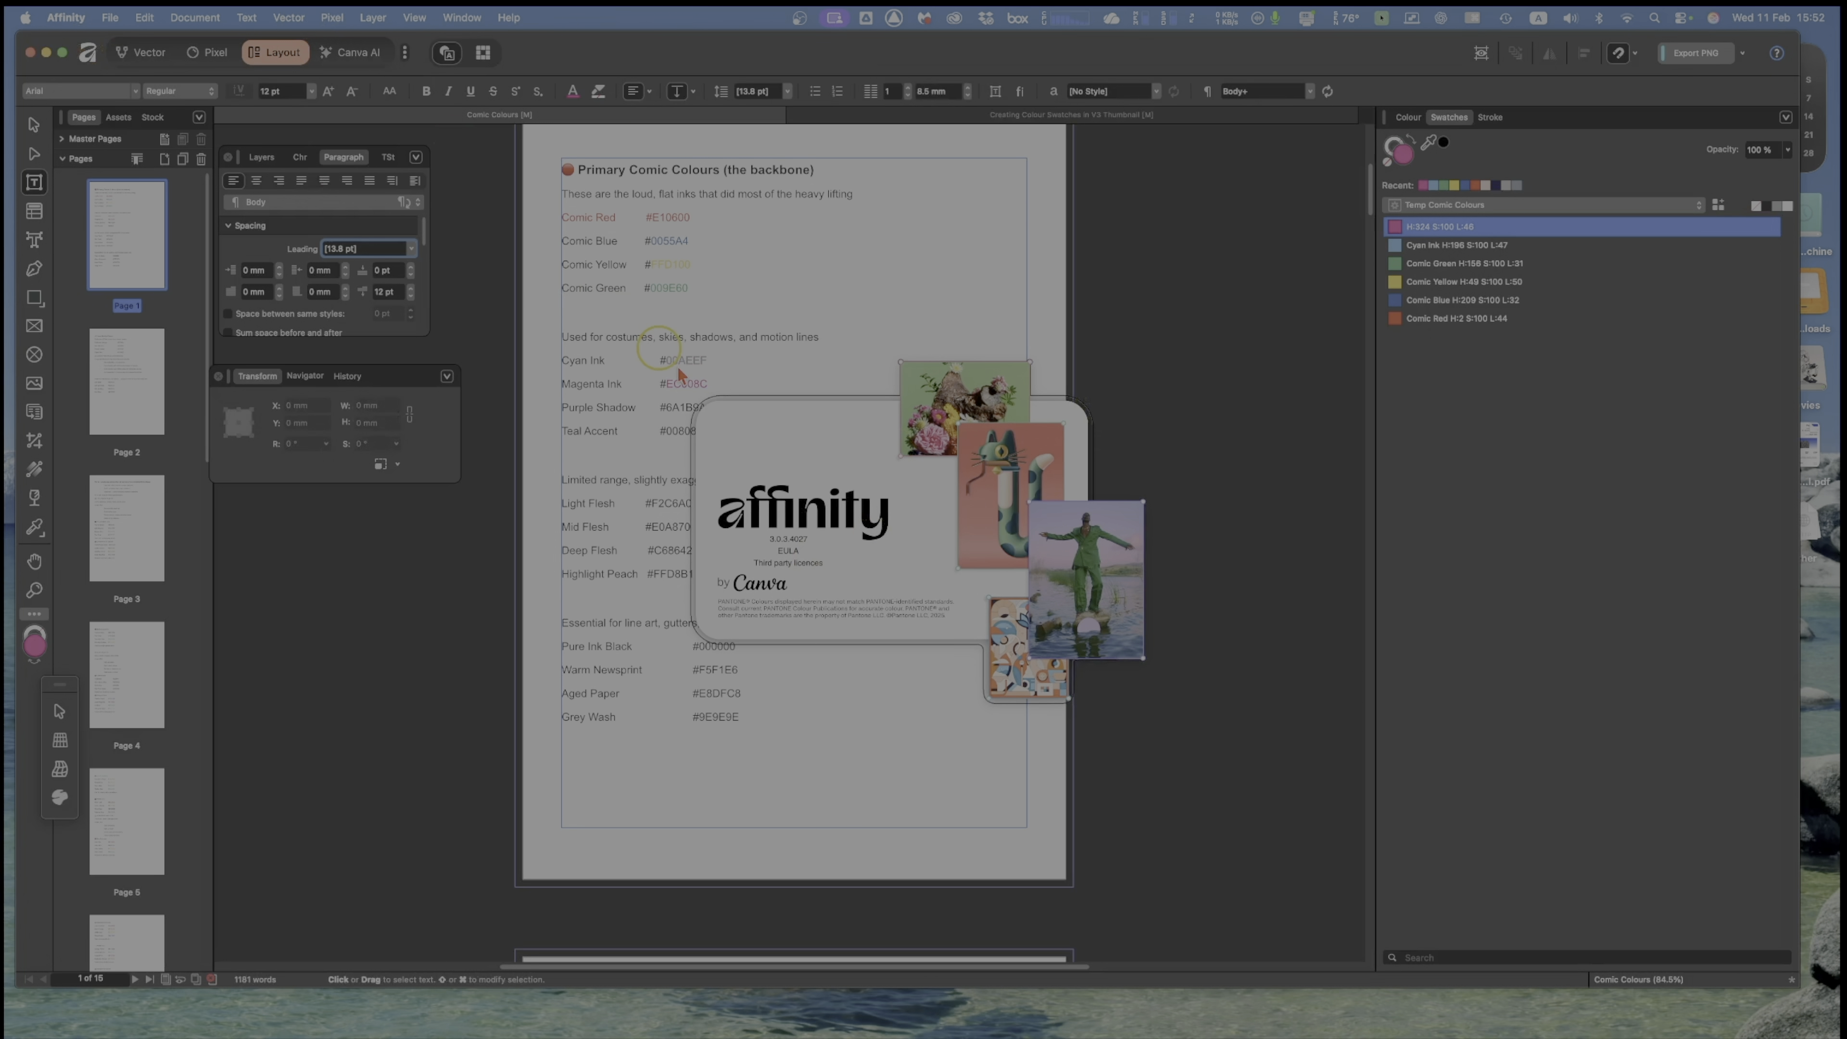
click(751, 449)
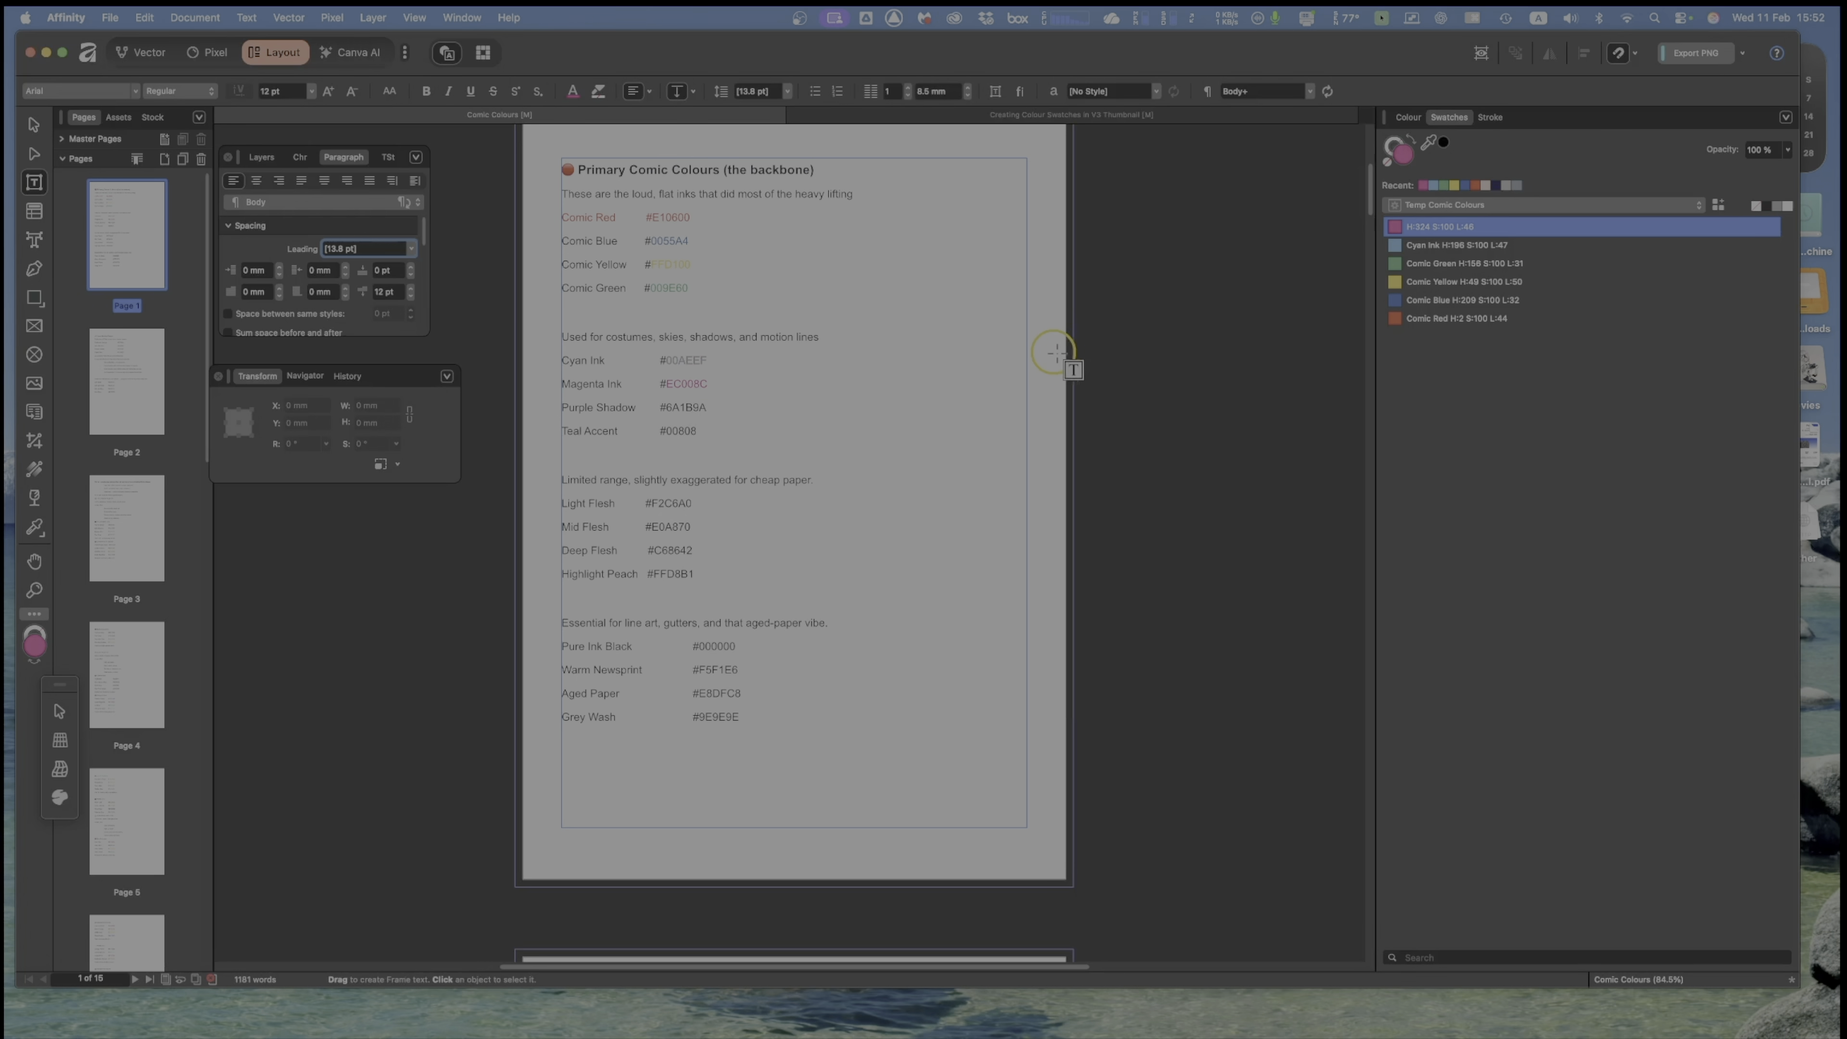